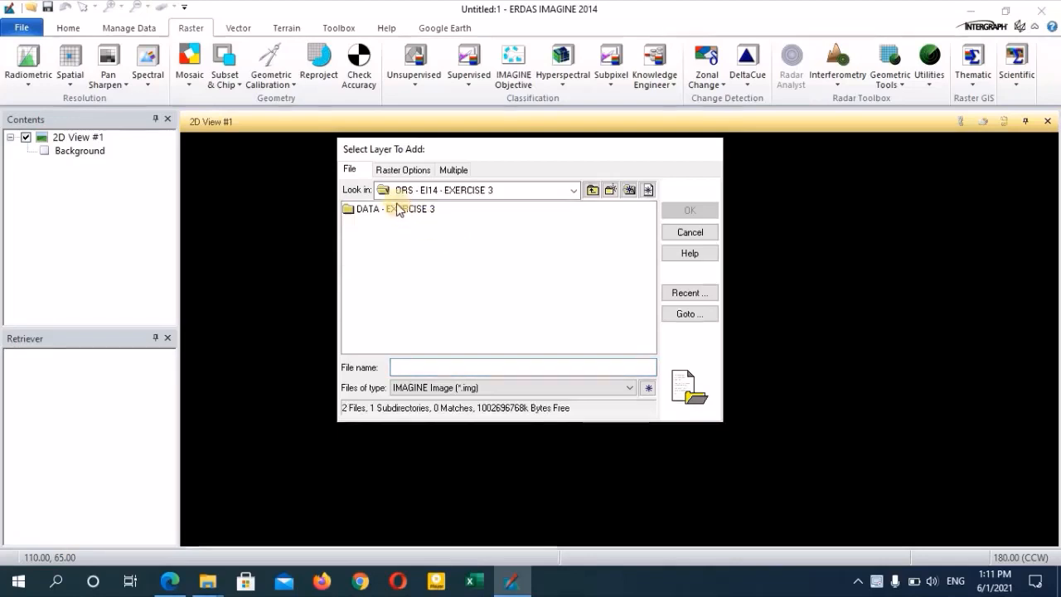
Step: Load minot_area_072800.img from the DATA - EXERCISE 3 folder into the 2D view and fit the image to the frame
{"action": "double_click", "coordinate": [398, 208]}
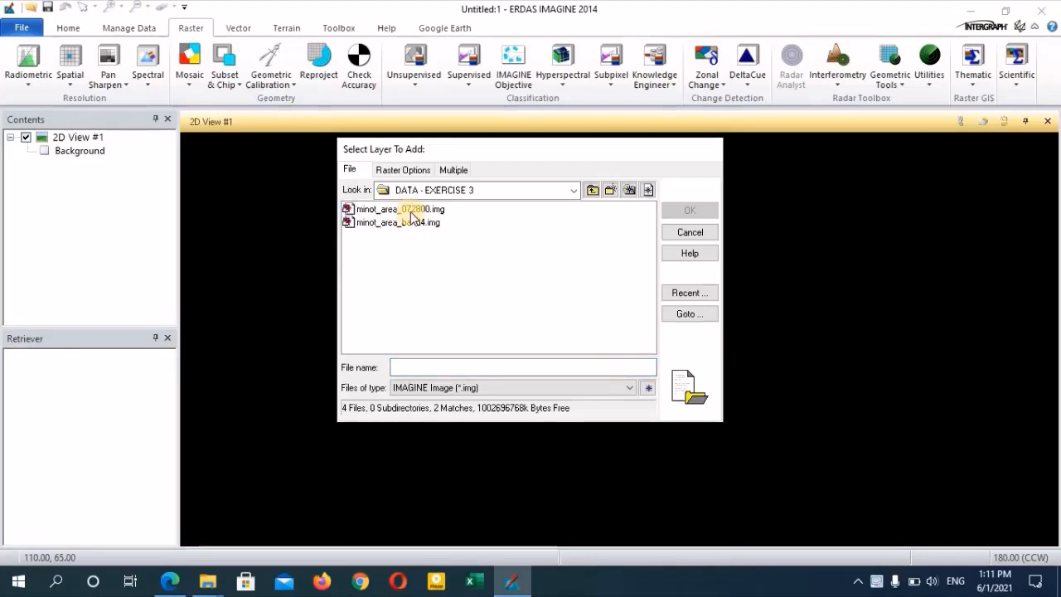
{"action": "left_click", "coordinate": [411, 213]}
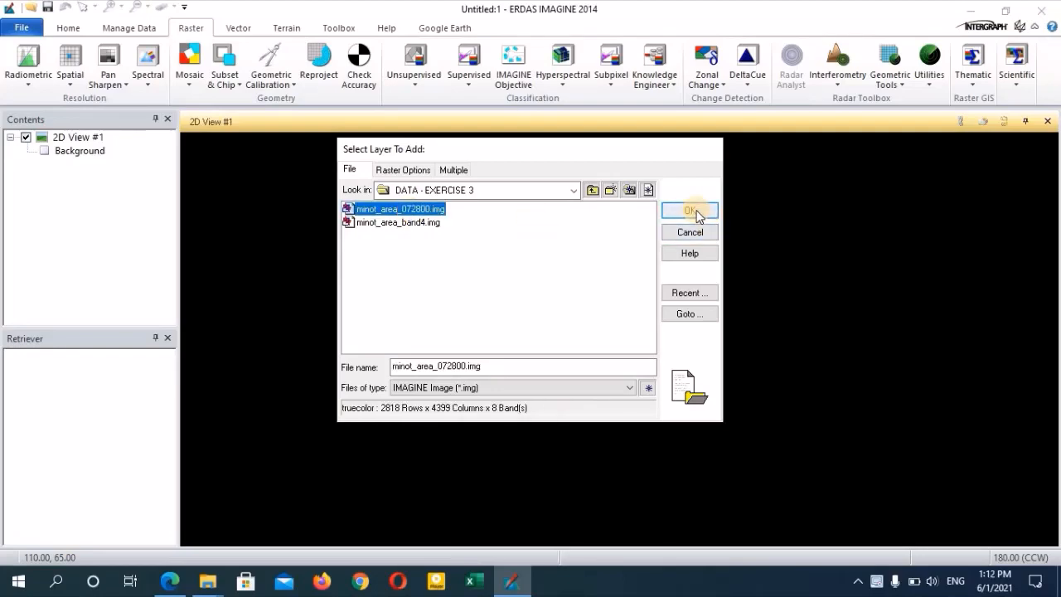
{"action": "left_click", "coordinate": [693, 211]}
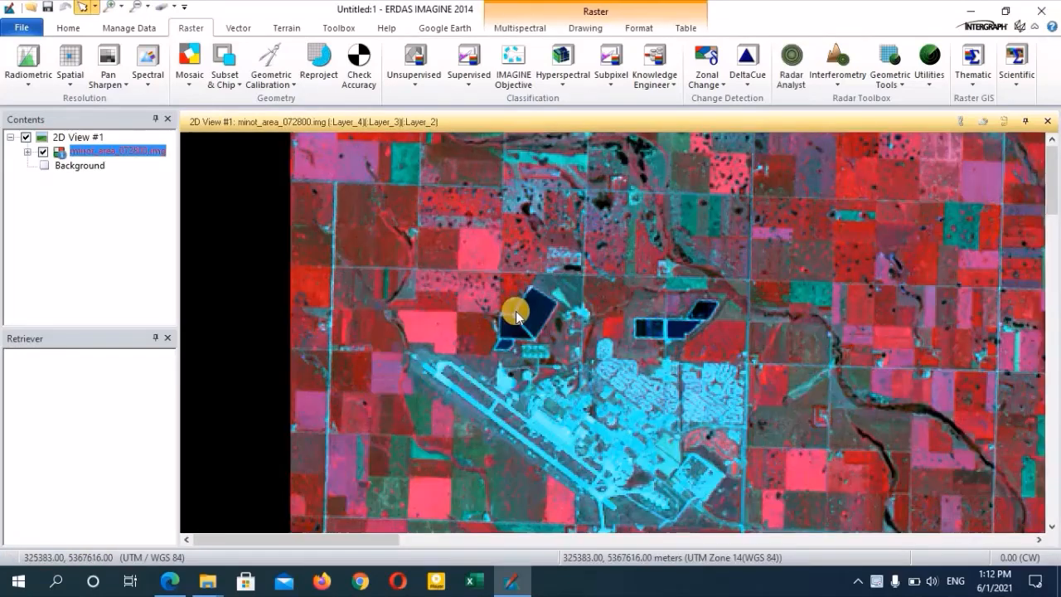
{"action": "left_click", "coordinate": [71, 30]}
{"action": "left_click", "coordinate": [246, 65]}
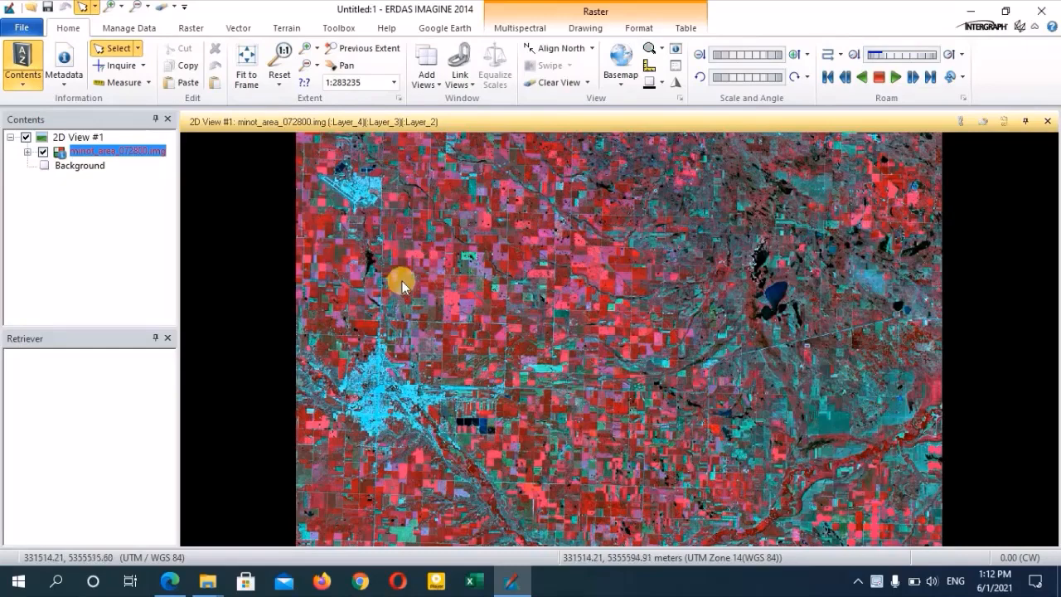
Step: Display the image as a 5,4,1 composite, with Layer_5 as red, Layer_4 as green and Layer_1 as blue
{"action": "left_click", "coordinate": [512, 31]}
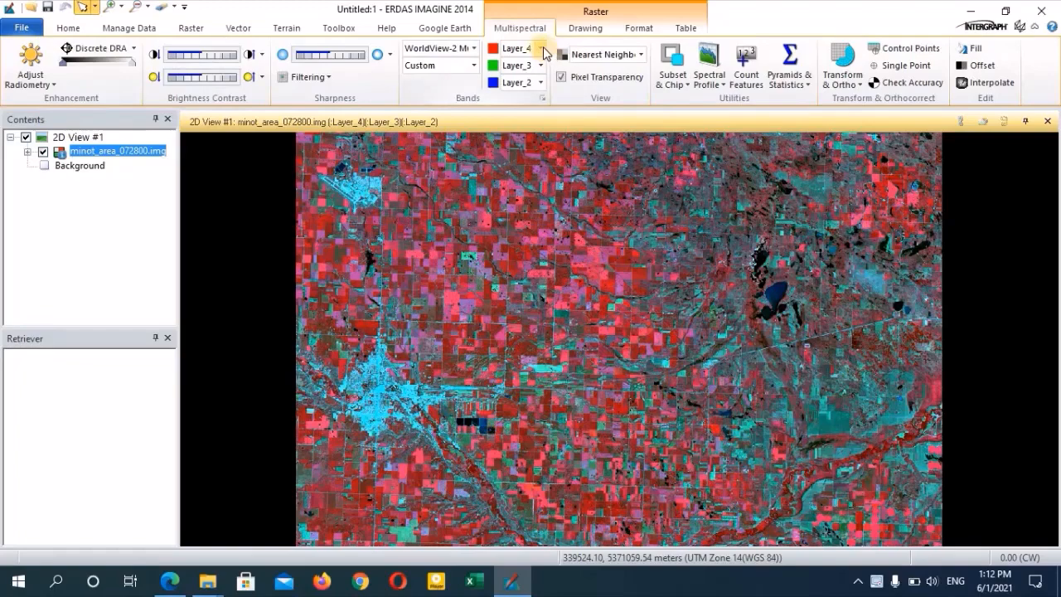
{"action": "left_click", "coordinate": [541, 50]}
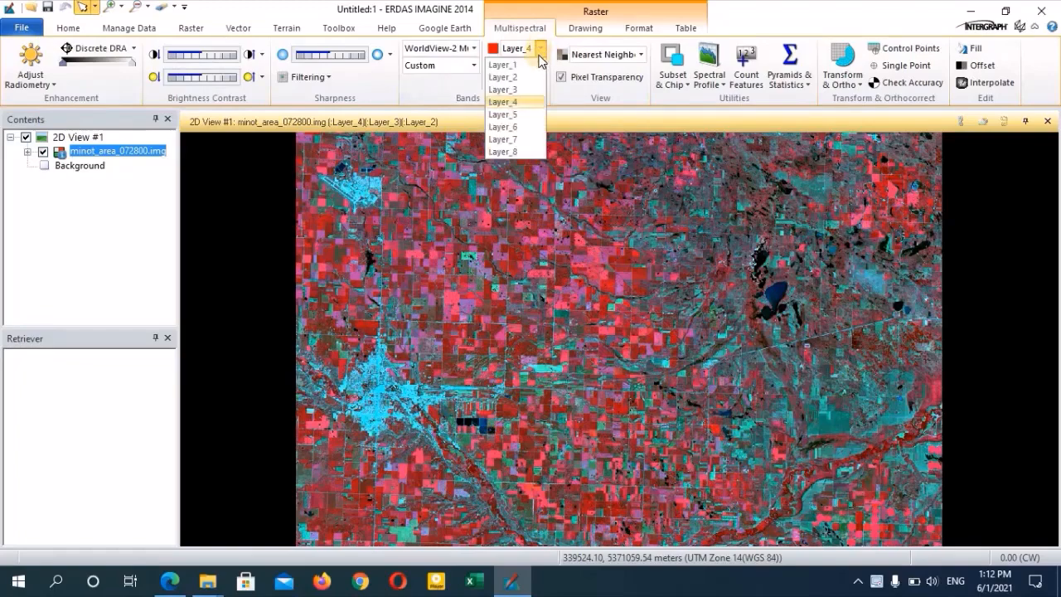
{"action": "left_click", "coordinate": [528, 113]}
{"action": "left_click", "coordinate": [540, 65]}
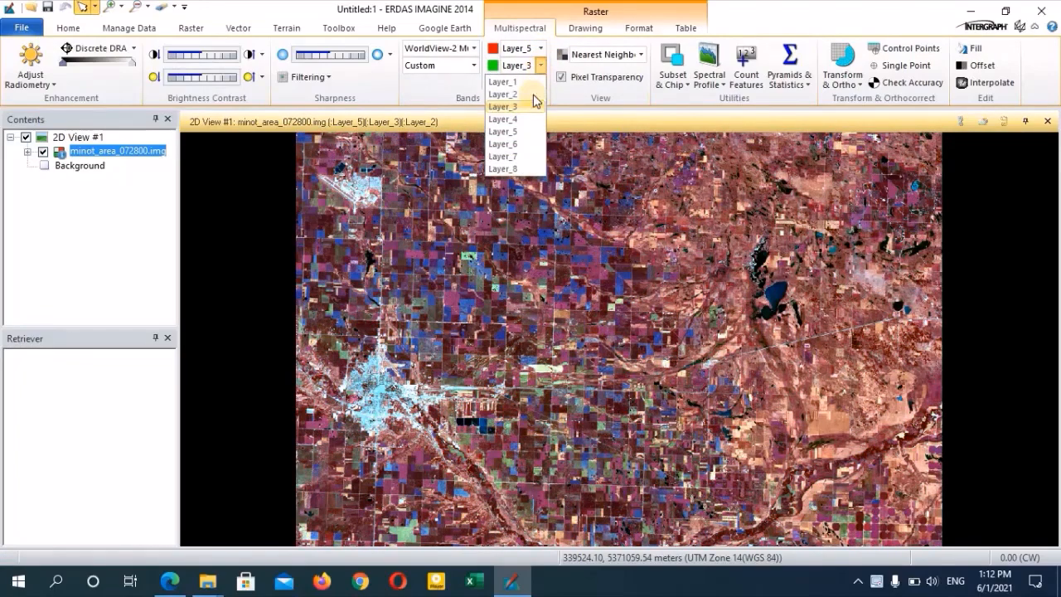
{"action": "left_click", "coordinate": [520, 118]}
{"action": "left_click", "coordinate": [540, 82]}
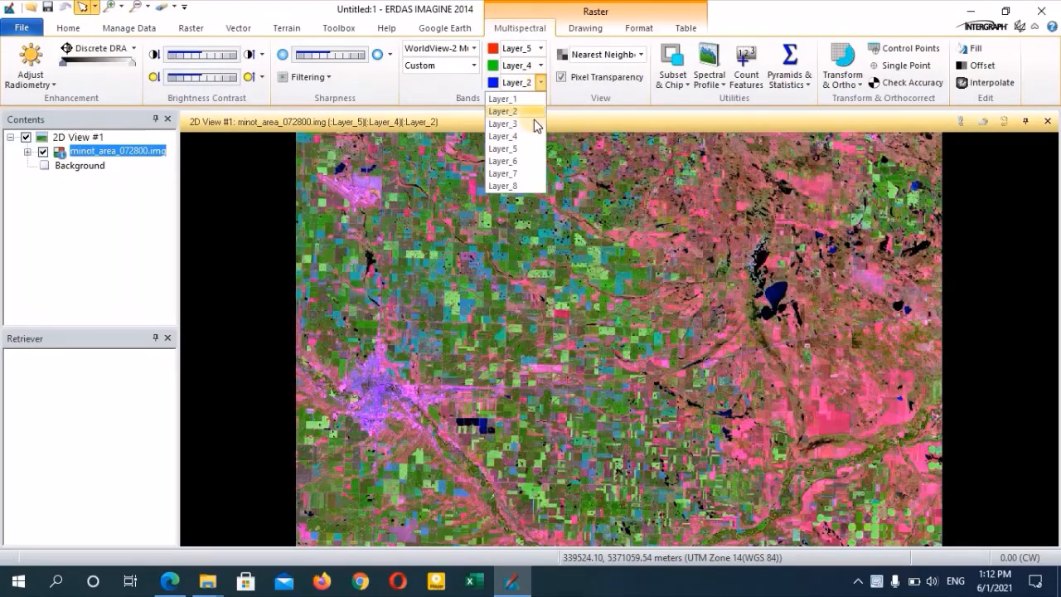
{"action": "left_click", "coordinate": [519, 99]}
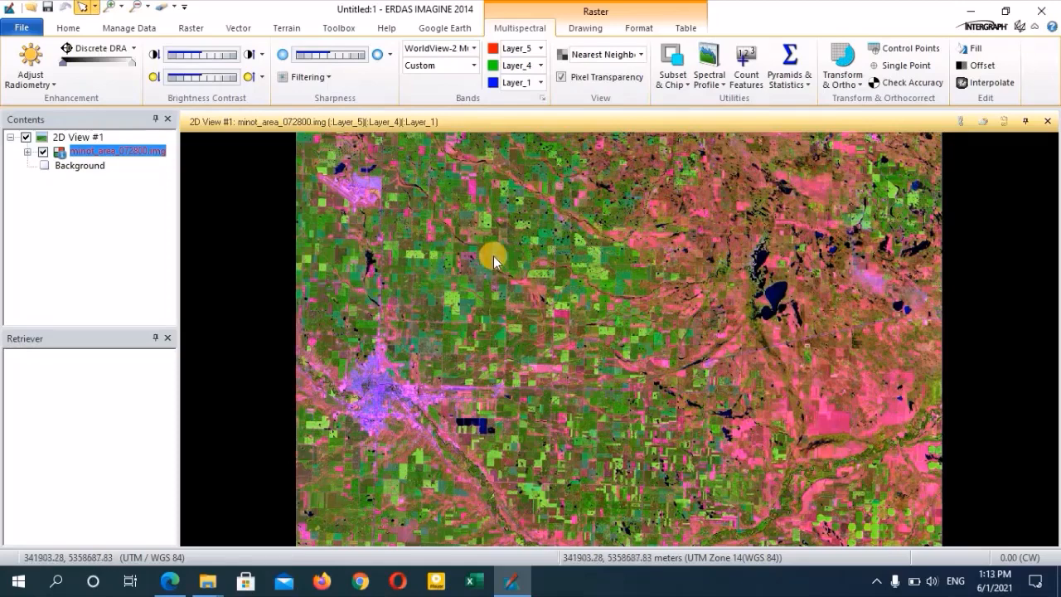
Step: Check the Part II spatial filtering instructions in the exercise PDF and apply the Smooth standard filter to the image
{"action": "left_click", "coordinate": [169, 586]}
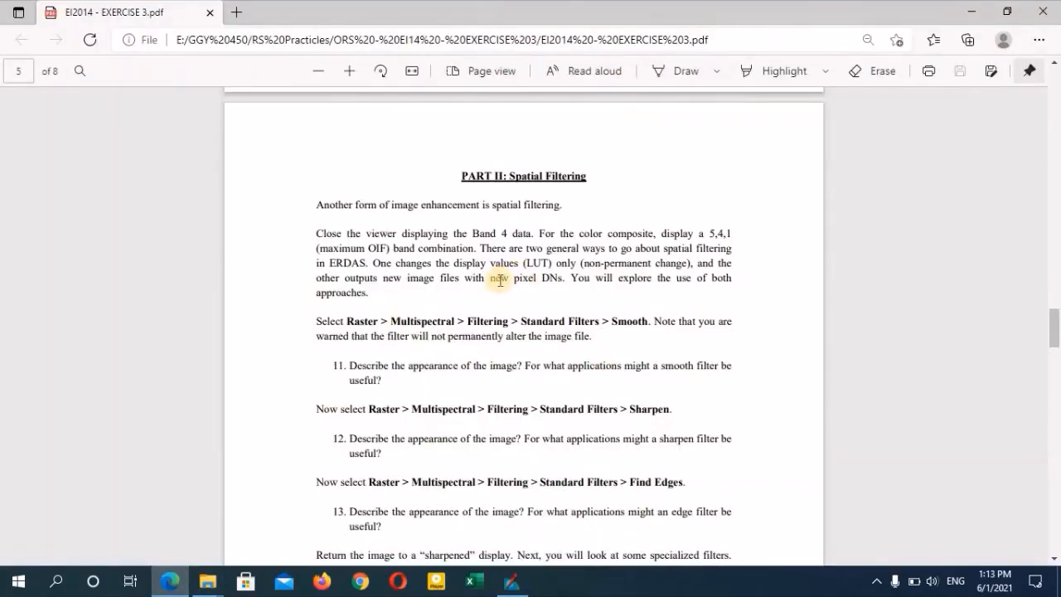
{"action": "left_click", "coordinate": [966, 11]}
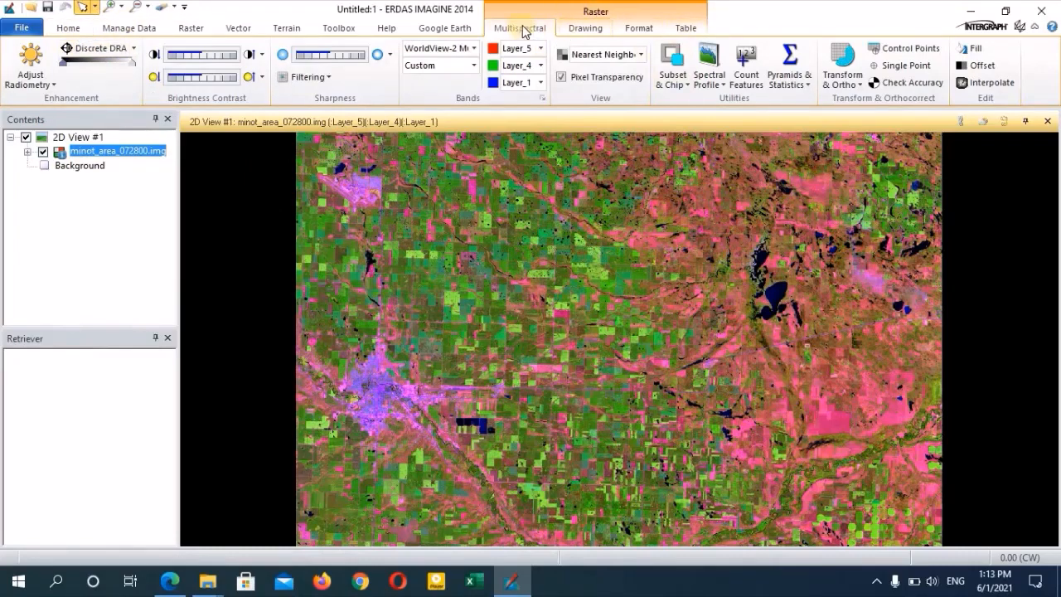
{"action": "left_click", "coordinate": [329, 83]}
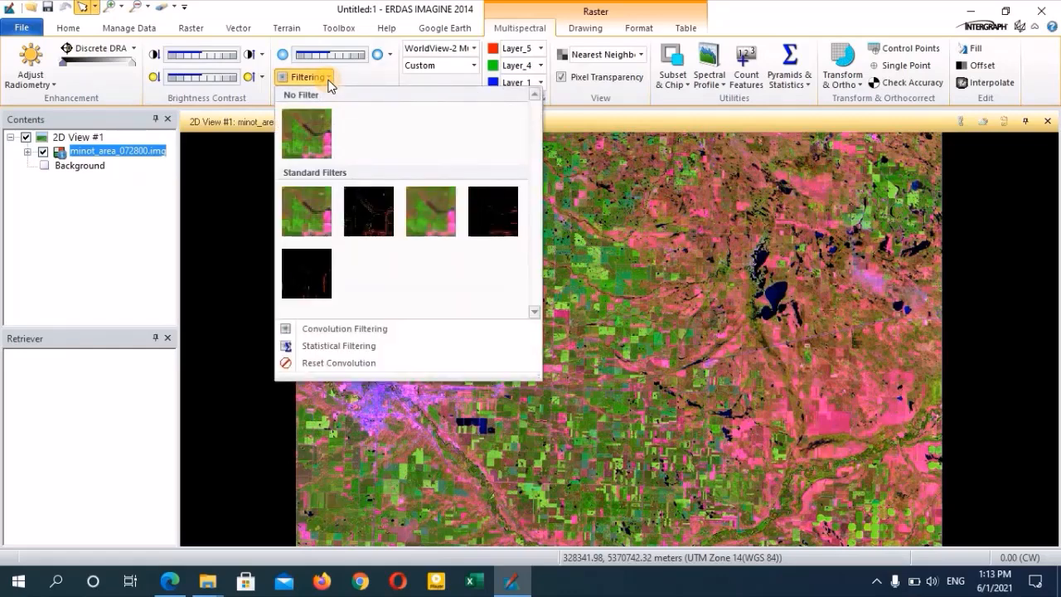
{"action": "left_click", "coordinate": [316, 221]}
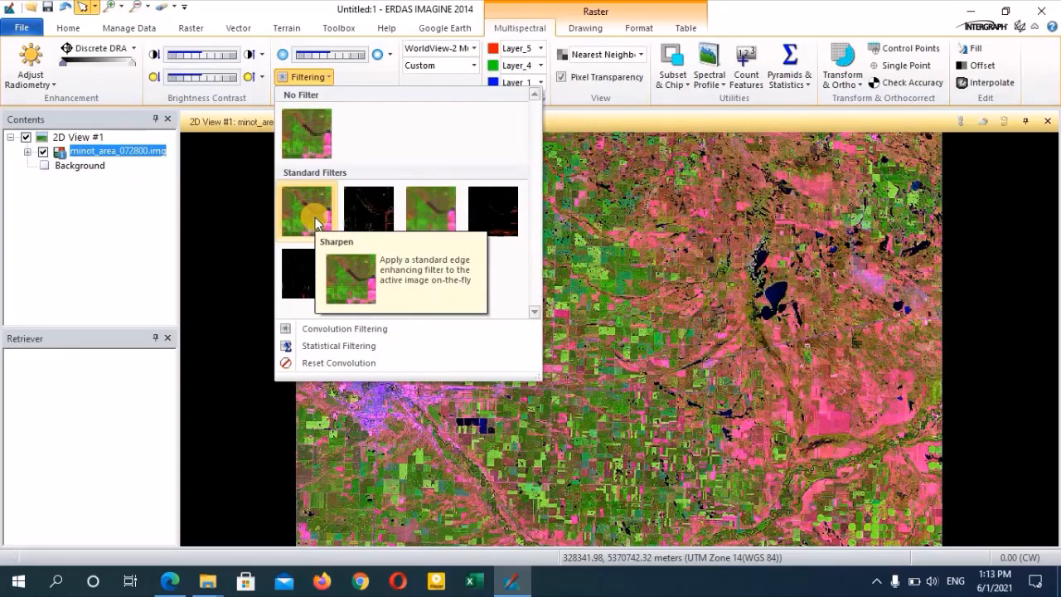
{"action": "left_click", "coordinate": [433, 218]}
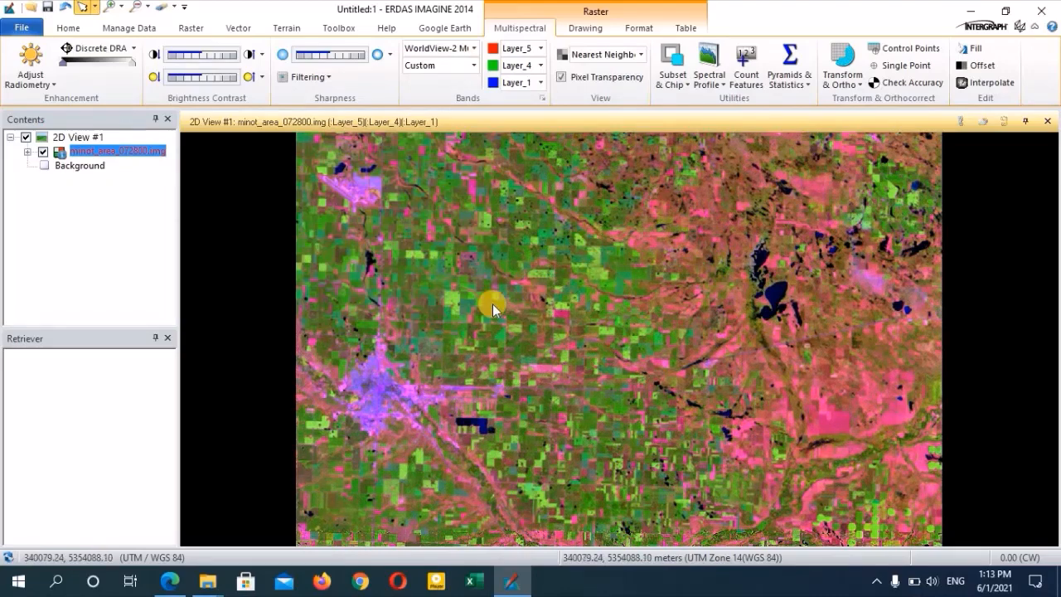
Step: Apply the Sharpen standard filter to the 5,4,1 composite in place of the smoothing
{"action": "scroll", "coordinate": [492, 303], "scroll_direction": "up", "scroll_amount": 3}
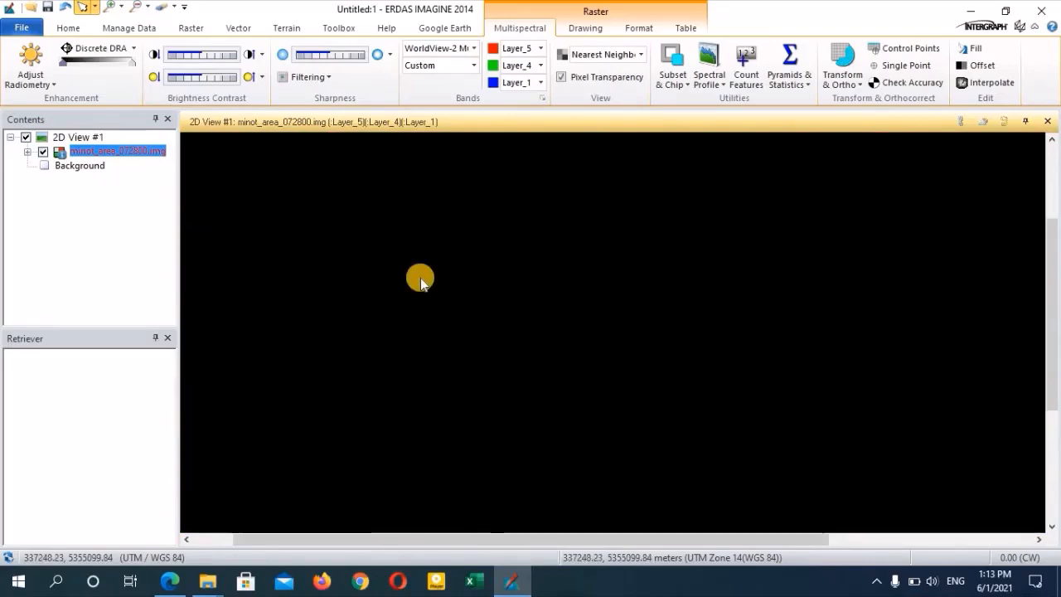
{"action": "scroll", "coordinate": [421, 277], "scroll_direction": "up", "scroll_amount": 2}
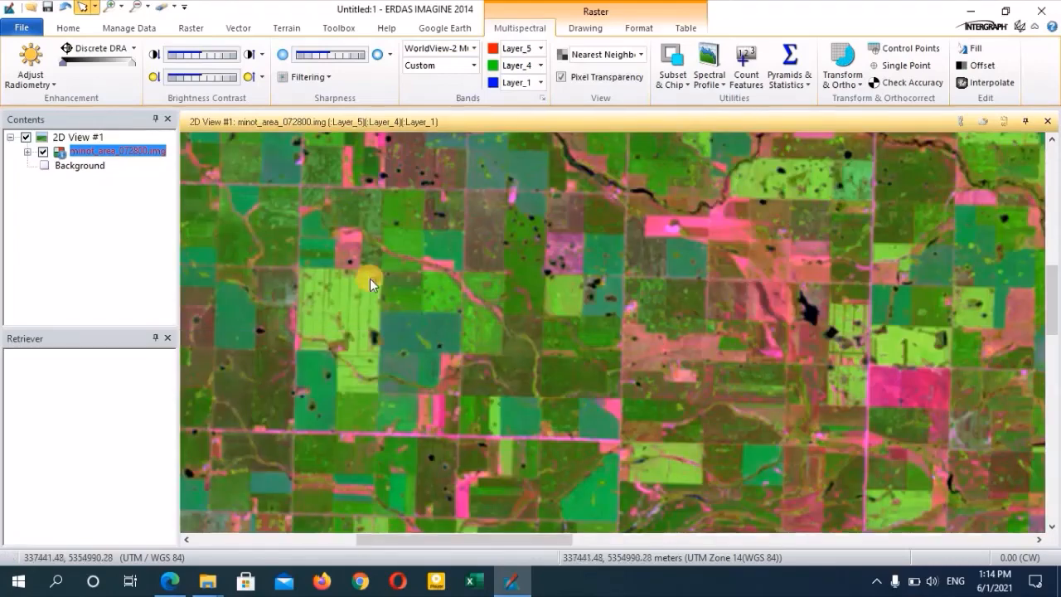
{"action": "scroll", "coordinate": [416, 283], "scroll_direction": "down", "scroll_amount": 2}
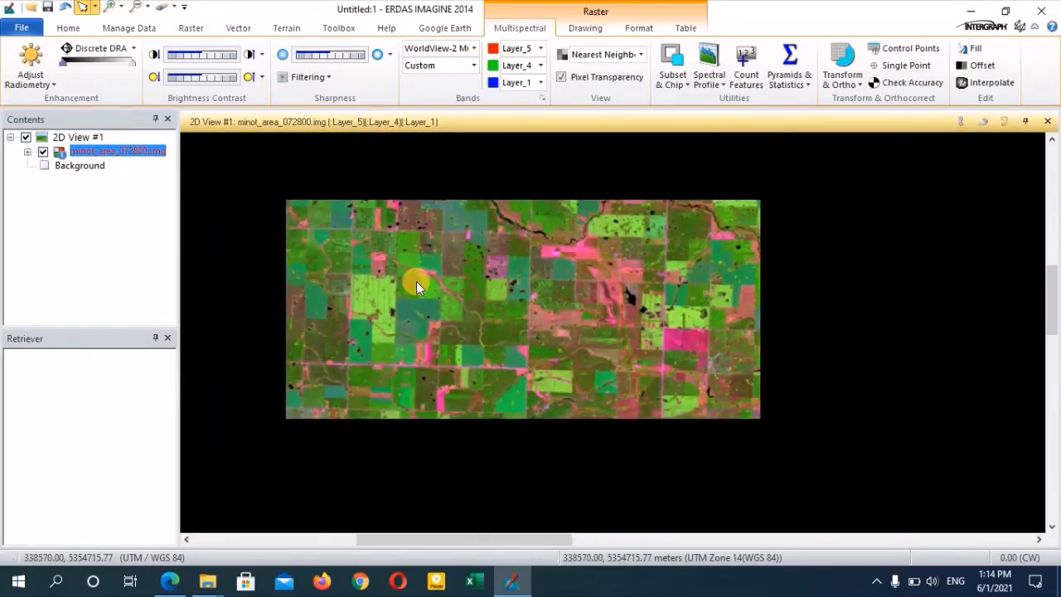
{"action": "scroll", "coordinate": [417, 281], "scroll_direction": "down", "scroll_amount": 3}
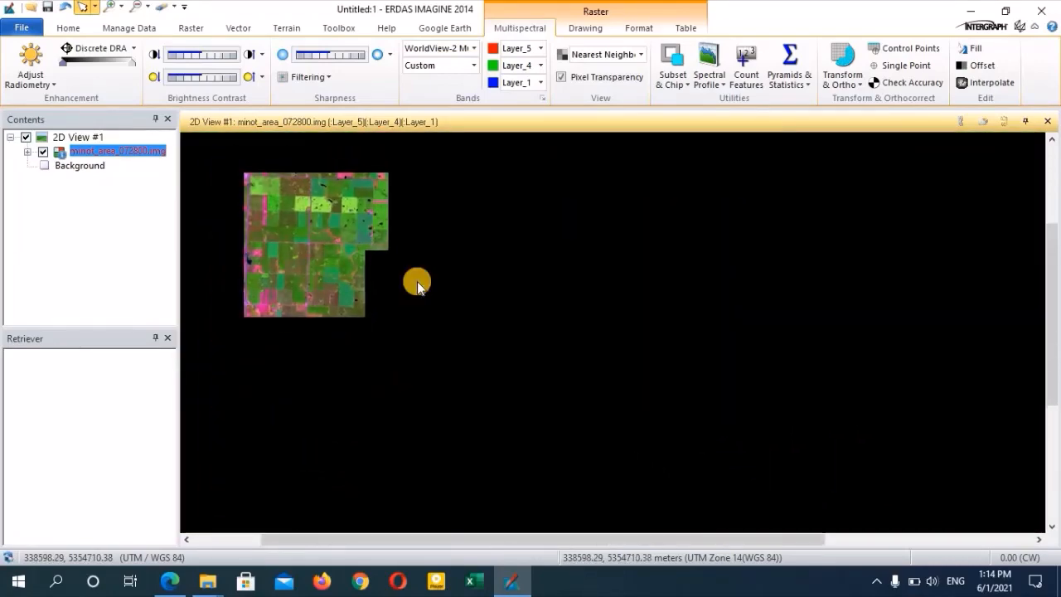
{"action": "scroll", "coordinate": [418, 281], "scroll_direction": "up", "scroll_amount": 3}
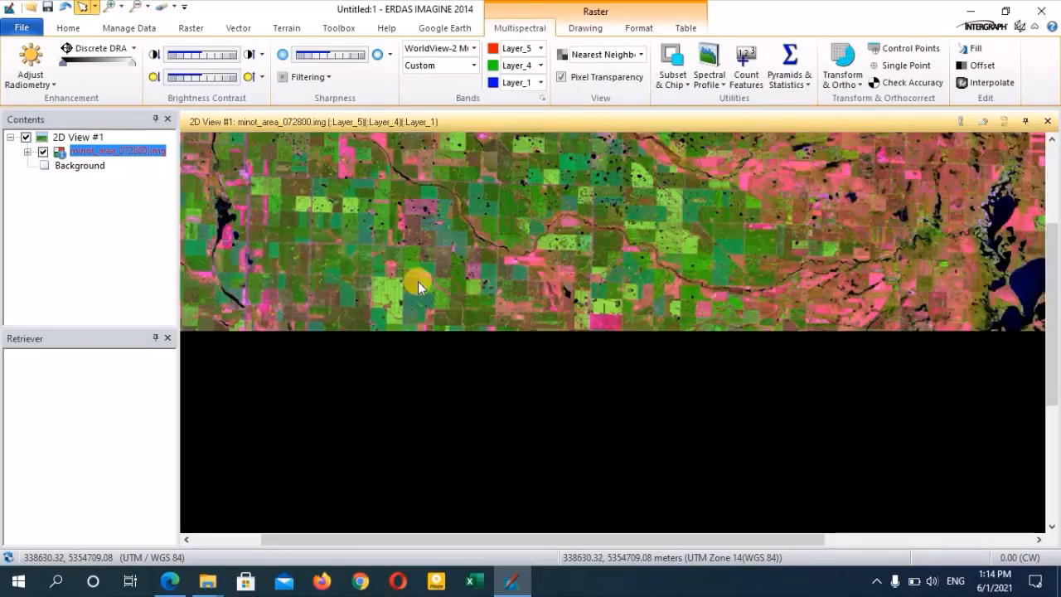
{"action": "scroll", "coordinate": [417, 281], "scroll_direction": "down", "scroll_amount": 1}
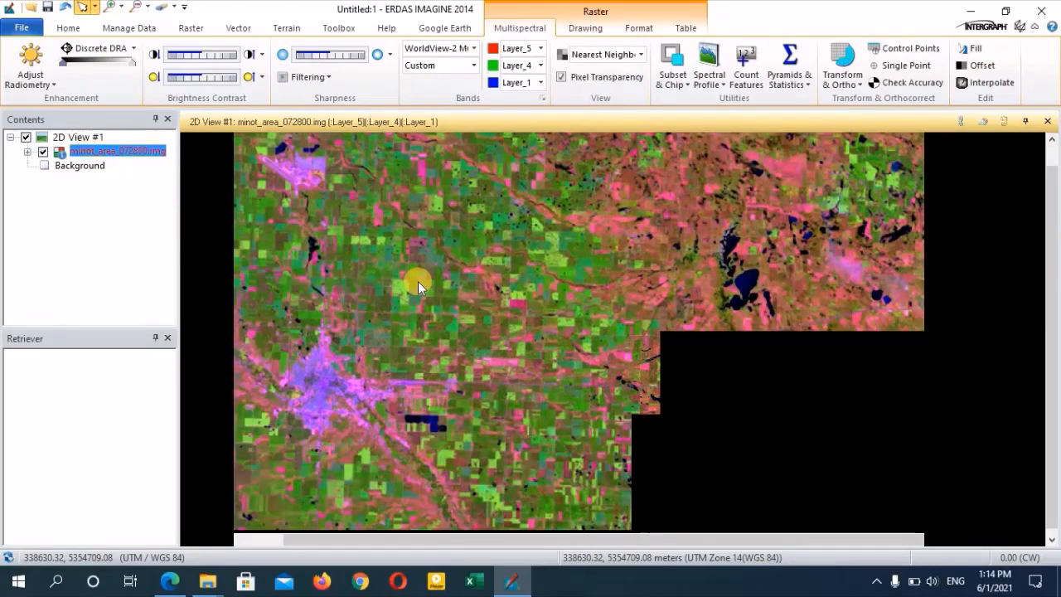
{"action": "left_click", "coordinate": [323, 78]}
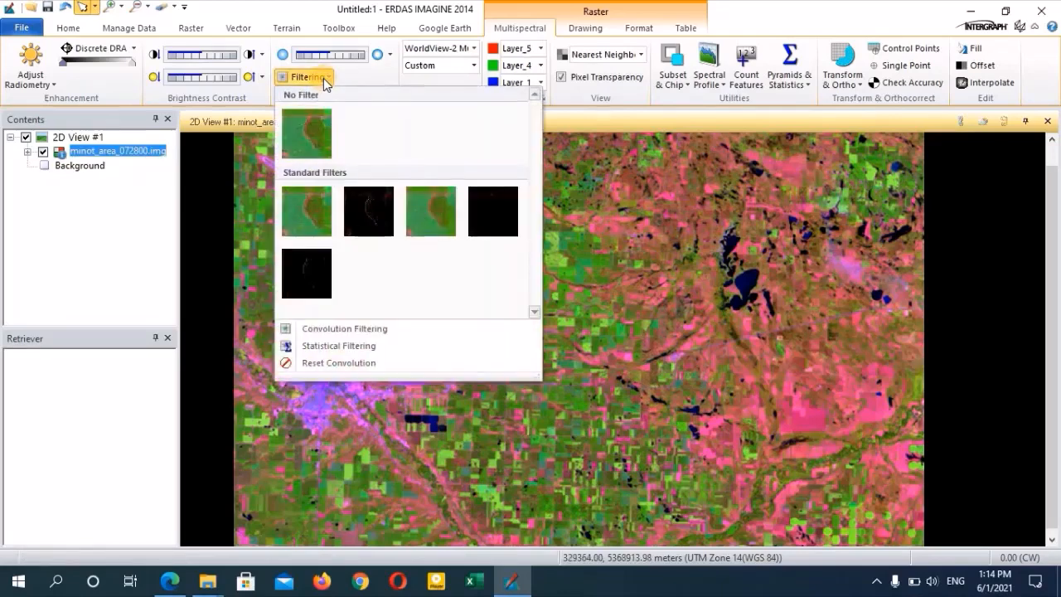
{"action": "left_click", "coordinate": [312, 215]}
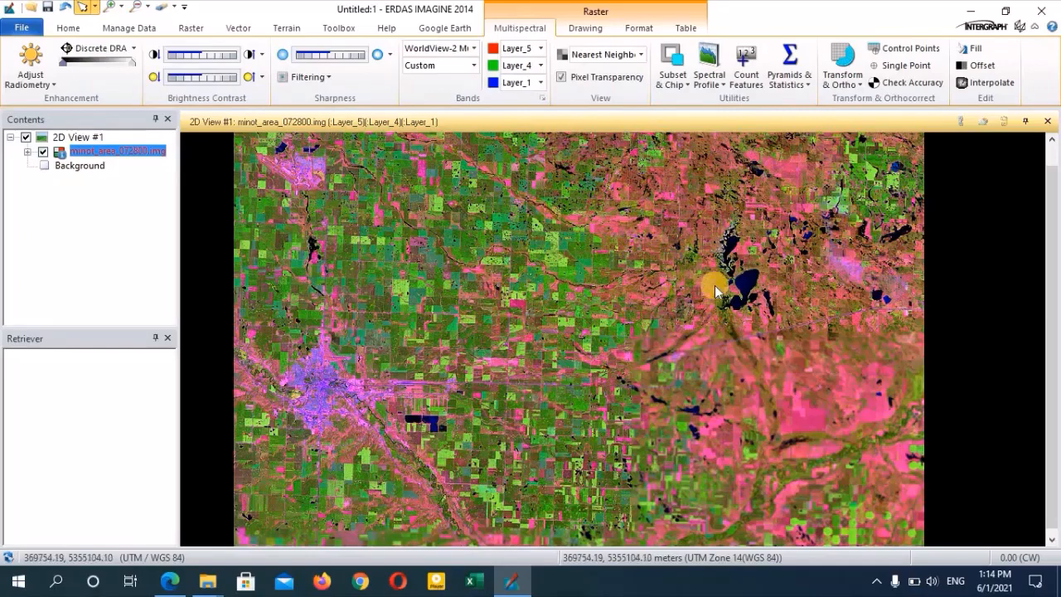
Step: Examine the sharpened image at several scales, looking at the fields and streams west of the large lake
{"action": "scroll", "coordinate": [713, 285], "scroll_direction": "up", "scroll_amount": 1}
{"action": "scroll", "coordinate": [673, 285], "scroll_direction": "up", "scroll_amount": 2}
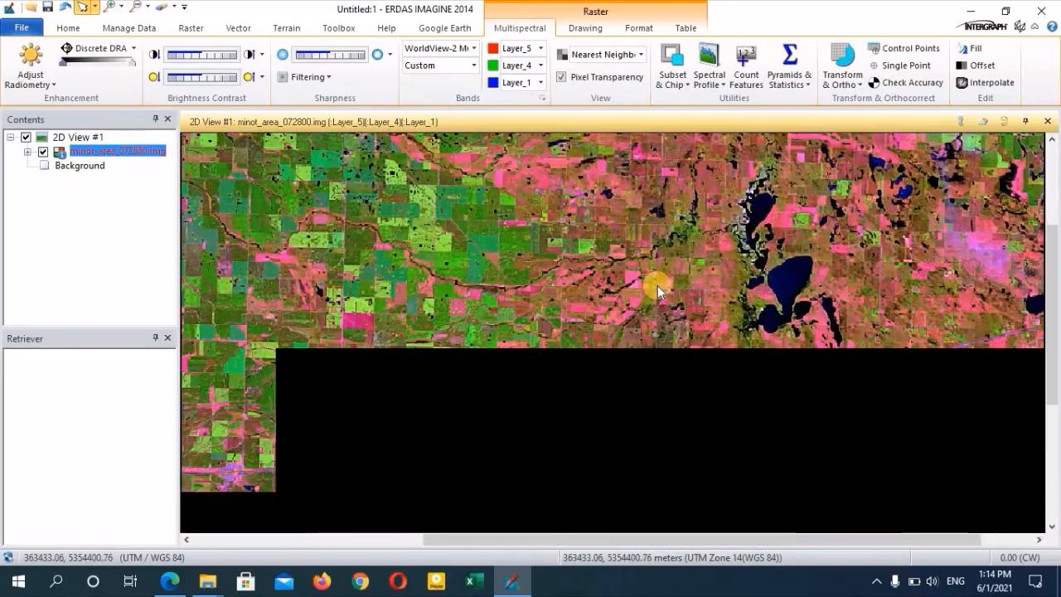
{"action": "scroll", "coordinate": [657, 285], "scroll_direction": "up", "scroll_amount": 1}
{"action": "scroll", "coordinate": [657, 288], "scroll_direction": "up", "scroll_amount": 2}
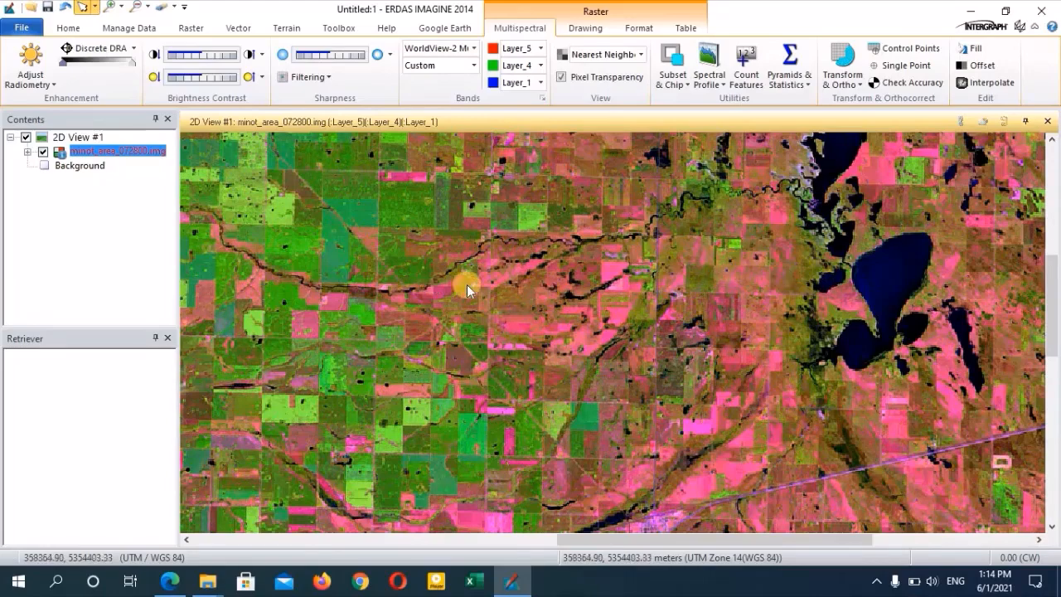
{"action": "scroll", "coordinate": [361, 287], "scroll_direction": "up", "scroll_amount": 2}
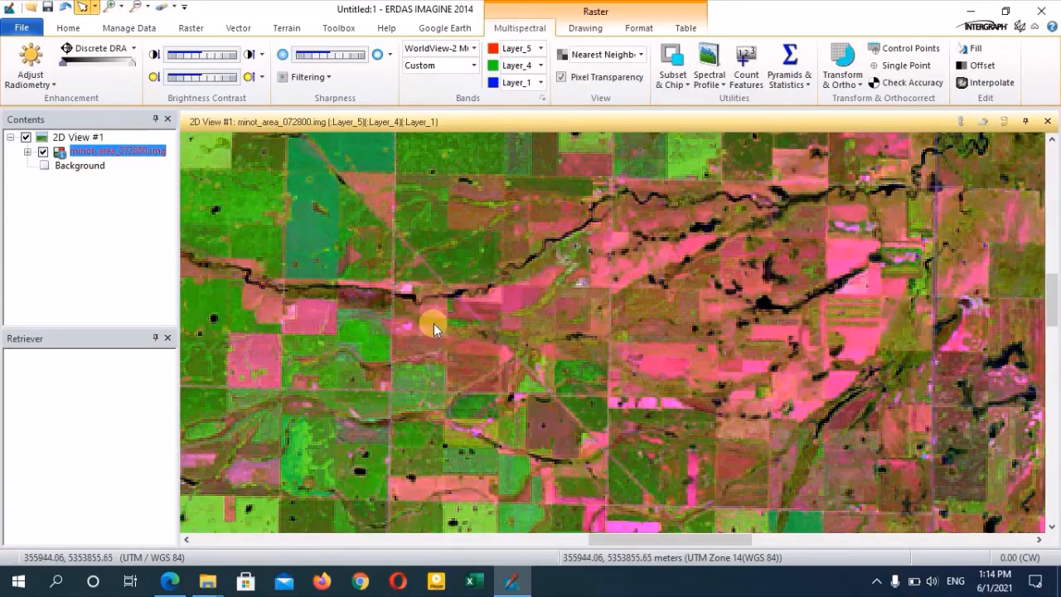
{"action": "scroll", "coordinate": [433, 324], "scroll_direction": "down", "scroll_amount": 2}
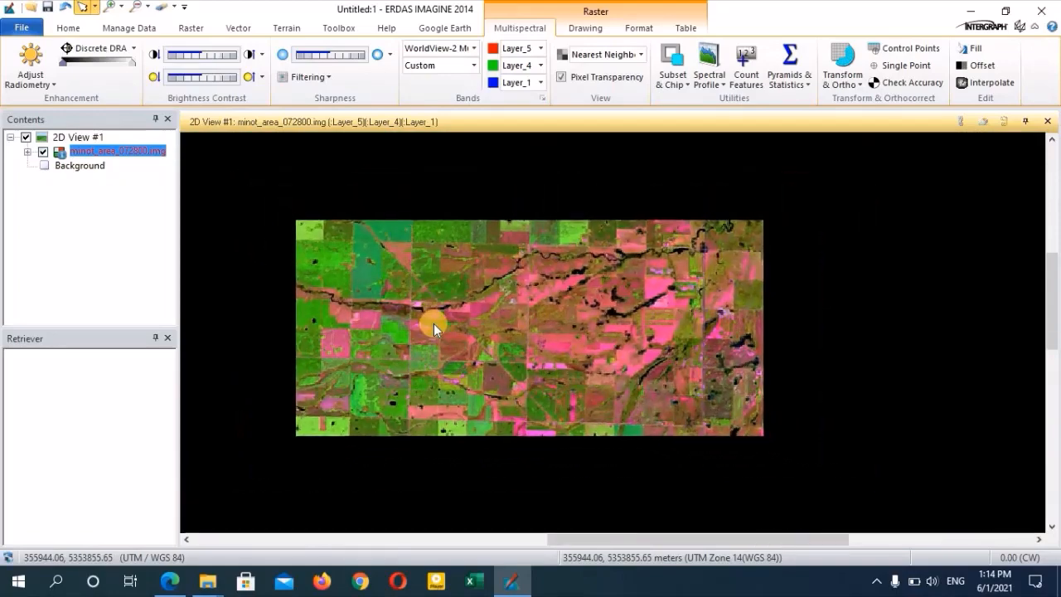
{"action": "scroll", "coordinate": [433, 323], "scroll_direction": "up", "scroll_amount": 2}
{"action": "scroll", "coordinate": [434, 324], "scroll_direction": "down", "scroll_amount": 1}
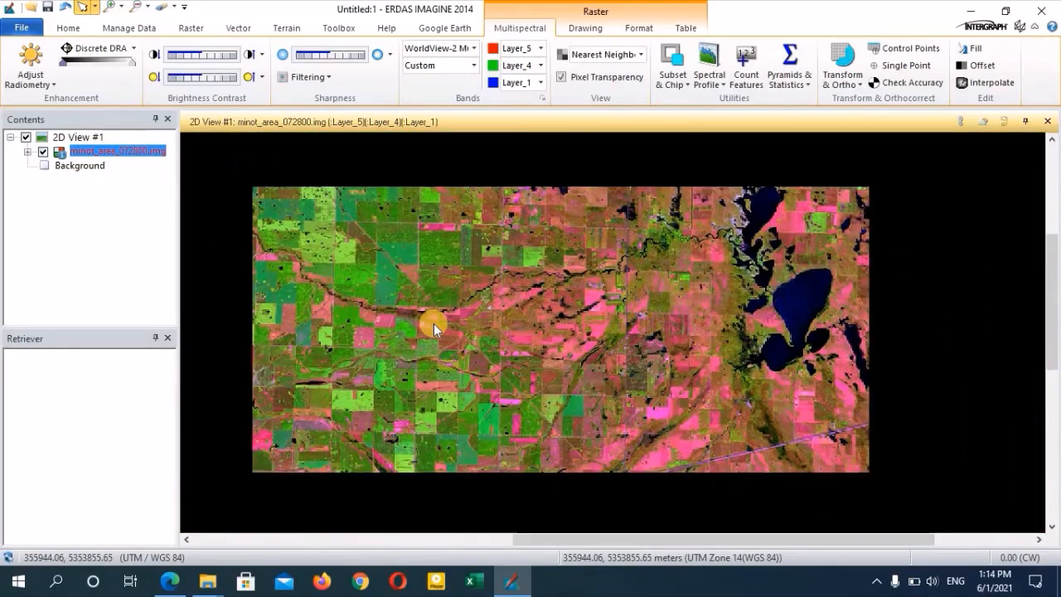
{"action": "scroll", "coordinate": [465, 270], "scroll_direction": "up", "scroll_amount": 1}
{"action": "scroll", "coordinate": [466, 276], "scroll_direction": "down", "scroll_amount": 1}
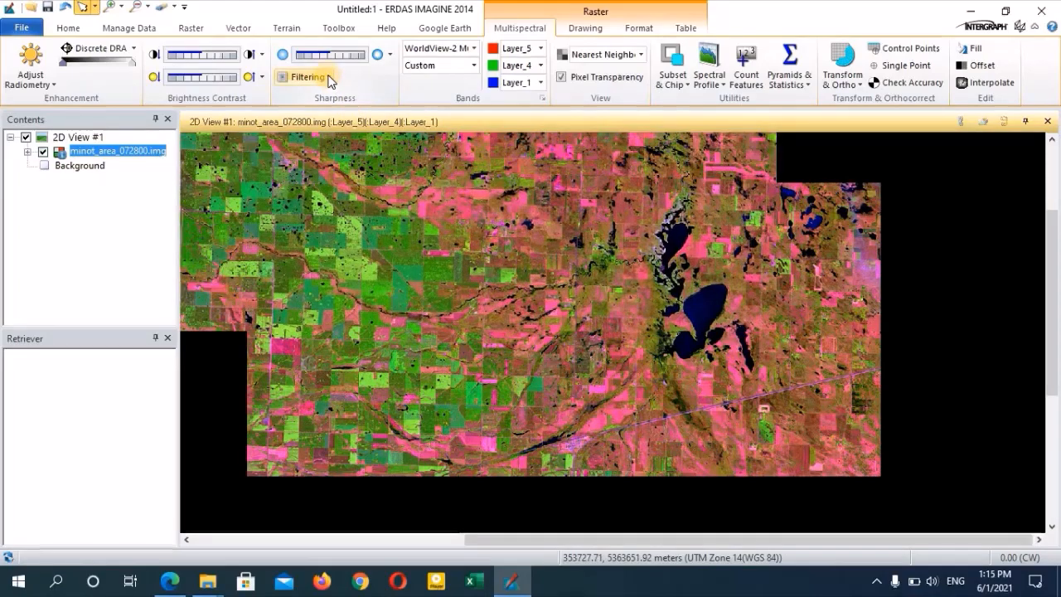
Step: Apply the Find Edges standard filter to the image and examine the edges around the lake and winding stream
{"action": "left_click", "coordinate": [329, 78]}
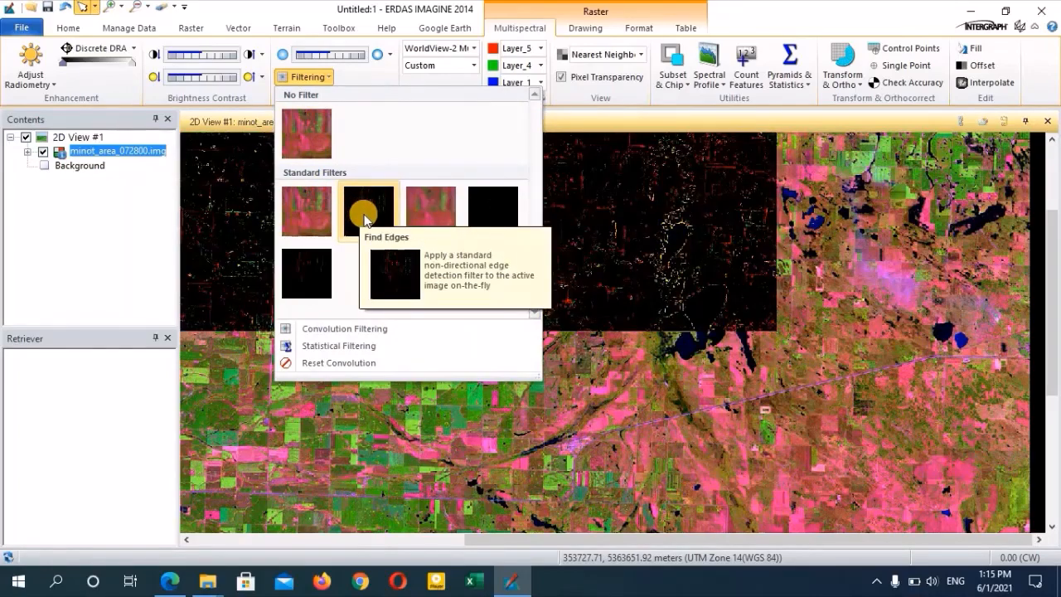
{"action": "left_click", "coordinate": [365, 216]}
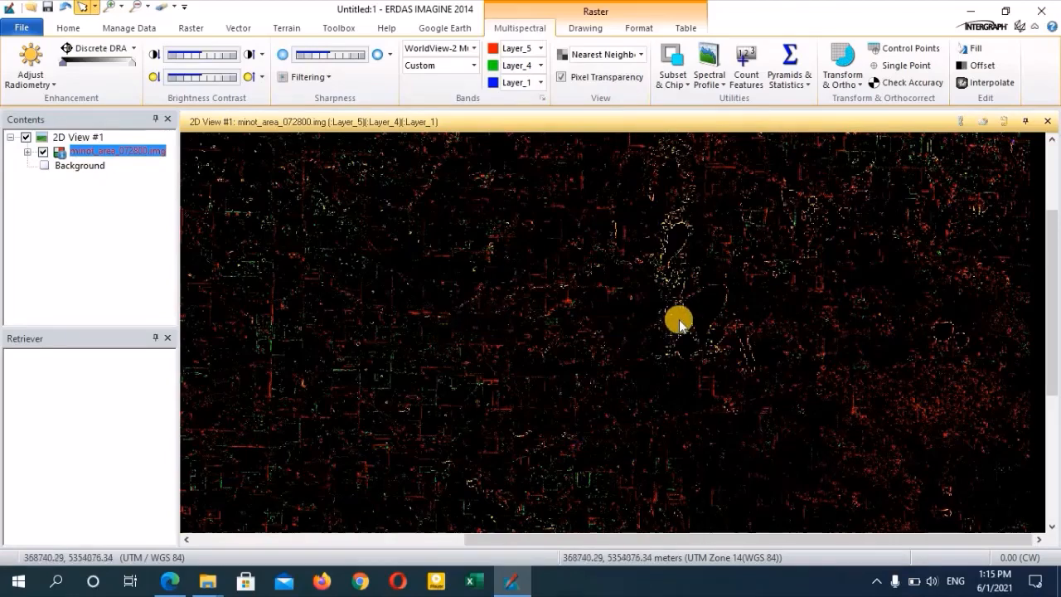
{"action": "scroll", "coordinate": [704, 307], "scroll_direction": "up", "scroll_amount": 3}
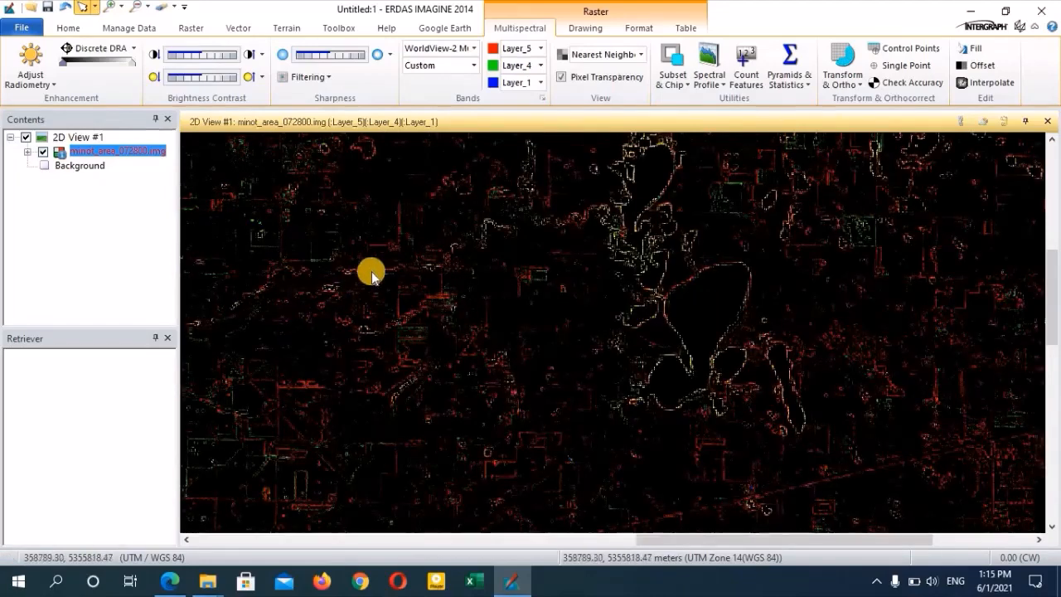
{"action": "scroll", "coordinate": [362, 283], "scroll_direction": "up", "scroll_amount": 3}
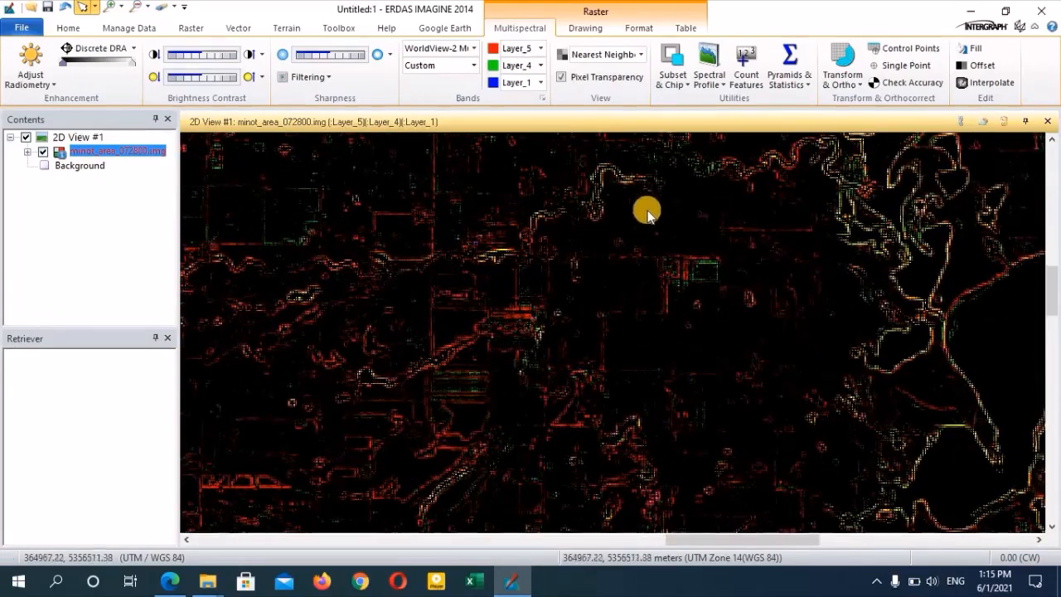
{"action": "left_click_drag", "start_coordinate": [843, 222], "coordinate": [621, 289]}
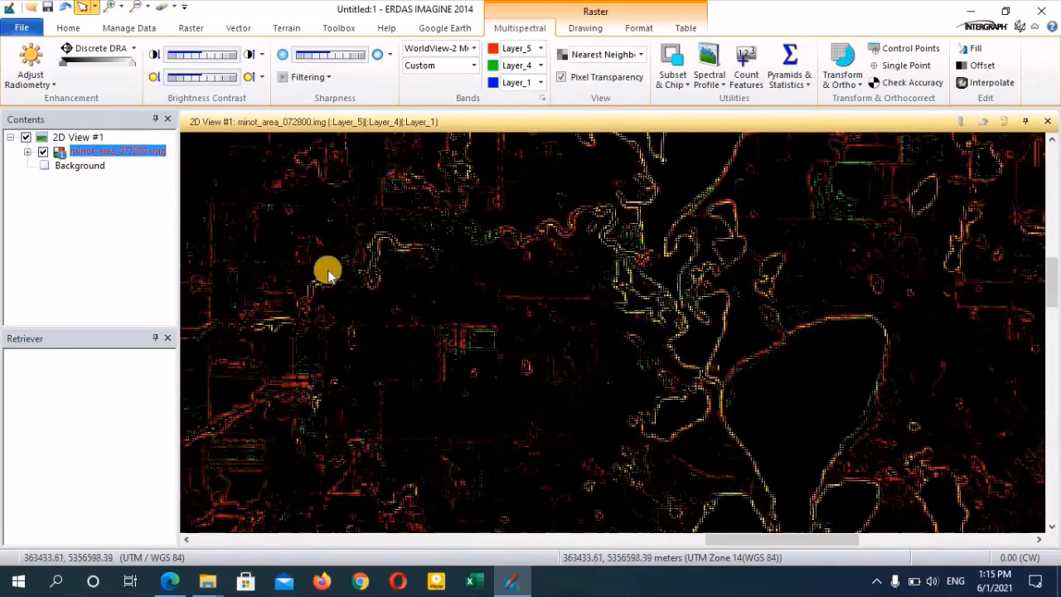
{"action": "scroll", "coordinate": [329, 271], "scroll_direction": "up", "scroll_amount": 5}
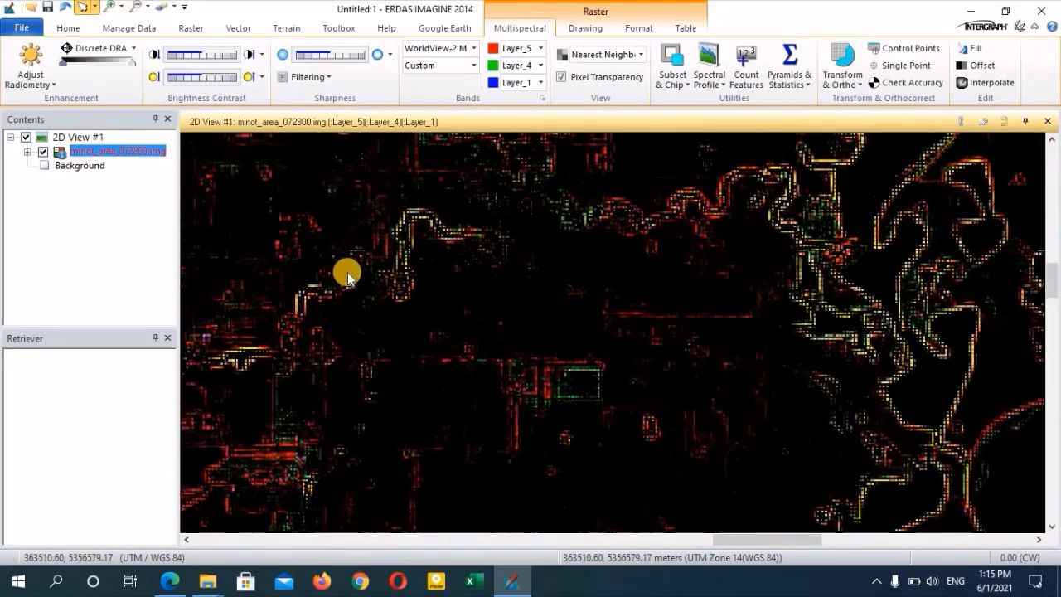
{"action": "scroll", "coordinate": [459, 273], "scroll_direction": "down", "scroll_amount": 5}
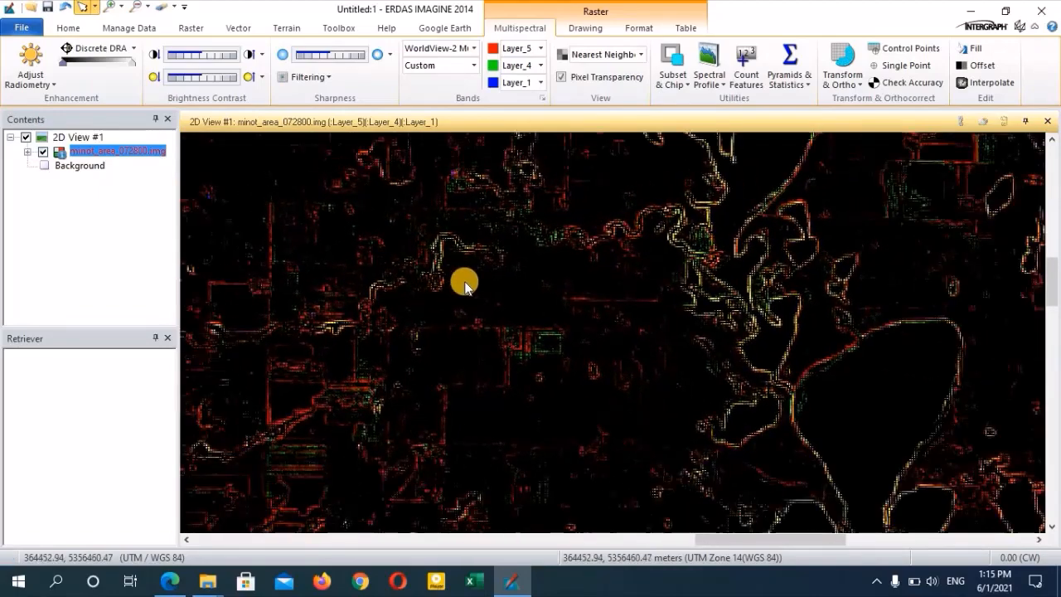
Step: Examine the detected edges of the streams, fields and large lake at different scales across the image
{"action": "scroll", "coordinate": [312, 350], "scroll_direction": "up", "scroll_amount": 3}
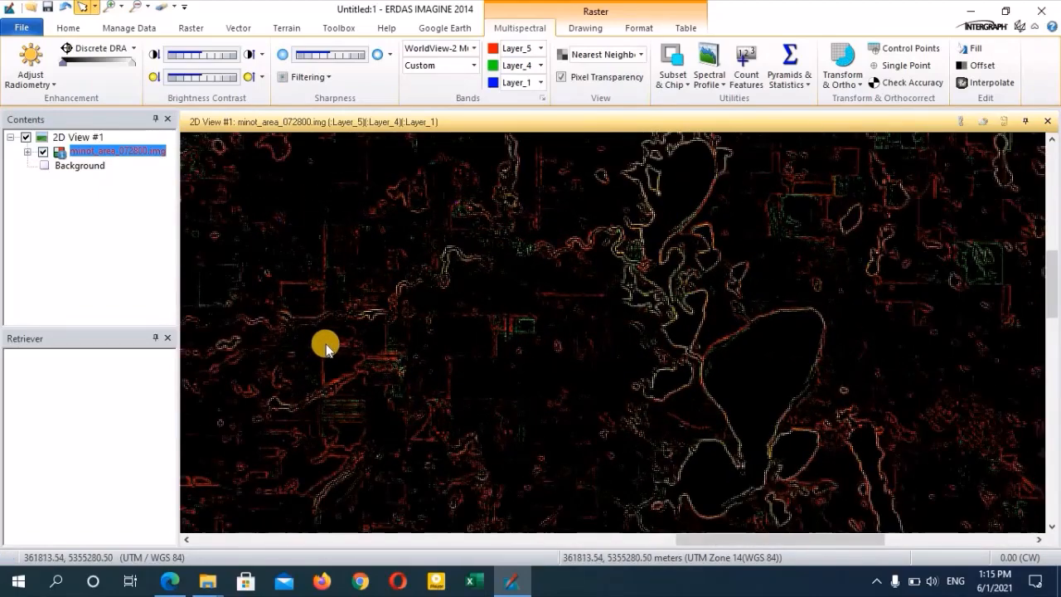
{"action": "left_click_drag", "start_coordinate": [326, 344], "coordinate": [428, 262]}
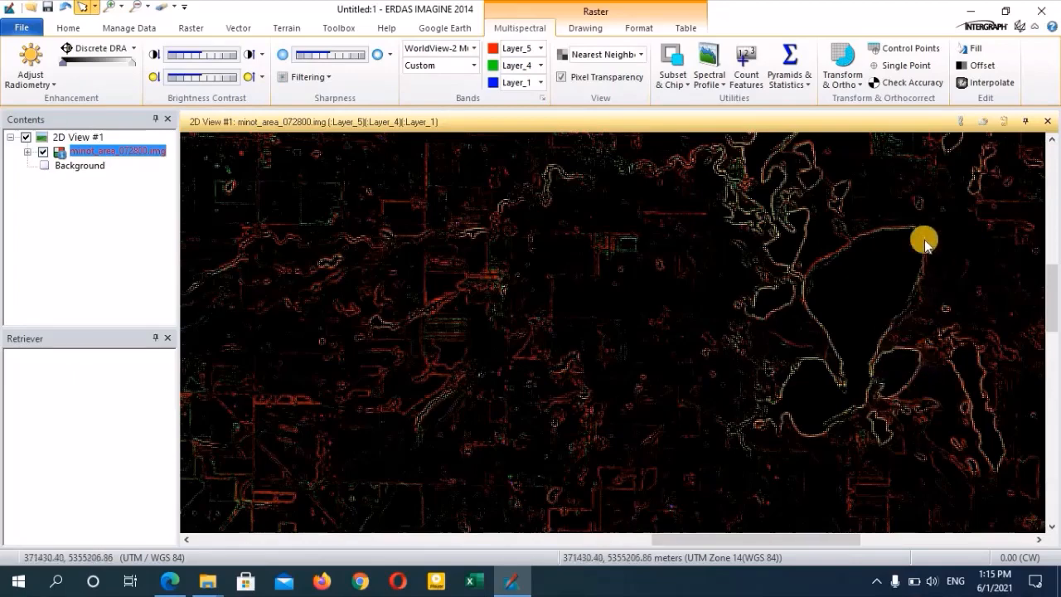
{"action": "scroll", "coordinate": [470, 323], "scroll_direction": "down", "scroll_amount": 3}
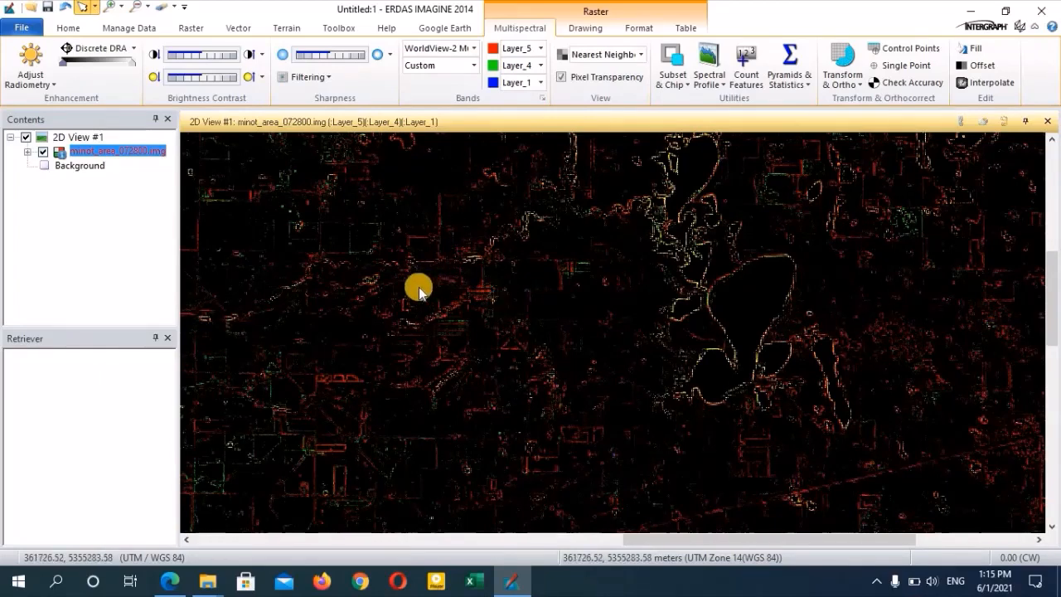
Step: Apply the Horizontal standard edge filter to the 5,4,1 composite and inspect the linear features west of the lake close up
{"action": "left_click", "coordinate": [329, 79]}
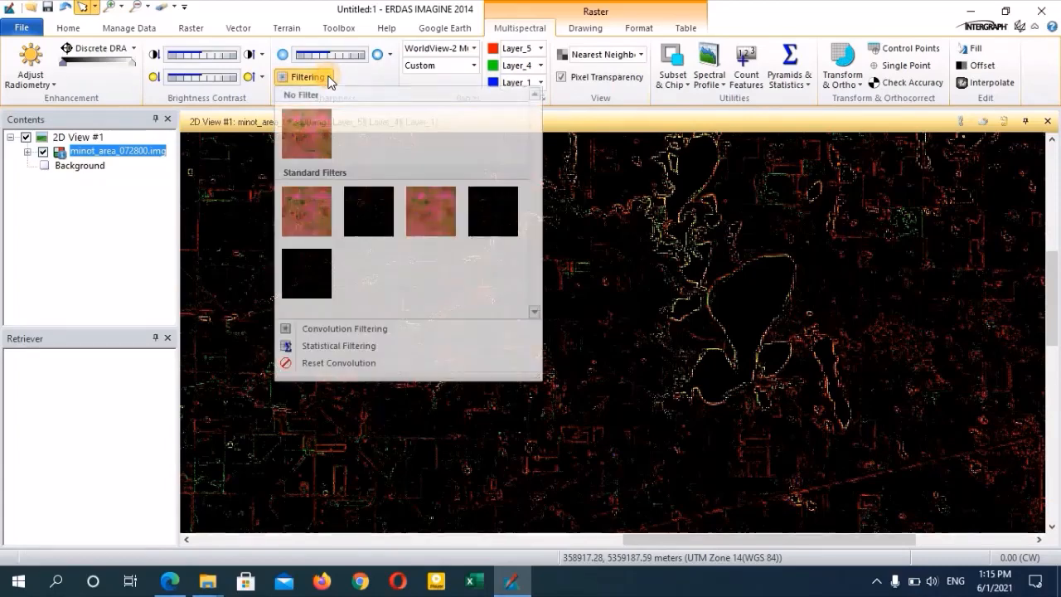
{"action": "left_click", "coordinate": [479, 224]}
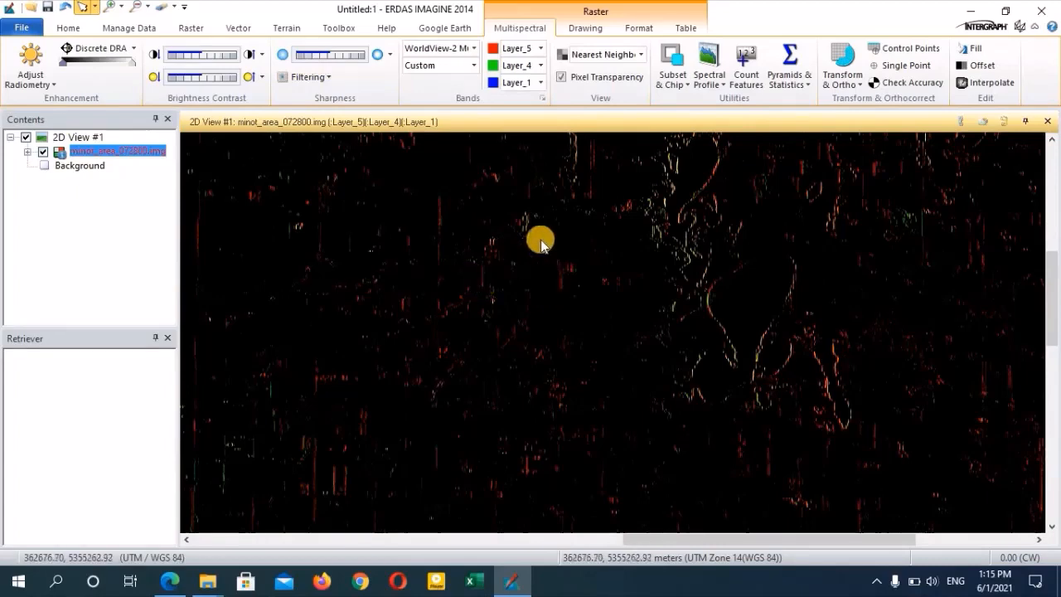
{"action": "scroll", "coordinate": [412, 243], "scroll_direction": "up", "scroll_amount": 3}
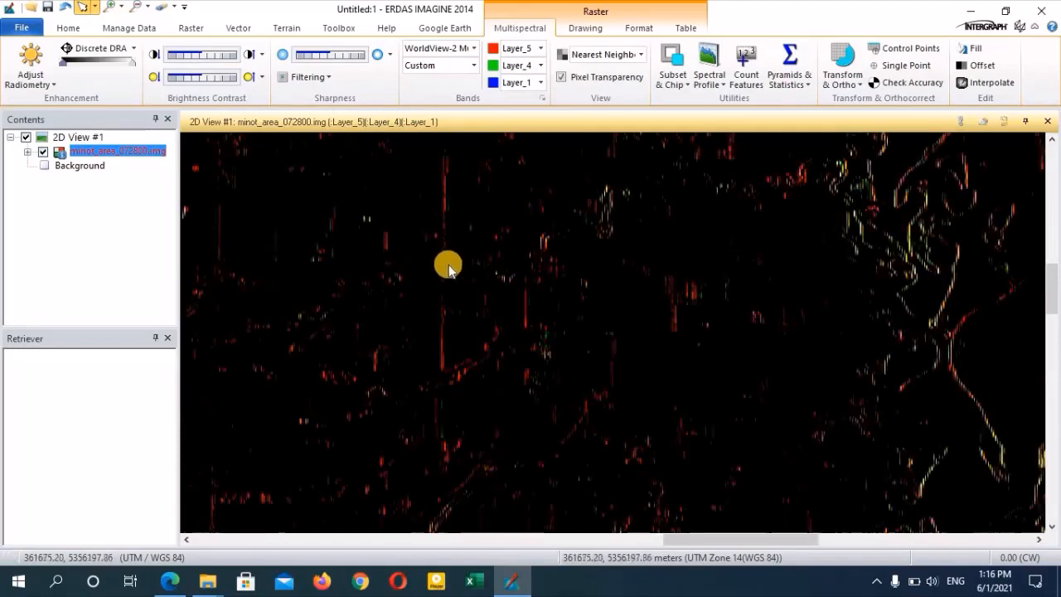
{"action": "scroll", "coordinate": [452, 274], "scroll_direction": "up", "scroll_amount": 2}
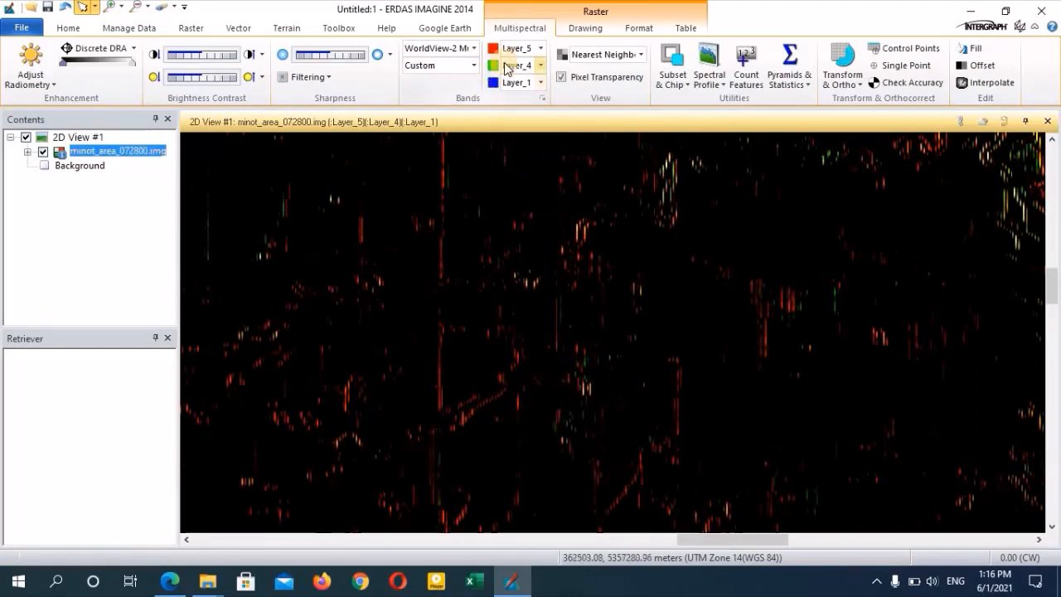
Step: Apply the Vertical standard filter to the image and examine the directional edges around the fields and lake at several scales
{"action": "left_click", "coordinate": [307, 77]}
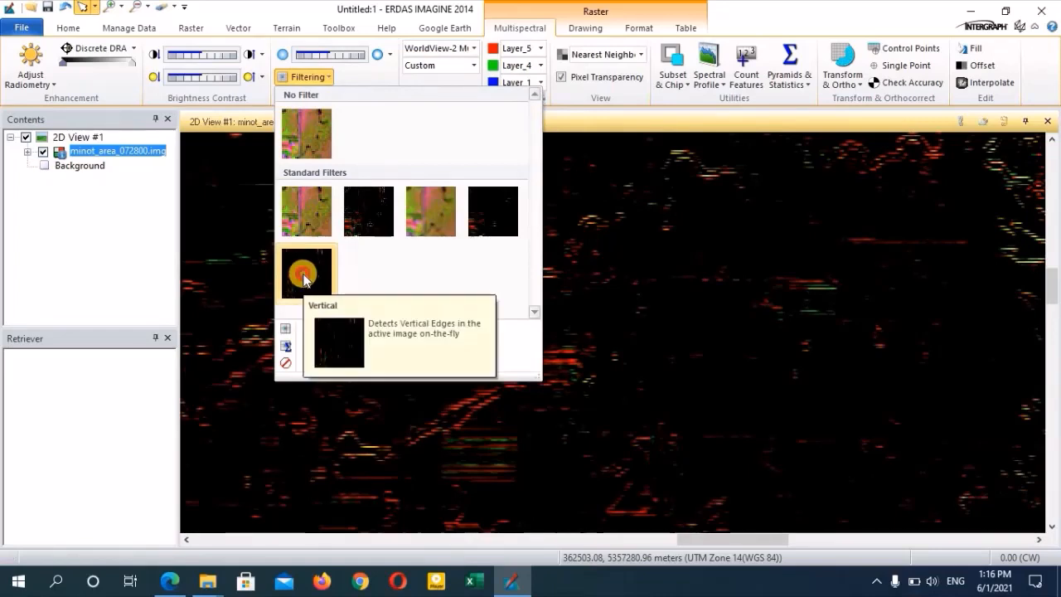
{"action": "left_click", "coordinate": [303, 277]}
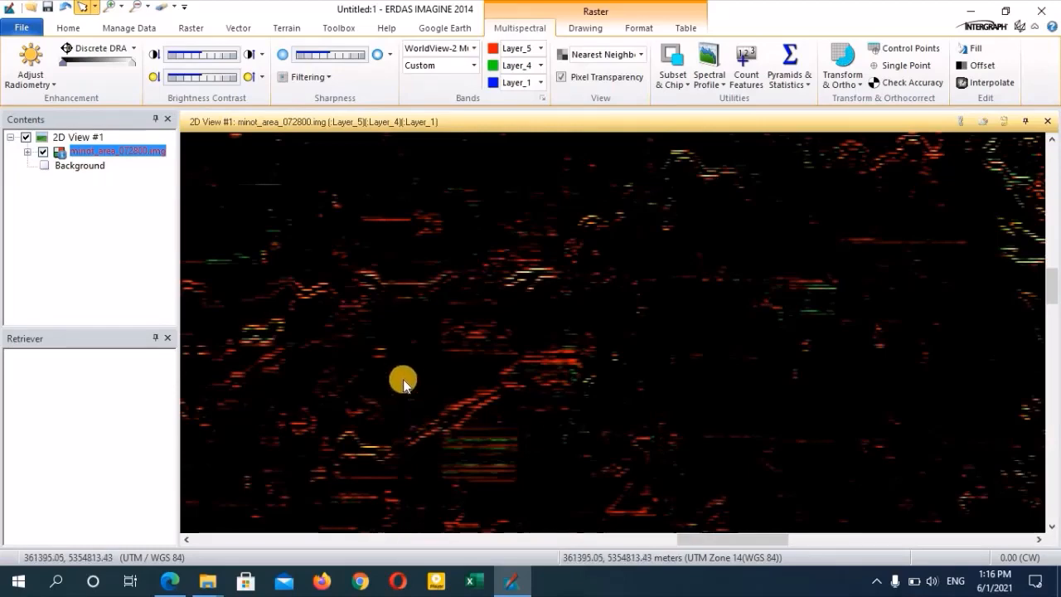
{"action": "scroll", "coordinate": [404, 383], "scroll_direction": "down", "scroll_amount": 2}
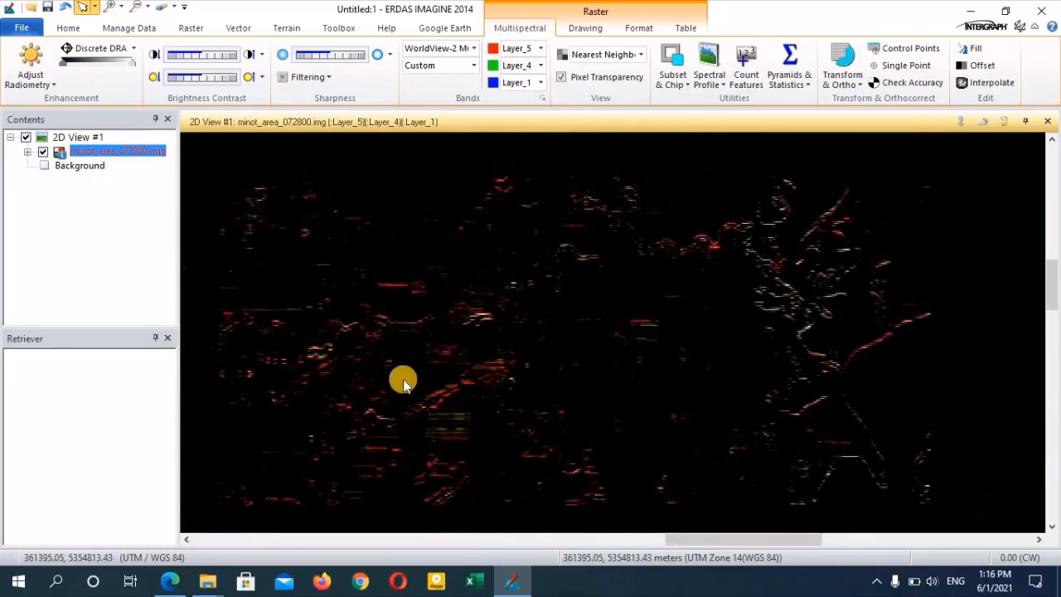
{"action": "scroll", "coordinate": [403, 383], "scroll_direction": "down", "scroll_amount": 2}
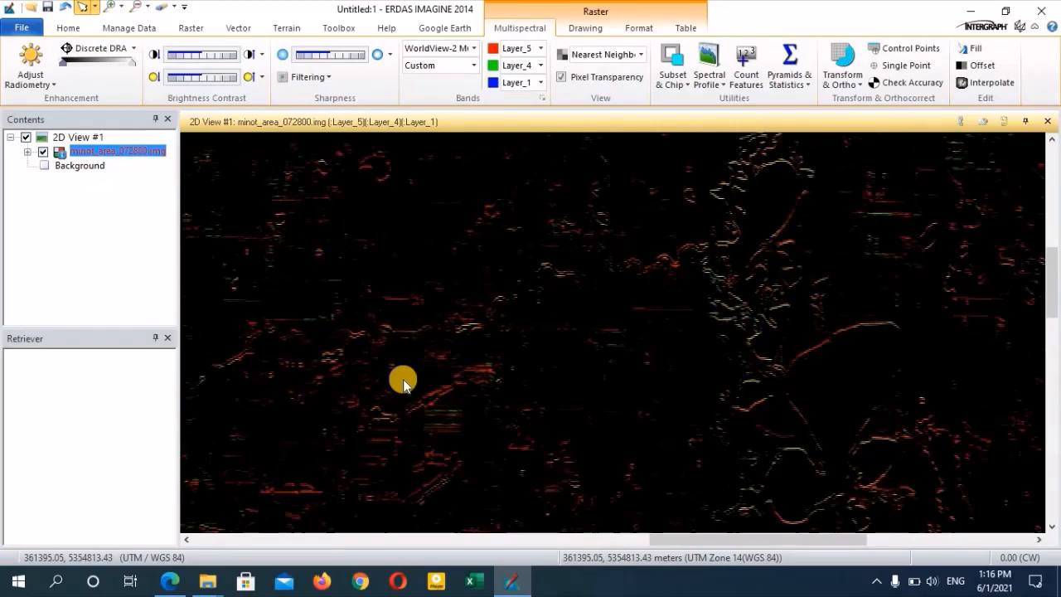
{"action": "scroll", "coordinate": [404, 383], "scroll_direction": "down", "scroll_amount": 2}
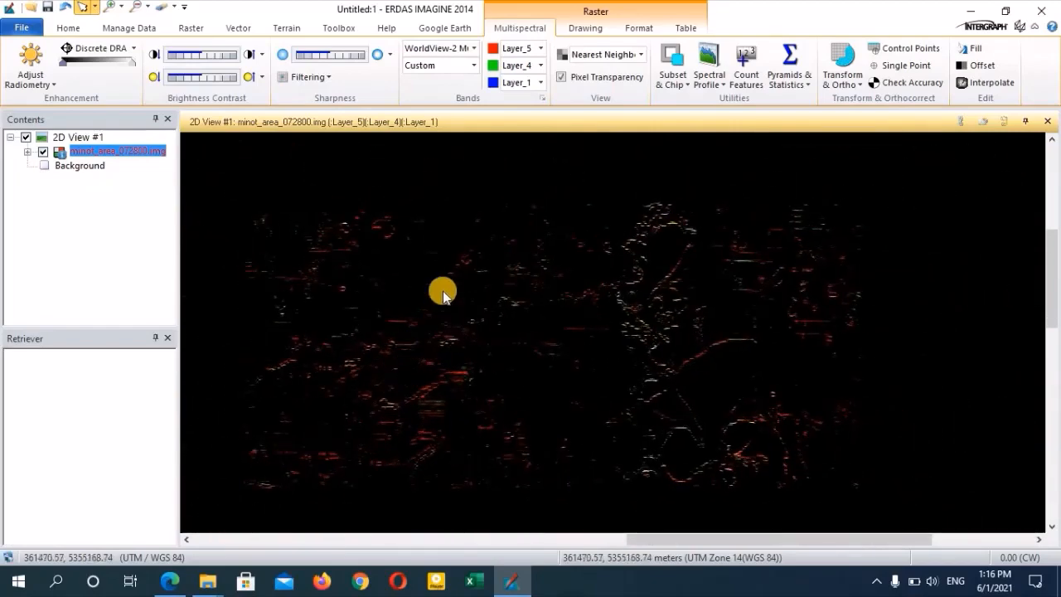
{"action": "scroll", "coordinate": [437, 296], "scroll_direction": "up", "scroll_amount": 2}
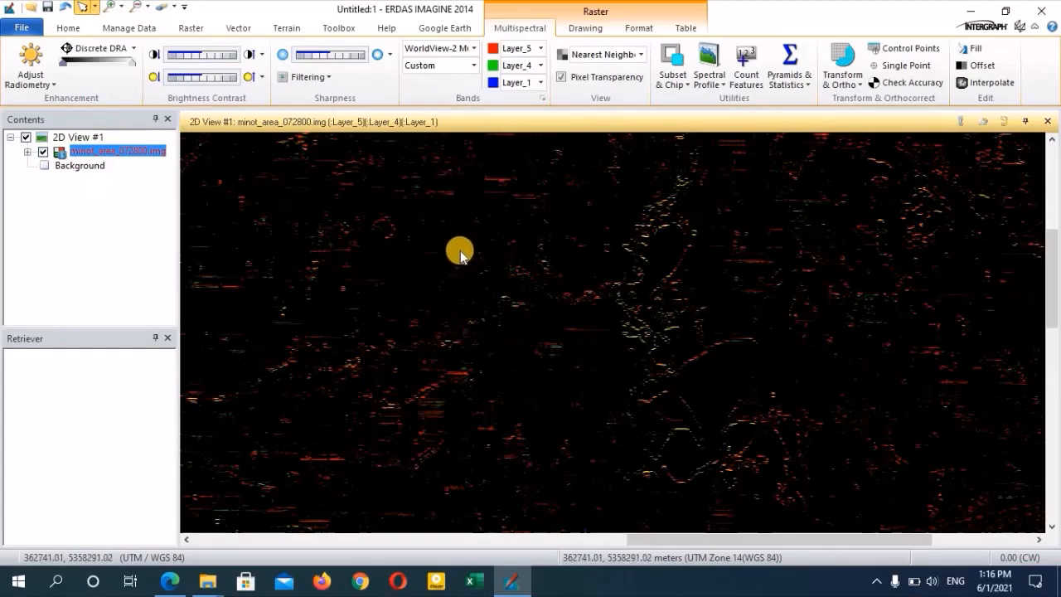
{"action": "scroll", "coordinate": [488, 241], "scroll_direction": "down", "scroll_amount": 1}
{"action": "scroll", "coordinate": [488, 240], "scroll_direction": "down", "scroll_amount": 2}
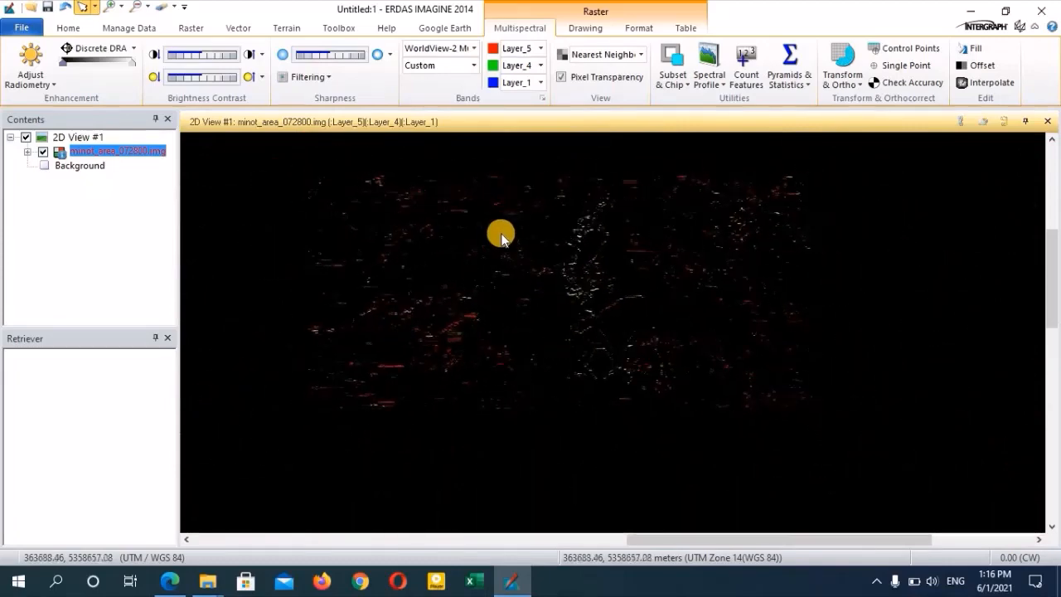
{"action": "scroll", "coordinate": [445, 201], "scroll_direction": "up", "scroll_amount": 3}
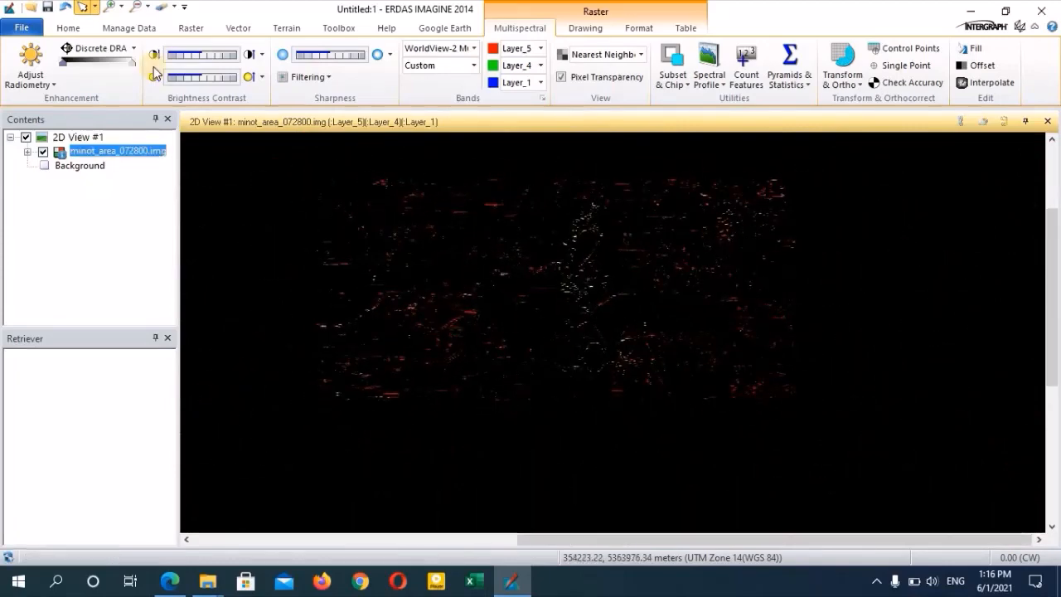
Step: Fit the whole image to the view frame and apply the Find Edges standard filter in place of the Vertical filter
{"action": "left_click", "coordinate": [66, 27]}
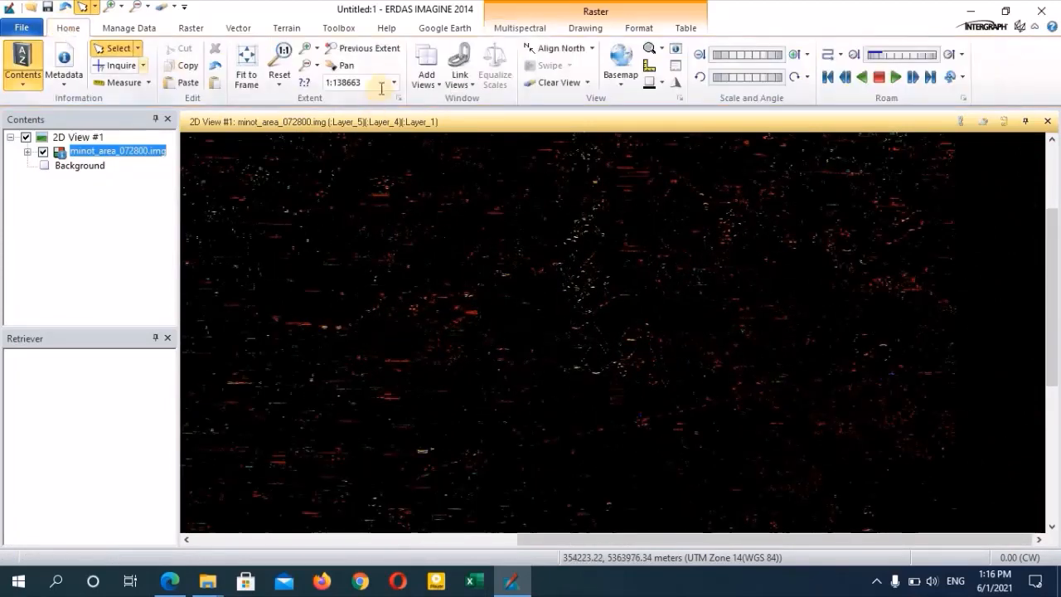
{"action": "left_click", "coordinate": [253, 65]}
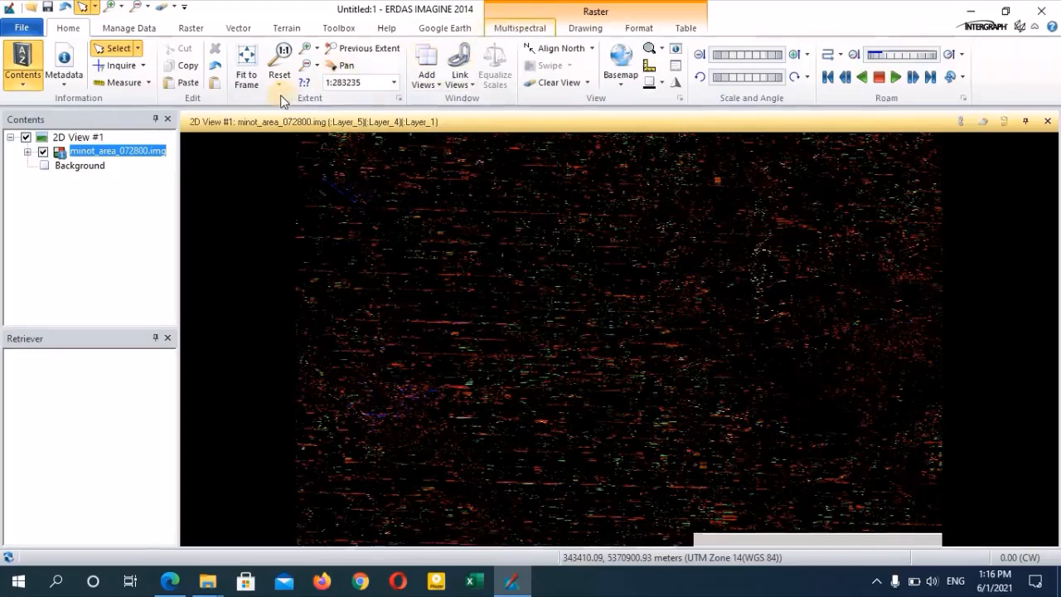
{"action": "left_click", "coordinate": [518, 29]}
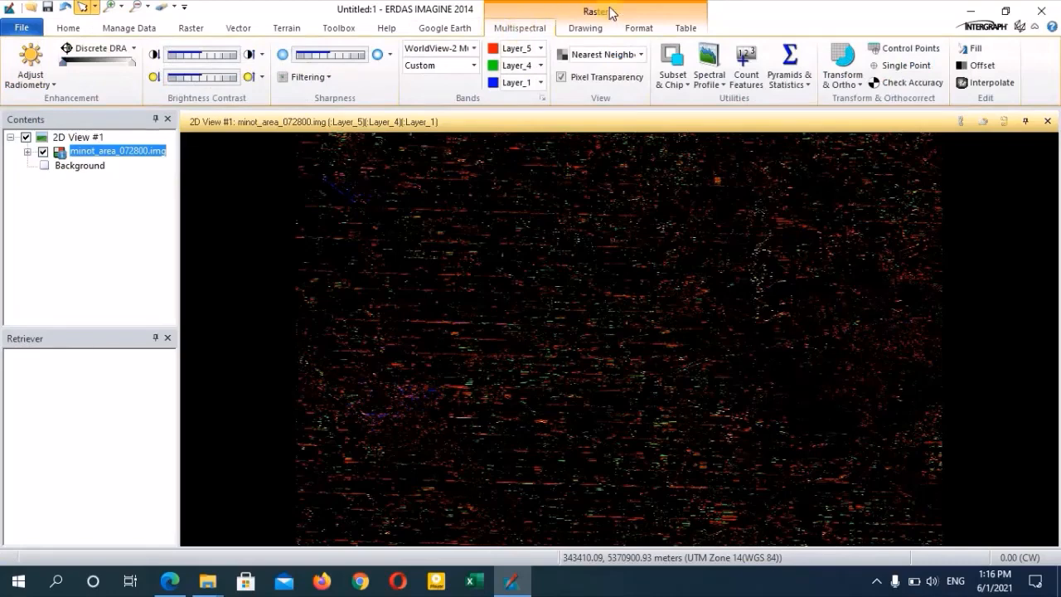
{"action": "left_click", "coordinate": [325, 79]}
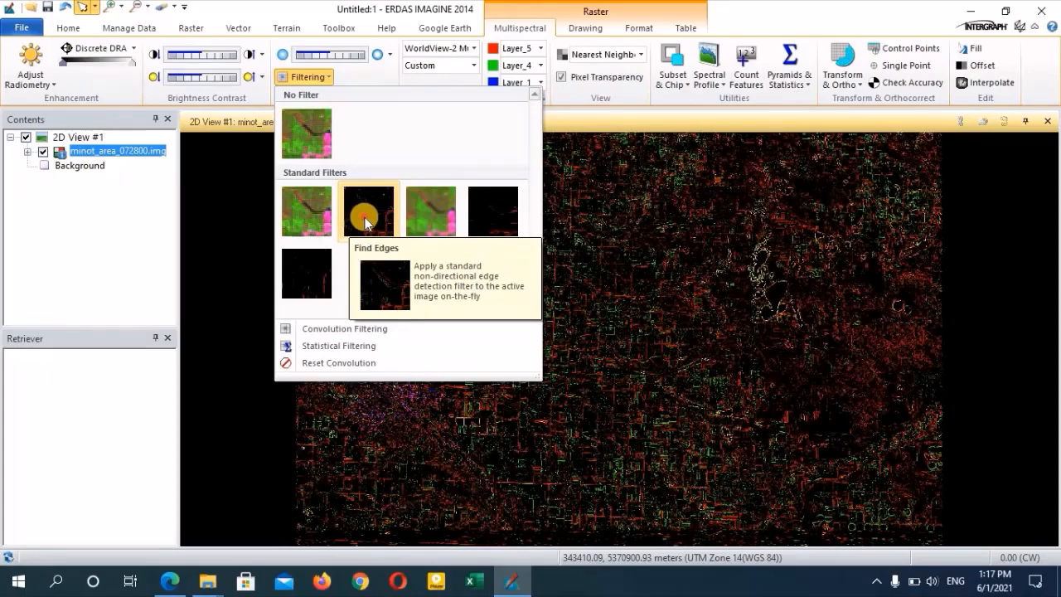
{"action": "left_click", "coordinate": [364, 217]}
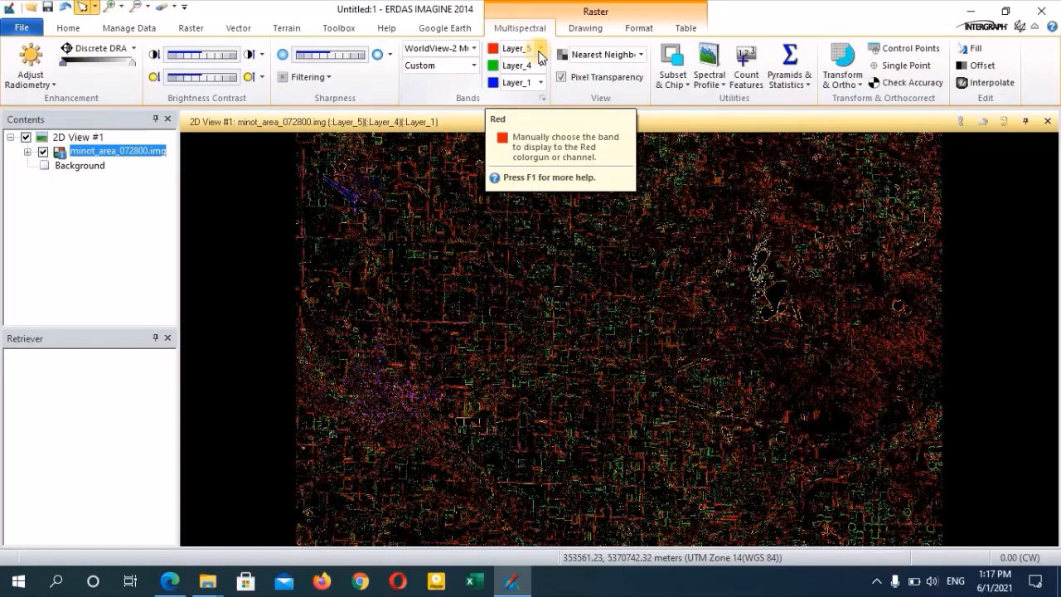
Step: Assign Layer_5 to the green and blue channels to show the edge-filtered image as a single-band 5,5,5 display
{"action": "left_click", "coordinate": [541, 65]}
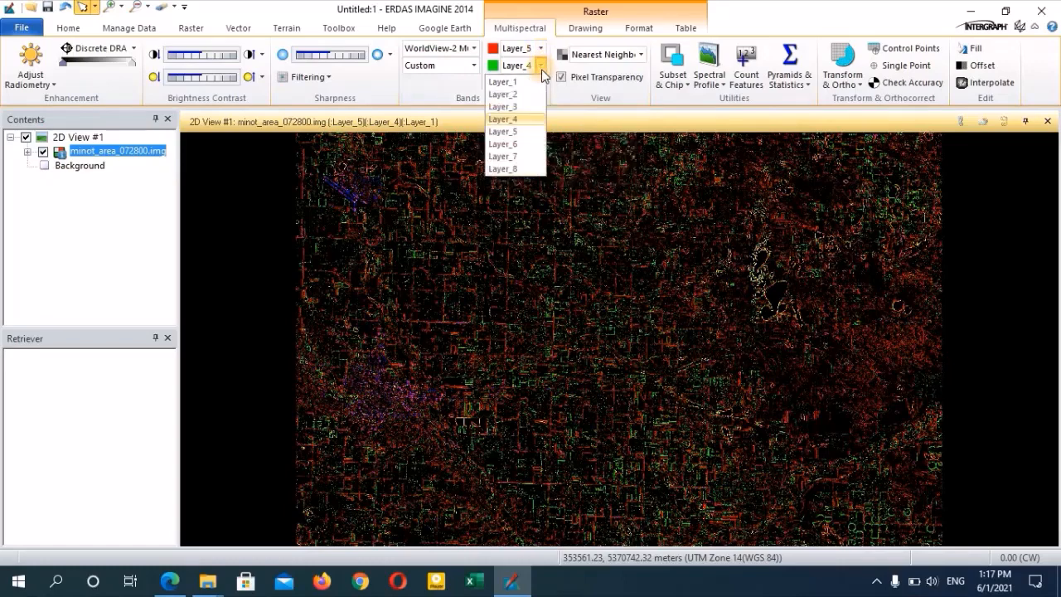
{"action": "left_click", "coordinate": [515, 132]}
{"action": "left_click", "coordinate": [542, 82]}
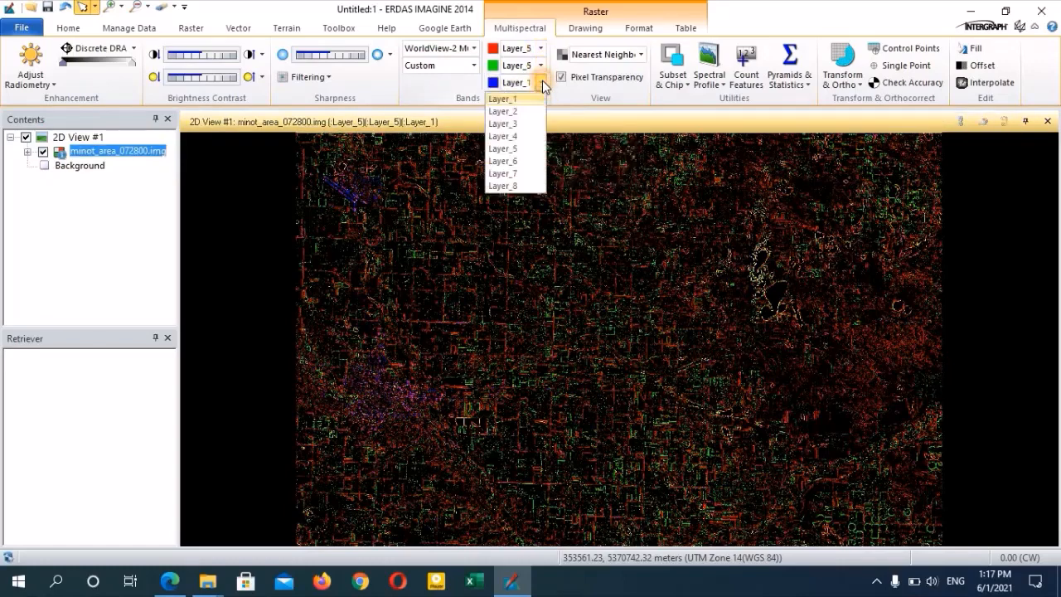
{"action": "left_click", "coordinate": [527, 148]}
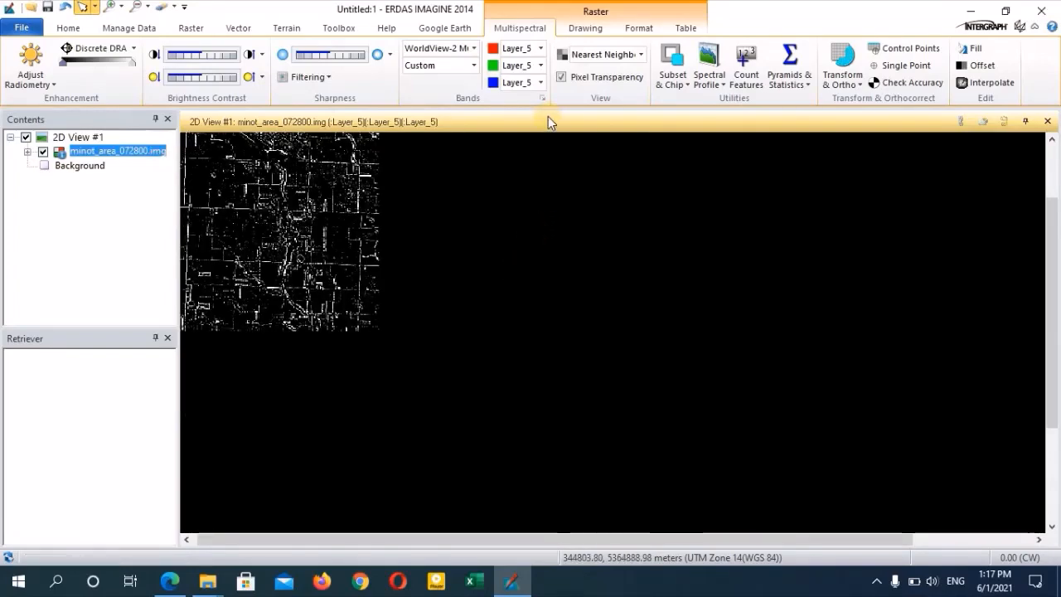
Step: Assign Layer_4 to the red, green and blue channels for a single-band 4,4,4 display of the detected edges
{"action": "left_click", "coordinate": [542, 49]}
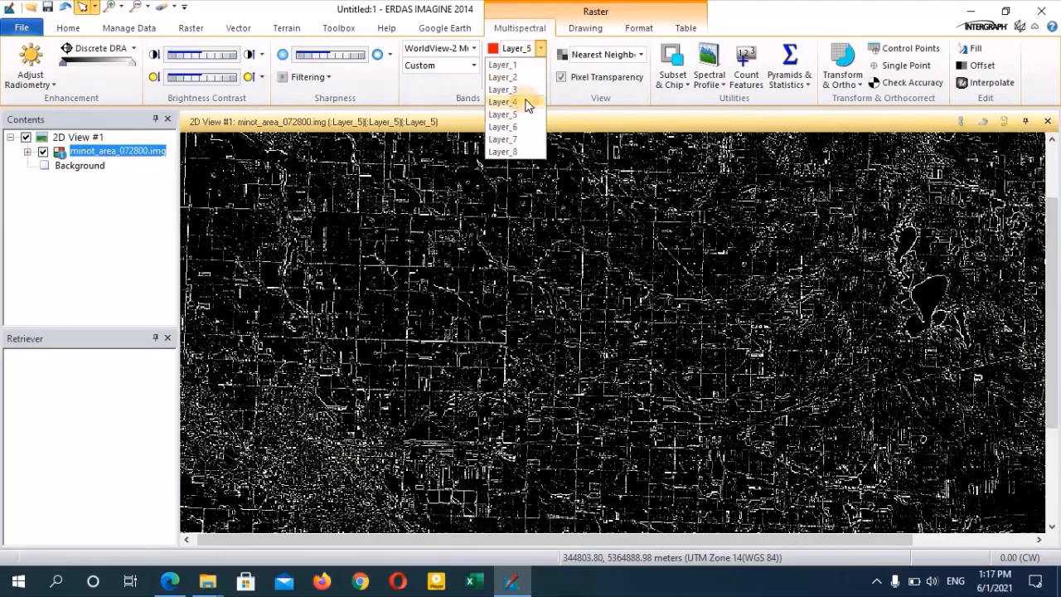
{"action": "left_click", "coordinate": [527, 102]}
{"action": "left_click", "coordinate": [541, 66]}
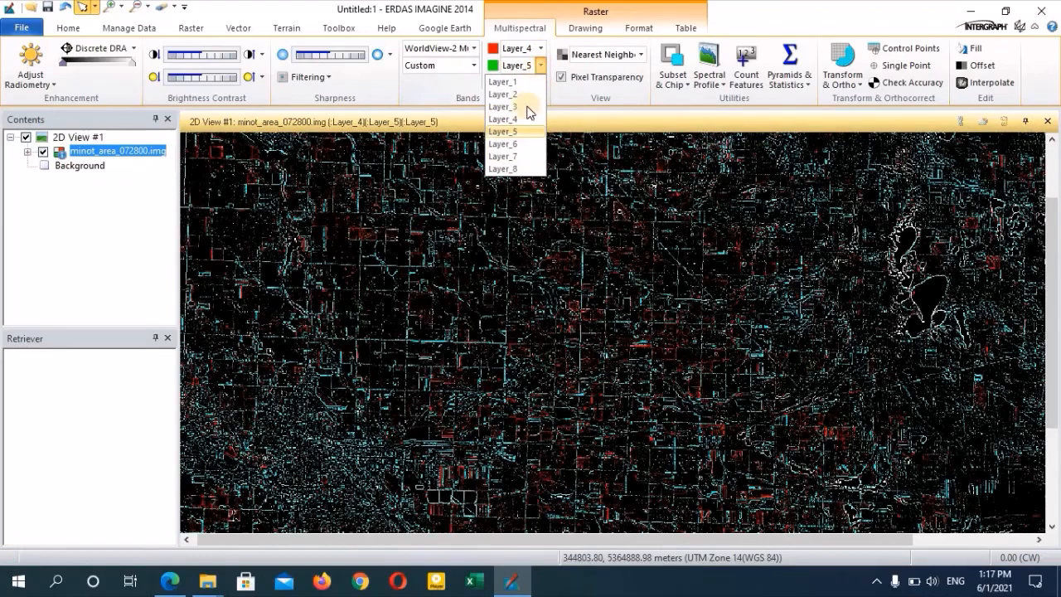
{"action": "left_click", "coordinate": [527, 119]}
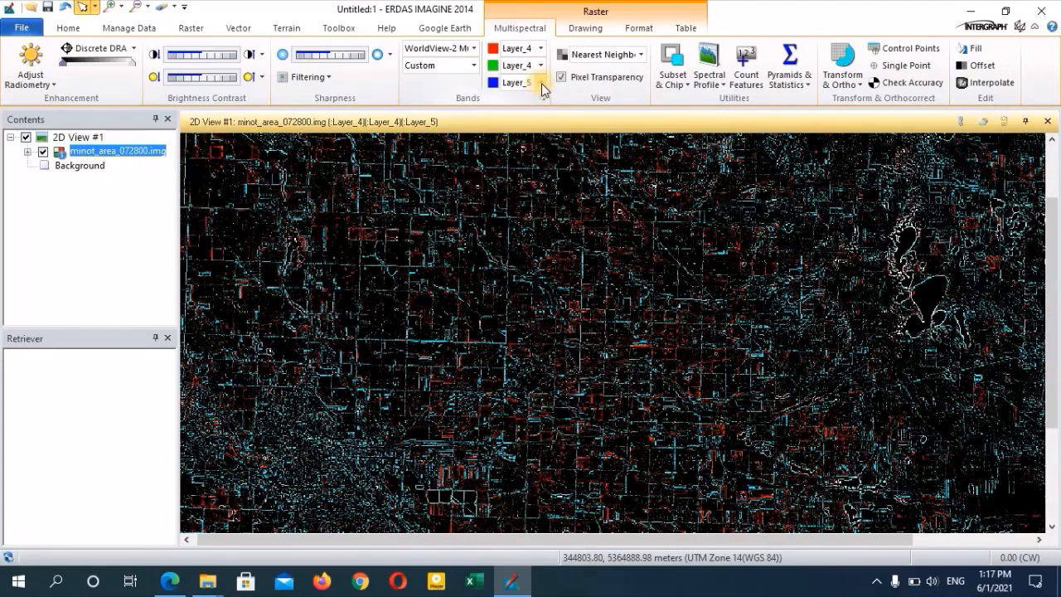
{"action": "left_click", "coordinate": [540, 83]}
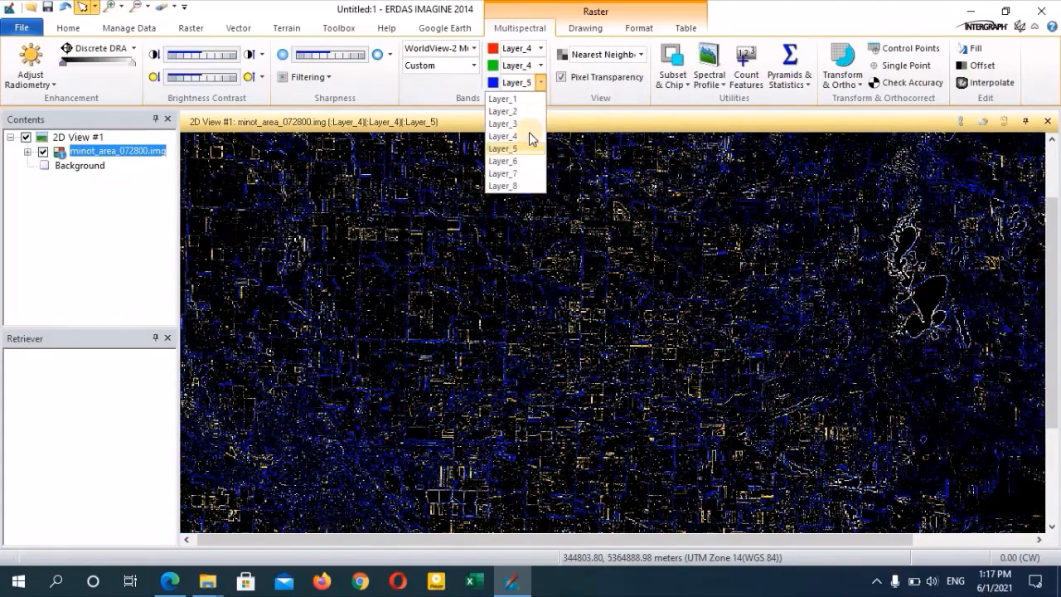
{"action": "left_click", "coordinate": [524, 140]}
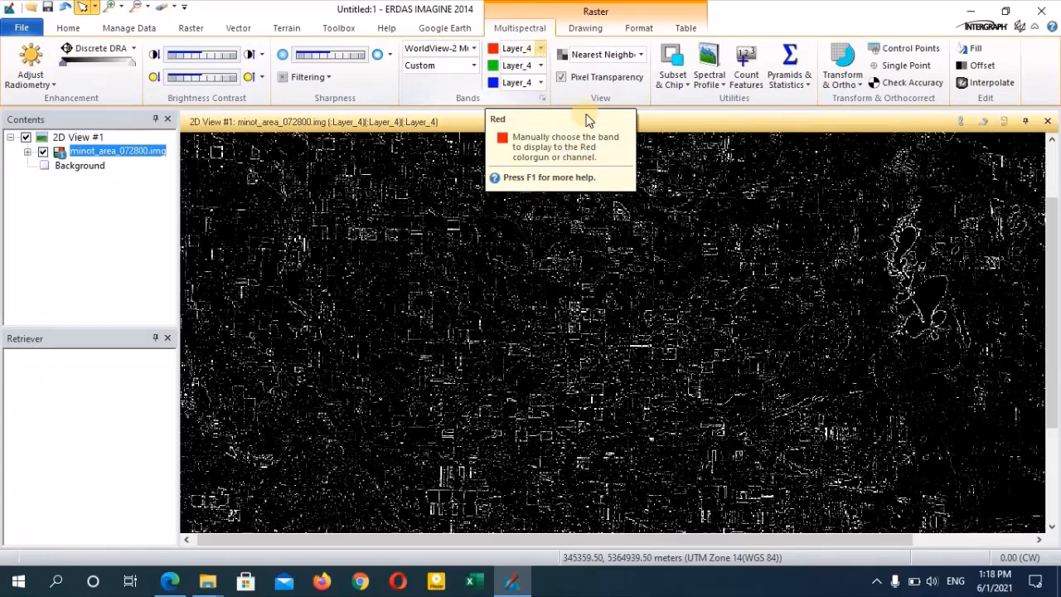
Step: Remove the Find Edges filtering from the 4,4,4 display of the image
{"action": "left_click", "coordinate": [557, 260]}
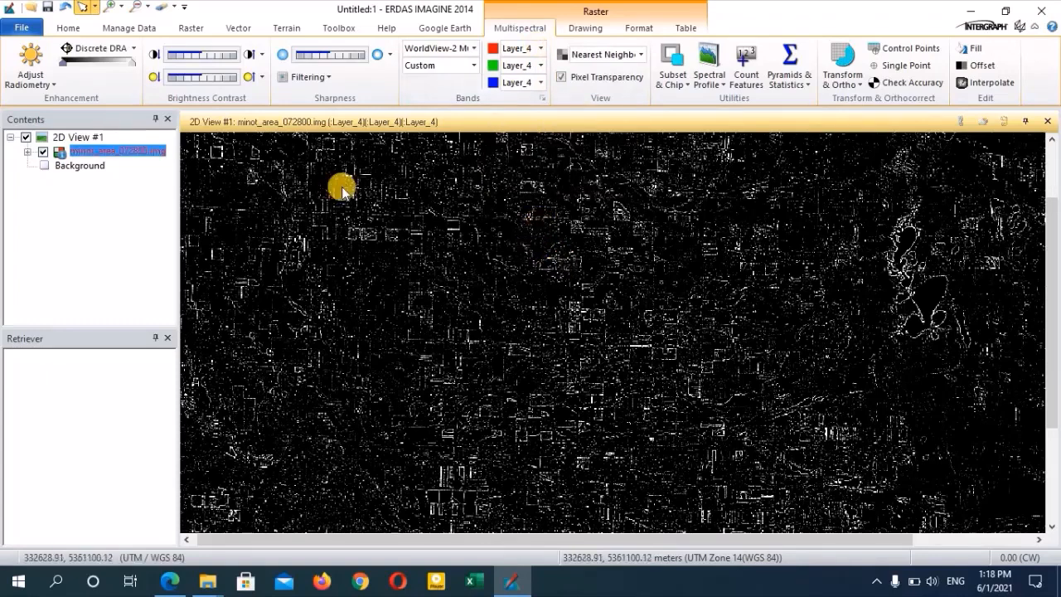
{"action": "left_click", "coordinate": [324, 79]}
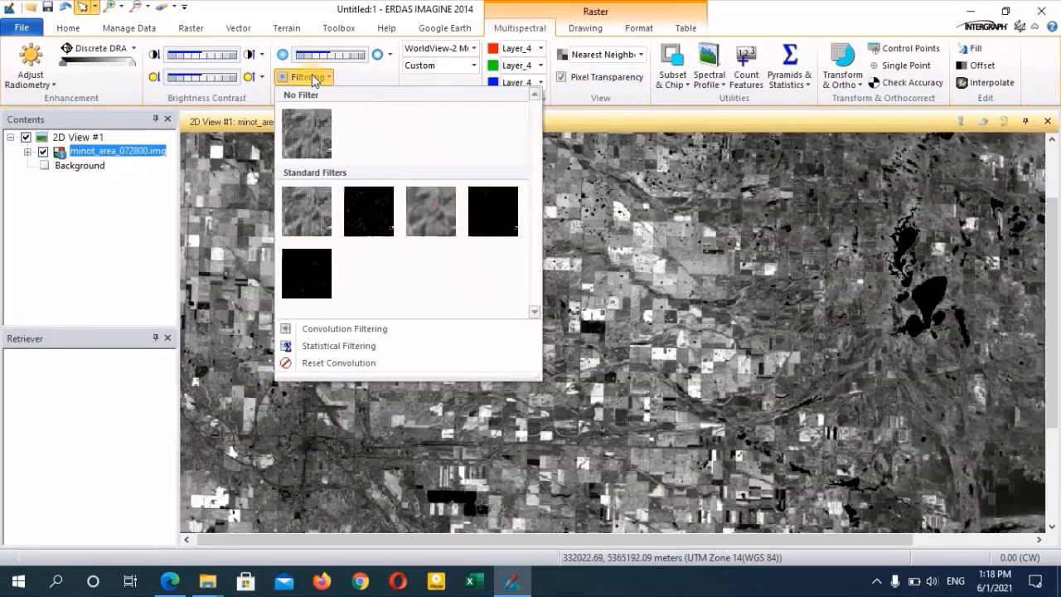
{"action": "left_click", "coordinate": [310, 78]}
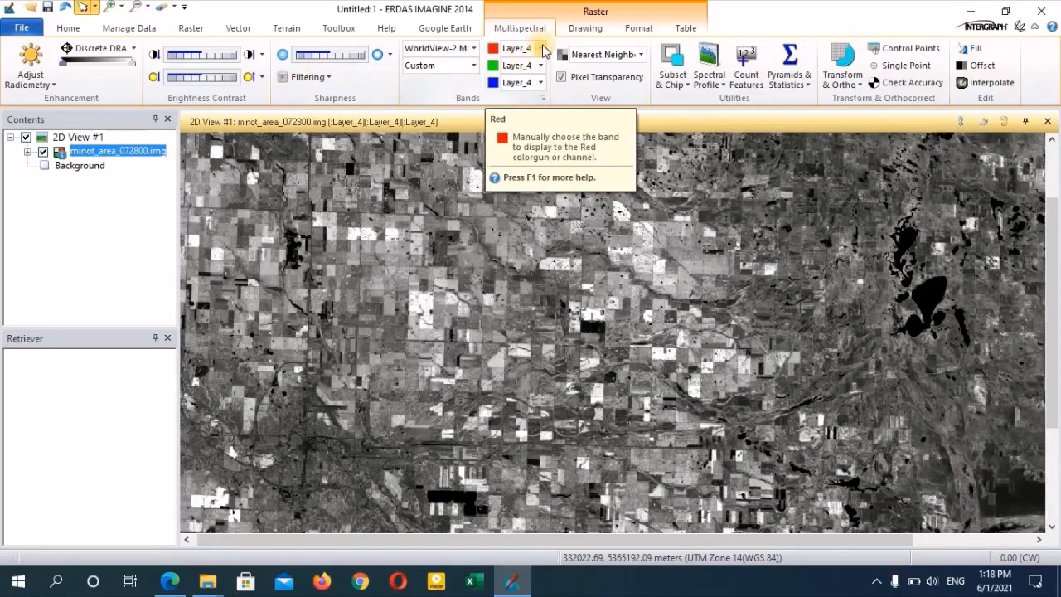
Step: Switch to the exercise PDF in the browser and read the instructions on the sharpened display and convolution filters
{"action": "left_click", "coordinate": [170, 581]}
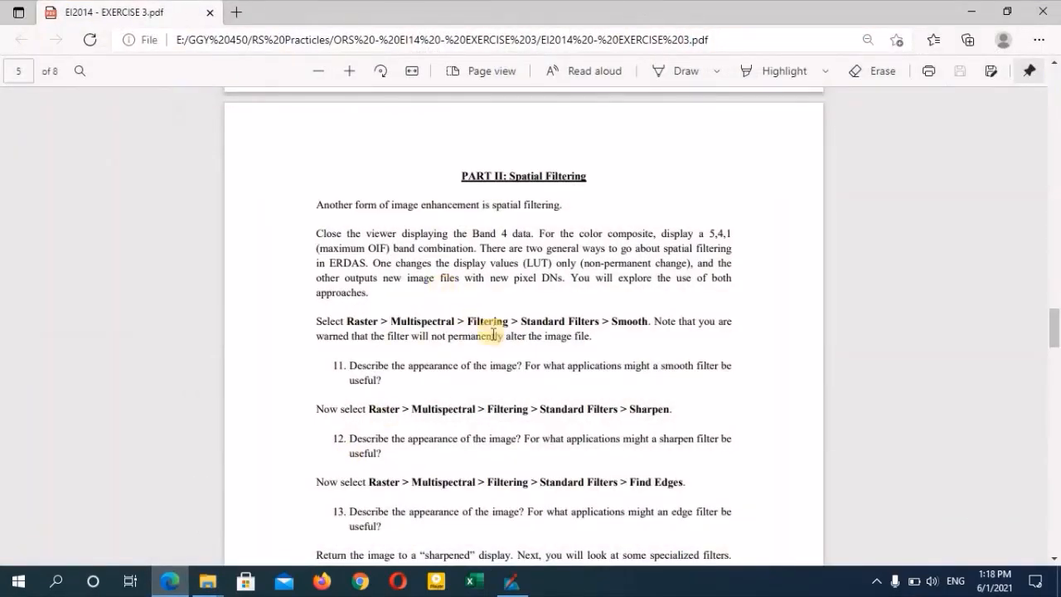
{"action": "scroll", "coordinate": [503, 327], "scroll_direction": "down", "scroll_amount": 3}
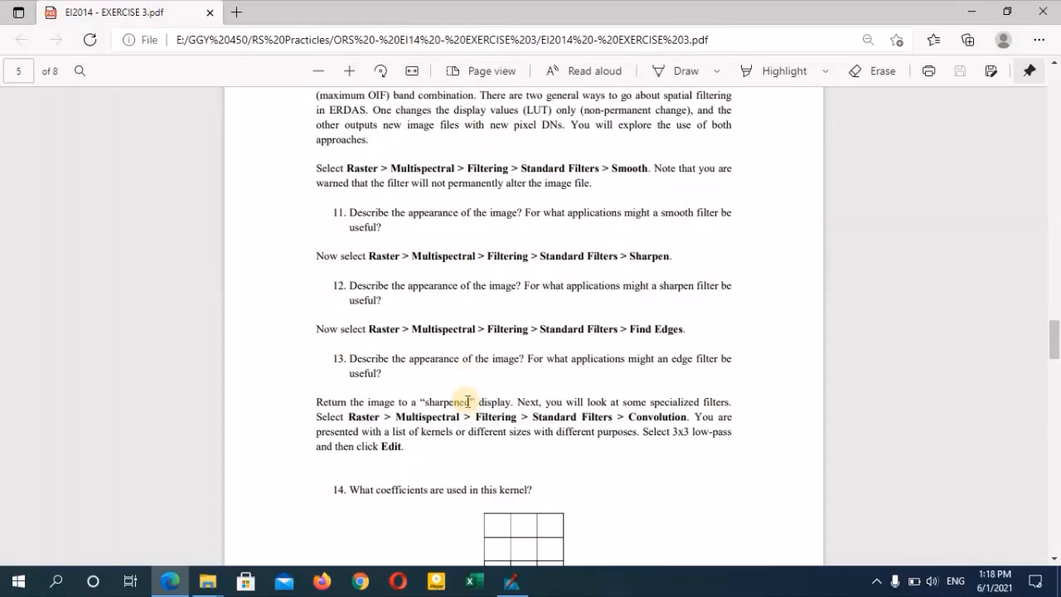
{"action": "scroll", "coordinate": [469, 399], "scroll_direction": "down", "scroll_amount": 1}
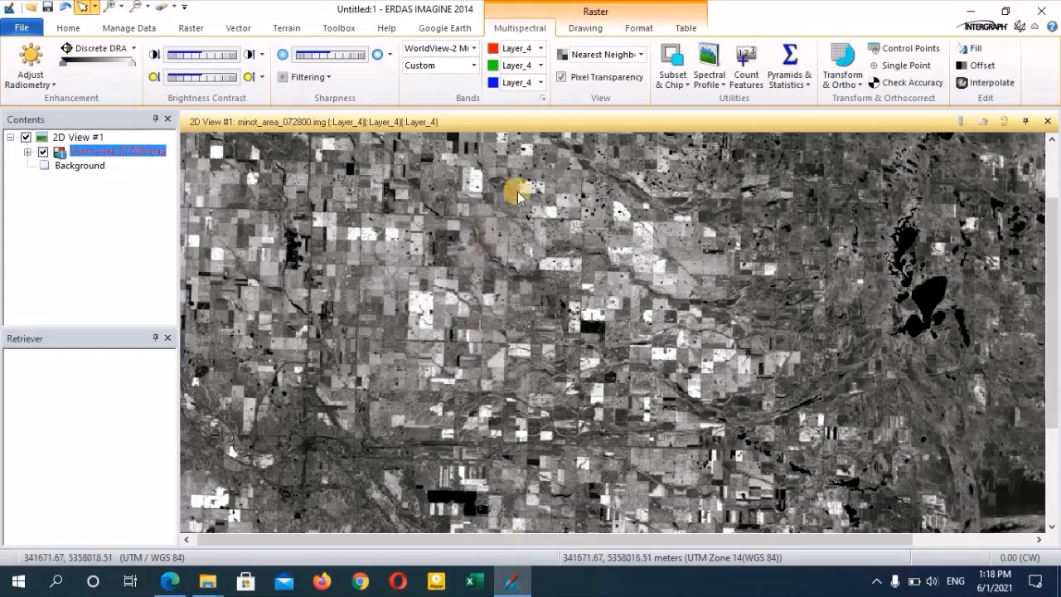
Step: Assign Layer_5 to the red channel and Layer_1 to the blue channel for a 5,4,1 display of the image
{"action": "left_click", "coordinate": [540, 50]}
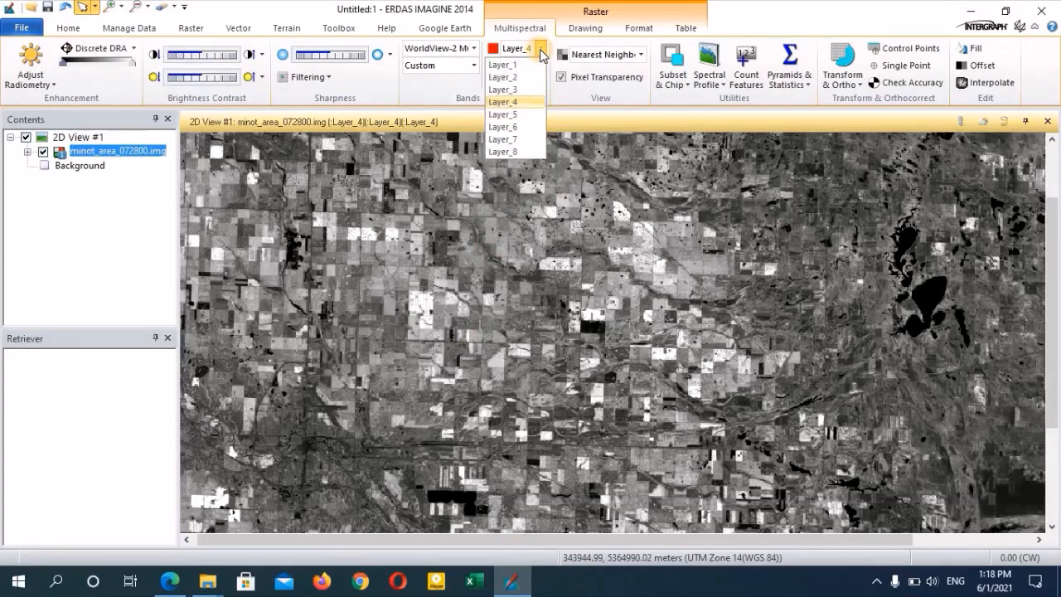
{"action": "left_click", "coordinate": [528, 114]}
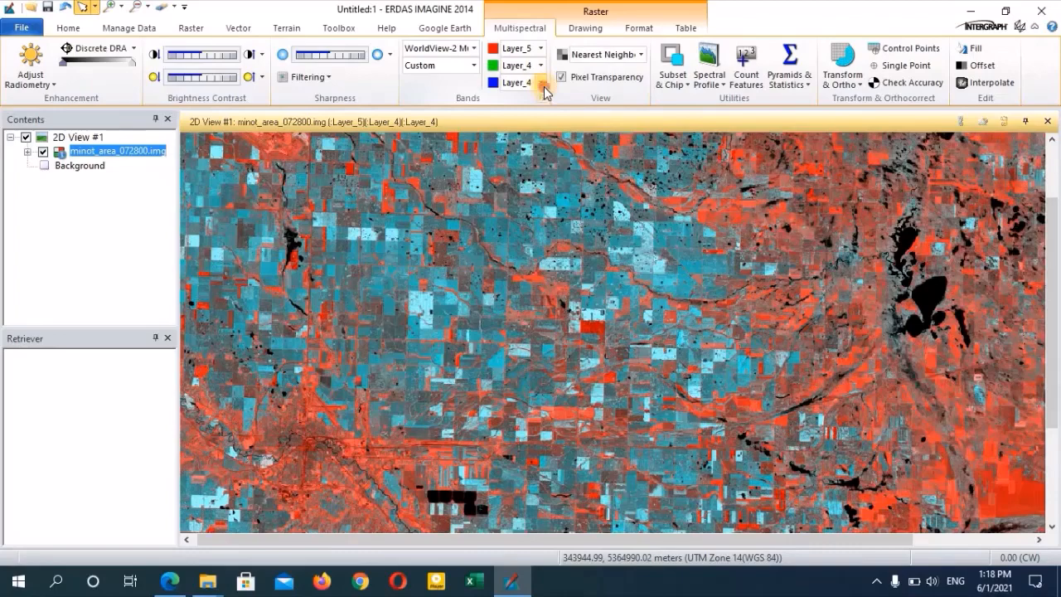
{"action": "left_click", "coordinate": [543, 86]}
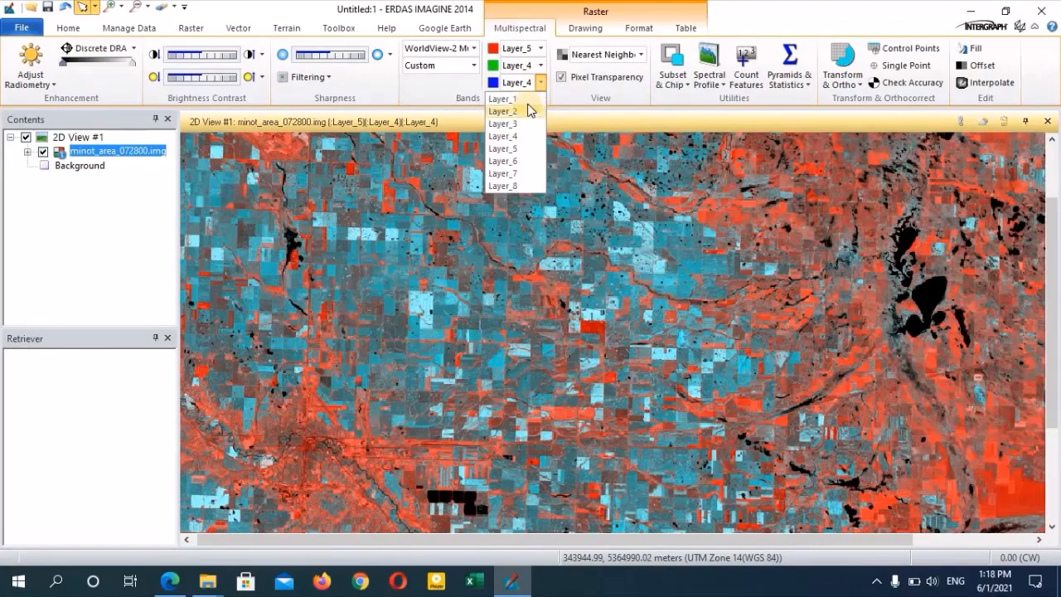
{"action": "left_click", "coordinate": [526, 102]}
{"action": "left_click", "coordinate": [525, 208]}
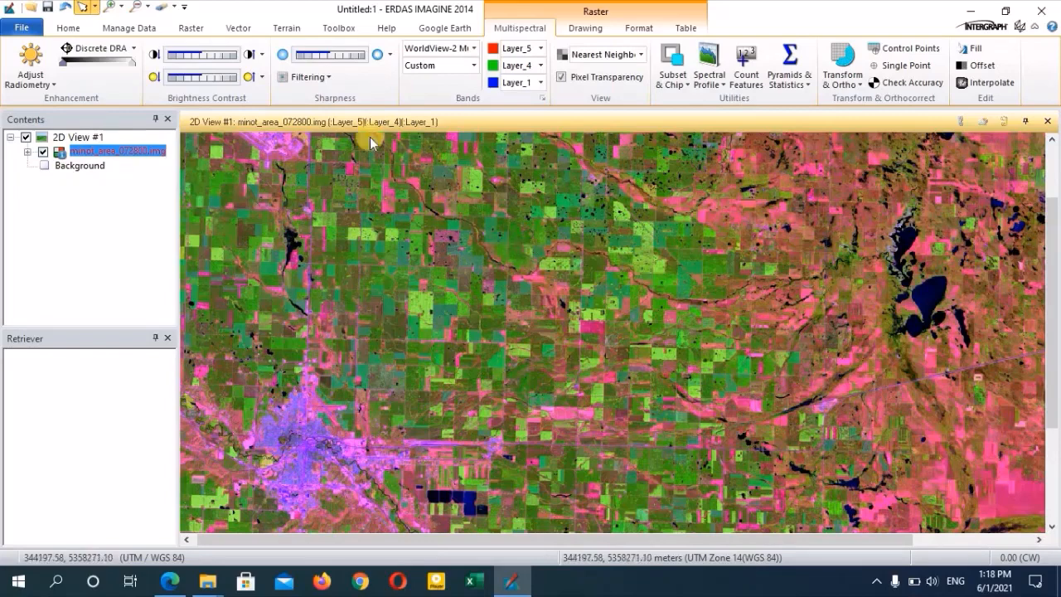
Step: Start Convolution Filtering on minot_area_072800.img, preview the 3x3 Low Pass kernel and view its coefficients in the kernel editor
{"action": "left_click", "coordinate": [323, 78]}
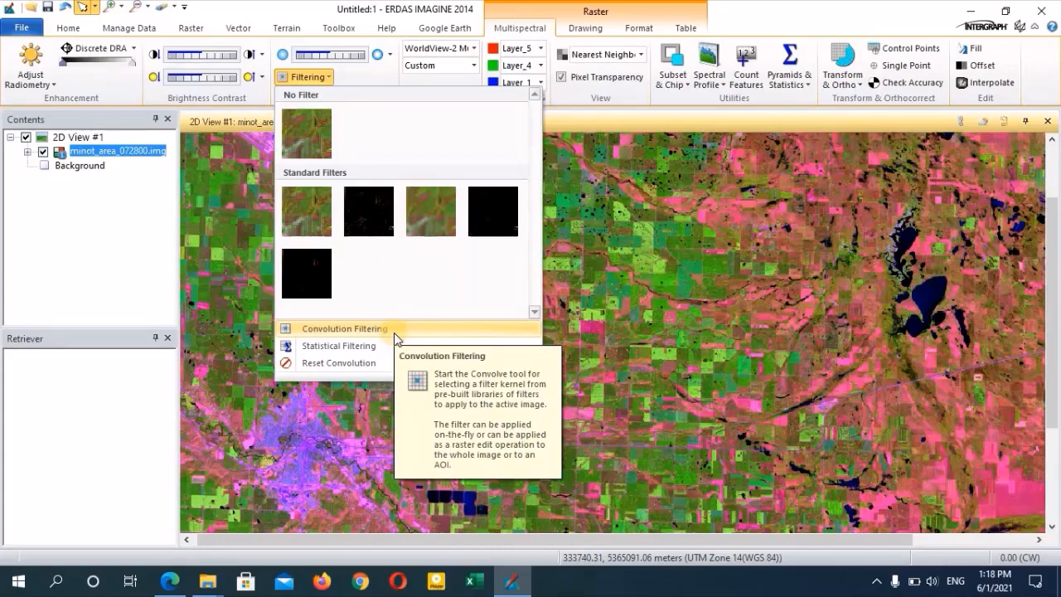
{"action": "left_click", "coordinate": [393, 333]}
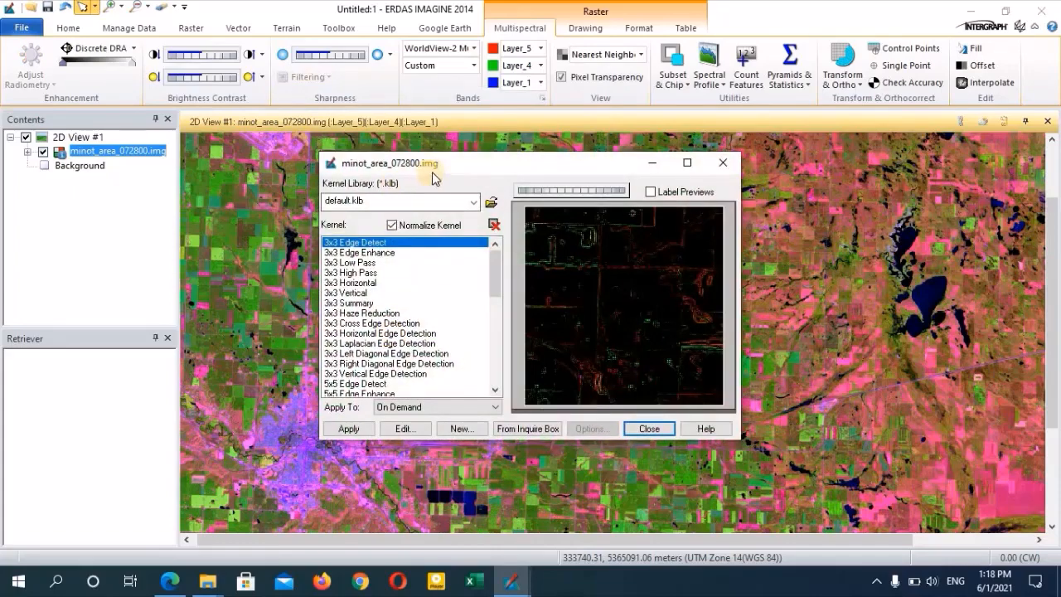
{"action": "left_click_drag", "start_coordinate": [472, 162], "coordinate": [431, 126]}
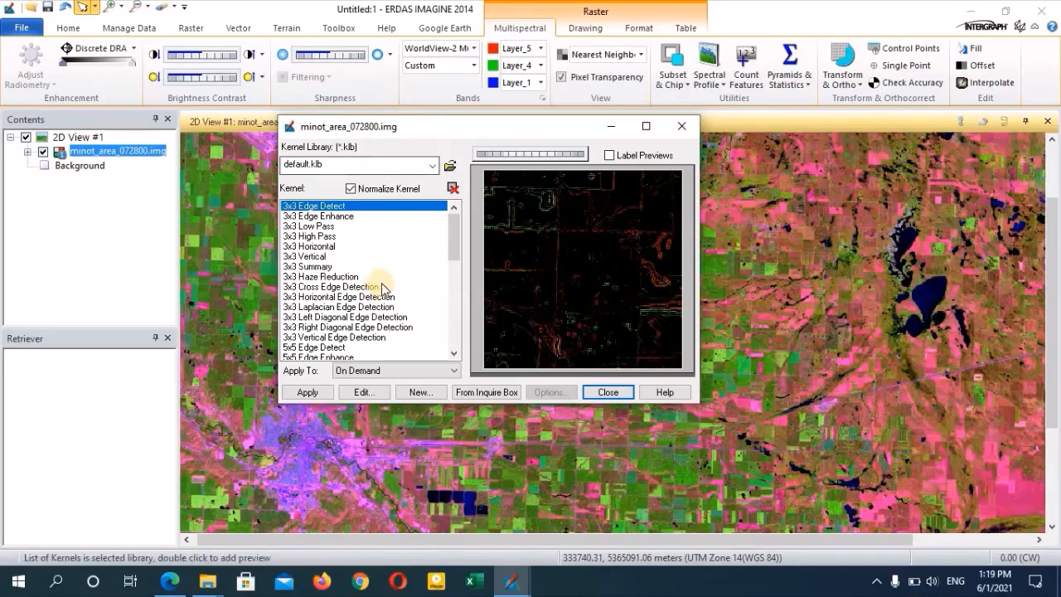
{"action": "double_click", "coordinate": [310, 227]}
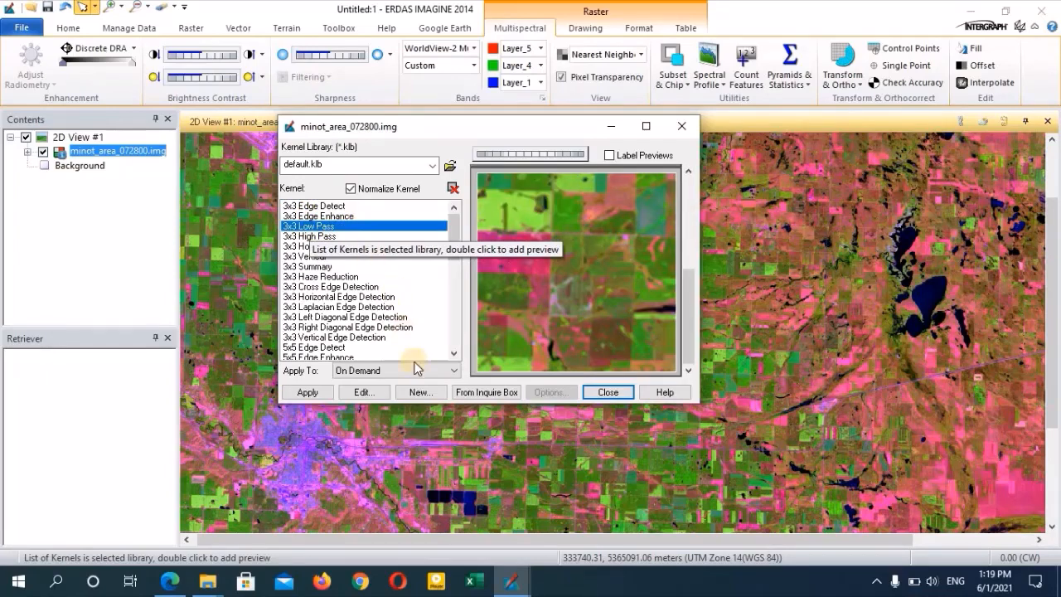
{"action": "left_click", "coordinate": [365, 393]}
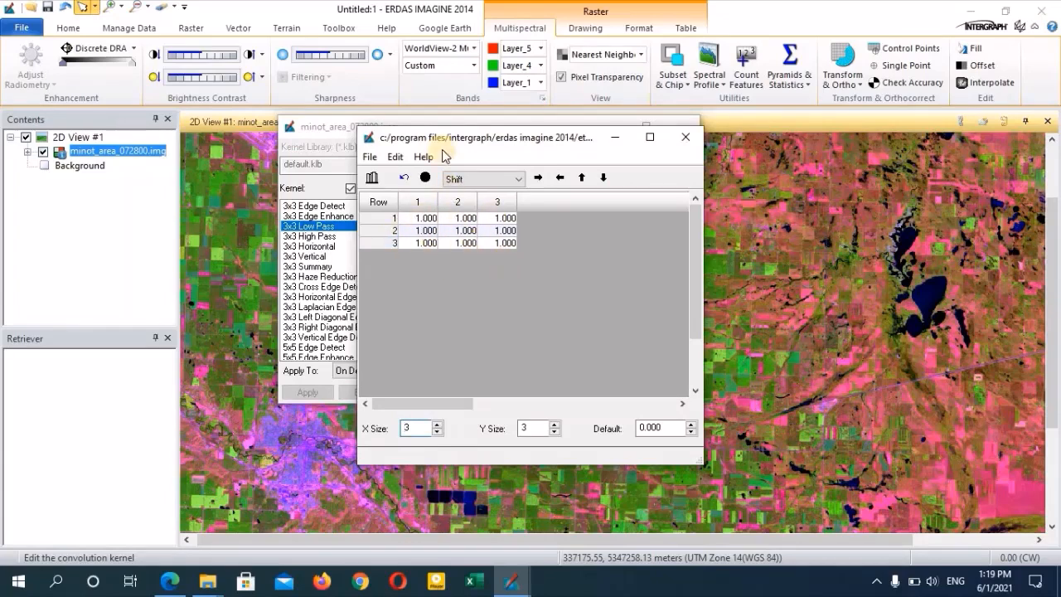
{"action": "left_click_drag", "start_coordinate": [564, 135], "coordinate": [717, 135]}
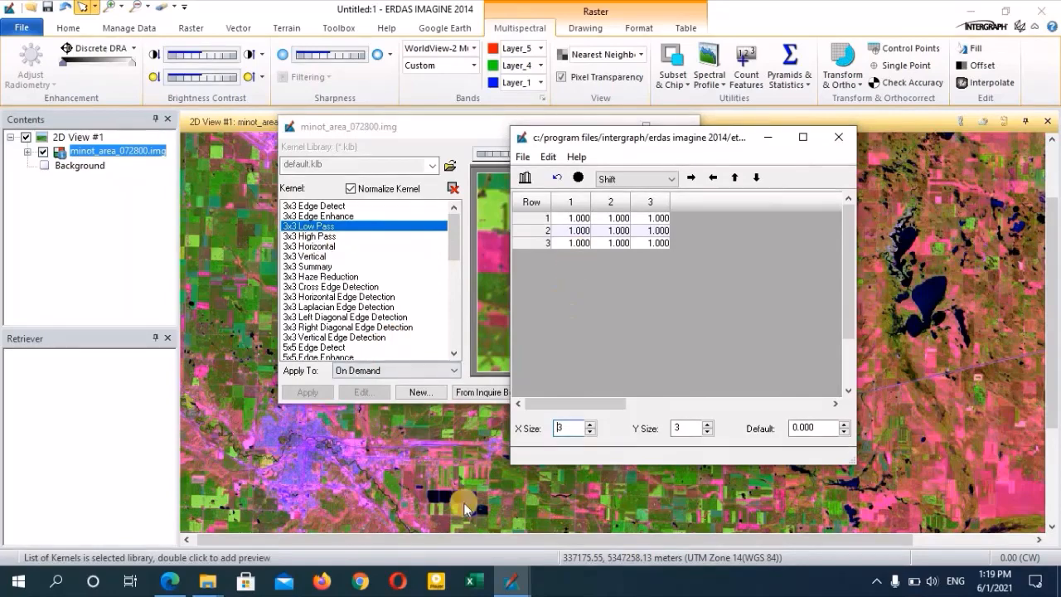
Step: Switch to the exercise PDF in the browser and read question 14 and the low-pass filter instructions on page 5
{"action": "left_click", "coordinate": [177, 585]}
{"action": "scroll", "coordinate": [439, 402], "scroll_direction": "down", "scroll_amount": 2}
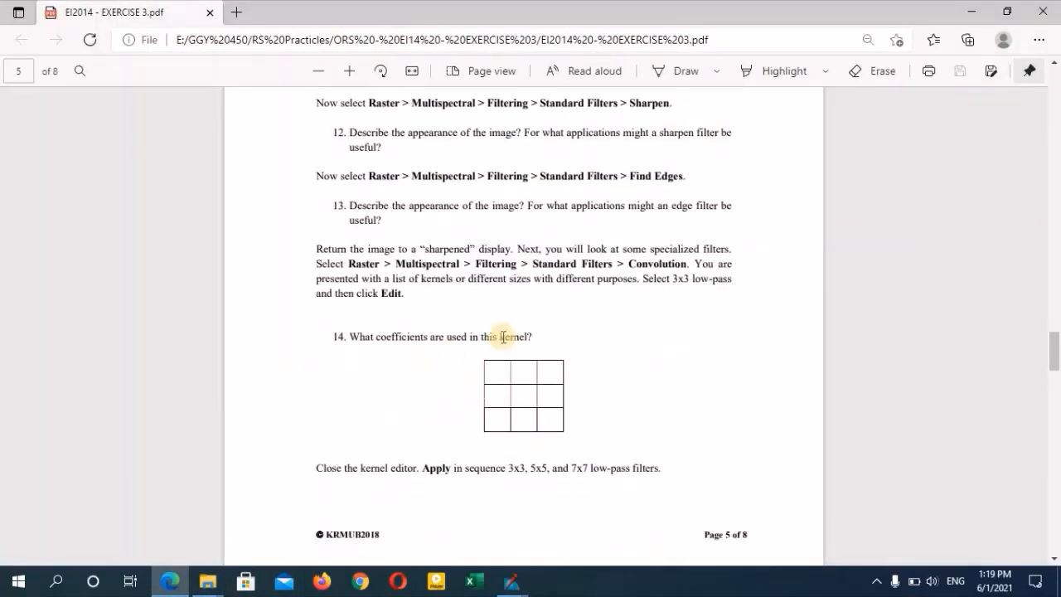
{"action": "scroll", "coordinate": [473, 364], "scroll_direction": "down", "scroll_amount": 2}
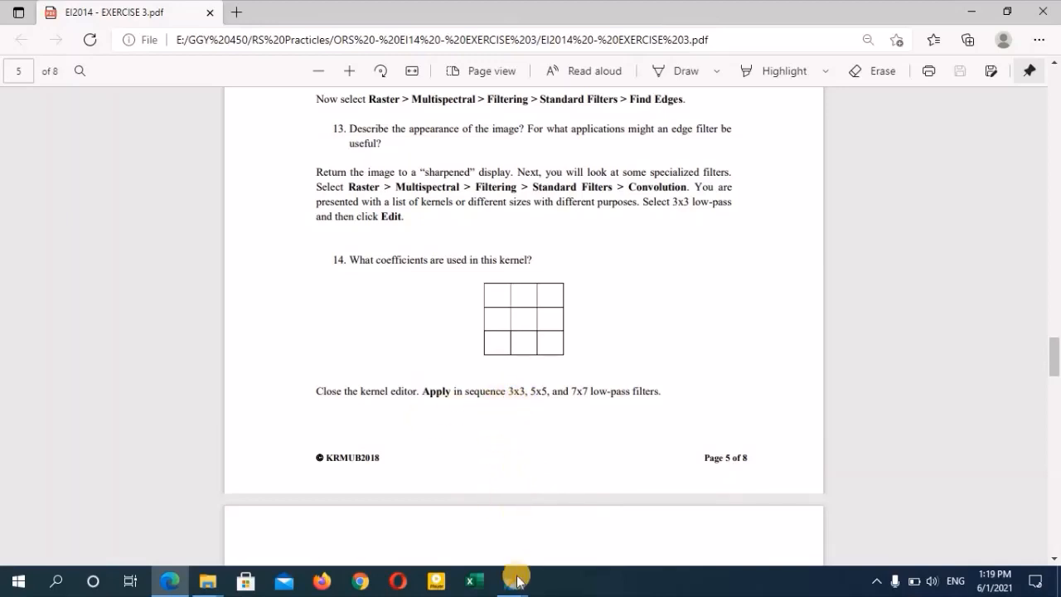
Step: Return to ERDAS IMAGINE and close the kernel editor of the 3x3 Low Pass kernel
{"action": "mouse_move", "coordinate": [508, 582]}
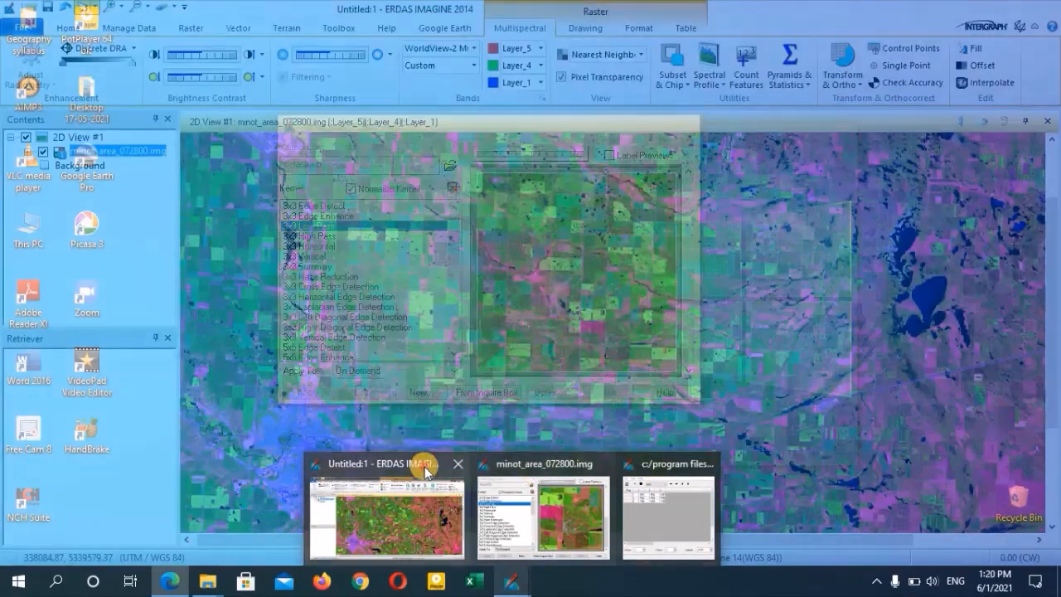
{"action": "left_click", "coordinate": [536, 466]}
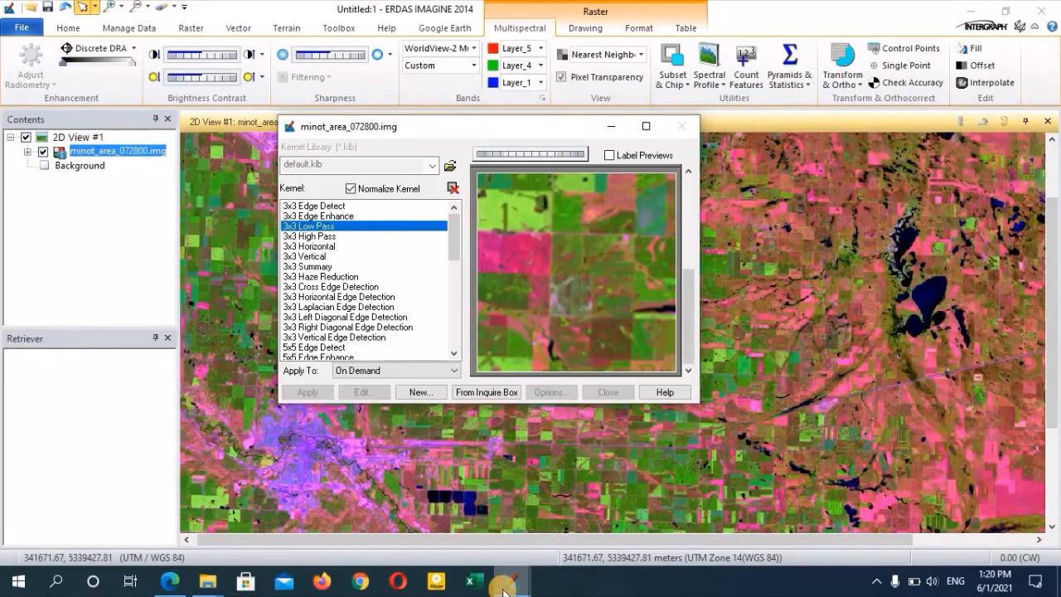
{"action": "mouse_move", "coordinate": [503, 588]}
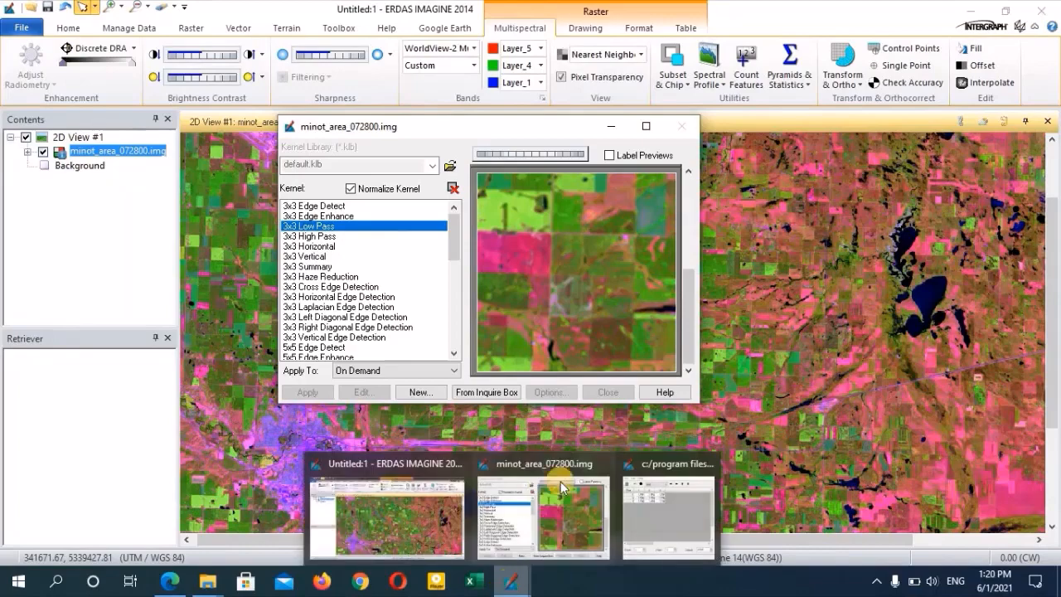
{"action": "left_click", "coordinate": [711, 464]}
Step: Preview the 5x5 Low Pass kernel, view its coefficients in the kernel editor and close the editor
{"action": "scroll", "coordinate": [332, 317], "scroll_direction": "down", "scroll_amount": 1}
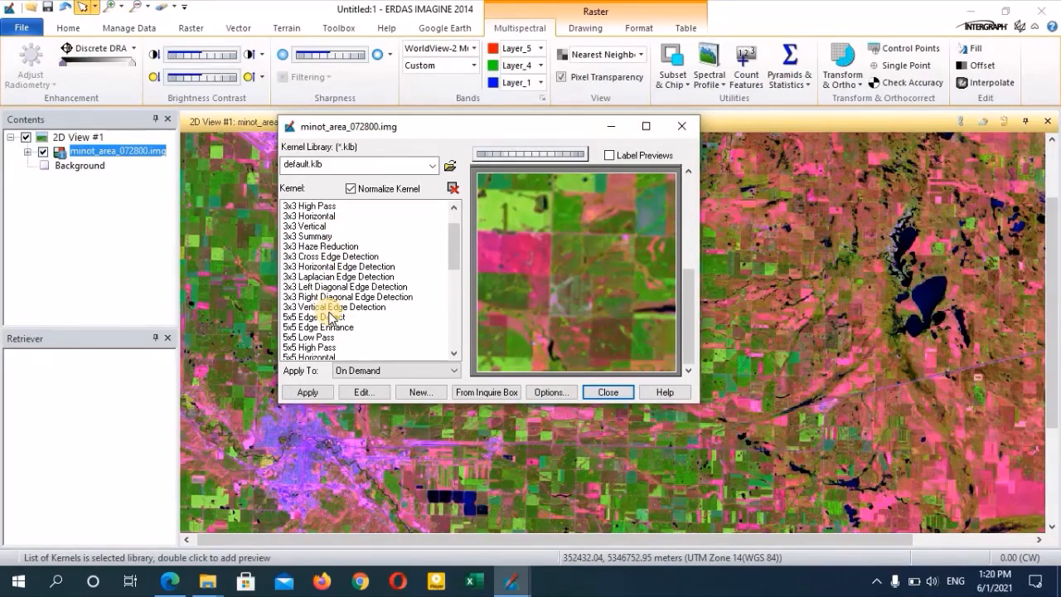
{"action": "scroll", "coordinate": [331, 318], "scroll_direction": "down", "scroll_amount": 1}
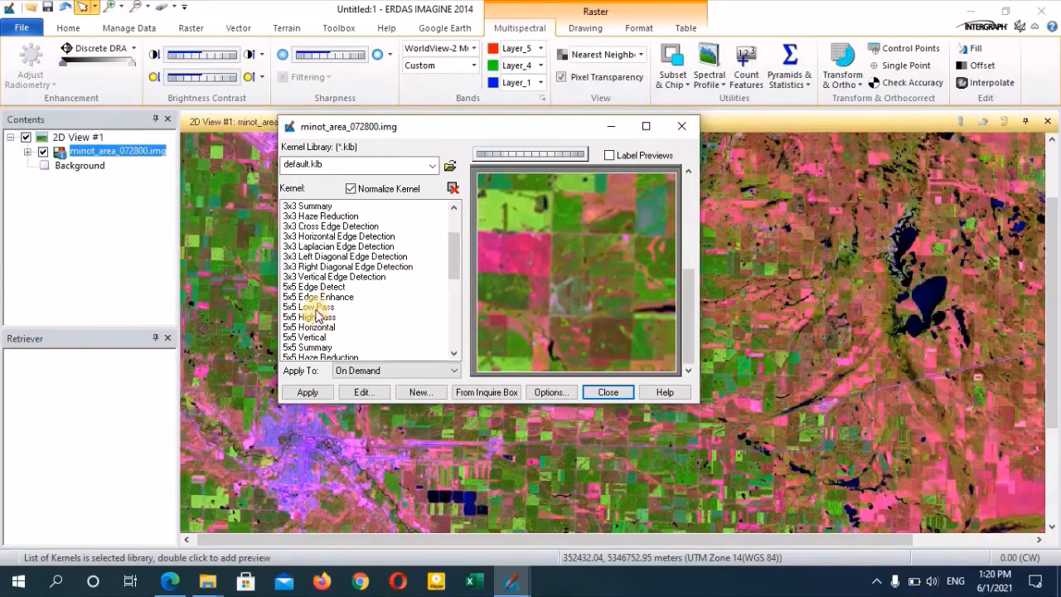
{"action": "double_click", "coordinate": [316, 307]}
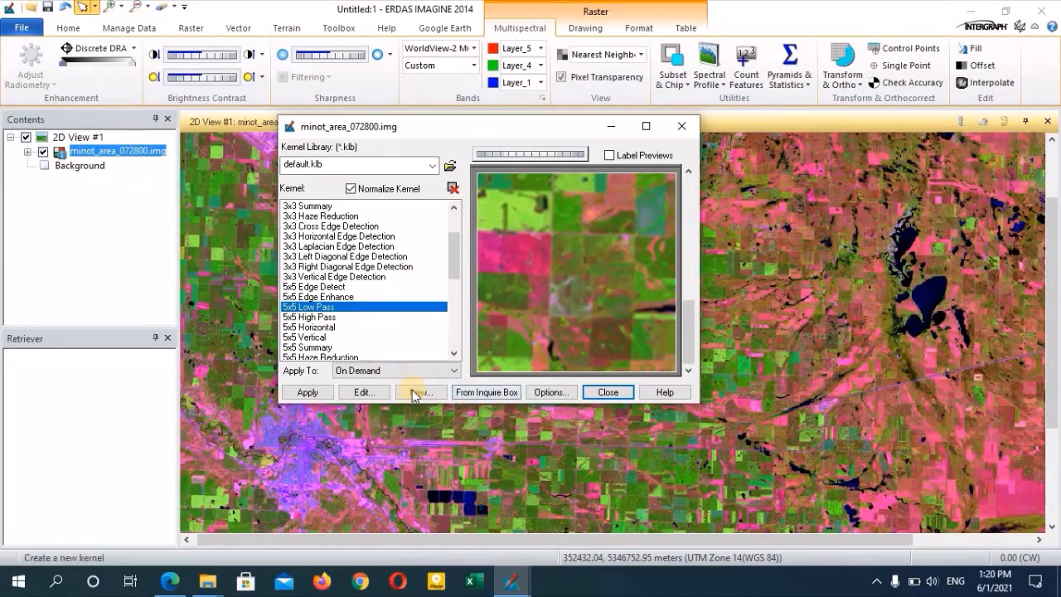
{"action": "left_click", "coordinate": [362, 392]}
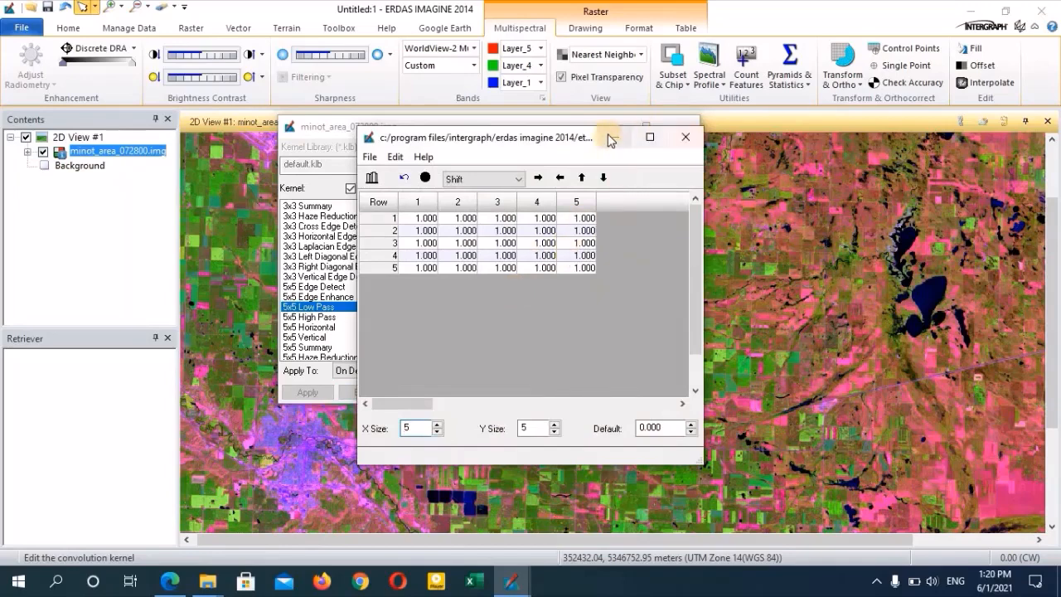
{"action": "left_click", "coordinate": [687, 141]}
Step: Preview the 7x7 Low Pass kernel, view its coefficients beside the preview and close the kernel editor
{"action": "scroll", "coordinate": [350, 332], "scroll_direction": "down", "scroll_amount": 2}
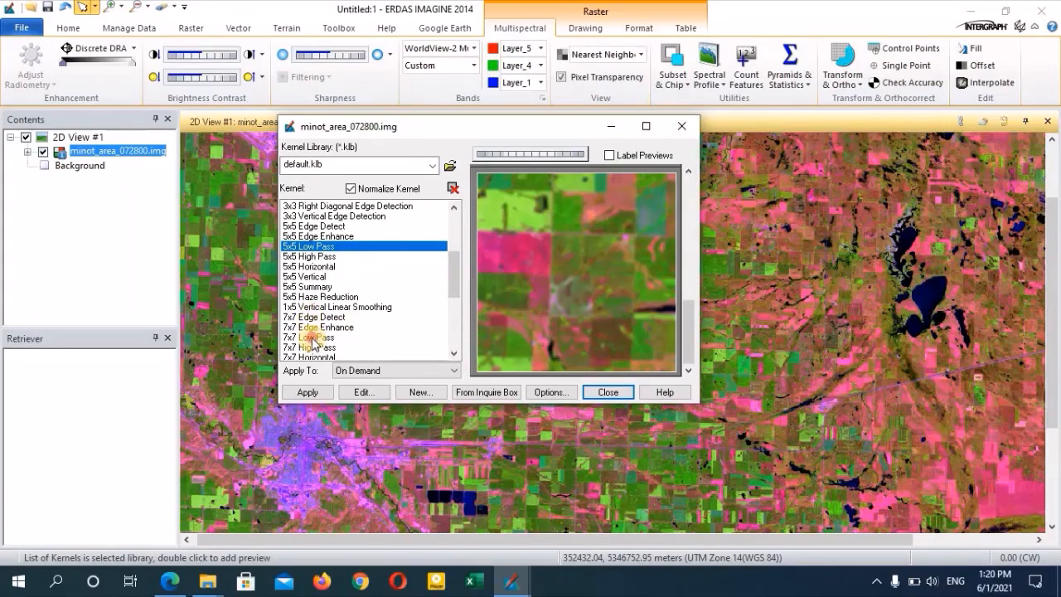
{"action": "left_click", "coordinate": [314, 337]}
{"action": "left_click", "coordinate": [356, 391]}
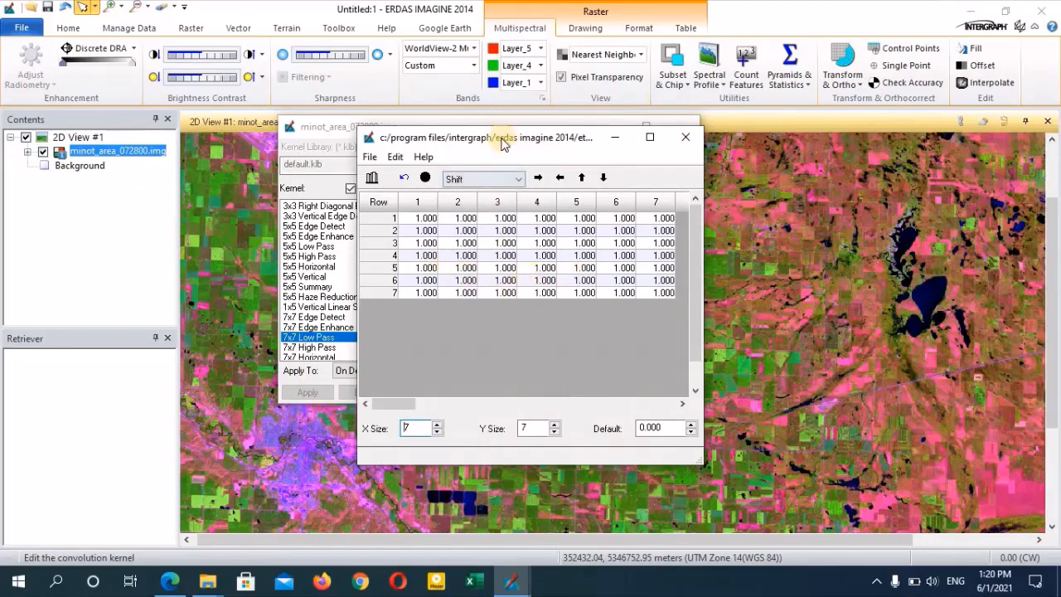
{"action": "left_click_drag", "start_coordinate": [507, 140], "coordinate": [877, 141]}
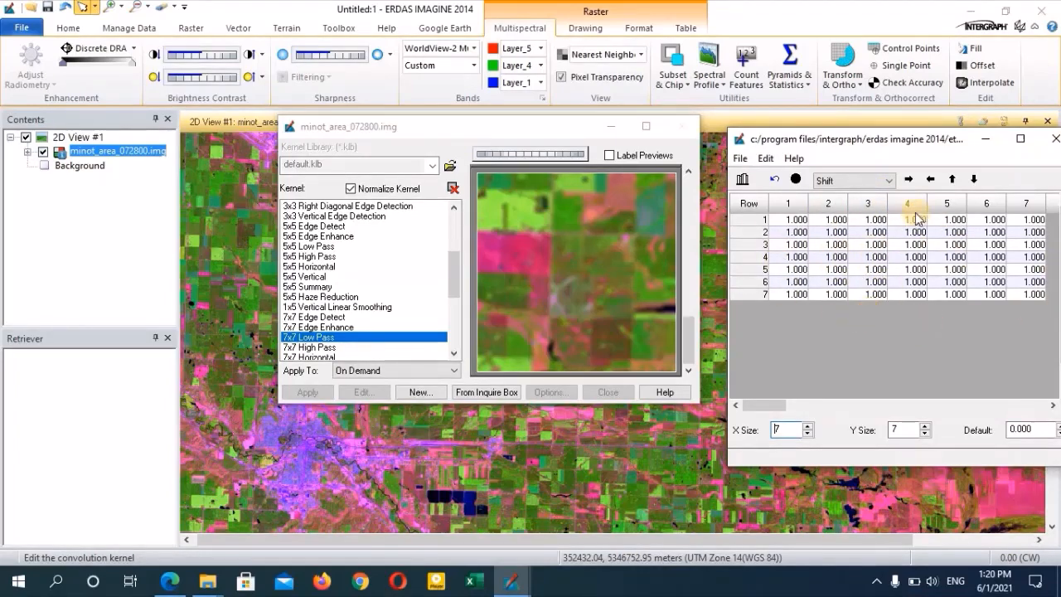
{"action": "left_click_drag", "start_coordinate": [910, 147], "coordinate": [788, 133]}
{"action": "left_click", "coordinate": [935, 129]}
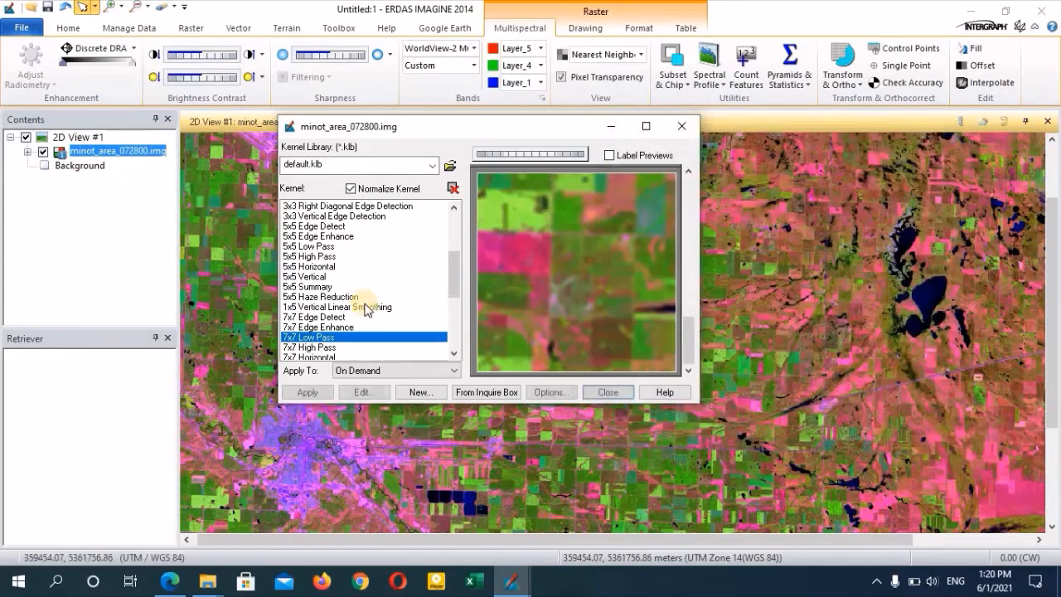
Step: Preview the 3x3 High Pass kernel, view its coefficients beside the preview and close the kernel editor
{"action": "scroll", "coordinate": [361, 319], "scroll_direction": "up", "scroll_amount": 4}
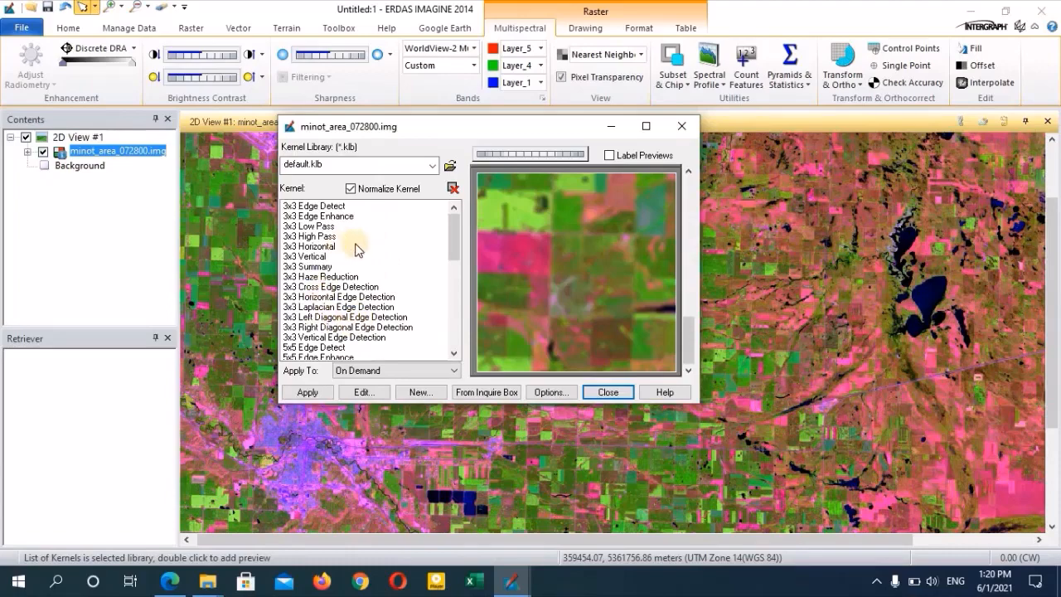
{"action": "double_click", "coordinate": [314, 237]}
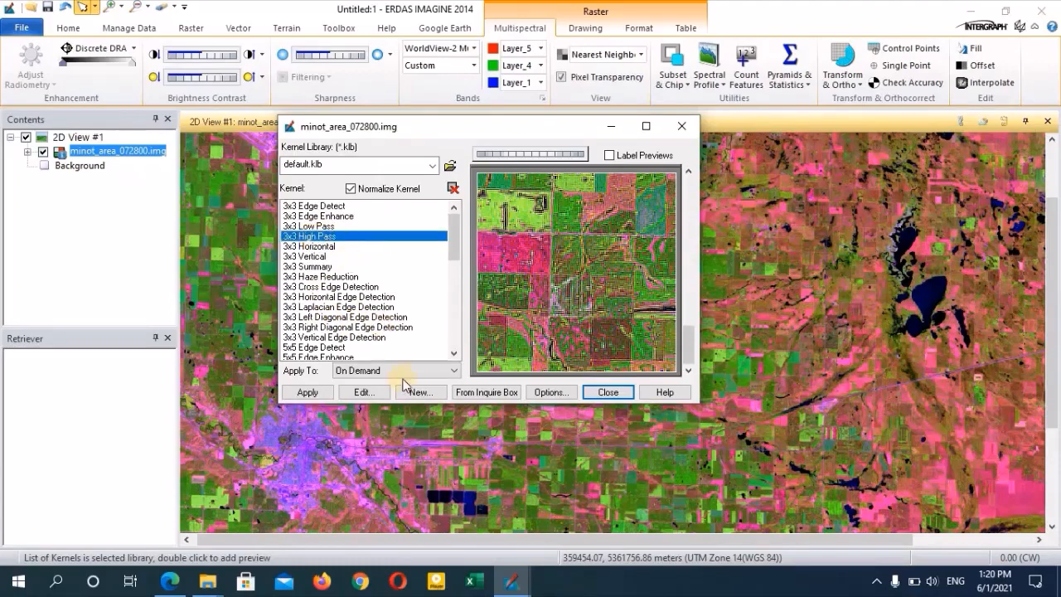
{"action": "left_click", "coordinate": [363, 392]}
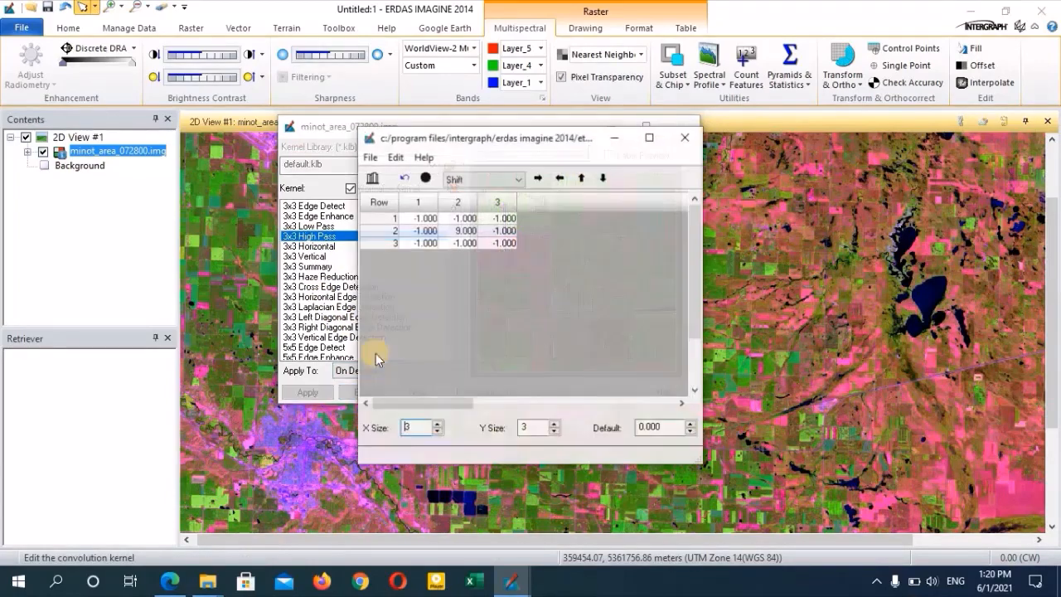
{"action": "left_click_drag", "start_coordinate": [505, 139], "coordinate": [858, 138]}
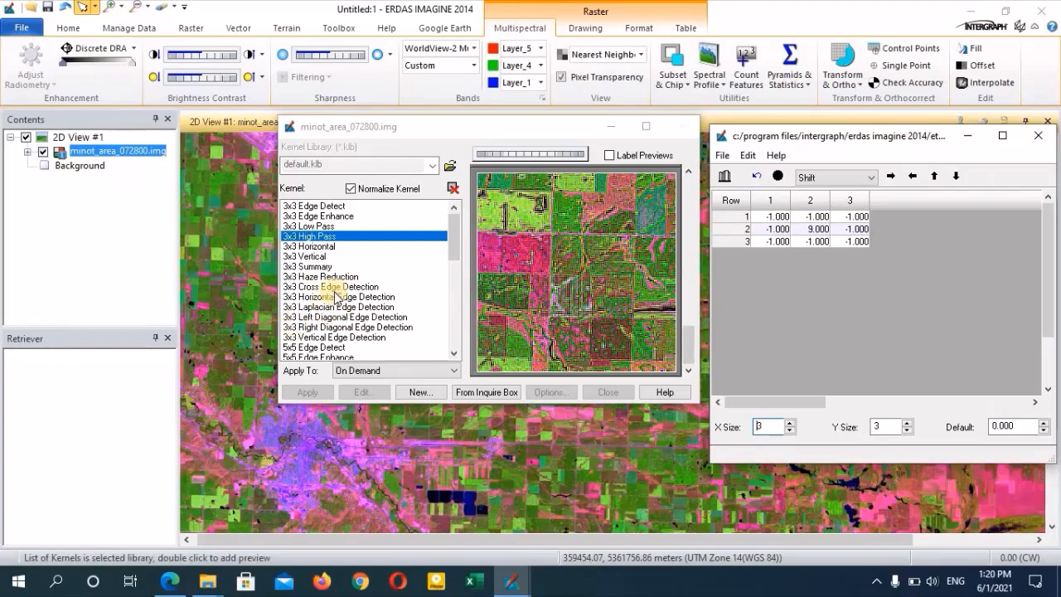
{"action": "left_click", "coordinate": [1037, 135]}
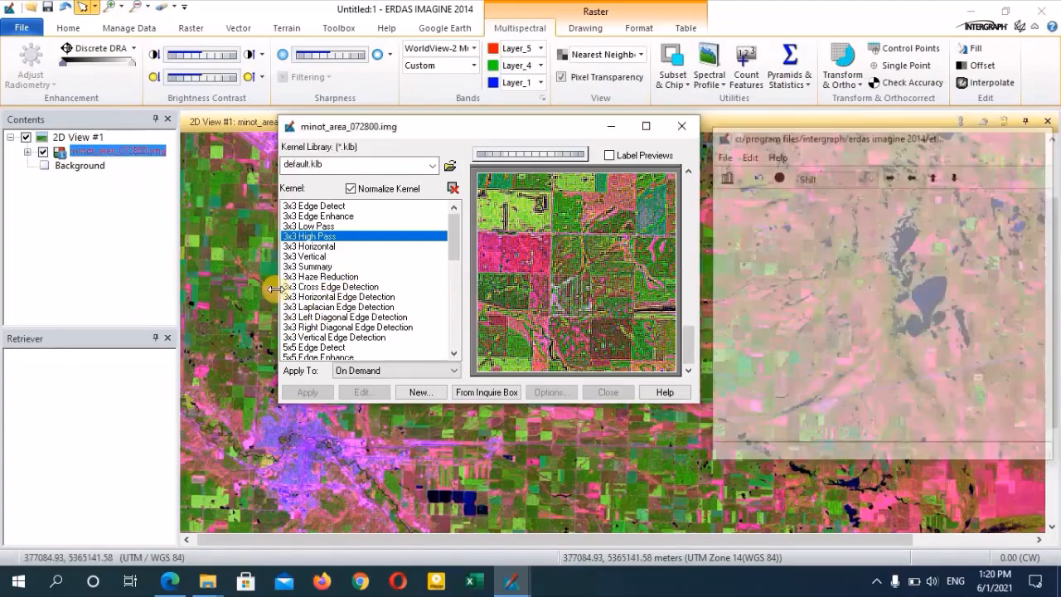
Step: Preview the 7x7 High Pass kernel and examine its coefficients in the kernel editor placed beside the preview
{"action": "scroll", "coordinate": [317, 344], "scroll_direction": "down", "scroll_amount": 3}
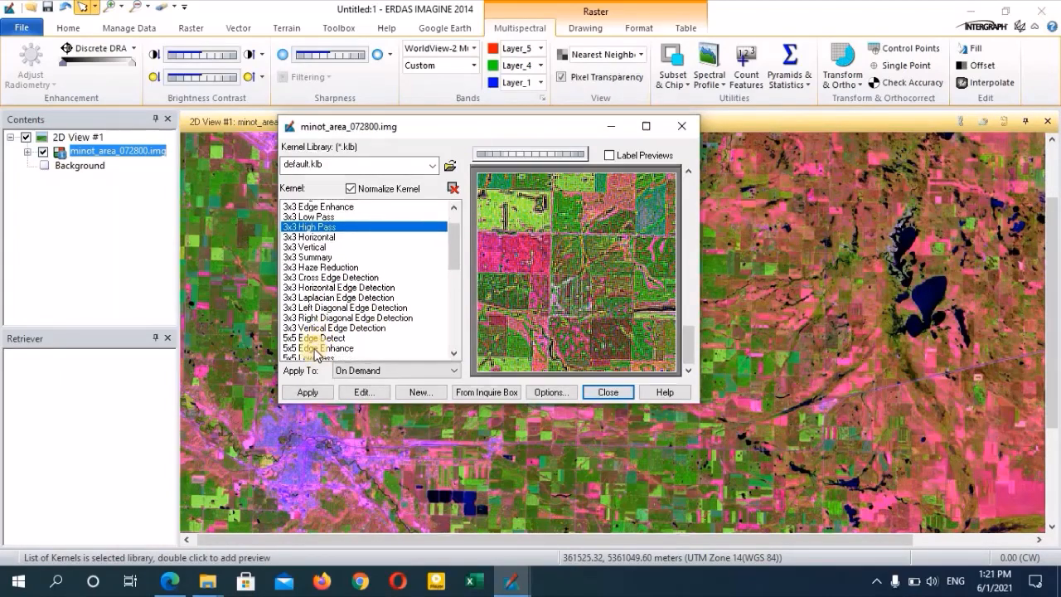
{"action": "scroll", "coordinate": [317, 327], "scroll_direction": "down", "scroll_amount": 1}
{"action": "scroll", "coordinate": [315, 336], "scroll_direction": "down", "scroll_amount": 2}
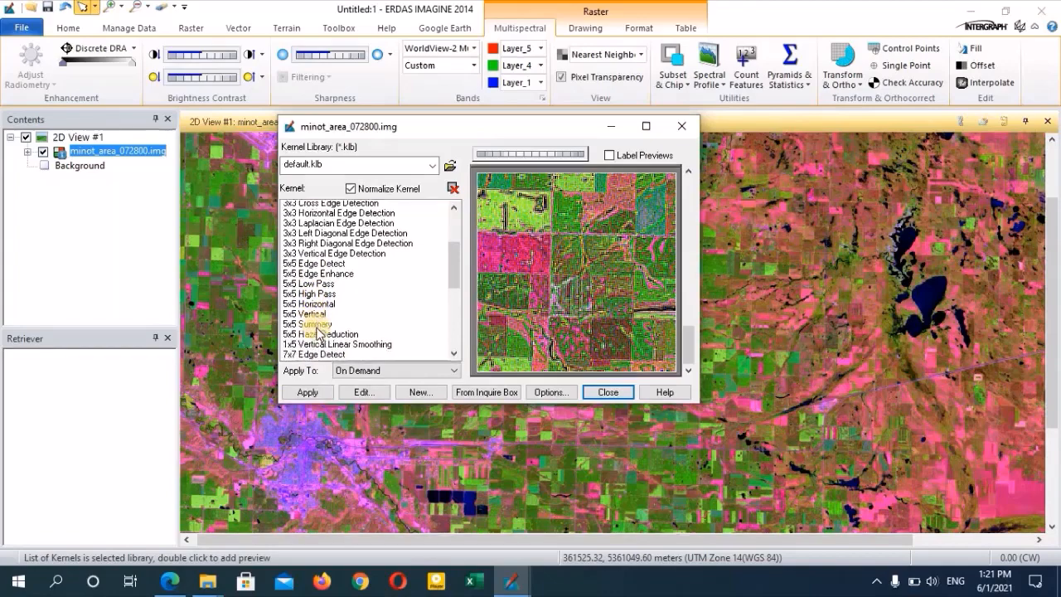
{"action": "scroll", "coordinate": [311, 339], "scroll_direction": "down", "scroll_amount": 1}
{"action": "double_click", "coordinate": [305, 317]}
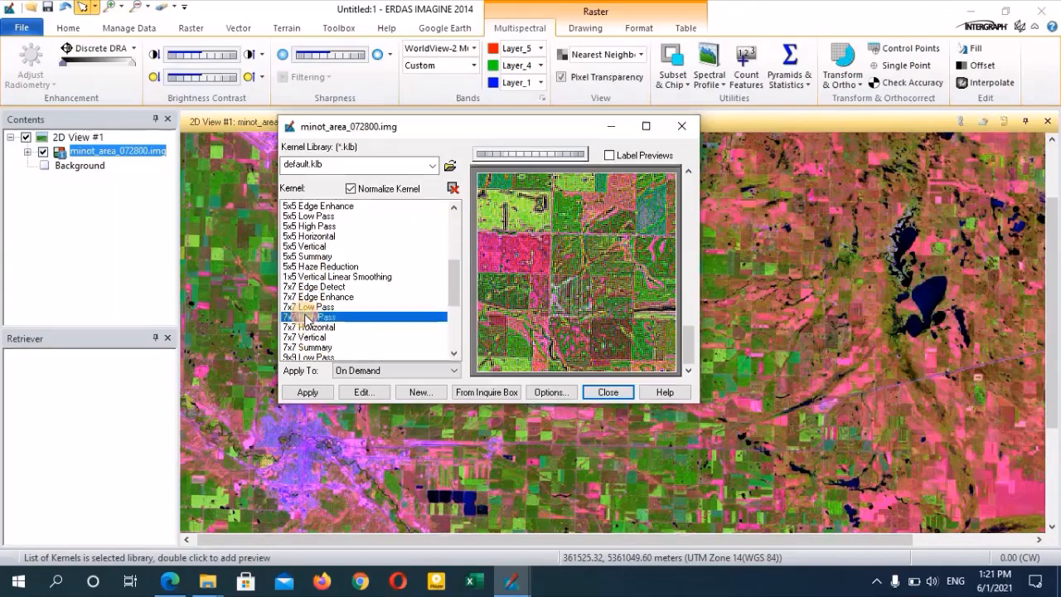
{"action": "left_click", "coordinate": [362, 392]}
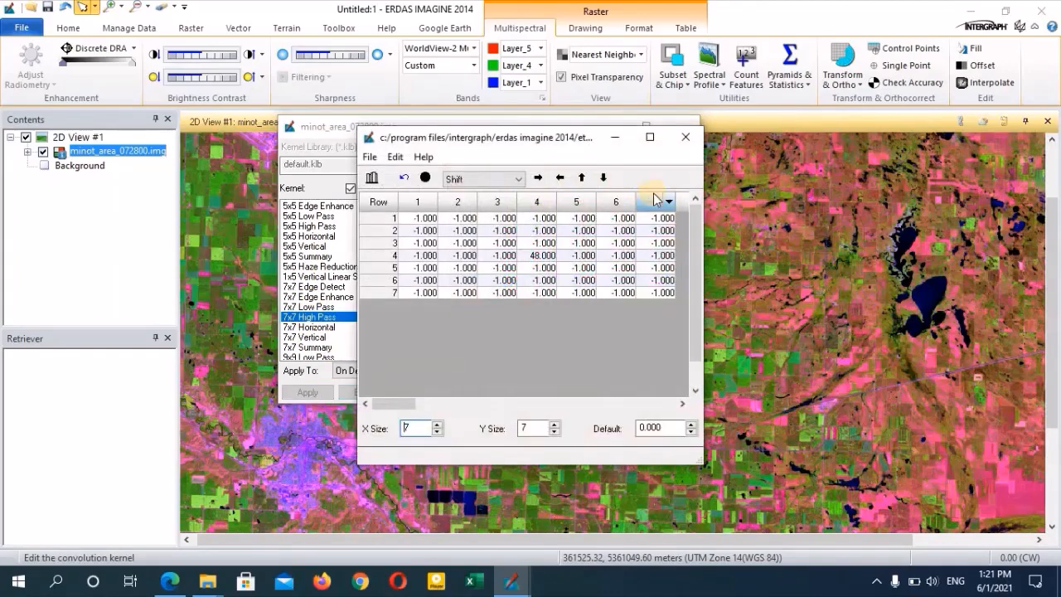
{"action": "left_click_drag", "start_coordinate": [530, 139], "coordinate": [760, 140]}
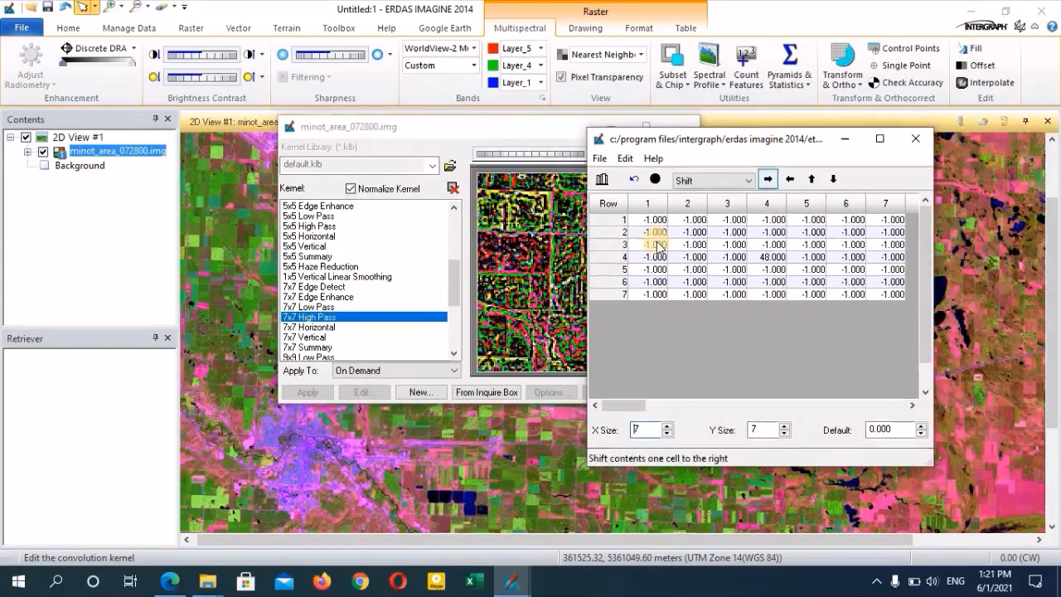
{"action": "left_click_drag", "start_coordinate": [696, 143], "coordinate": [798, 139]}
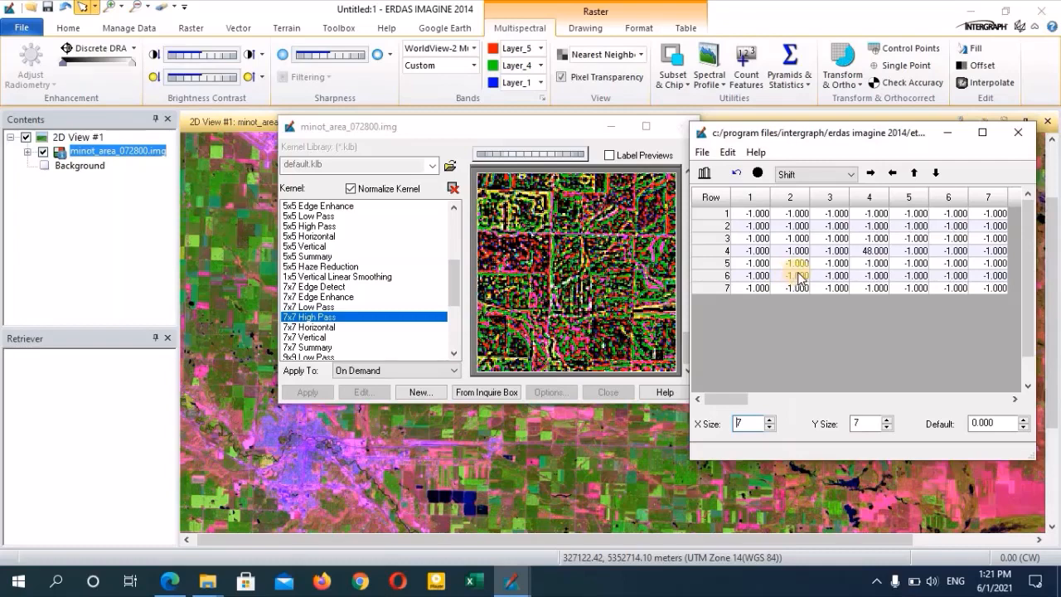
{"action": "scroll", "coordinate": [330, 334], "scroll_direction": "down", "scroll_amount": 2}
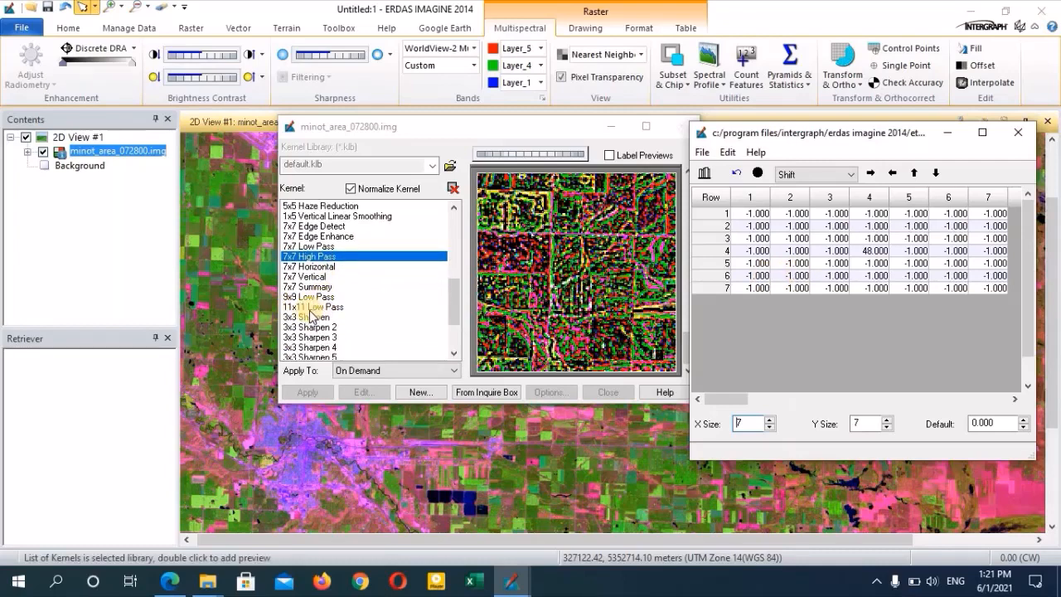
Step: Switch to the exercise PDF and read questions 15 to 17 and the instructions for creating a custom high-pass kernel
{"action": "scroll", "coordinate": [344, 323], "scroll_direction": "down", "scroll_amount": 2}
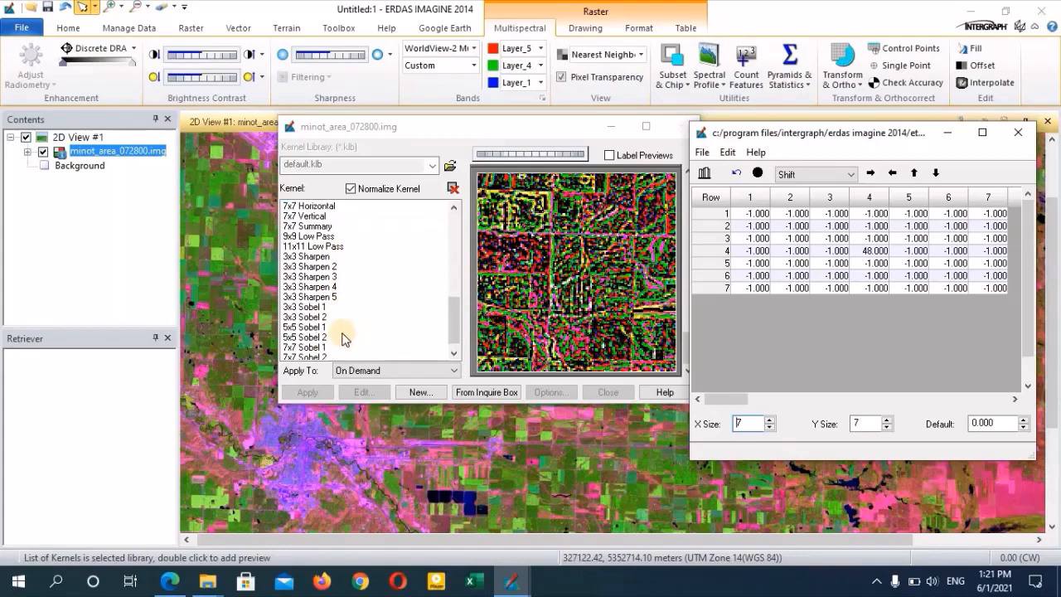
{"action": "scroll", "coordinate": [348, 327], "scroll_direction": "up", "scroll_amount": 1}
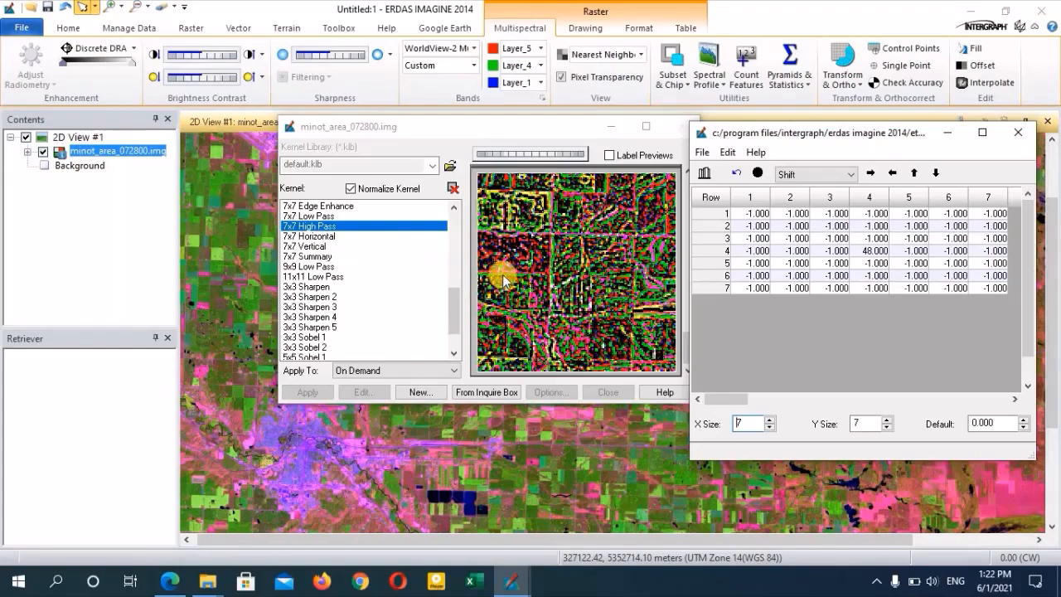
{"action": "left_click", "coordinate": [167, 582]}
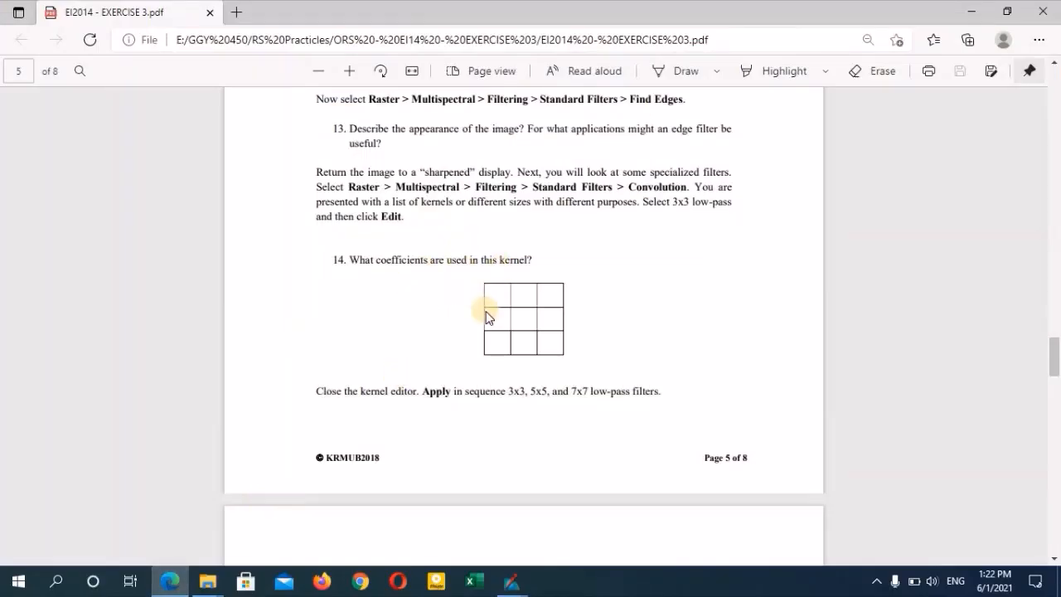
{"action": "scroll", "coordinate": [489, 321], "scroll_direction": "down", "scroll_amount": 2}
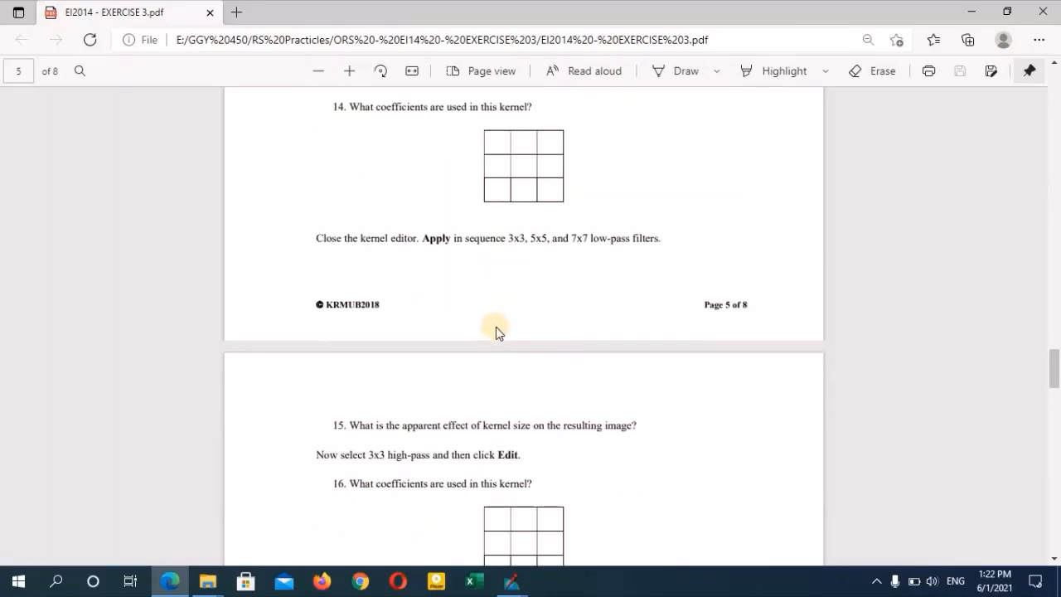
{"action": "scroll", "coordinate": [496, 331], "scroll_direction": "down", "scroll_amount": 1}
{"action": "scroll", "coordinate": [495, 332], "scroll_direction": "down", "scroll_amount": 2}
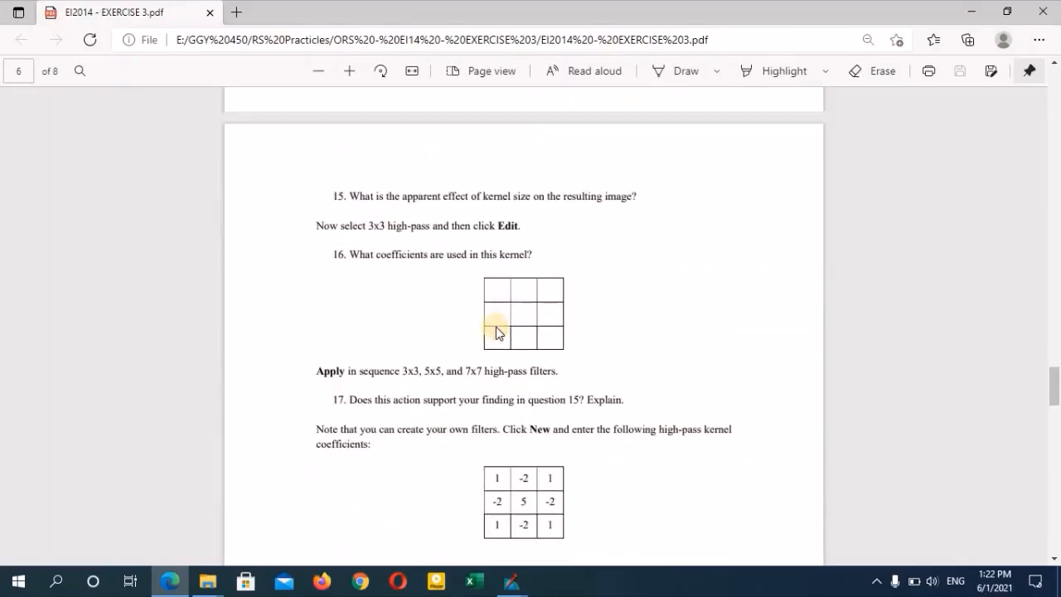
{"action": "scroll", "coordinate": [497, 331], "scroll_direction": "down", "scroll_amount": 1}
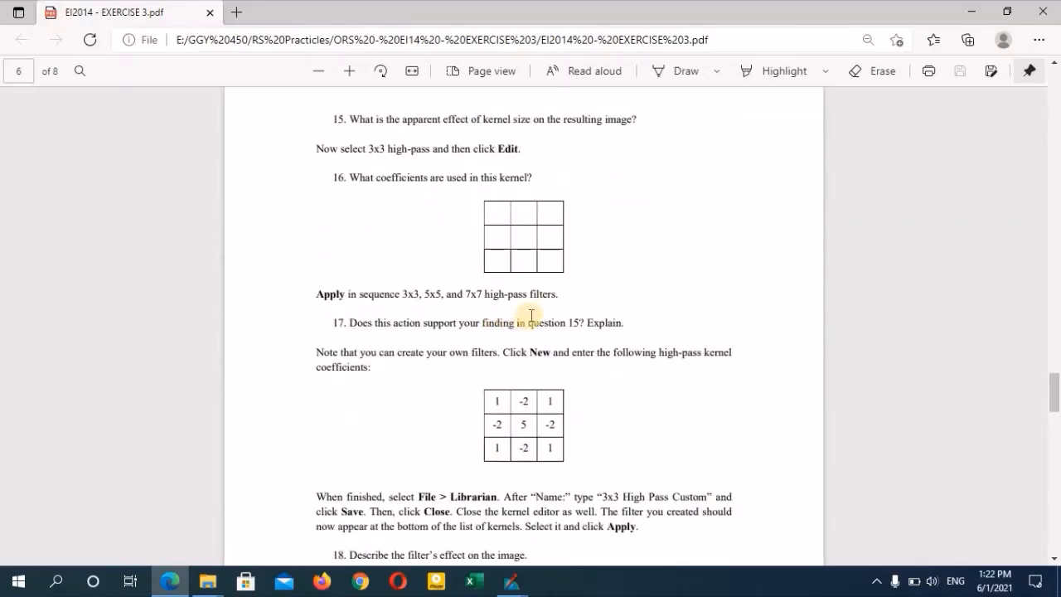
{"action": "scroll", "coordinate": [531, 315], "scroll_direction": "down", "scroll_amount": 1}
Step: Return to ERDAS IMAGINE with the convolution kernel window in front of the image and show the 3x3 kernels in its list
{"action": "mouse_move", "coordinate": [512, 581]}
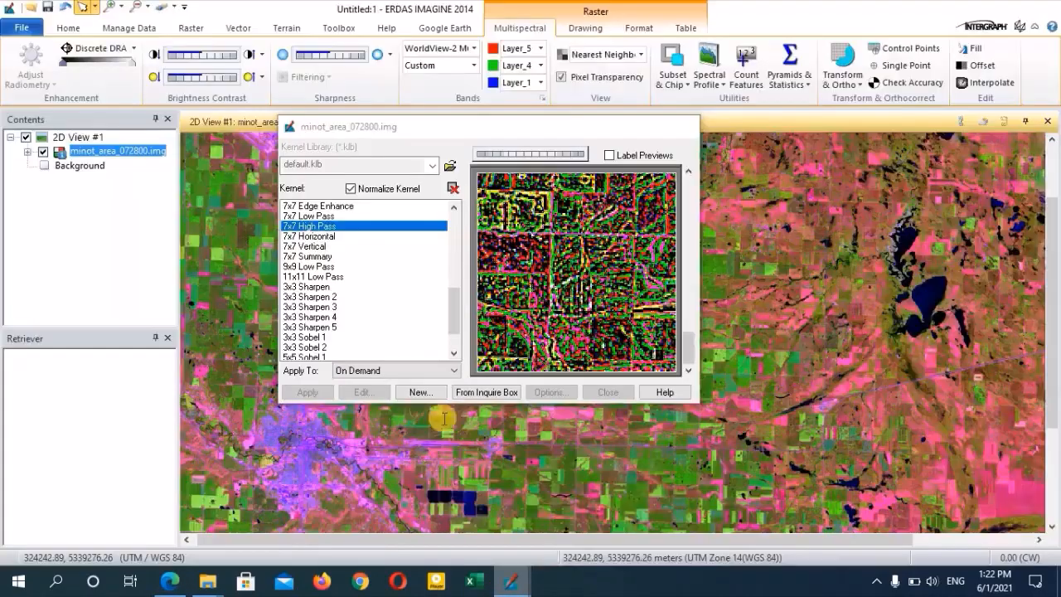
{"action": "left_click", "coordinate": [572, 508]}
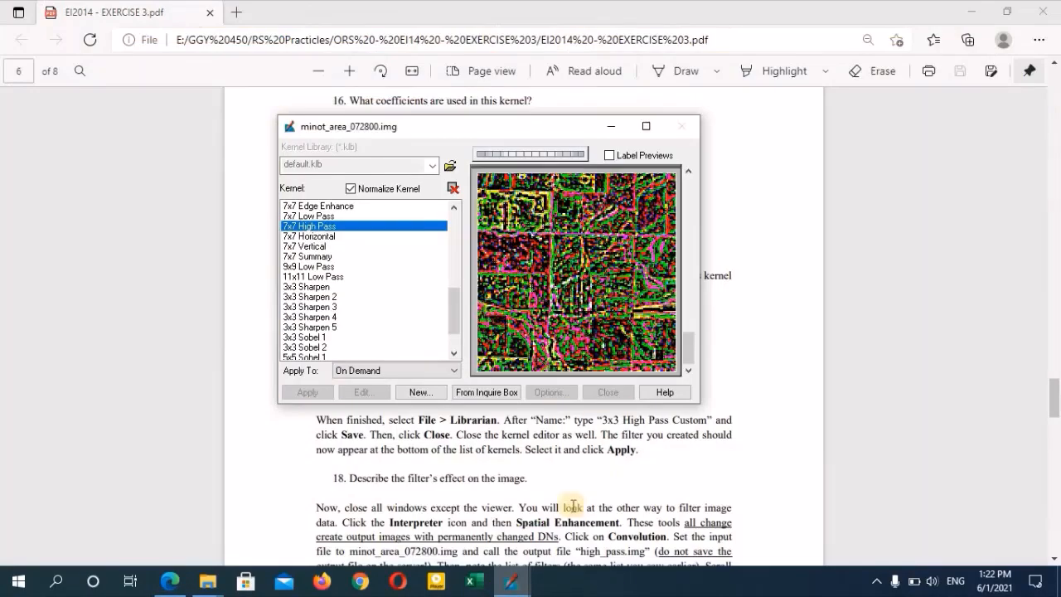
{"action": "mouse_move", "coordinate": [511, 581]}
{"action": "left_click", "coordinate": [421, 551]}
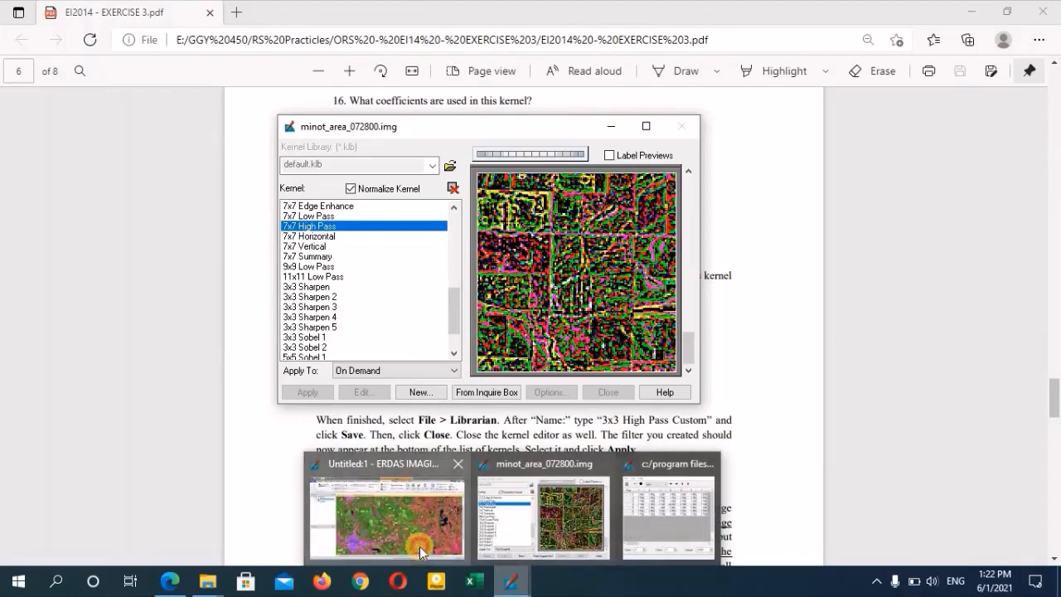
{"action": "left_click", "coordinate": [513, 585]}
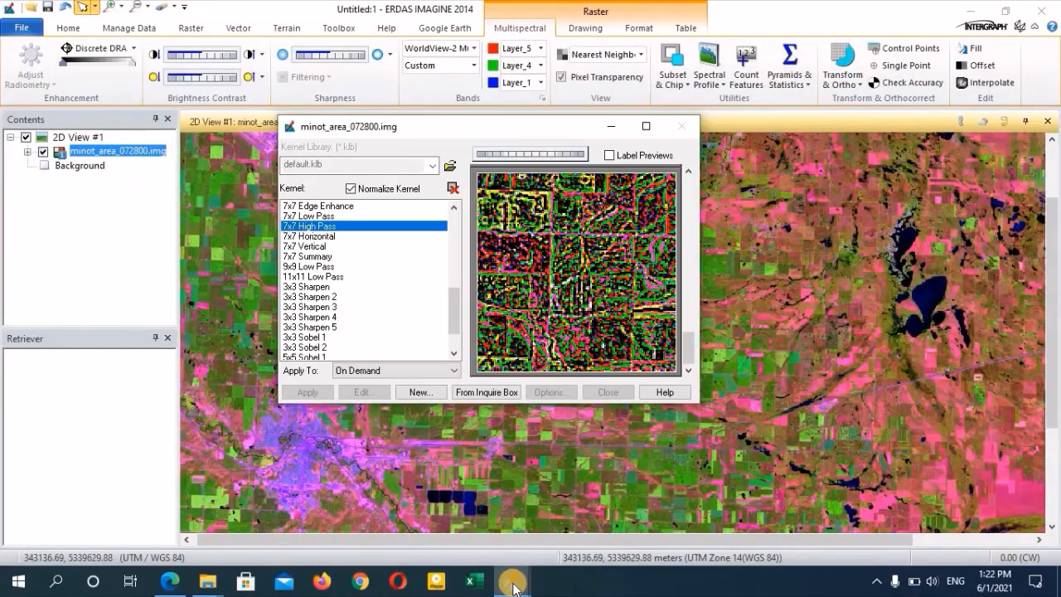
{"action": "left_click", "coordinate": [549, 517]}
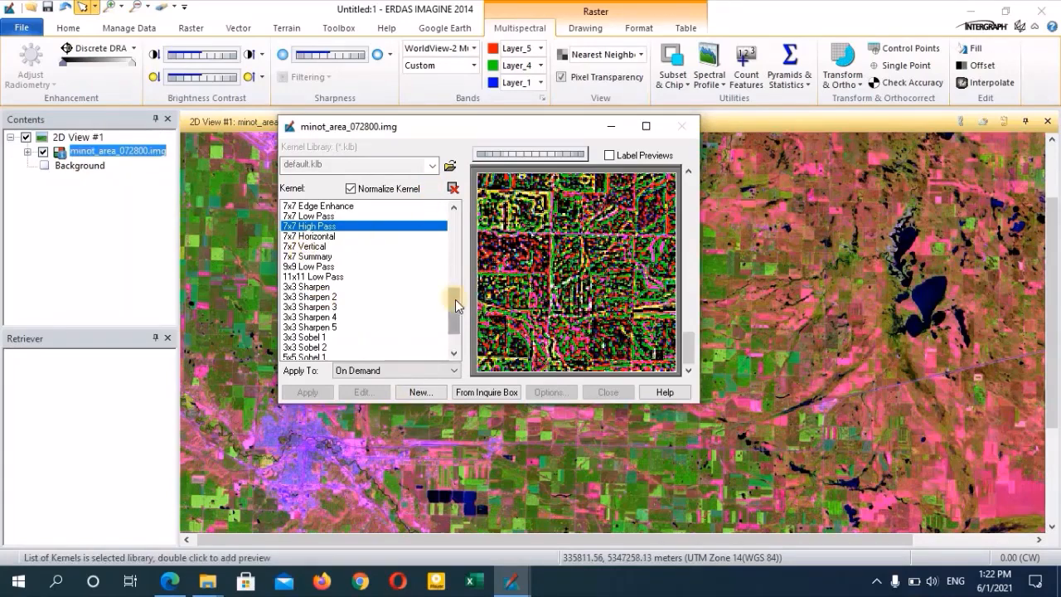
{"action": "left_click_drag", "start_coordinate": [455, 299], "coordinate": [450, 212]}
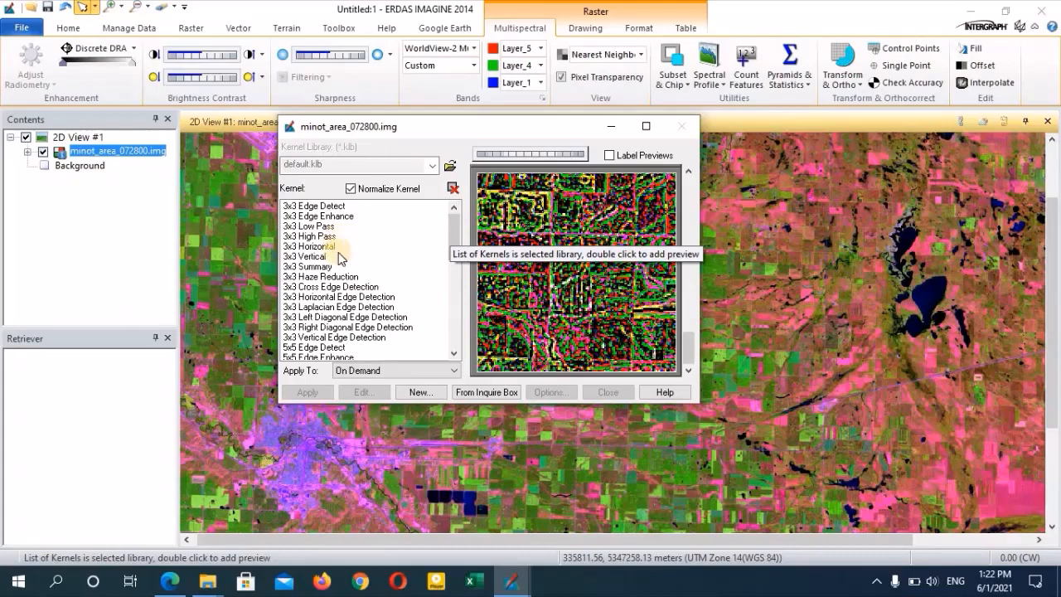
Step: Check the custom kernel coefficients in the exercise PDF and preview the 3x3 High Pass kernel in ERDAS IMAGINE
{"action": "left_click", "coordinate": [170, 585]}
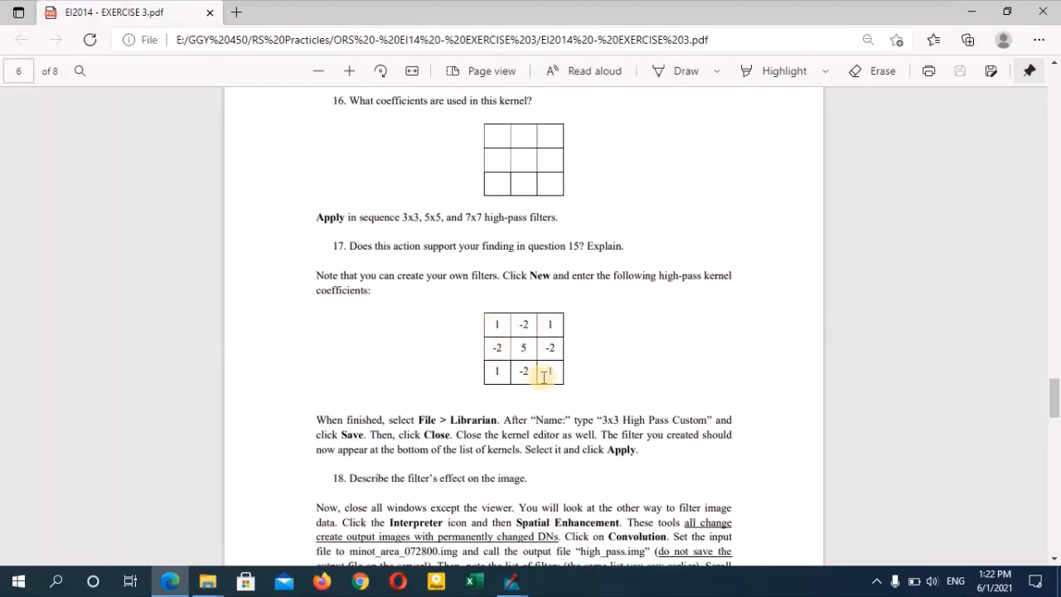
{"action": "mouse_move", "coordinate": [508, 585]}
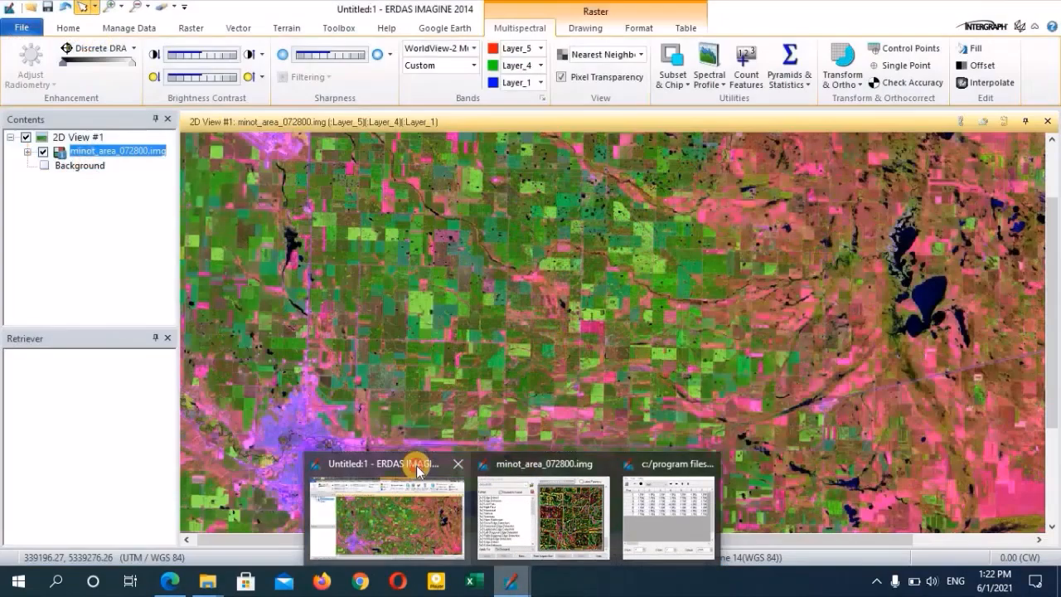
{"action": "left_click", "coordinate": [417, 470]}
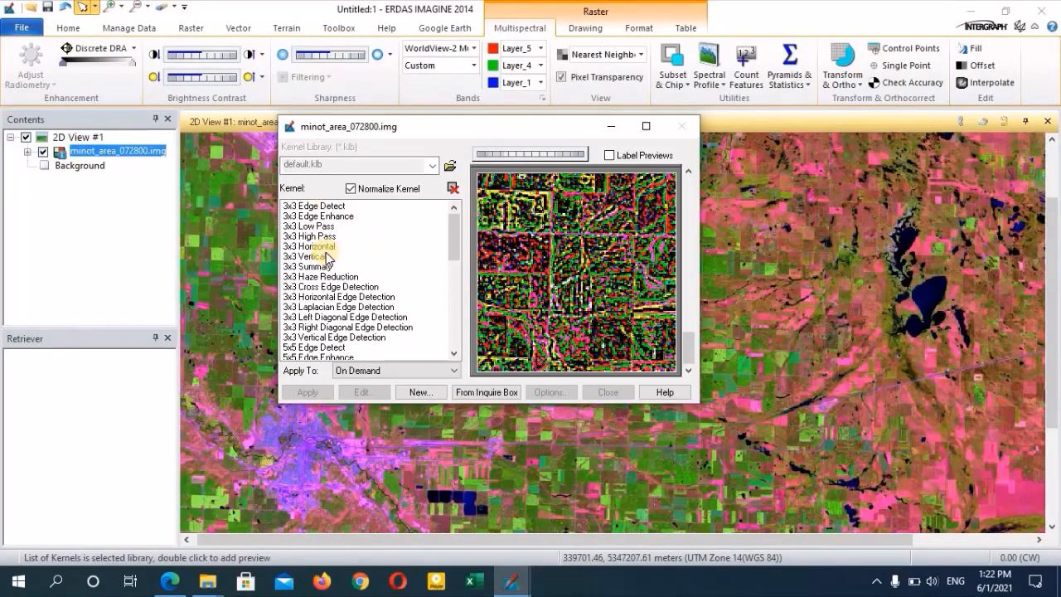
{"action": "left_click", "coordinate": [318, 237]}
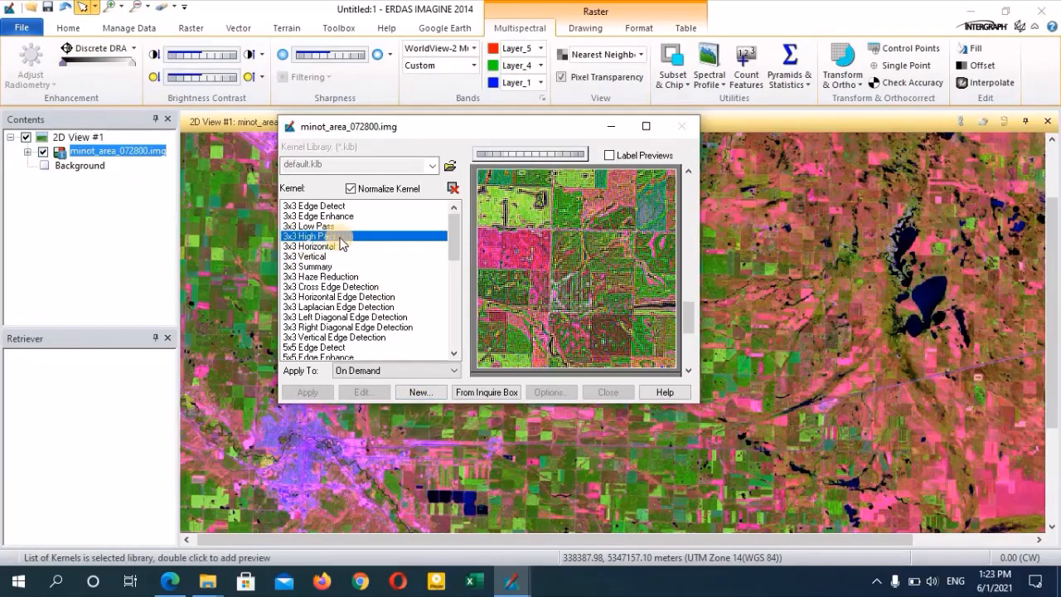
Step: Create a new 3x3 kernel with its editor beside the kernel list, and check the required coefficients in the exercise PDF
{"action": "left_click", "coordinate": [421, 392]}
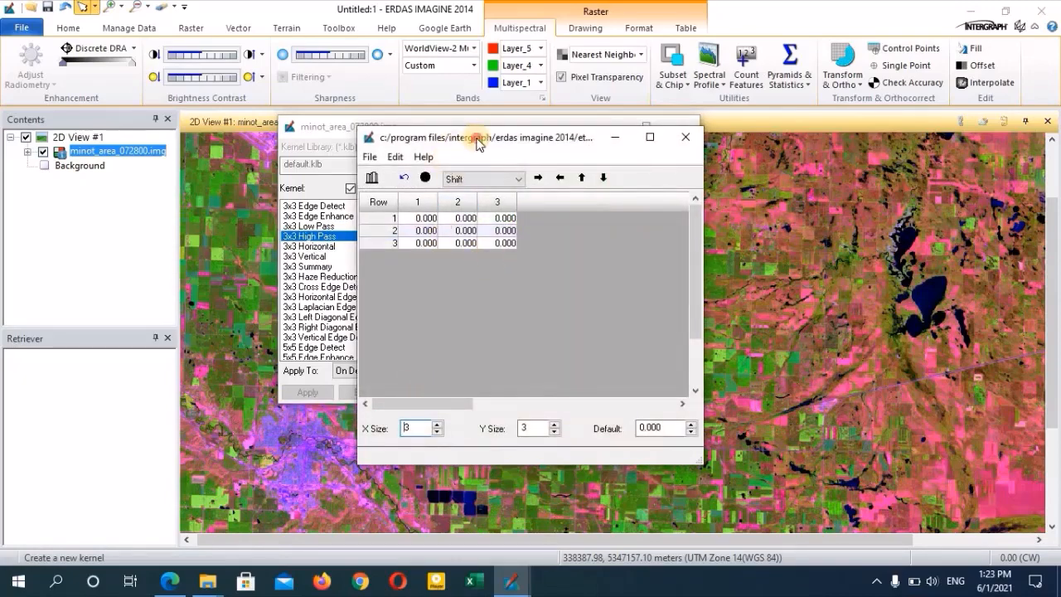
{"action": "left_click_drag", "start_coordinate": [477, 144], "coordinate": [759, 121]}
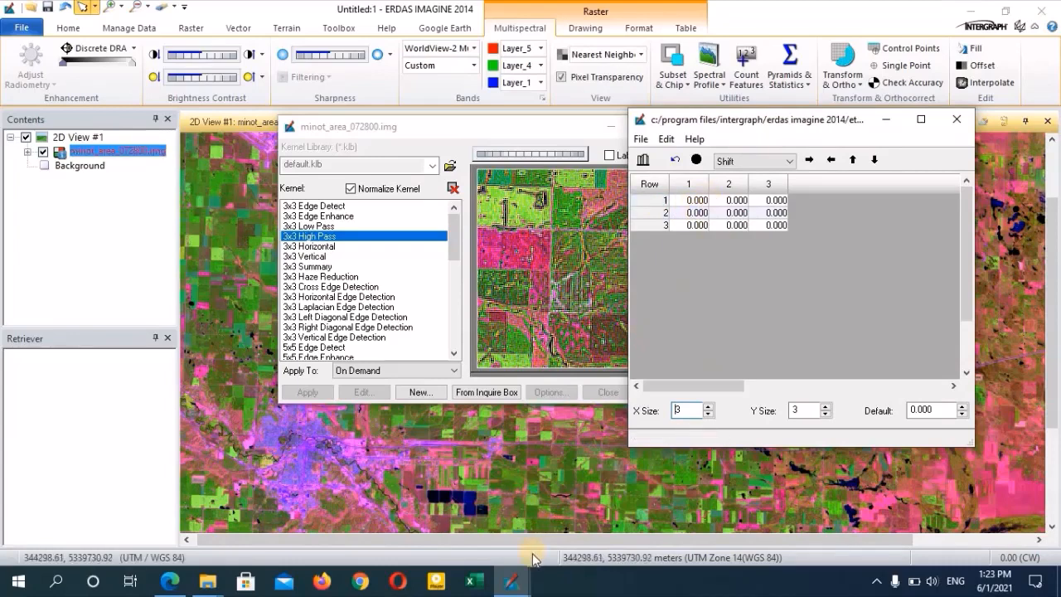
{"action": "left_click", "coordinate": [170, 581]}
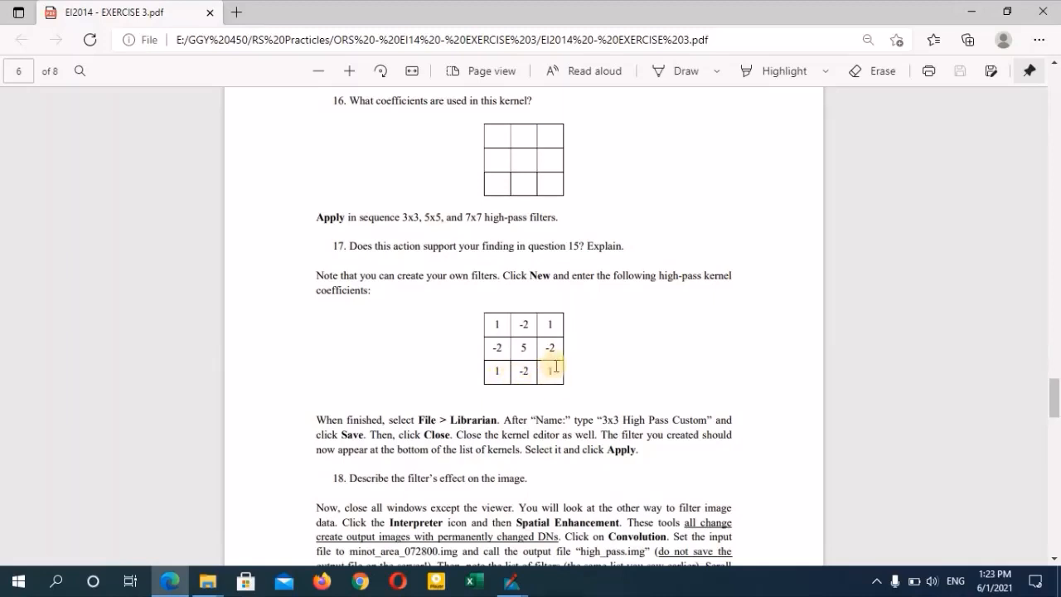
{"action": "left_click", "coordinate": [970, 13]}
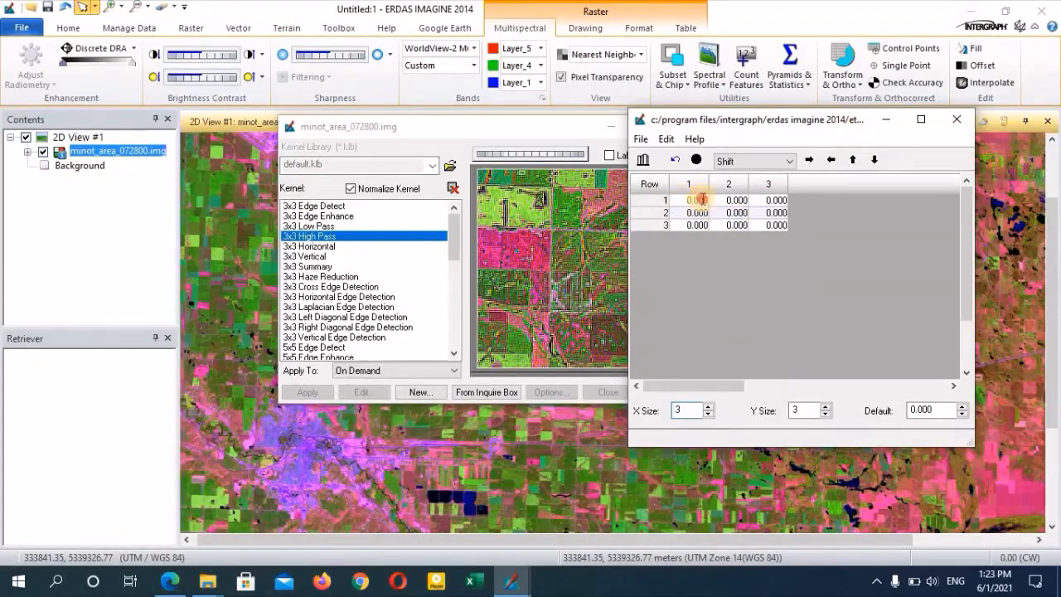
Step: Enter the coefficients 1, -2 and 1 in the first row of the new 3x3 kernel
{"action": "left_click", "coordinate": [698, 200]}
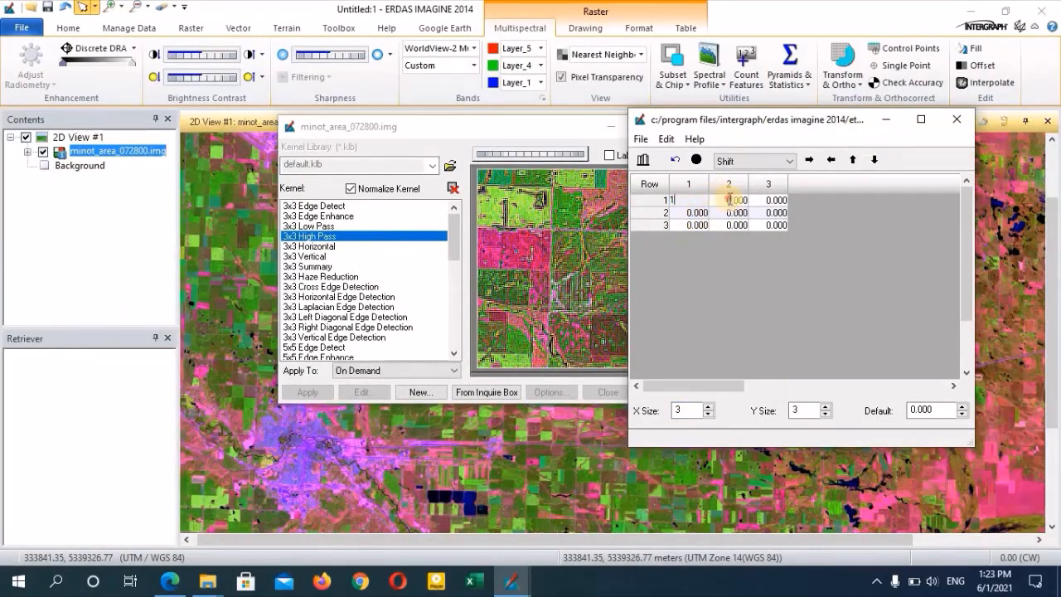
{"action": "type", "text": "1"}
{"action": "left_click", "coordinate": [729, 200]}
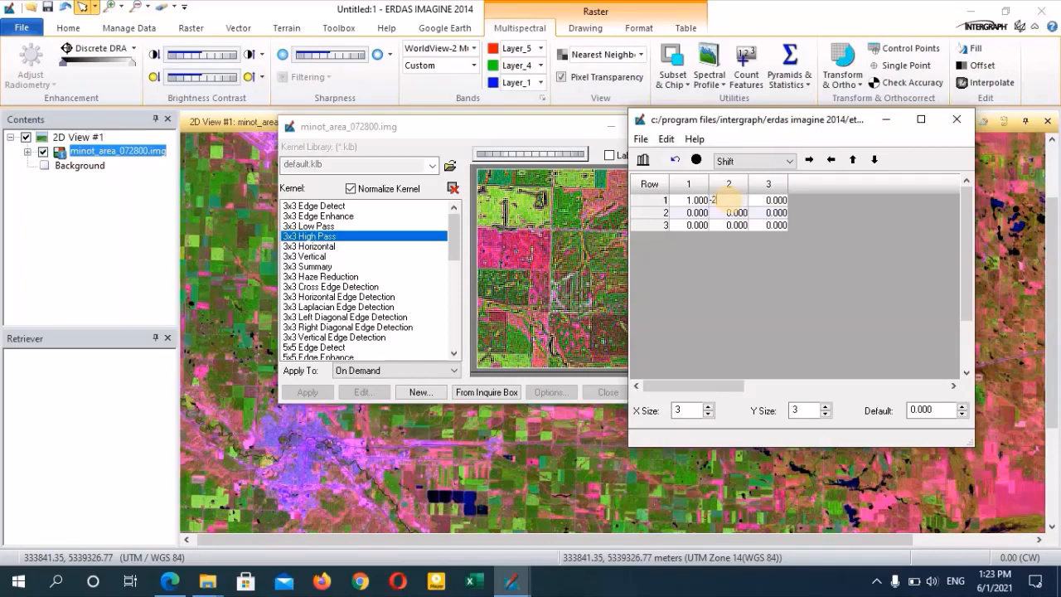
{"action": "left_click", "coordinate": [767, 199]}
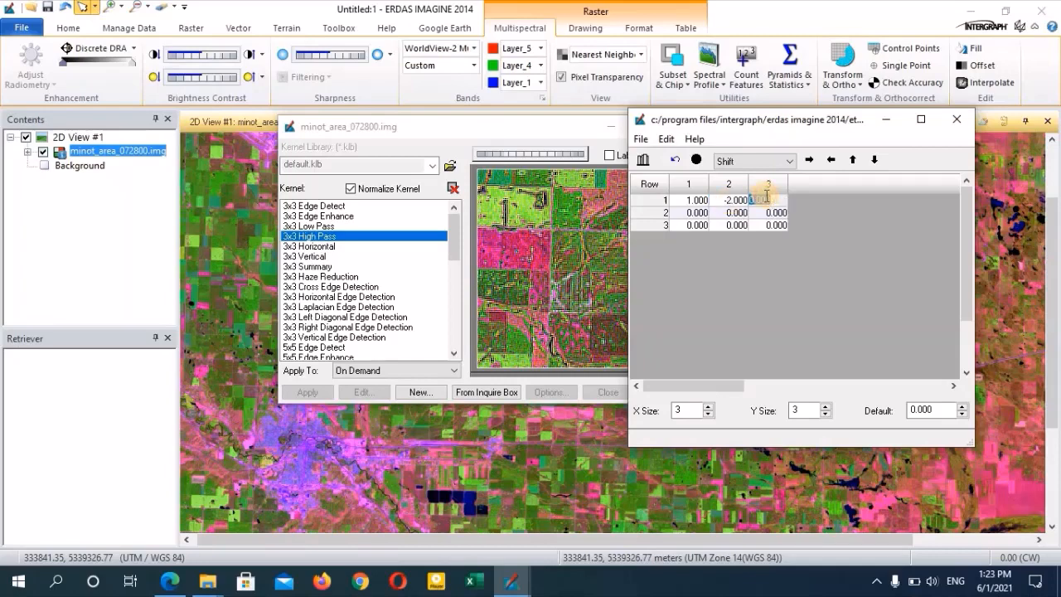
{"action": "type", "text": "1"}
Step: Fill the kernel's second row with -2, 5 and -2 and its third row with 1, -2 and 1
{"action": "left_click", "coordinate": [697, 211]}
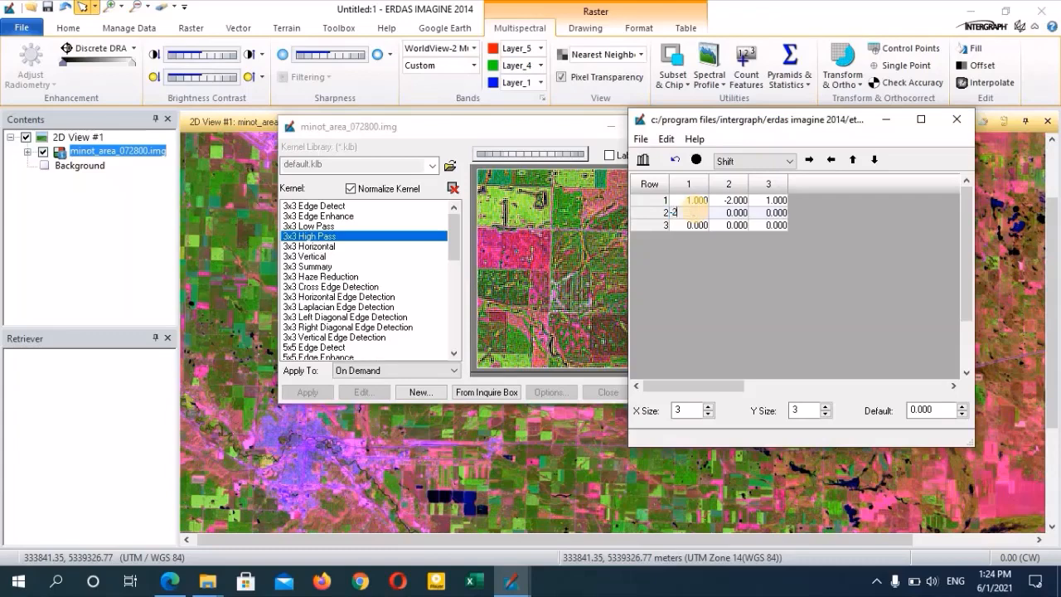
{"action": "left_click", "coordinate": [735, 212]}
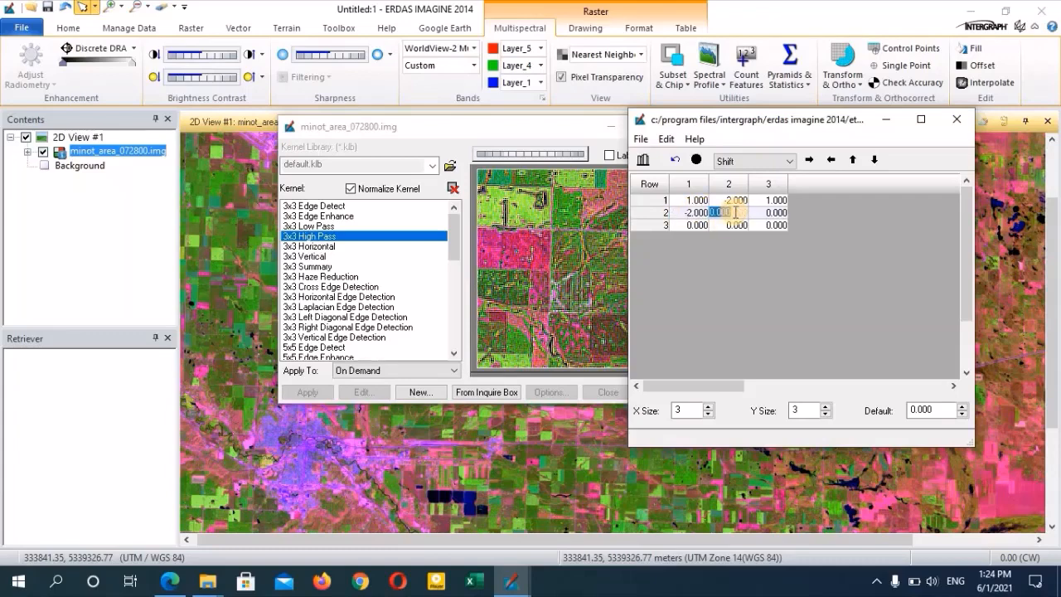
{"action": "left_click", "coordinate": [778, 213]}
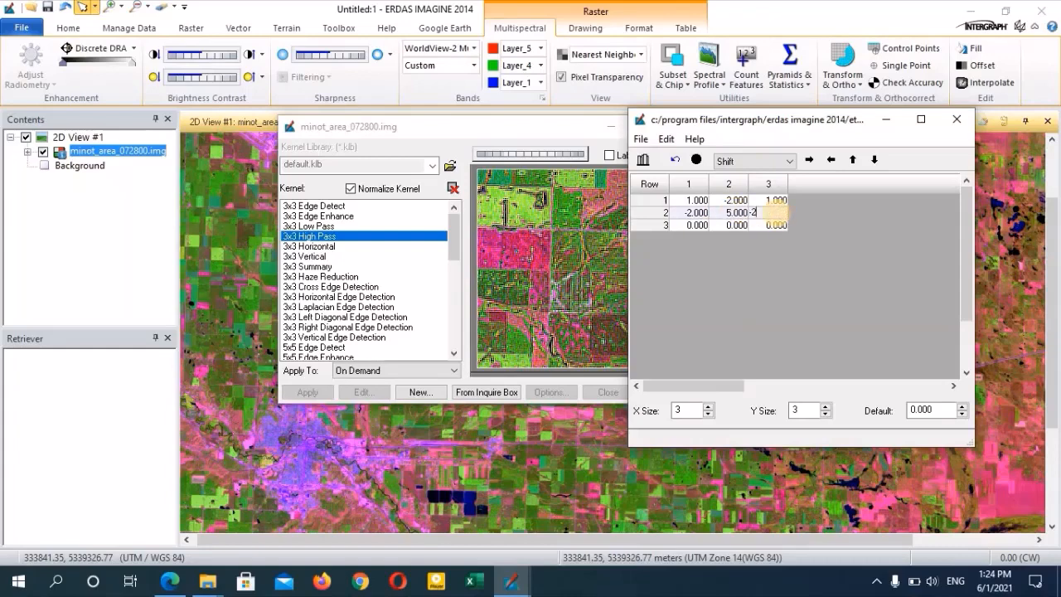
{"action": "left_click", "coordinate": [688, 225]}
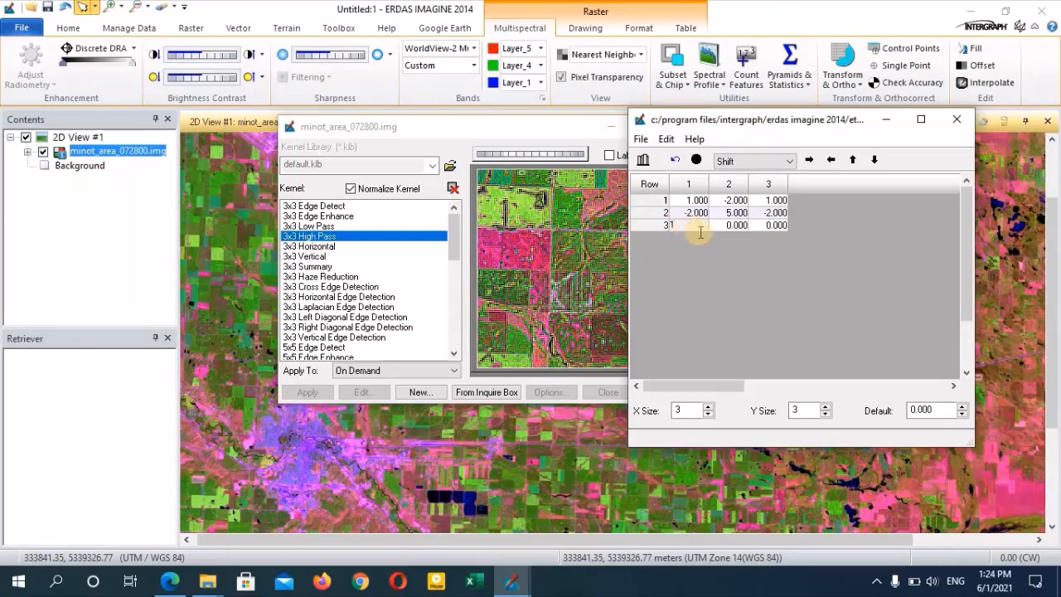
{"action": "left_click", "coordinate": [736, 226]}
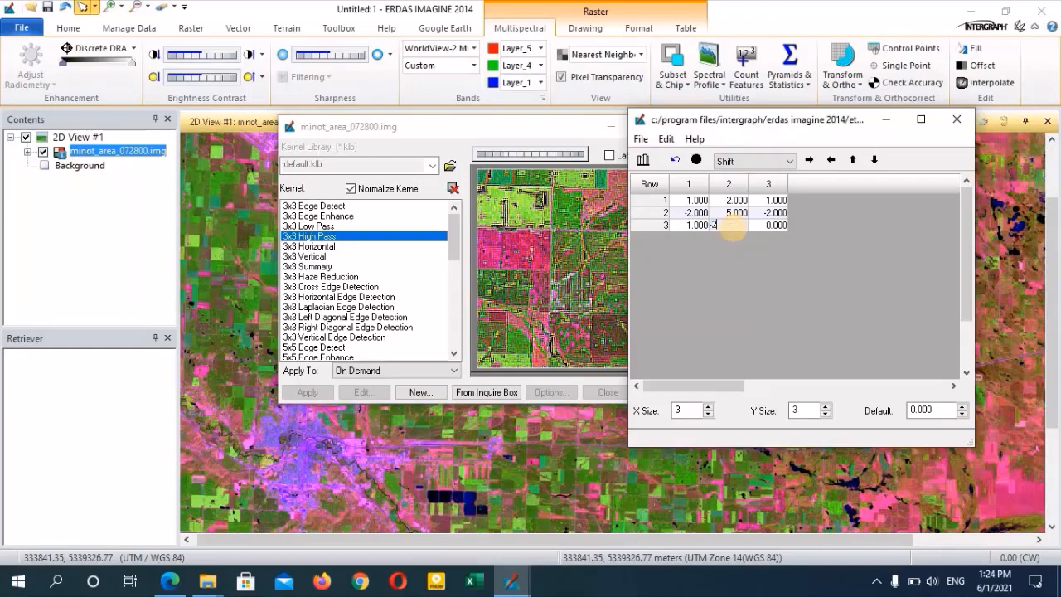
{"action": "left_click", "coordinate": [768, 224]}
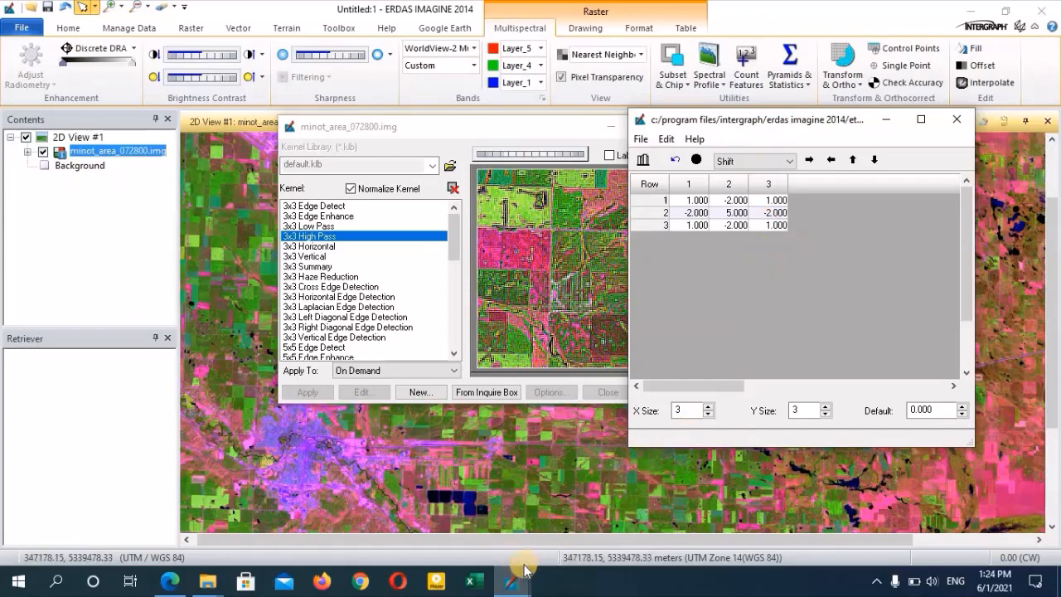
Step: Read the exercise PDF's instructions for saving the custom kernel and return to the kernel editor
{"action": "left_click", "coordinate": [174, 582]}
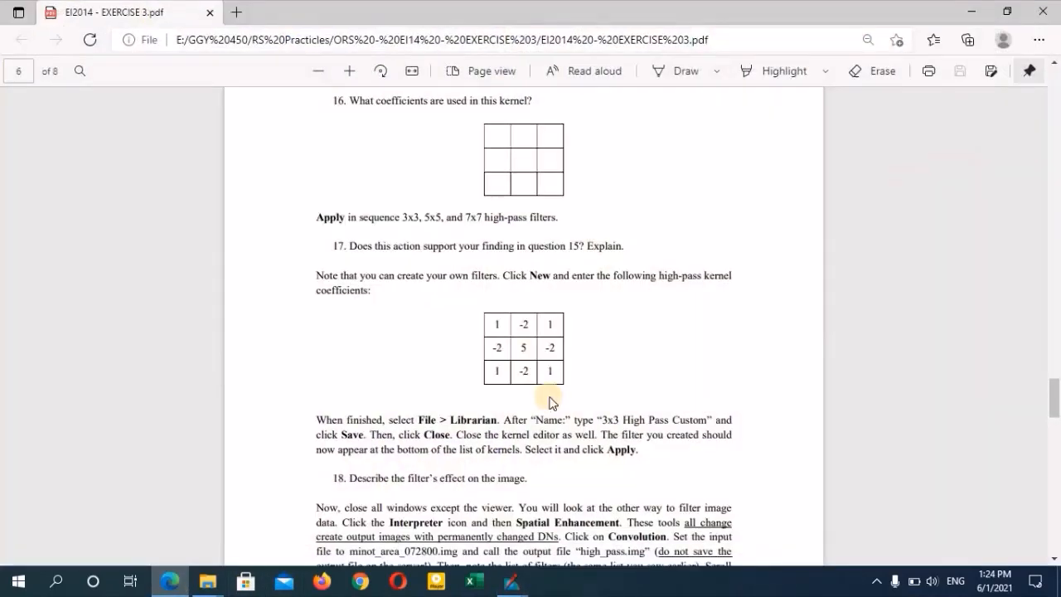
{"action": "left_click", "coordinate": [971, 12]}
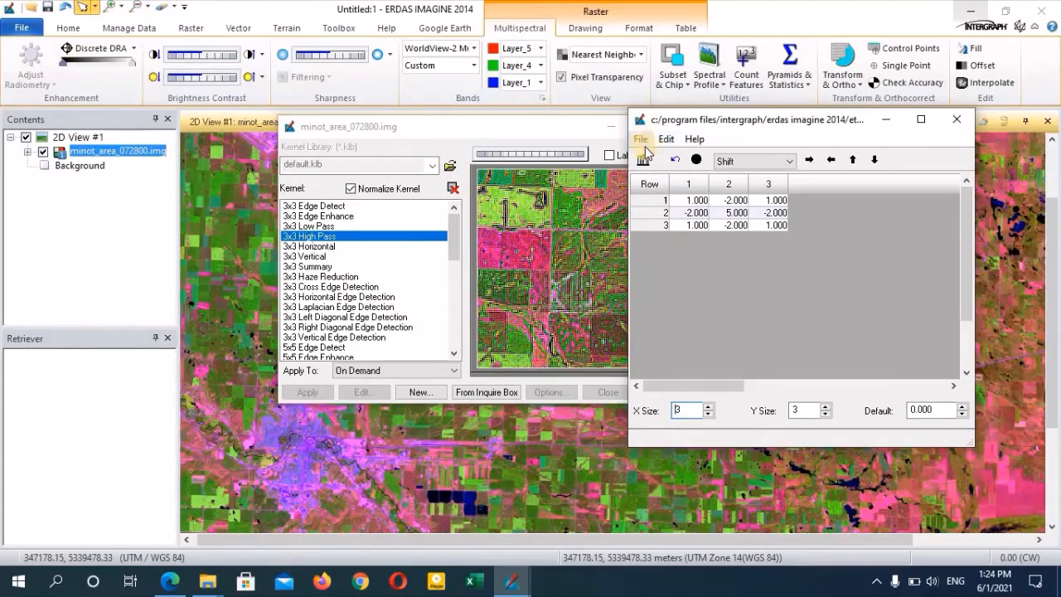
{"action": "left_click", "coordinate": [644, 142]}
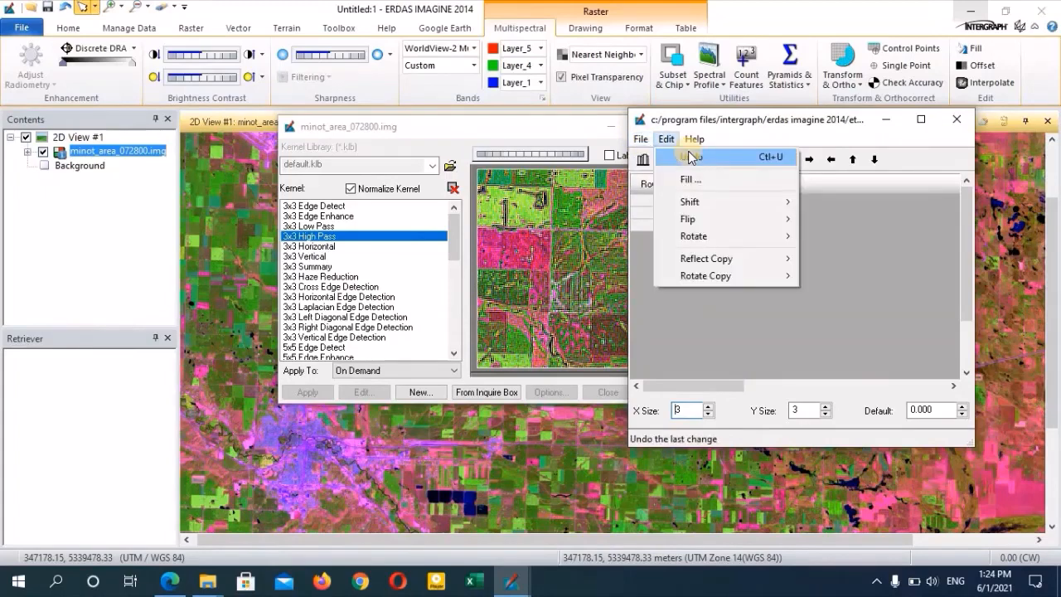
{"action": "left_click", "coordinate": [641, 141]}
{"action": "left_click", "coordinate": [639, 141]}
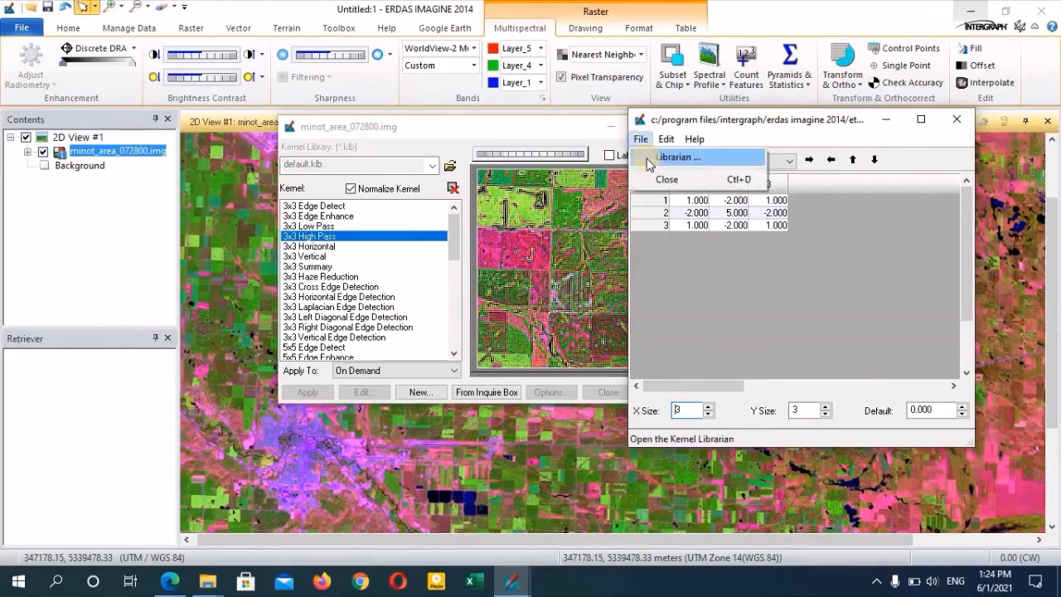
{"action": "left_click", "coordinate": [649, 157]}
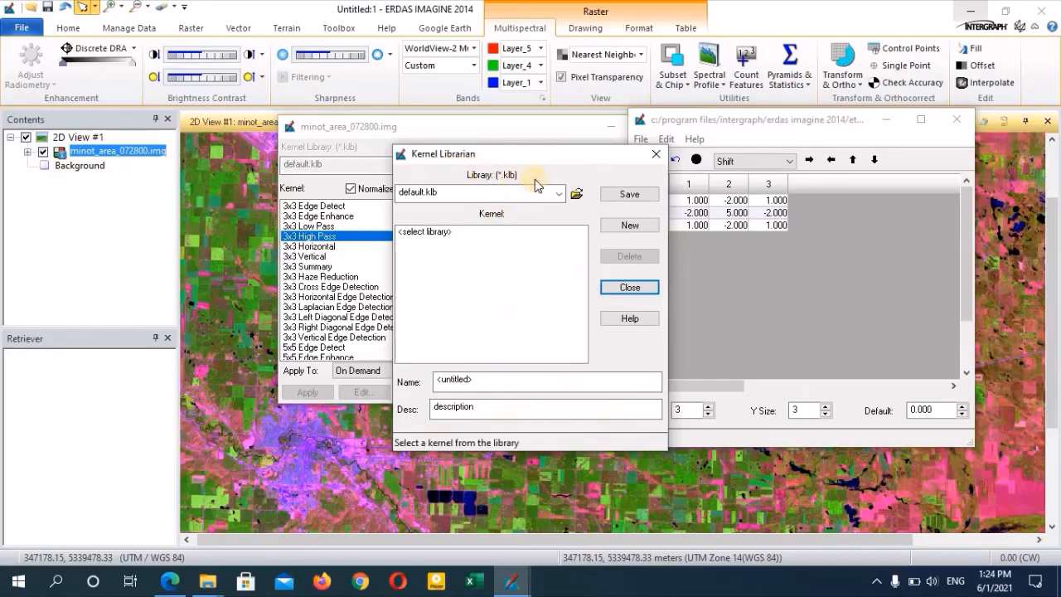
{"action": "left_click", "coordinate": [646, 161]}
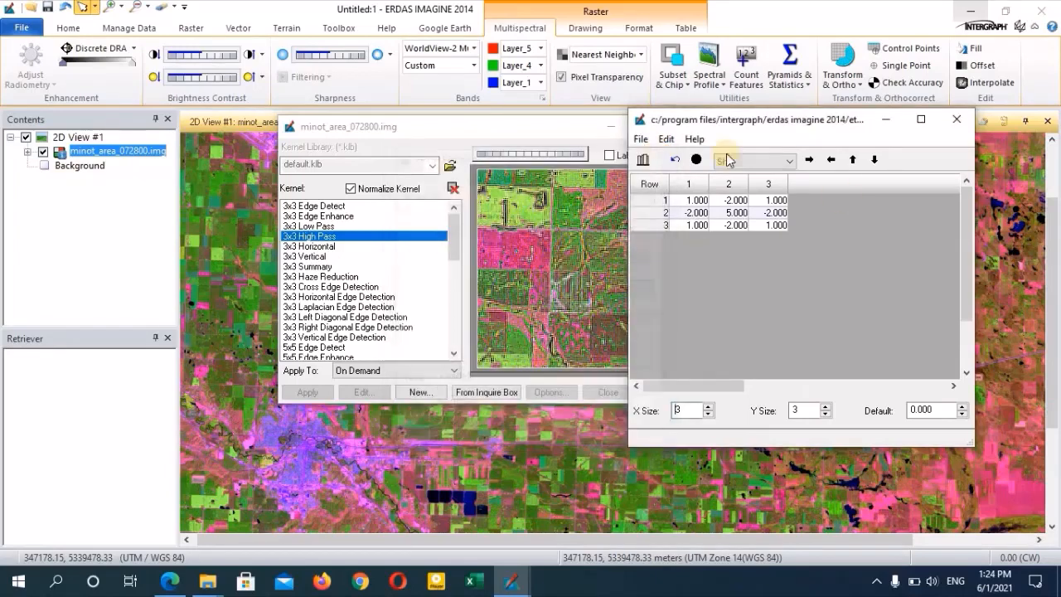
Step: Open the Kernel Librarian and browse for a library location in E:/GGY 450/RS Practicles/ORS - EI14 - EXERCISE 3
{"action": "left_click", "coordinate": [643, 160]}
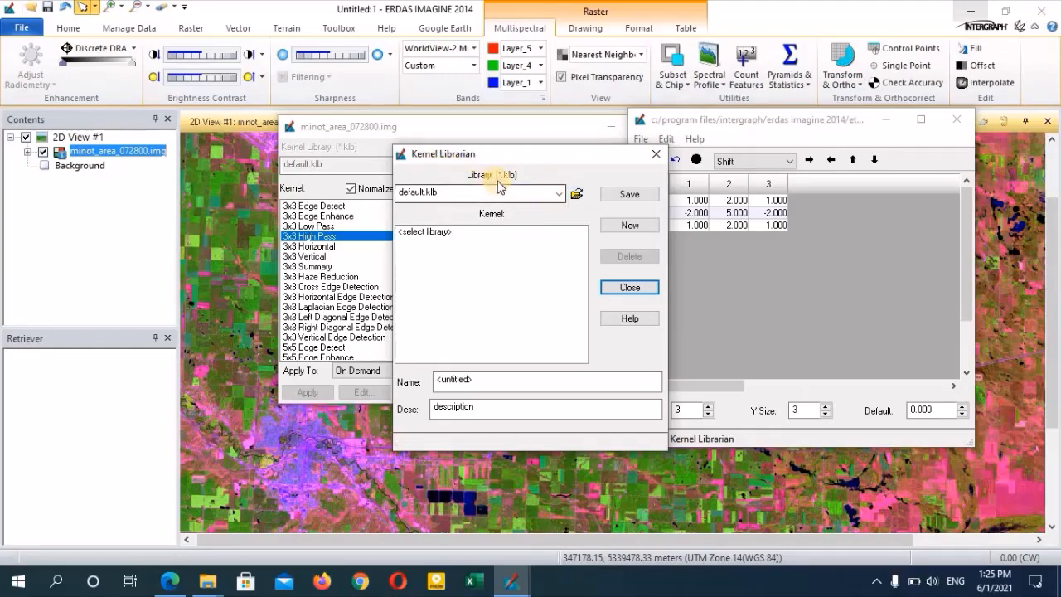
{"action": "left_click", "coordinate": [577, 195]}
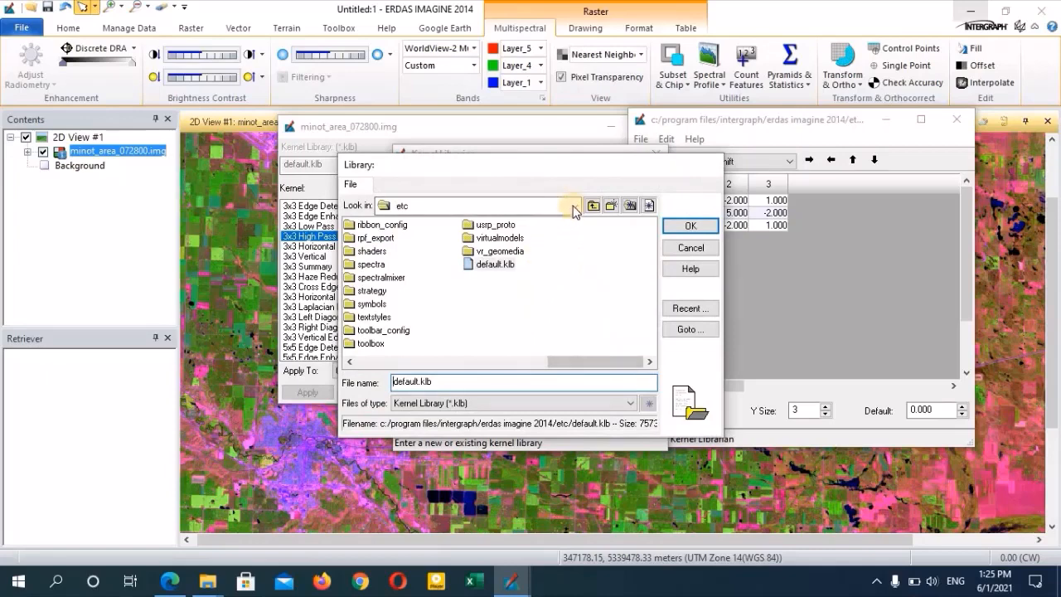
{"action": "left_click", "coordinate": [574, 205]}
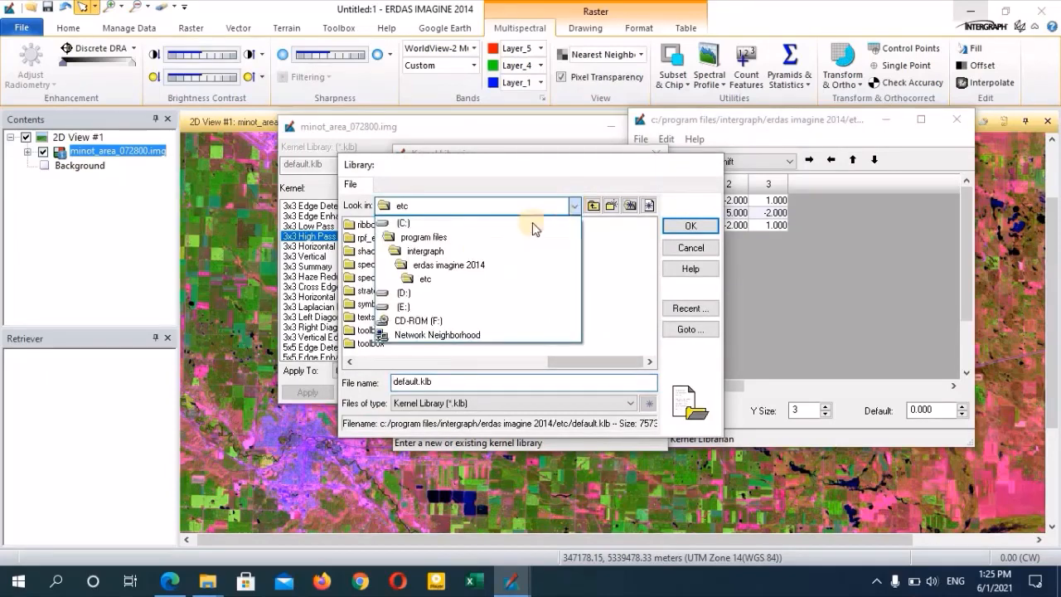
{"action": "left_click", "coordinate": [402, 305]}
{"action": "double_click", "coordinate": [374, 290]}
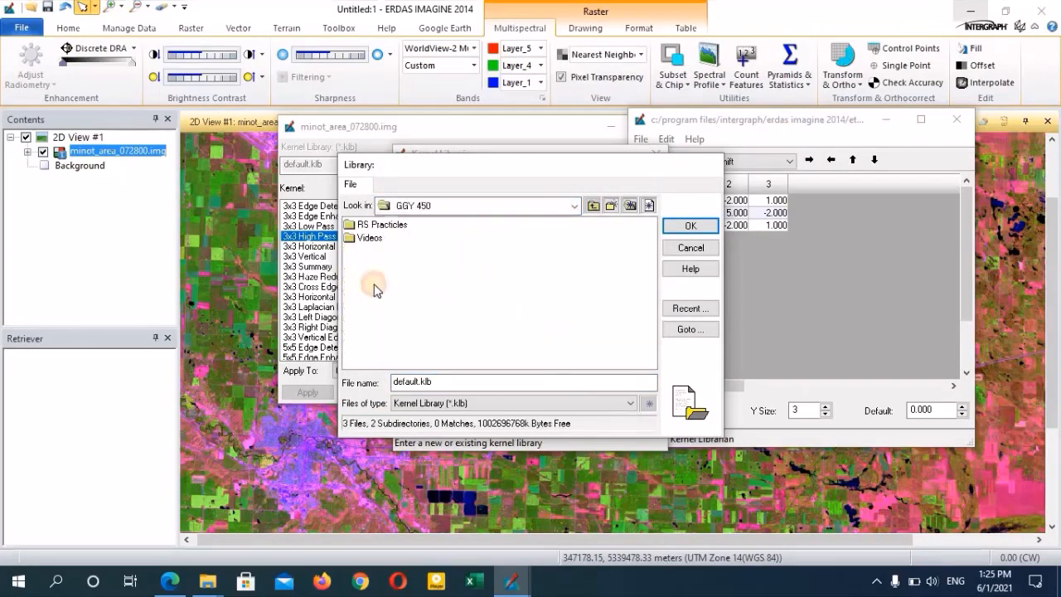
{"action": "double_click", "coordinate": [371, 223]}
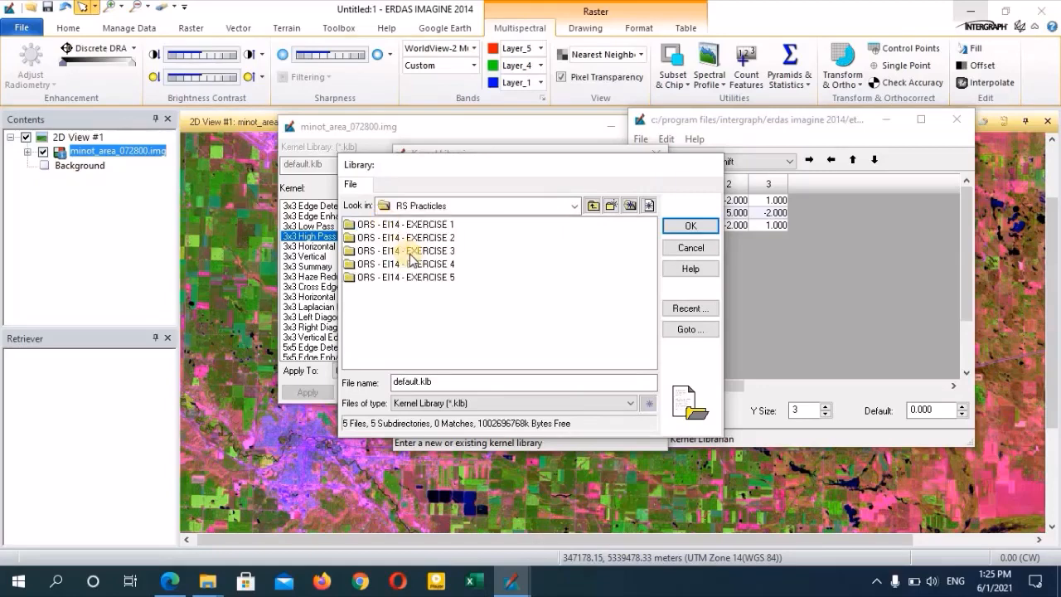
{"action": "double_click", "coordinate": [403, 251]}
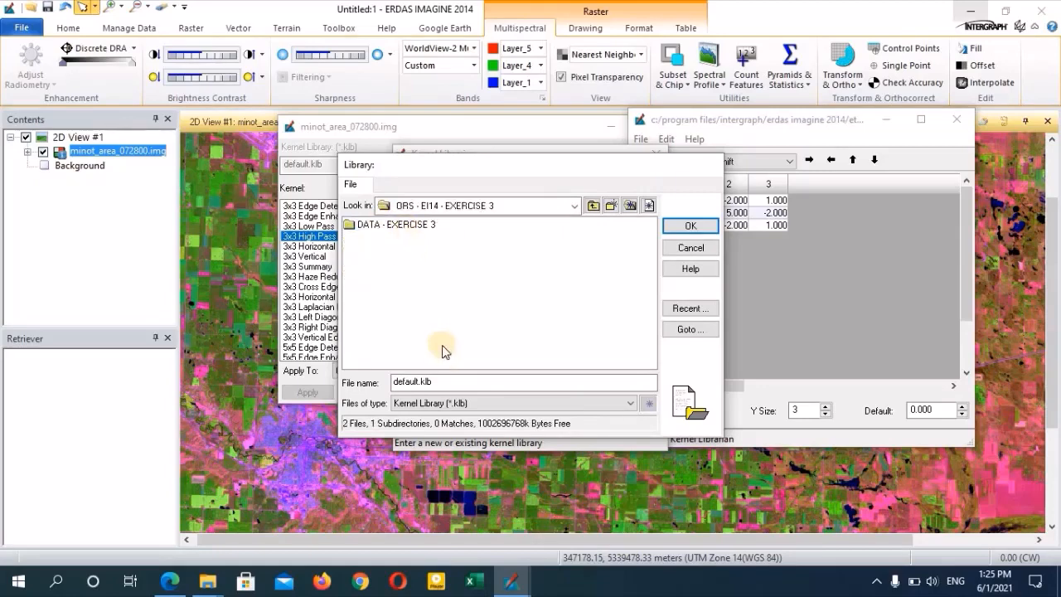
Step: Name the new kernel library file libraray1 and accept it in the EXERCISE 3 folder
{"action": "left_click_drag", "start_coordinate": [450, 383], "coordinate": [308, 368]}
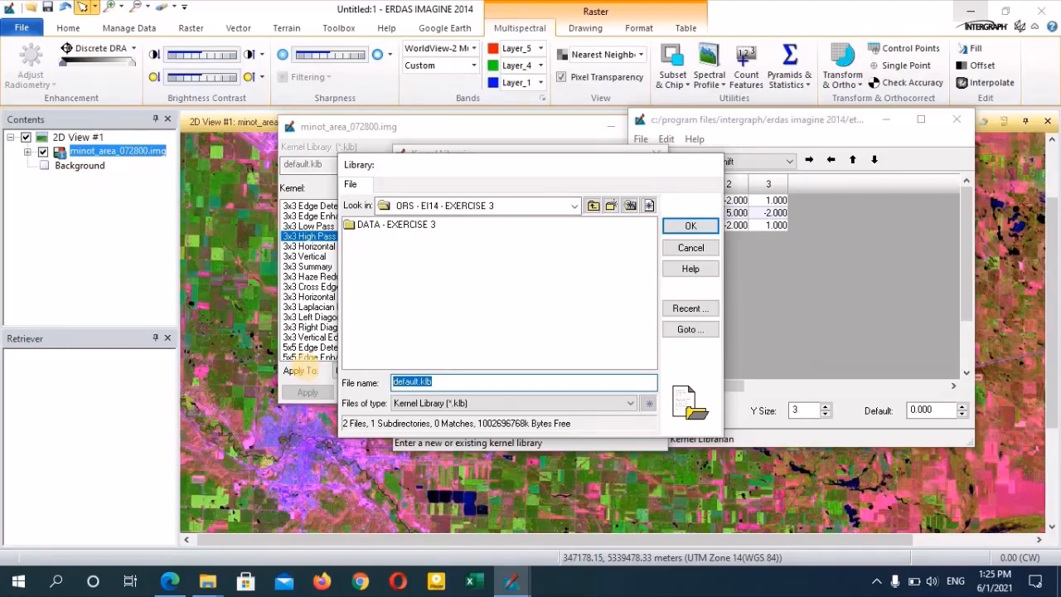
{"action": "type", "text": "libraray1"}
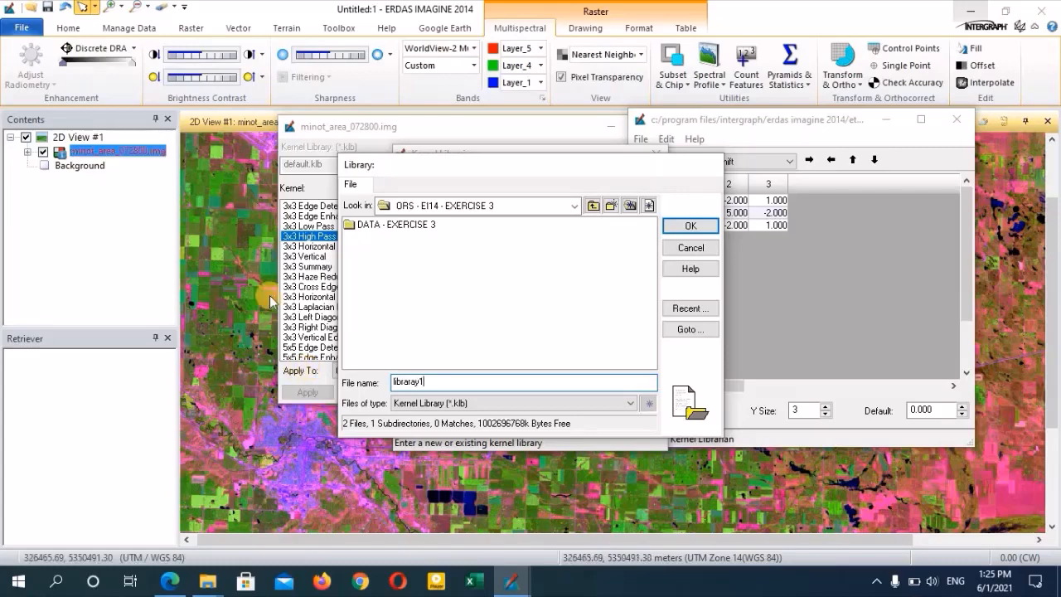
{"action": "key", "text": "Return"}
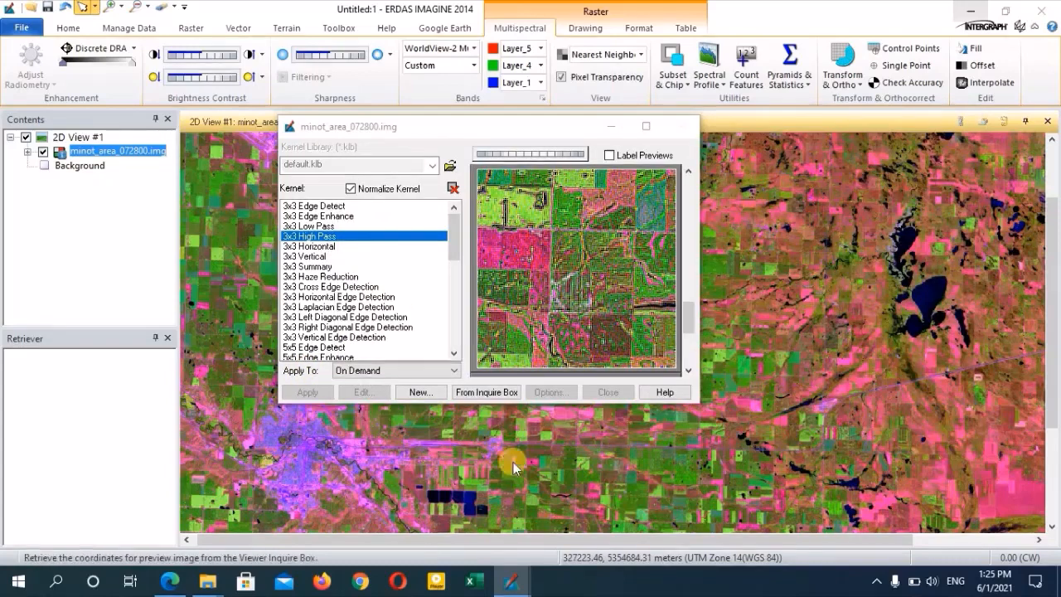
{"action": "mouse_move", "coordinate": [511, 583]}
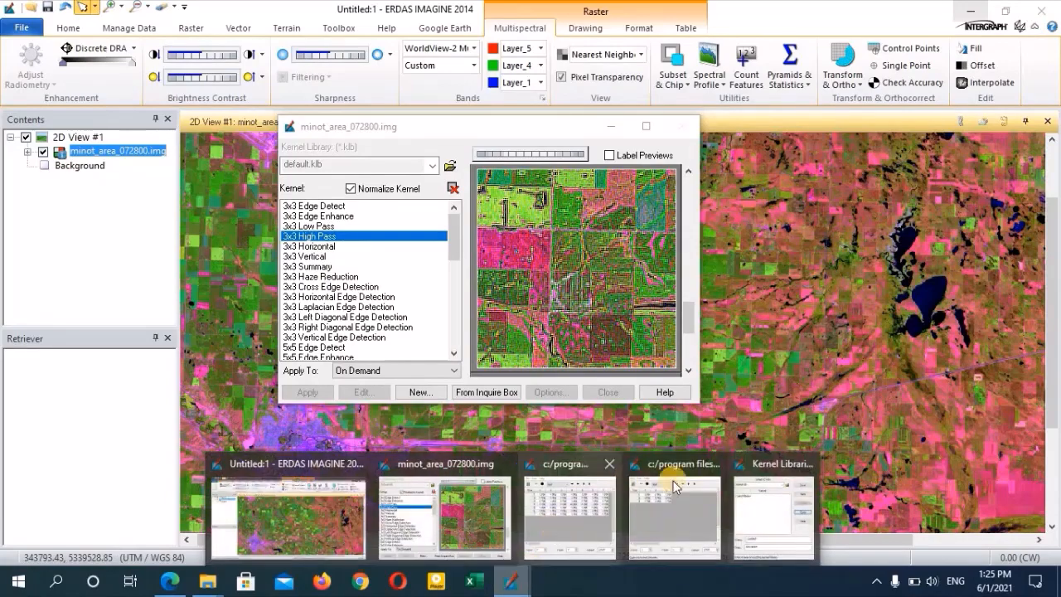
{"action": "left_click", "coordinate": [754, 489]}
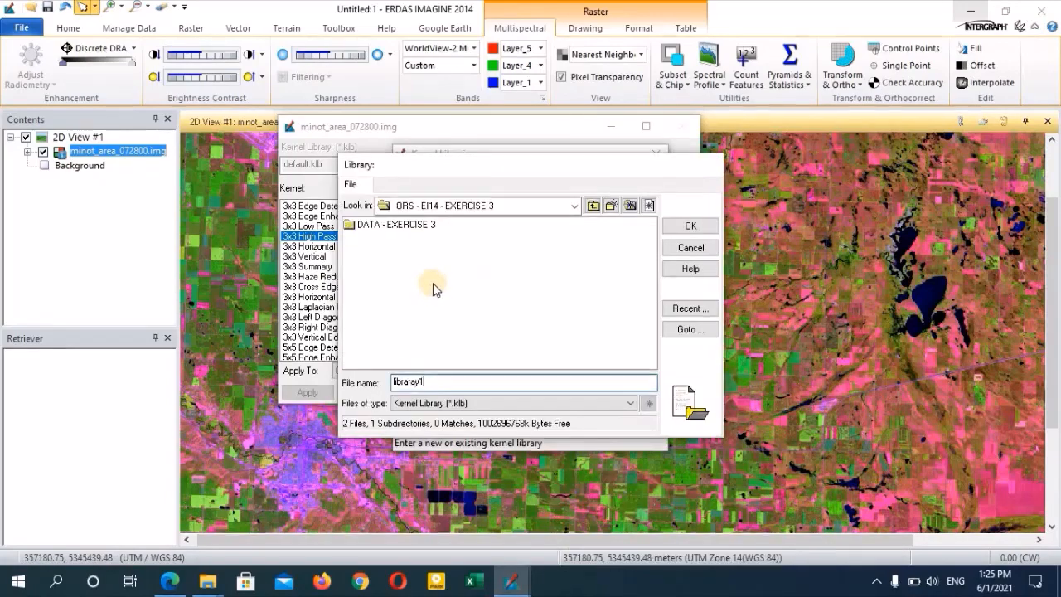
{"action": "left_click", "coordinate": [693, 227]}
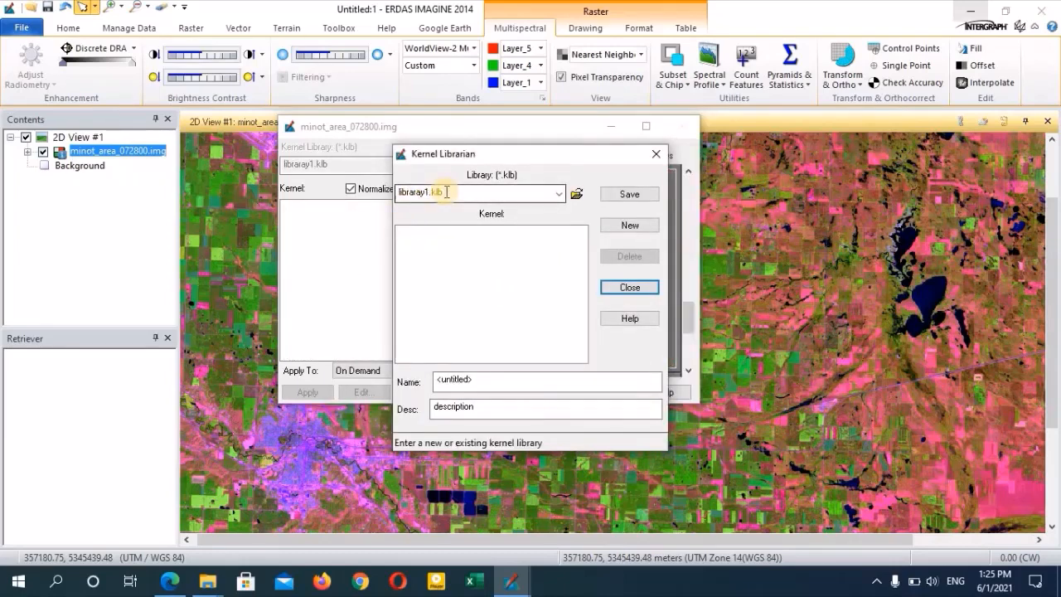
Step: Save the kernel to the library as "3*3 High pass custom" and close the Kernel Librarian
{"action": "left_click", "coordinate": [505, 381]}
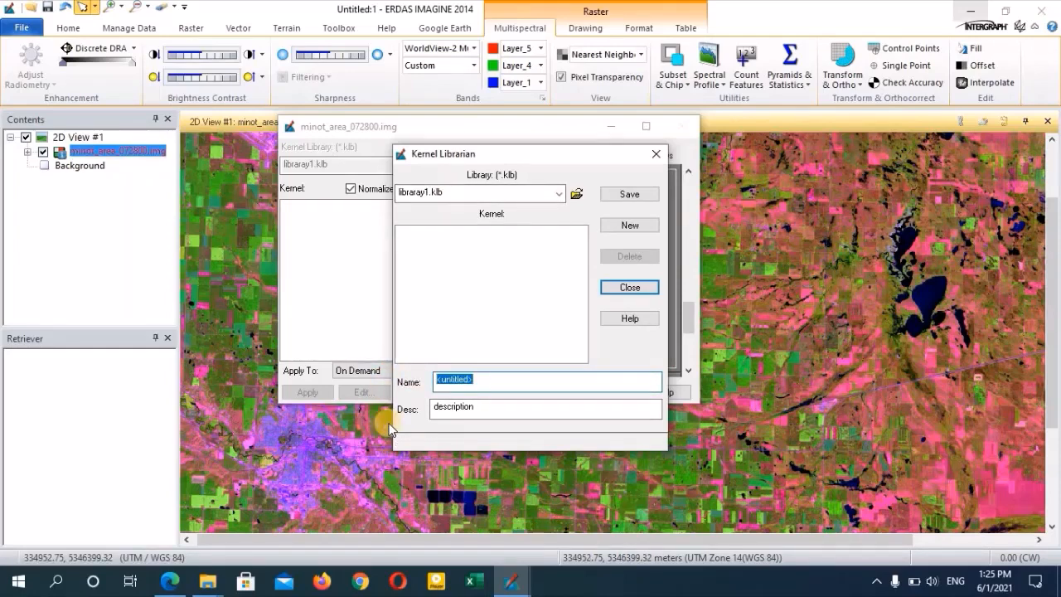
{"action": "type", "text": "3*3 High pass custom"}
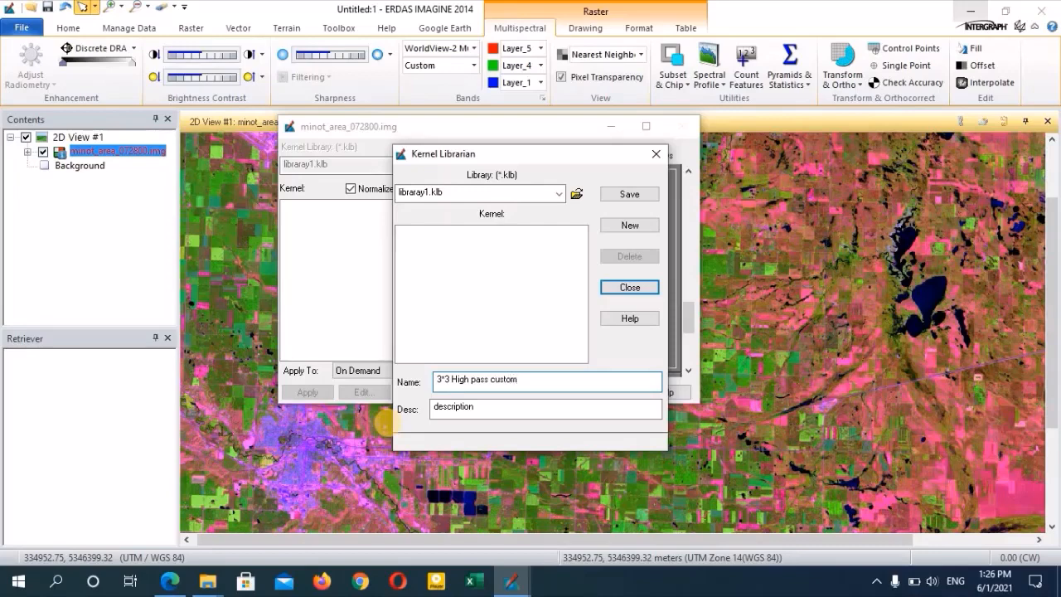
{"action": "left_click", "coordinate": [630, 196]}
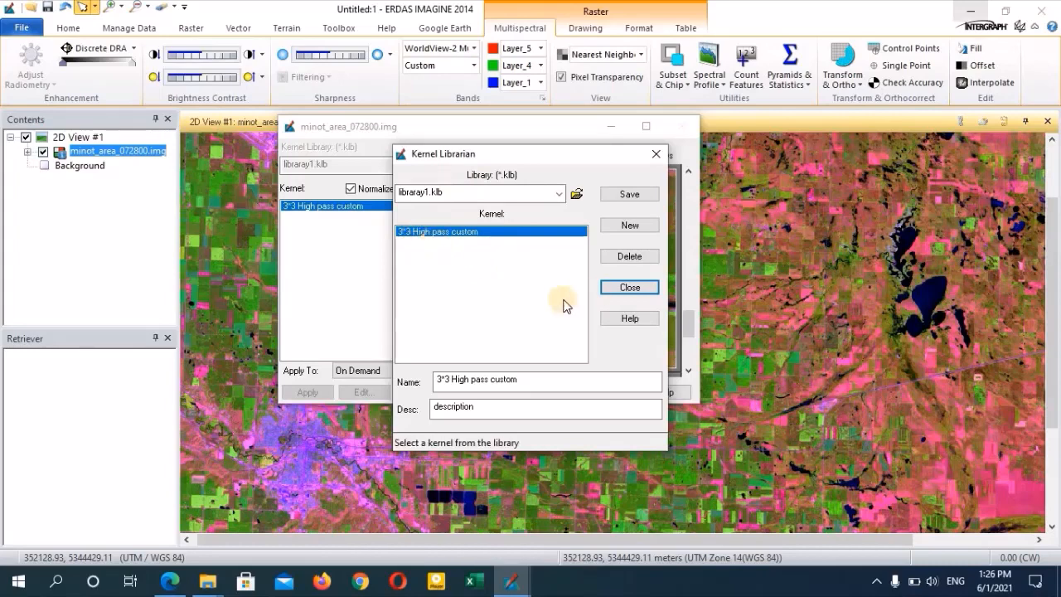
{"action": "left_click", "coordinate": [629, 289]}
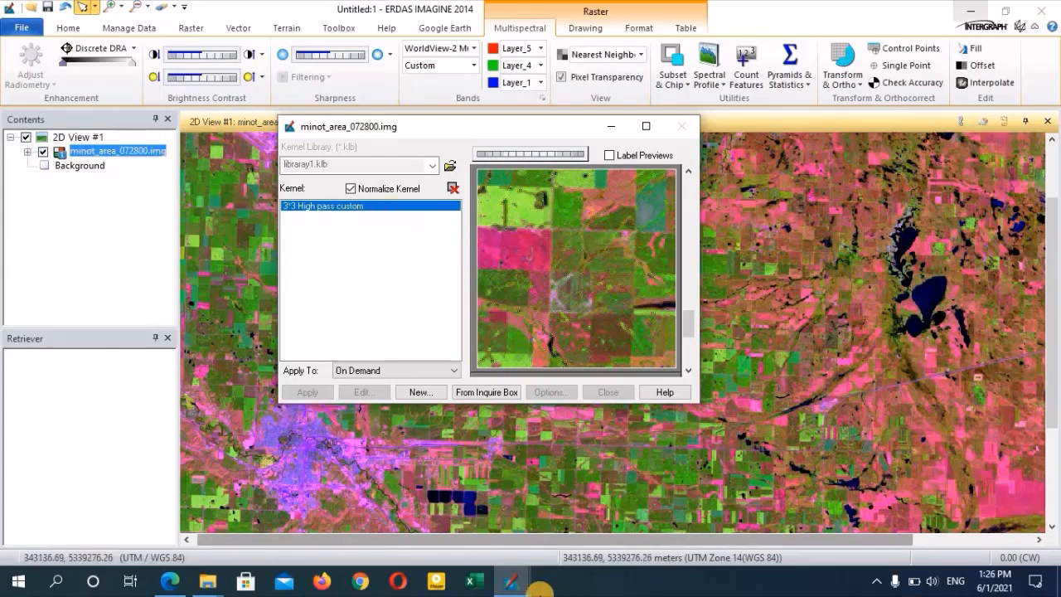
Step: Close the open kernel editor windows and the convolution dialog for minot_area_072800.img
{"action": "mouse_move", "coordinate": [512, 586]}
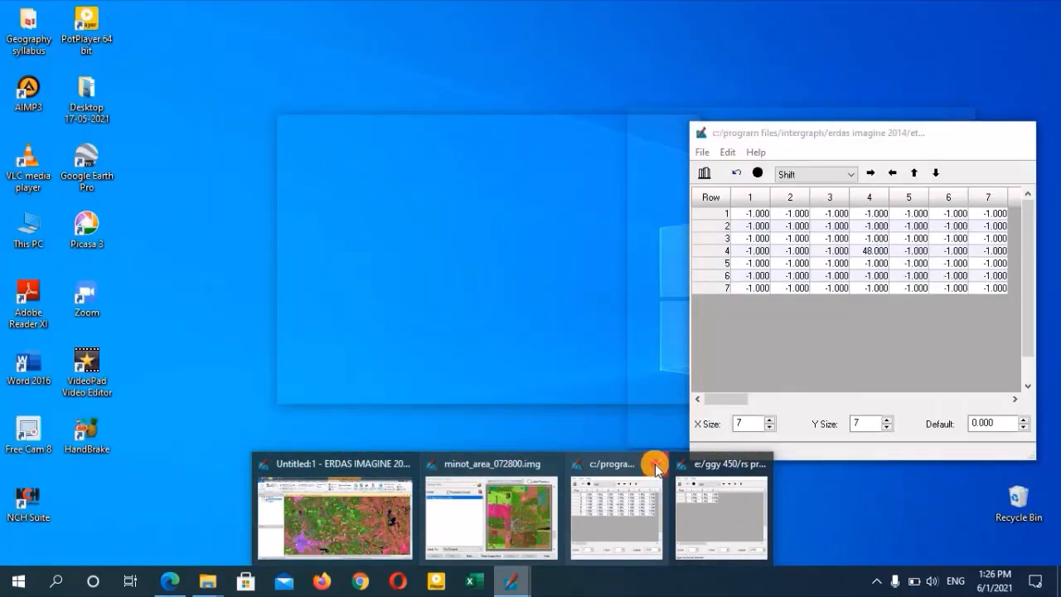
{"action": "left_click", "coordinate": [656, 465]}
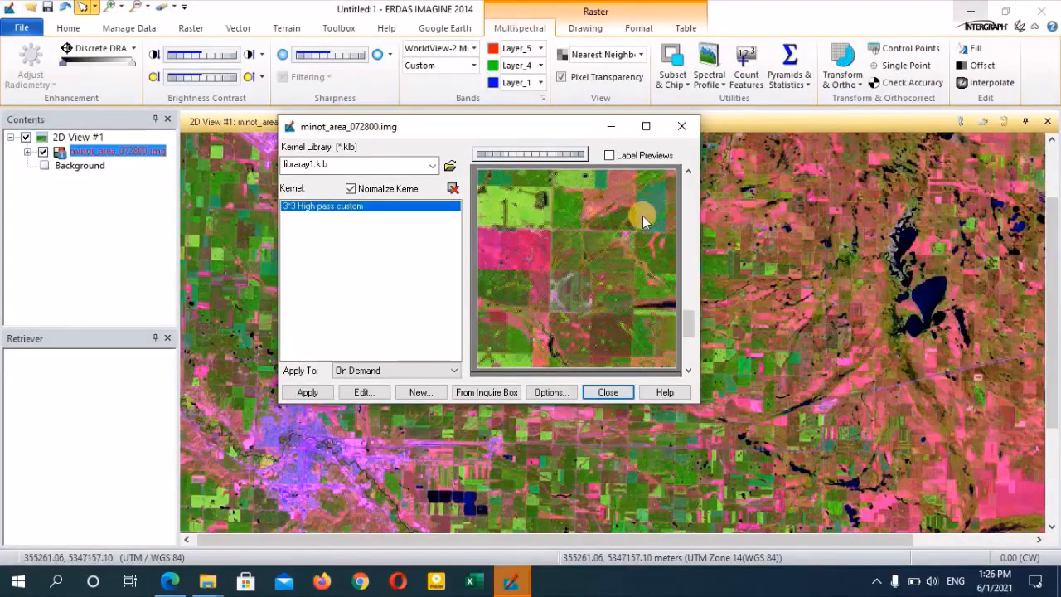
{"action": "mouse_move", "coordinate": [508, 580]}
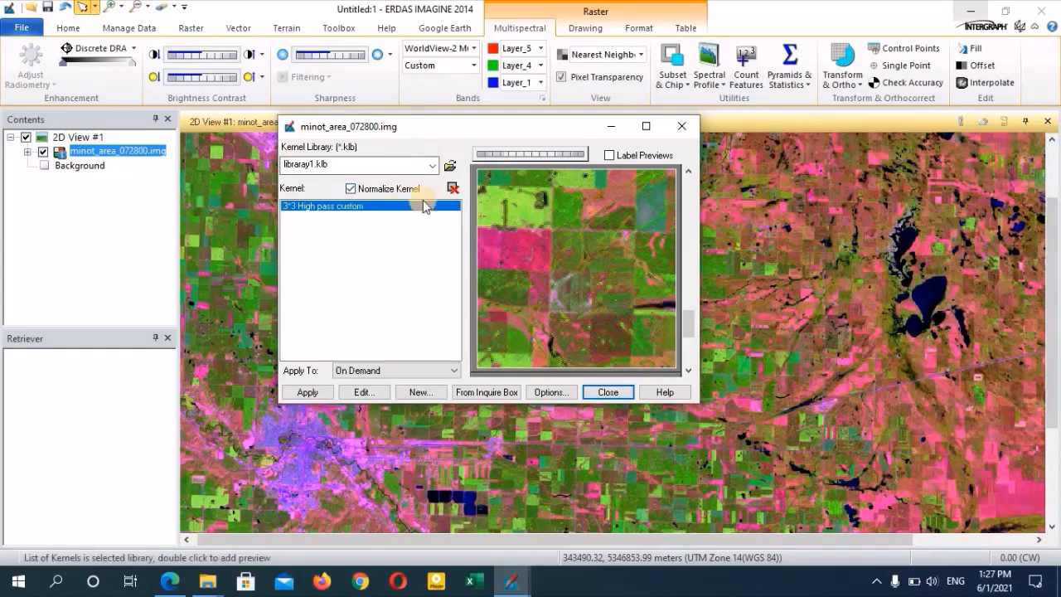
{"action": "left_click", "coordinate": [678, 131]}
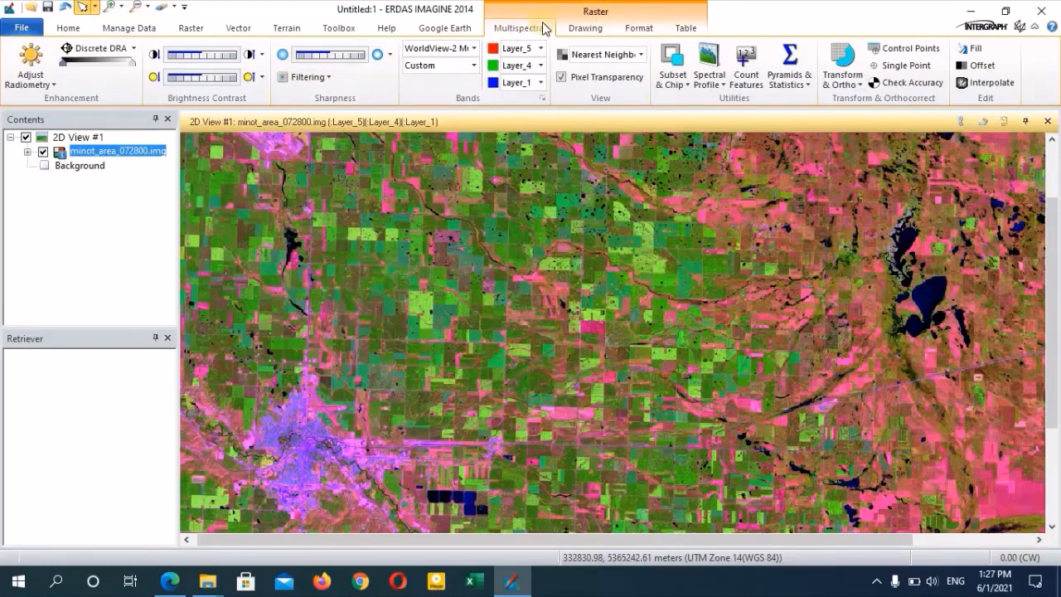
Step: Reopen Convolution Filtering and load the kernel library libraray1.klb from E:/GGY 450/RS Practicles/ORS - EI14 - EXERCISE 3
{"action": "left_click", "coordinate": [307, 76]}
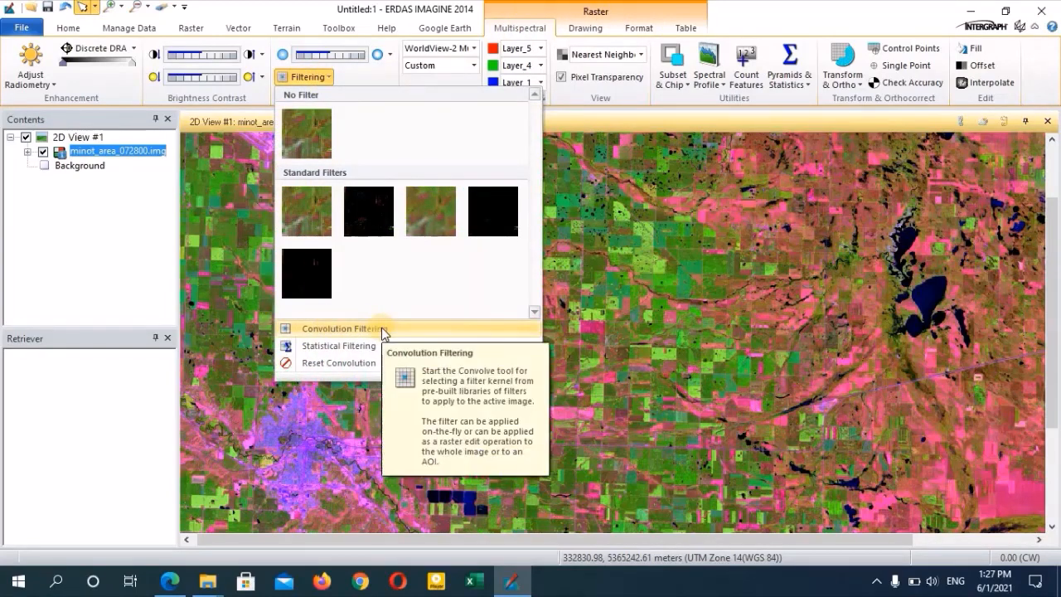
{"action": "left_click", "coordinate": [383, 330]}
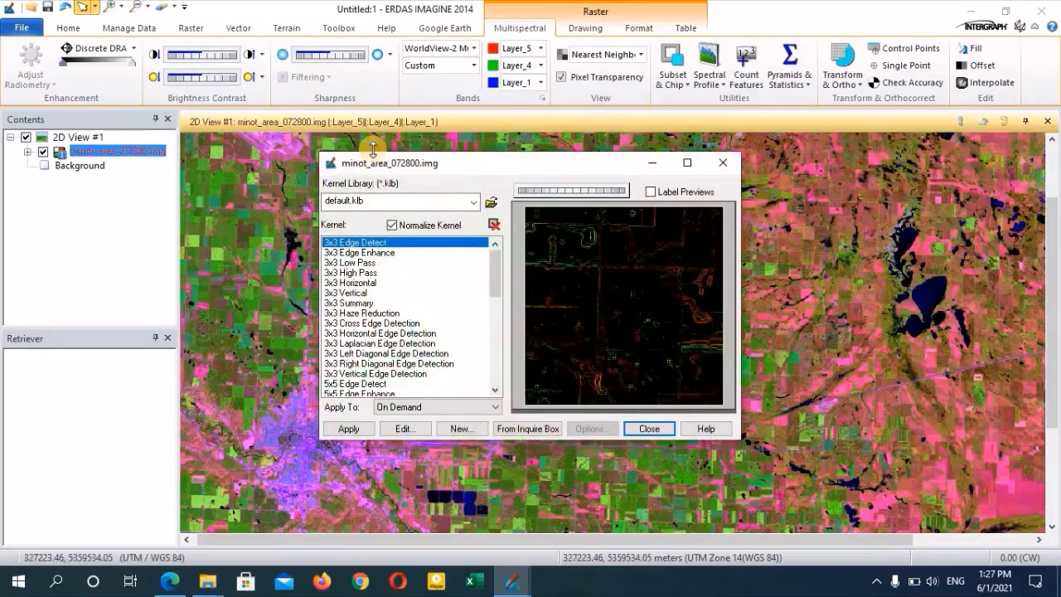
{"action": "left_click", "coordinate": [492, 203]}
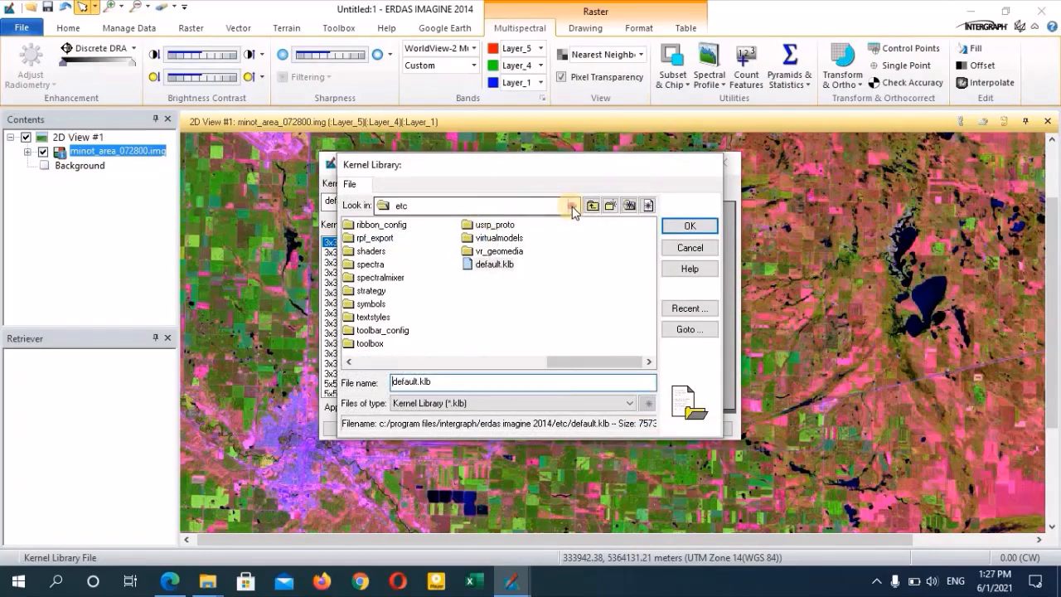
{"action": "left_click", "coordinate": [572, 205]}
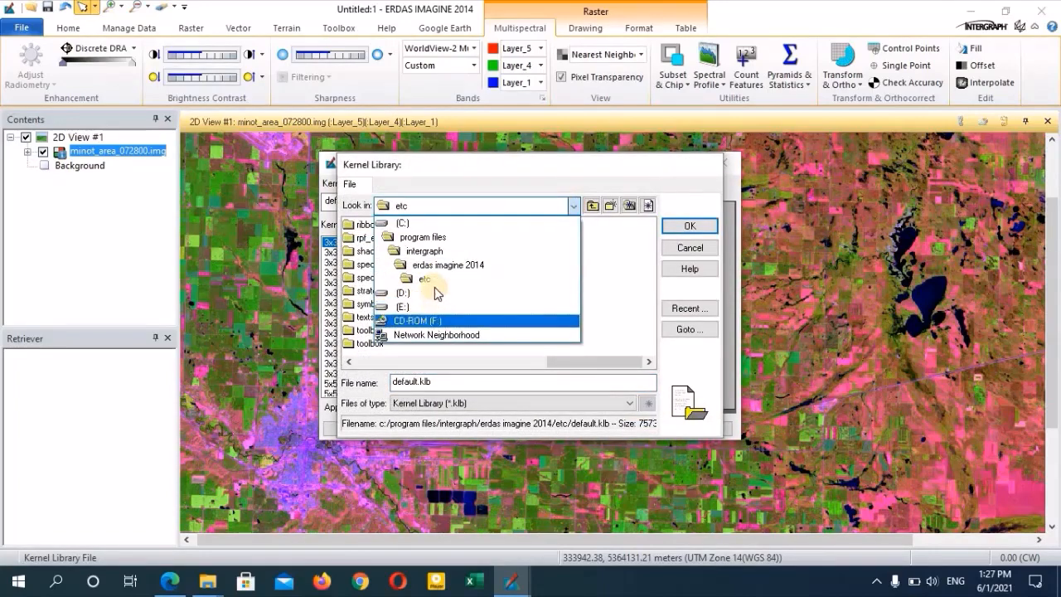
{"action": "left_click", "coordinate": [419, 306]}
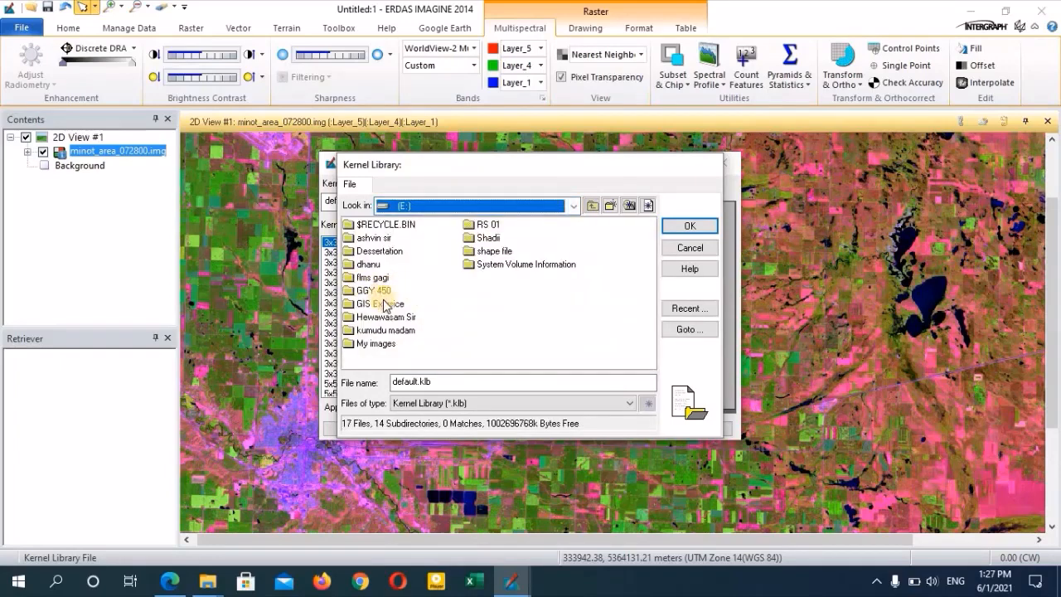
{"action": "double_click", "coordinate": [372, 291]}
{"action": "double_click", "coordinate": [377, 226]}
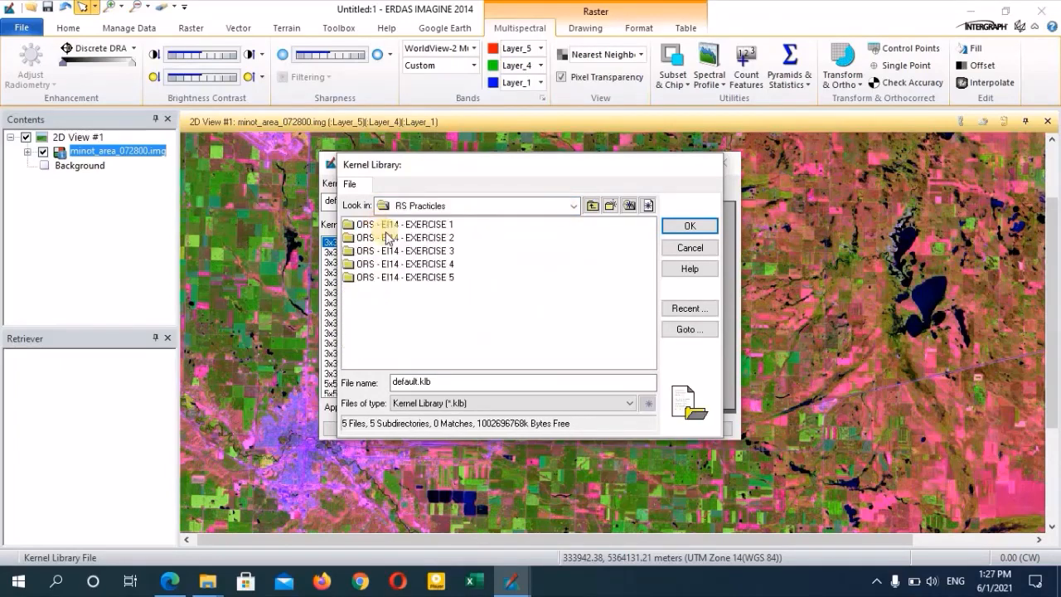
{"action": "double_click", "coordinate": [424, 252]}
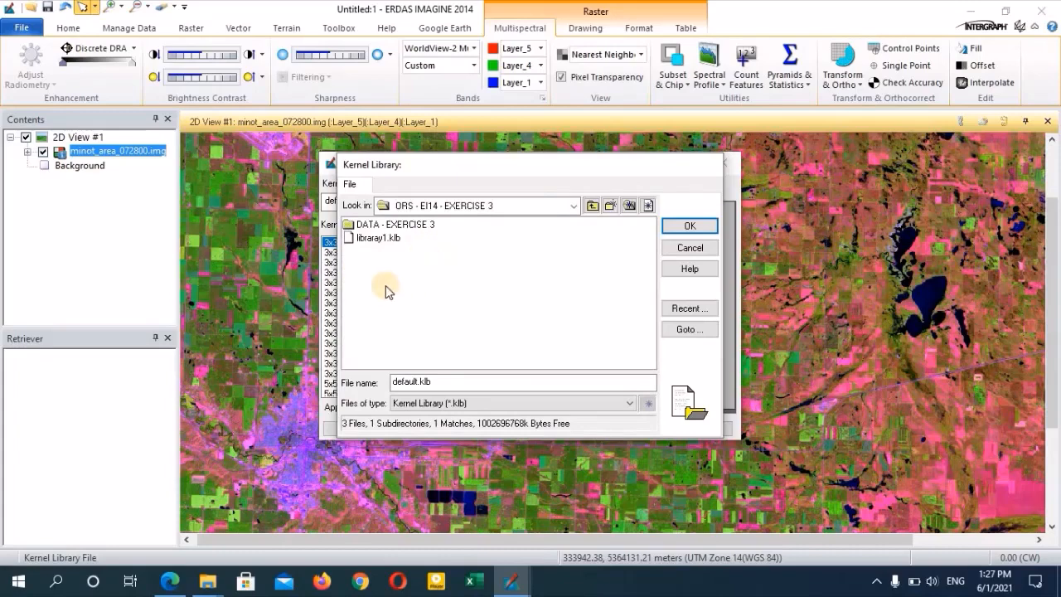
{"action": "left_click", "coordinate": [383, 239]}
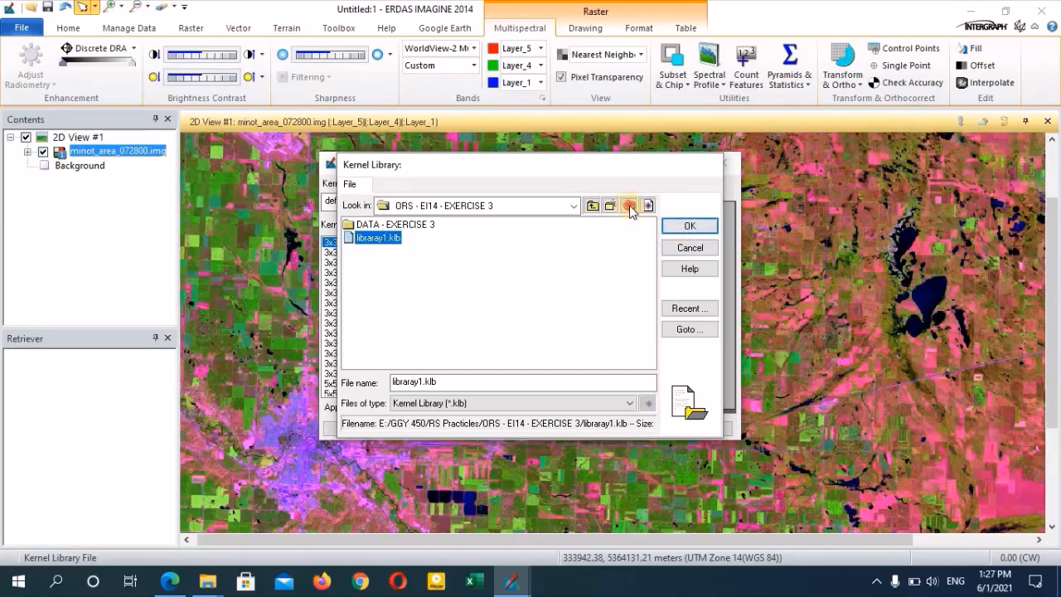
{"action": "left_click", "coordinate": [684, 228]}
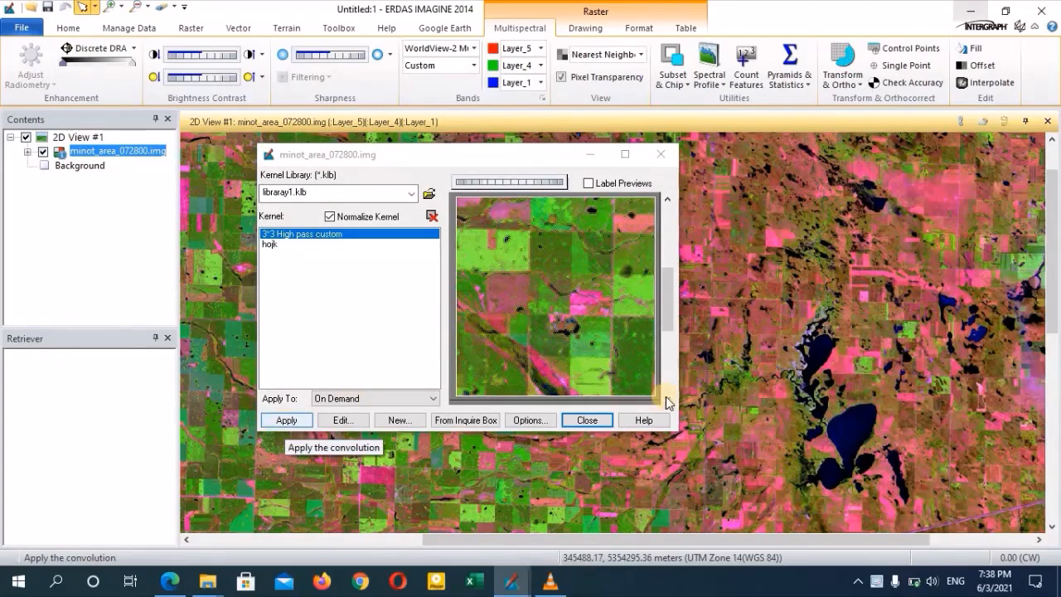
Step: Close the convolution dialog and fit the whole minot_area_072800.img image to the view frame
{"action": "left_click", "coordinate": [587, 420]}
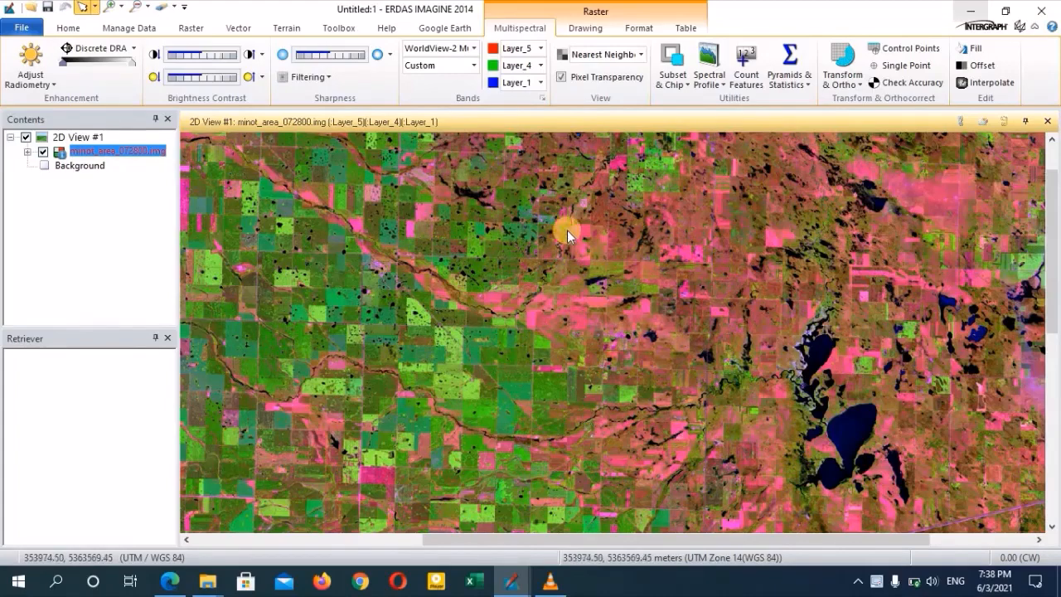
{"action": "scroll", "coordinate": [487, 222], "scroll_direction": "down", "scroll_amount": 2}
{"action": "scroll", "coordinate": [487, 222], "scroll_direction": "up", "scroll_amount": 2}
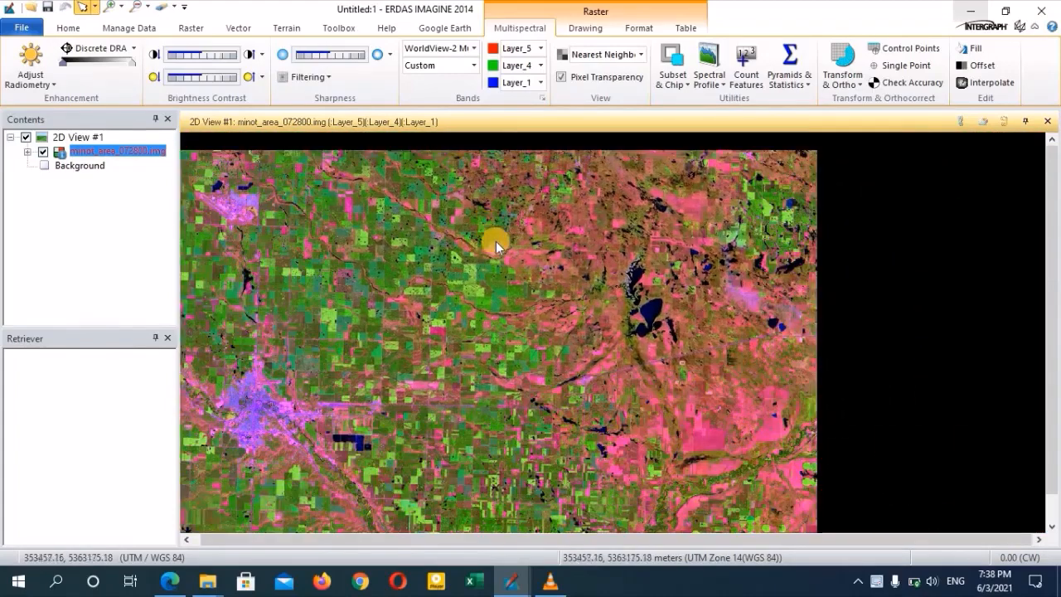
{"action": "left_click", "coordinate": [68, 28]}
{"action": "left_click", "coordinate": [253, 58]}
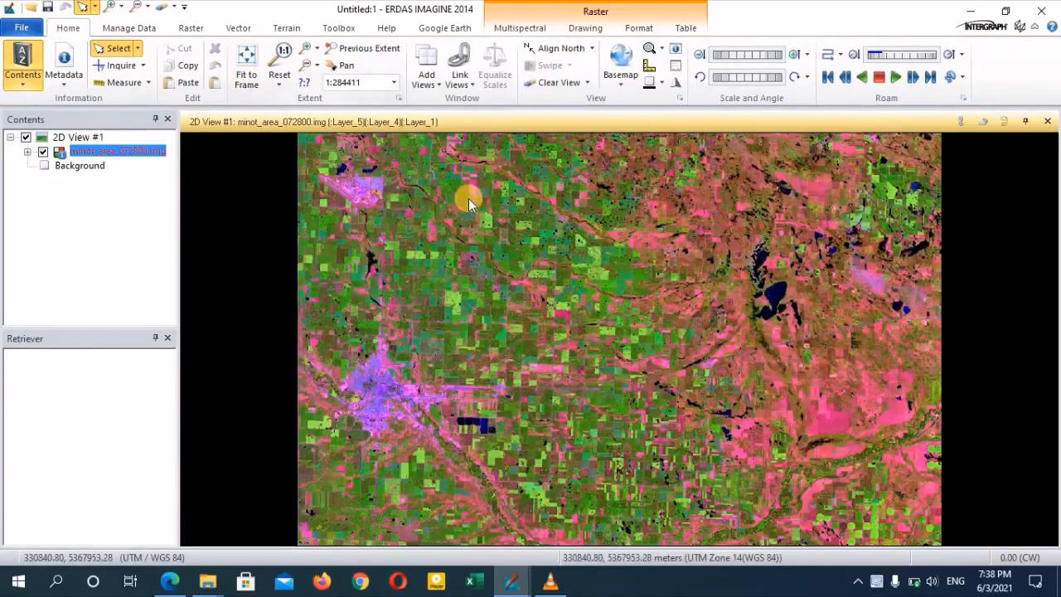
Step: Examine the fields and the dark winding river channel in the image at close range
{"action": "scroll", "coordinate": [464, 252], "scroll_direction": "up", "scroll_amount": 3}
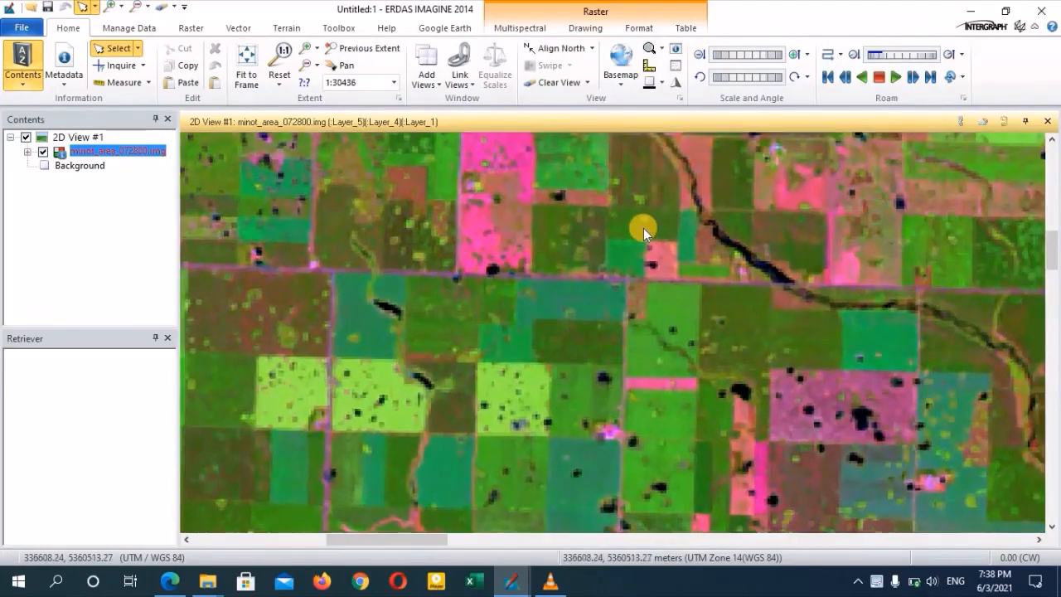
{"action": "scroll", "coordinate": [526, 279], "scroll_direction": "up", "scroll_amount": 2}
{"action": "scroll", "coordinate": [522, 275], "scroll_direction": "up", "scroll_amount": 2}
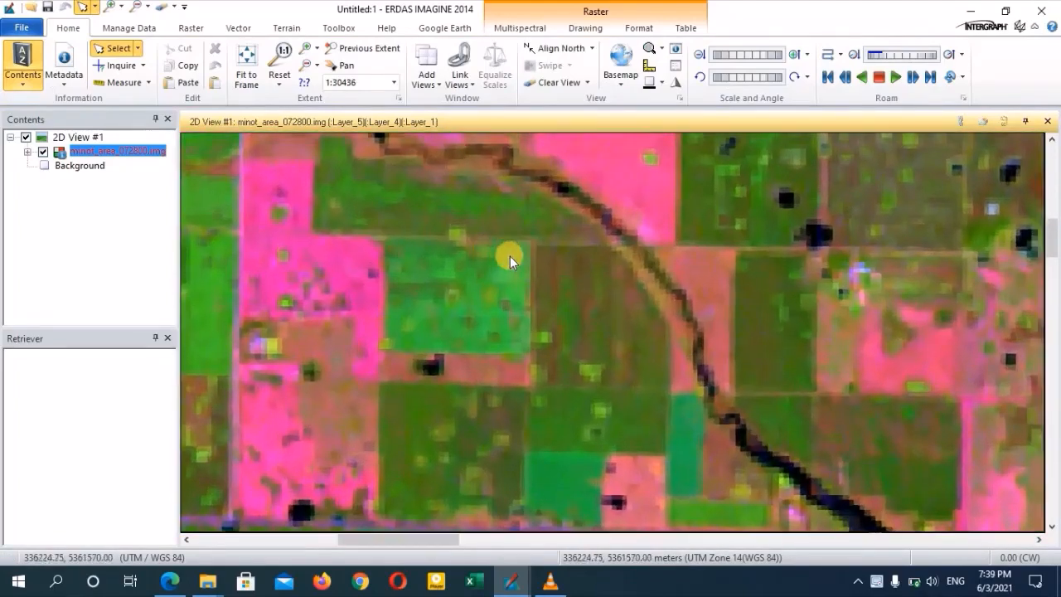
{"action": "scroll", "coordinate": [528, 256], "scroll_direction": "down", "scroll_amount": 1}
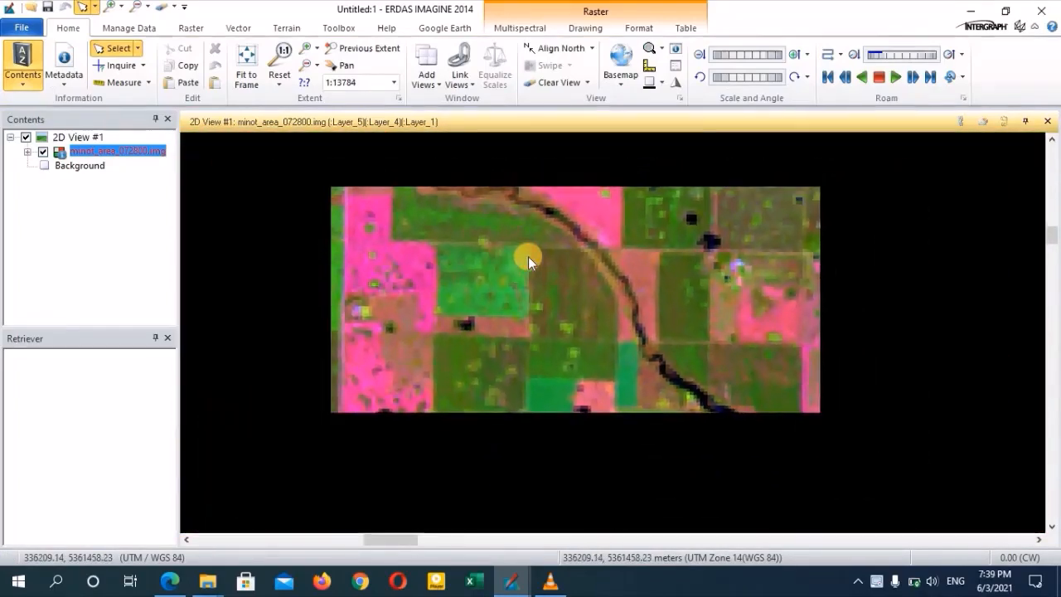
Step: Examine the wider landscape surrounding the river channel in minot_area_072800.img at progressively smaller scales
{"action": "scroll", "coordinate": [525, 257], "scroll_direction": "down", "scroll_amount": 2}
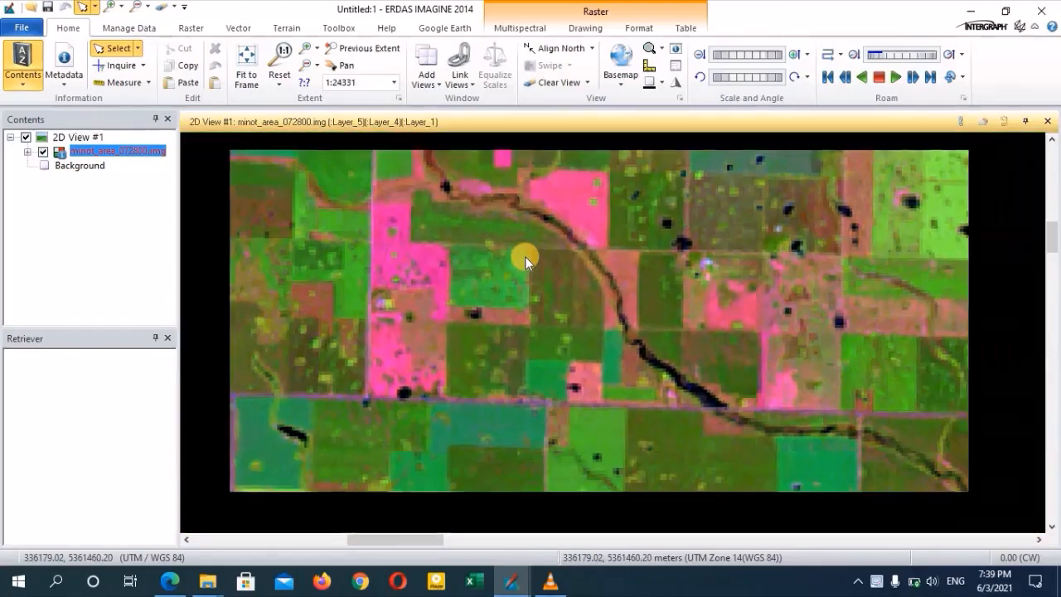
{"action": "scroll", "coordinate": [525, 257], "scroll_direction": "down", "scroll_amount": 1}
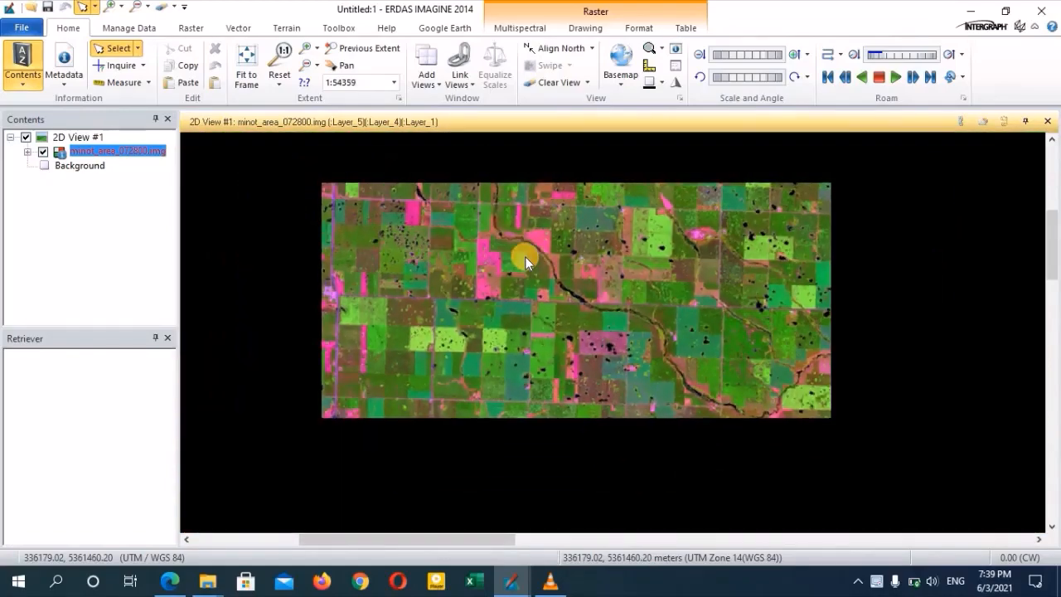
{"action": "scroll", "coordinate": [525, 257], "scroll_direction": "down", "scroll_amount": 2}
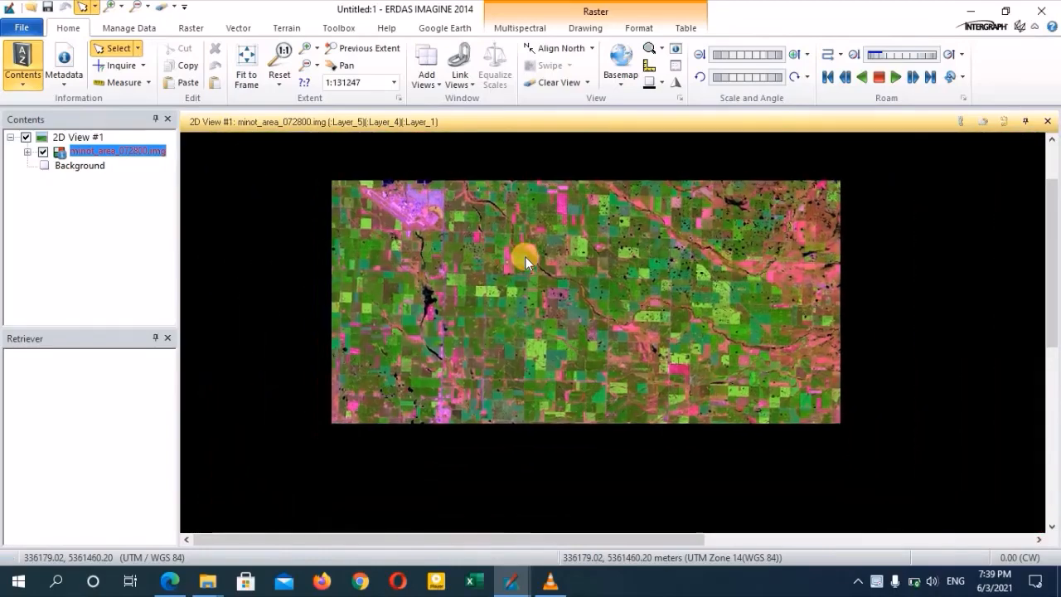
{"action": "left_click_drag", "start_coordinate": [706, 210], "coordinate": [539, 201]}
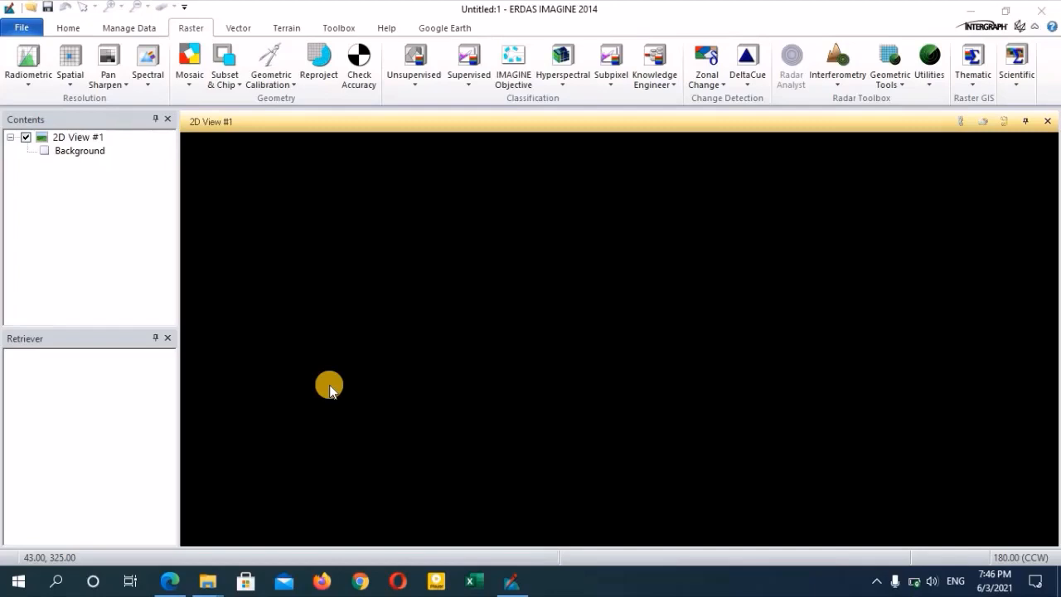
Step: Open the spatial Convolution filtering dialog for a new filter run
{"action": "left_click", "coordinate": [68, 29]}
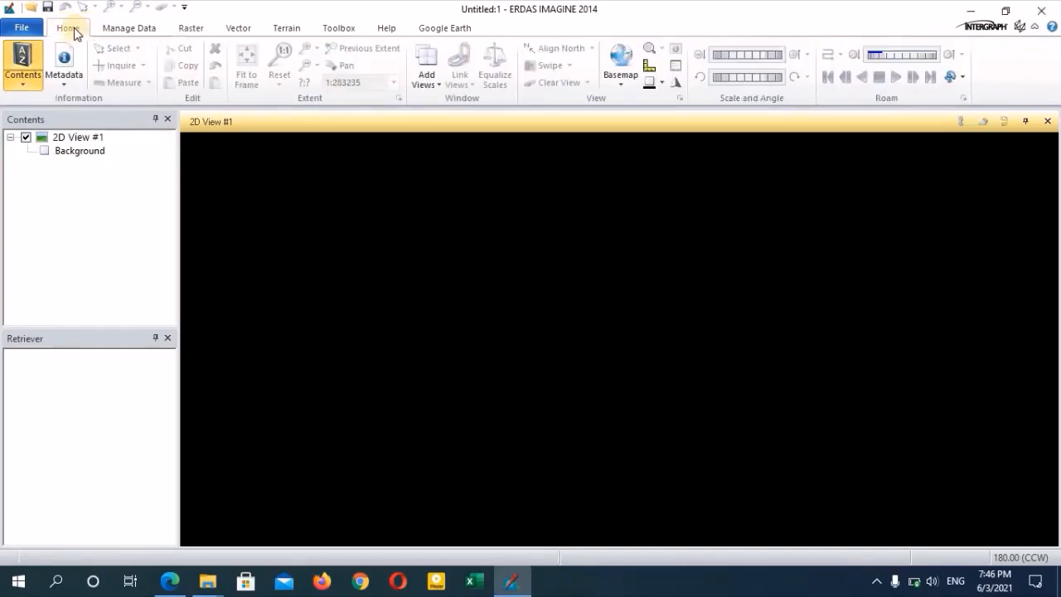
{"action": "left_click", "coordinate": [197, 28]}
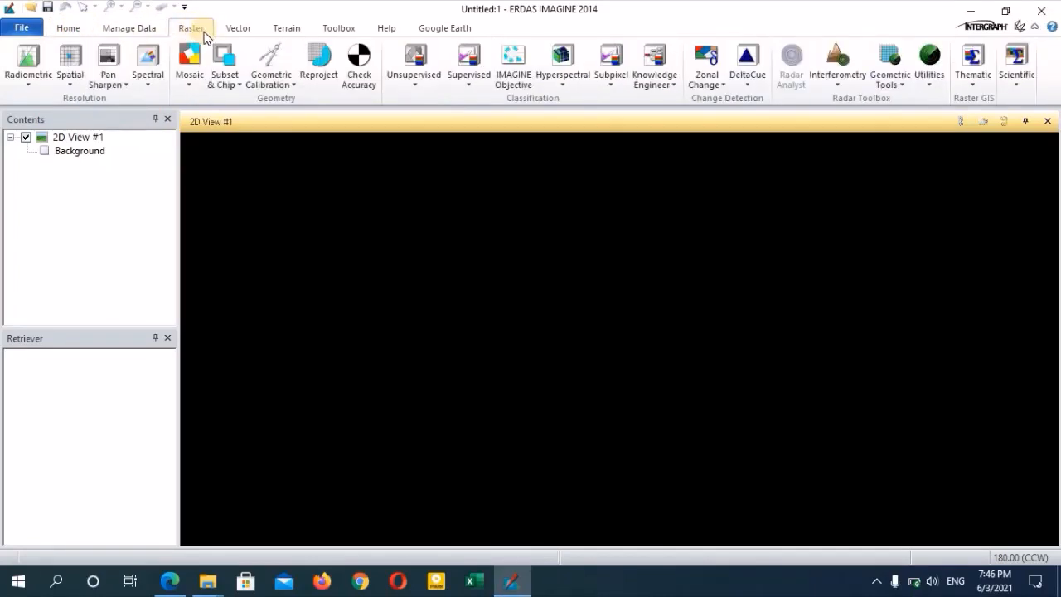
{"action": "left_click", "coordinate": [72, 88]}
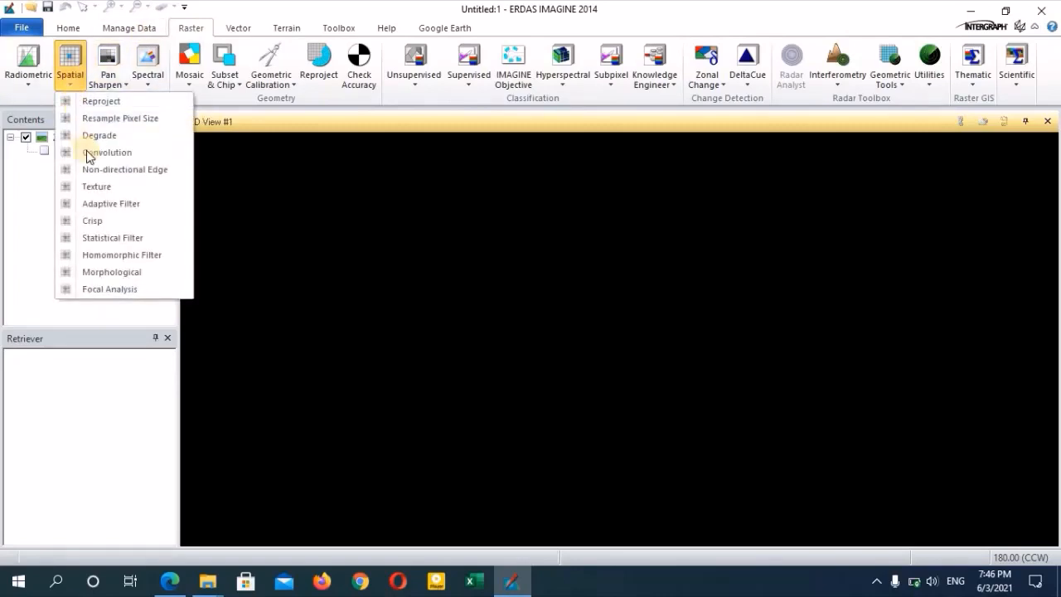
{"action": "left_click", "coordinate": [144, 155]}
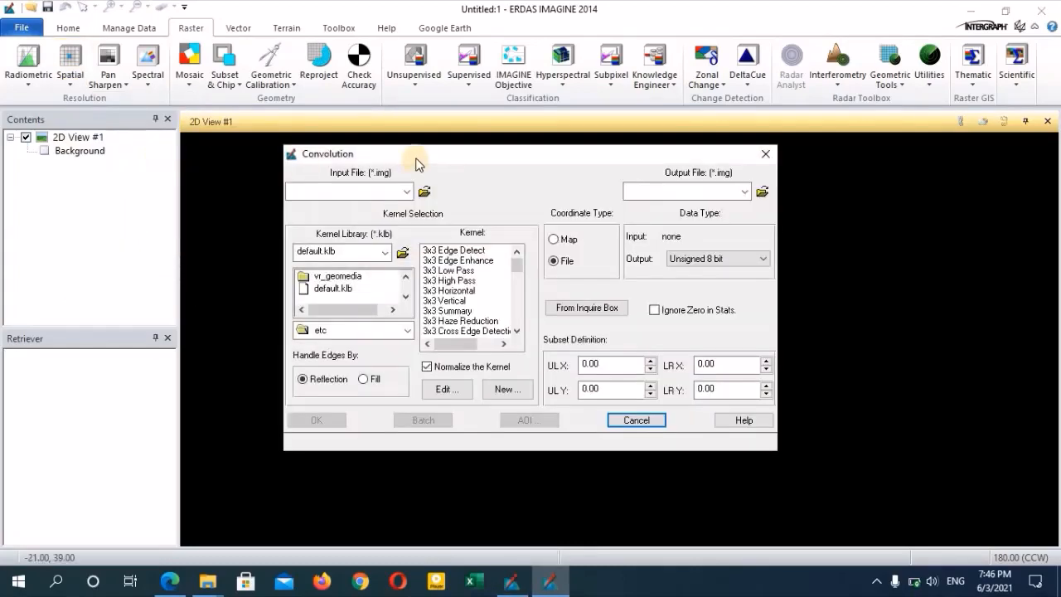
{"action": "left_click_drag", "start_coordinate": [413, 155], "coordinate": [426, 158]}
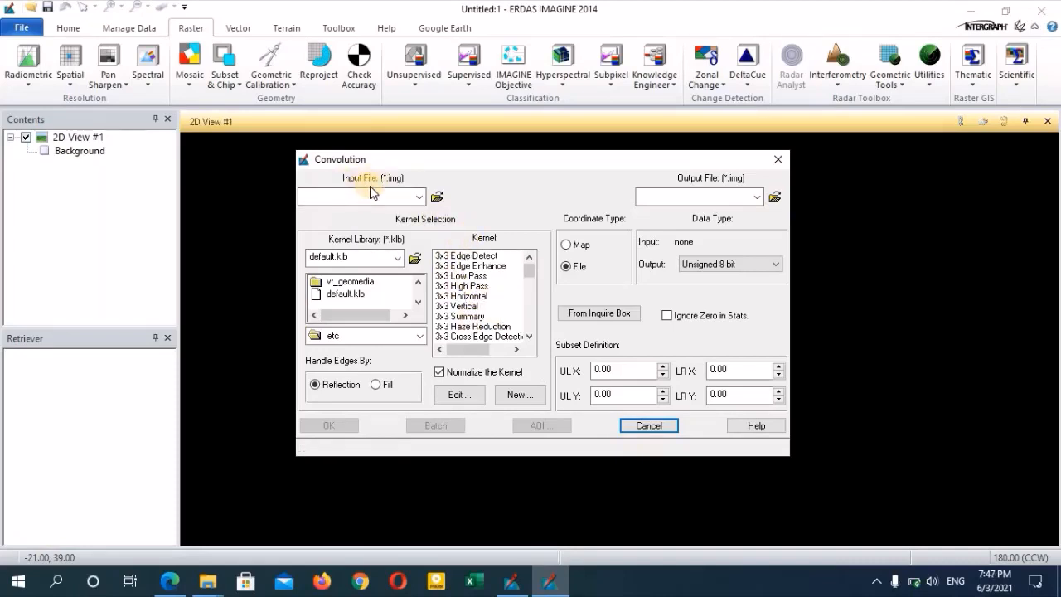
Step: Set the convolution input file to minot_area_072800.img from E:/GGY 450/RS Practicles/ORS - EI14 - EXERCISE 3/DATA - EXERCISE 3
{"action": "left_click", "coordinate": [437, 197]}
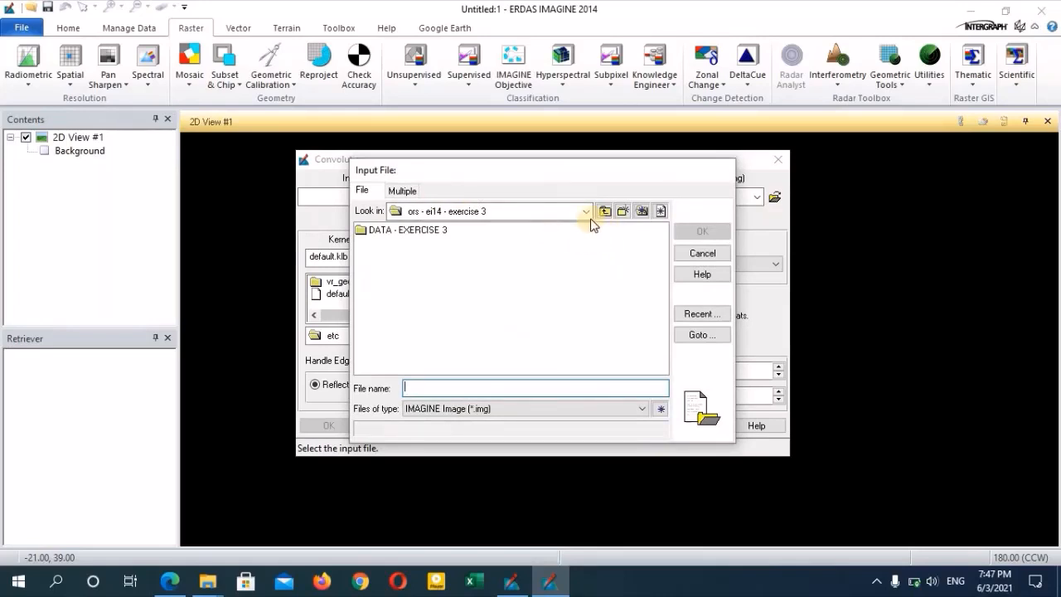
{"action": "left_click", "coordinate": [586, 212]}
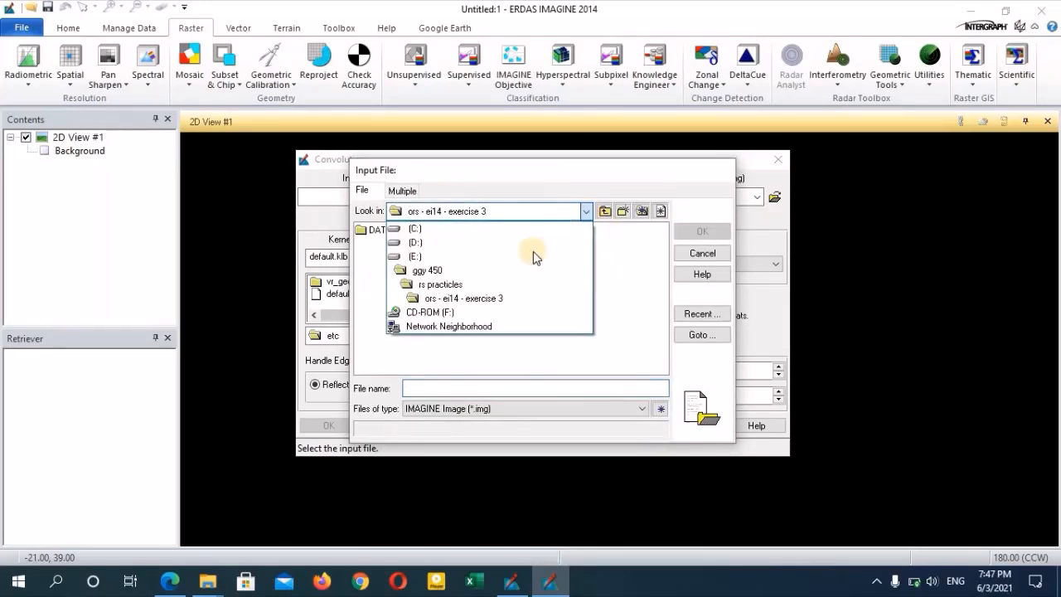
{"action": "left_click", "coordinate": [450, 256]}
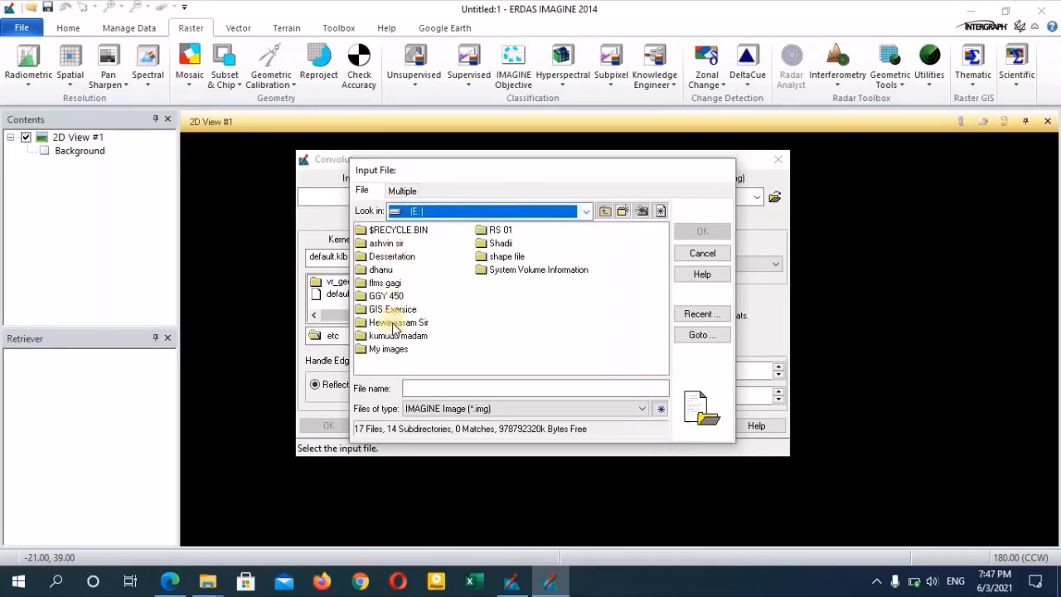
{"action": "left_click", "coordinate": [387, 296]}
{"action": "double_click", "coordinate": [387, 296]}
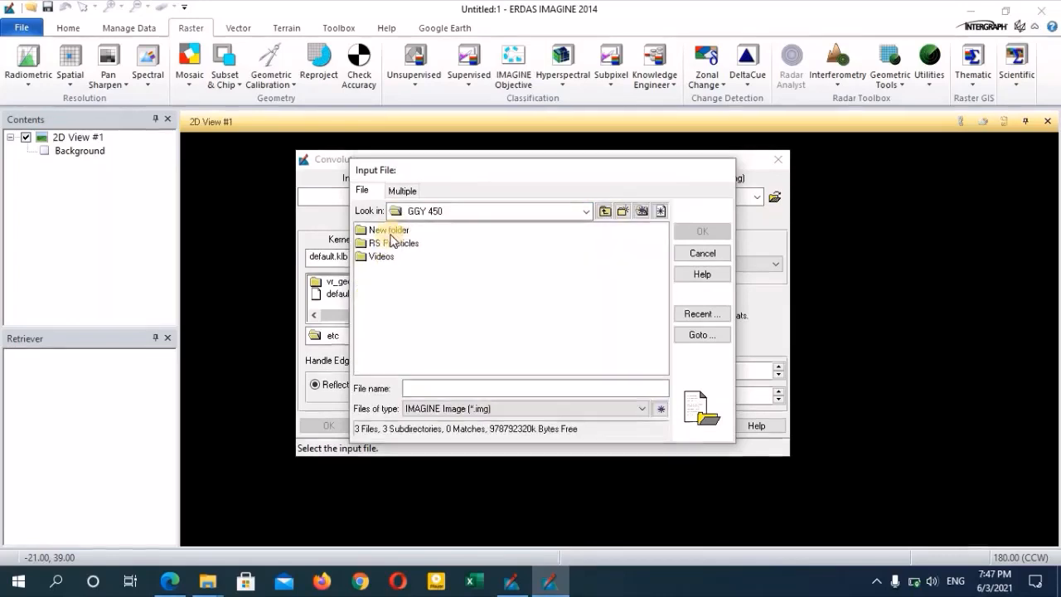
{"action": "double_click", "coordinate": [377, 230]}
{"action": "double_click", "coordinate": [388, 231]}
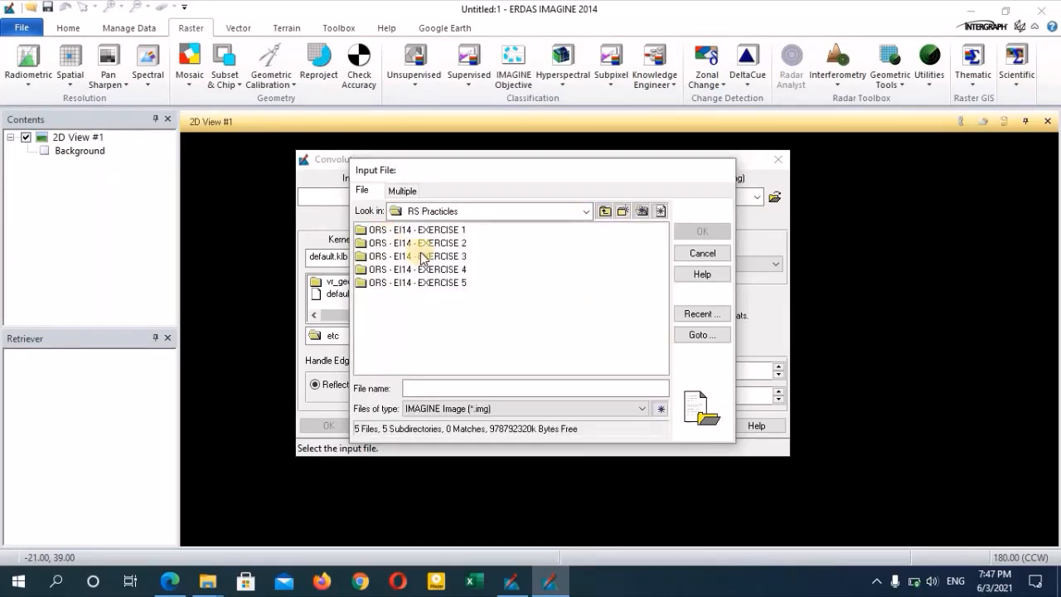
{"action": "double_click", "coordinate": [423, 257]}
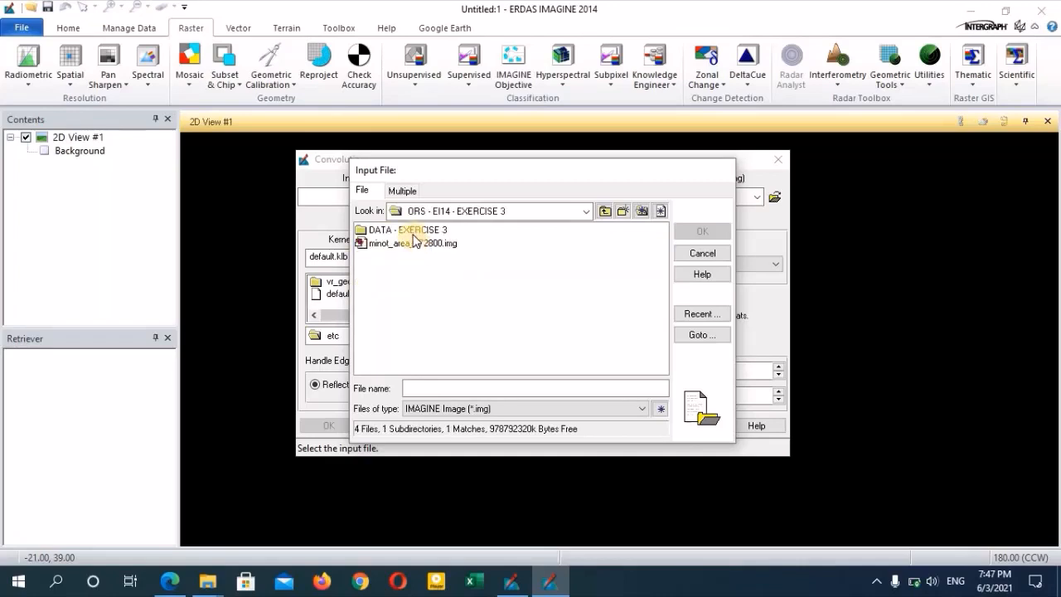
{"action": "double_click", "coordinate": [416, 231]}
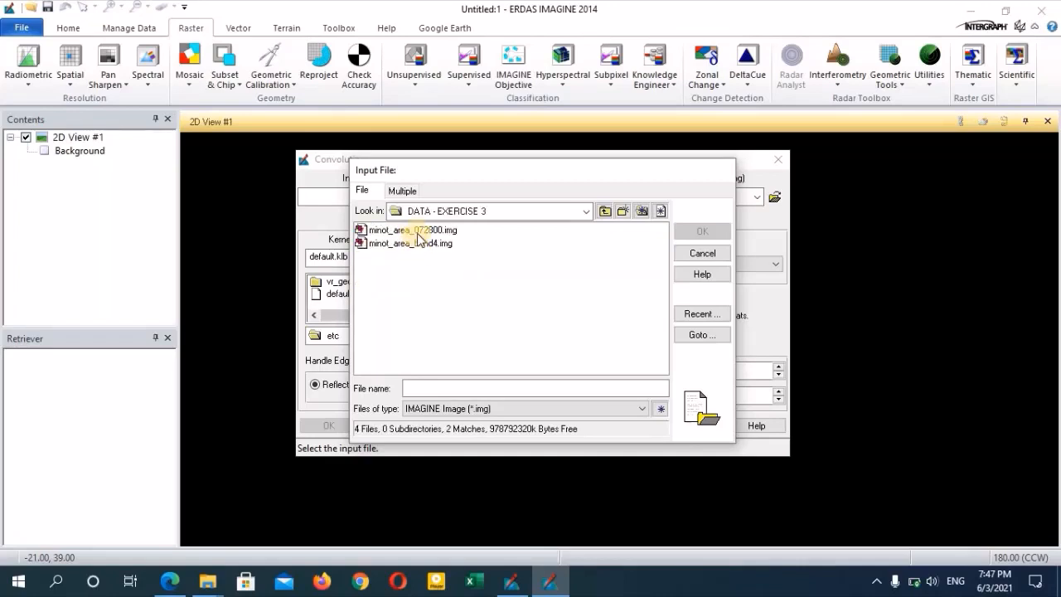
{"action": "left_click", "coordinate": [419, 231]}
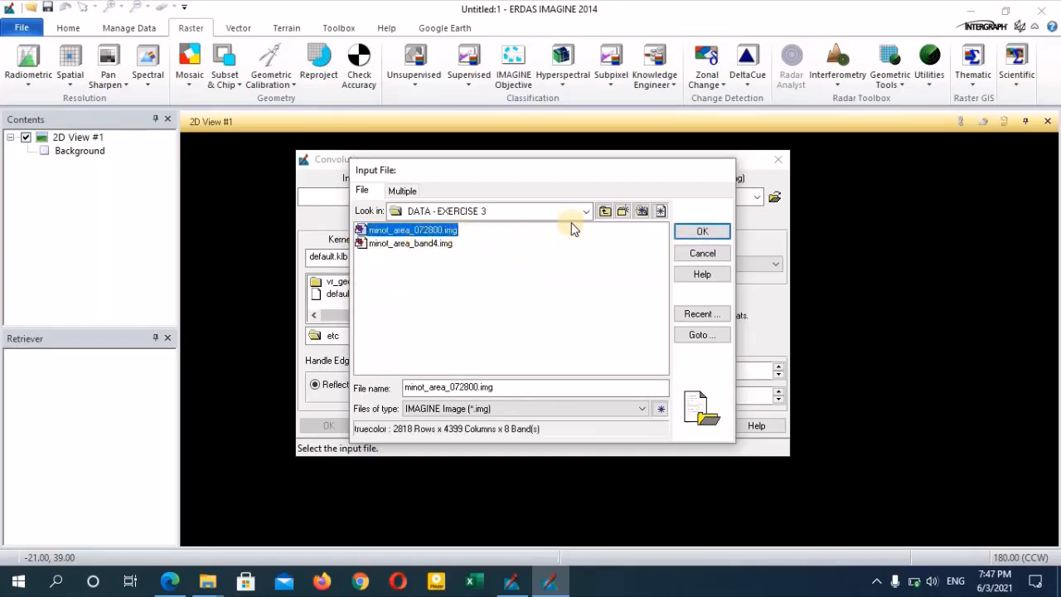
{"action": "left_click", "coordinate": [702, 233]}
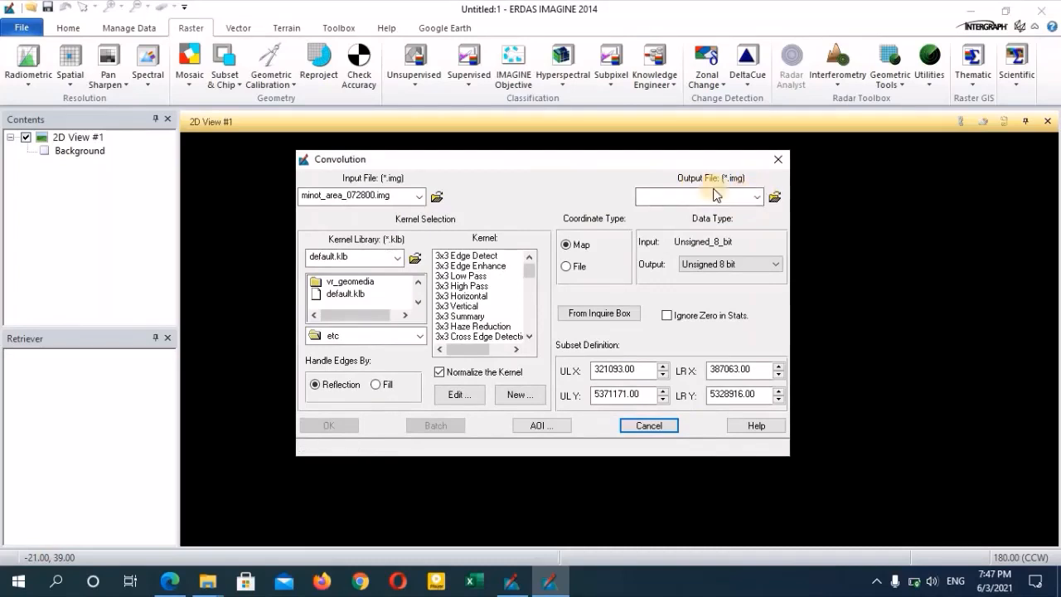
Step: Set the output file to "high pass image" in the ORS - EI14 - EXERCISE 3 folder as an IMAGINE image
{"action": "left_click", "coordinate": [774, 198]}
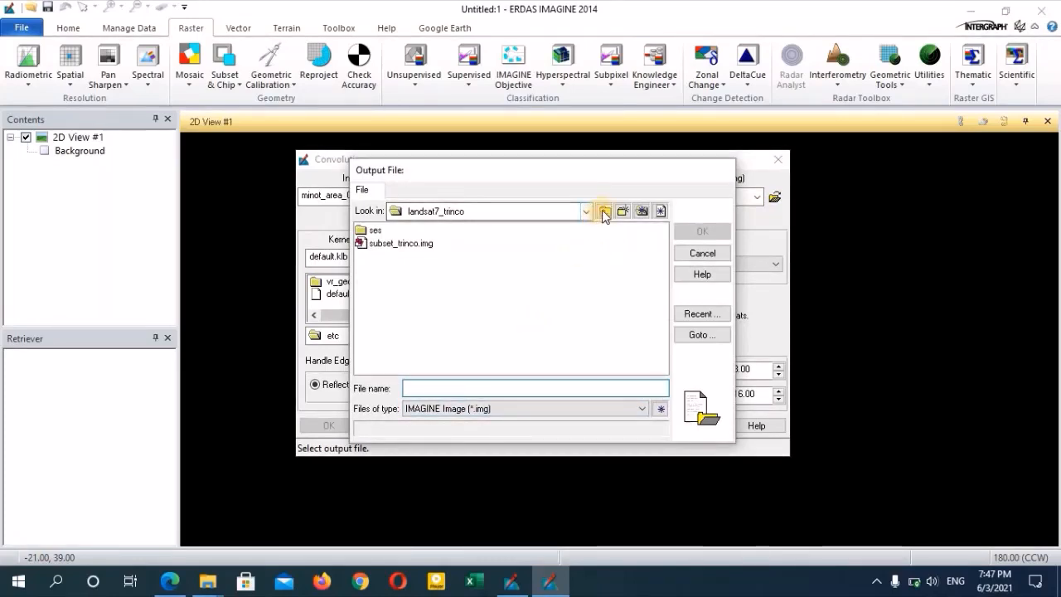
{"action": "left_click", "coordinate": [605, 210]}
{"action": "left_click", "coordinate": [604, 211]}
{"action": "left_click", "coordinate": [604, 210]}
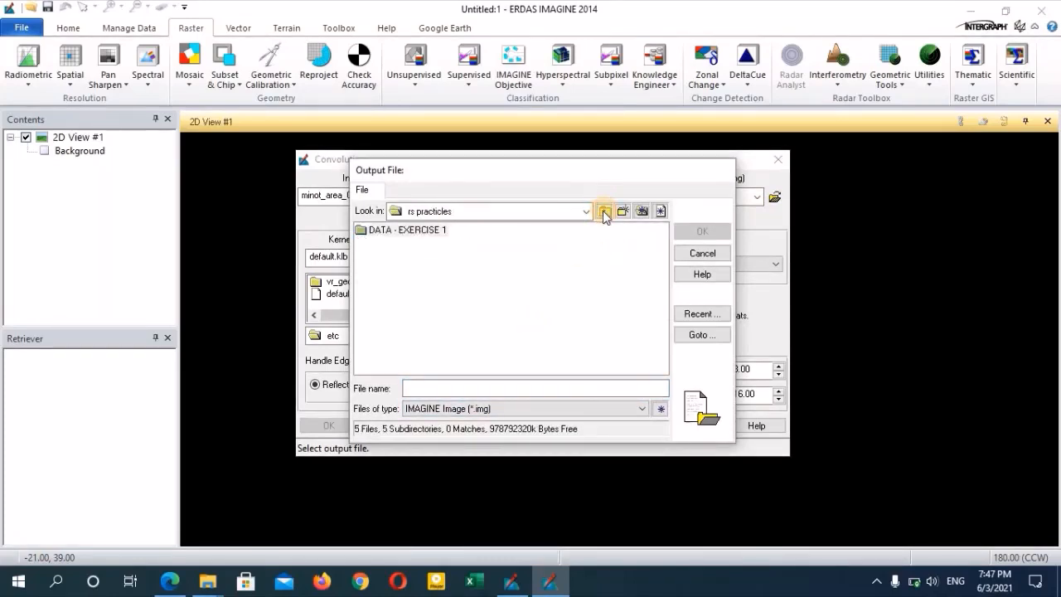
{"action": "double_click", "coordinate": [452, 257]}
{"action": "left_click", "coordinate": [407, 389]}
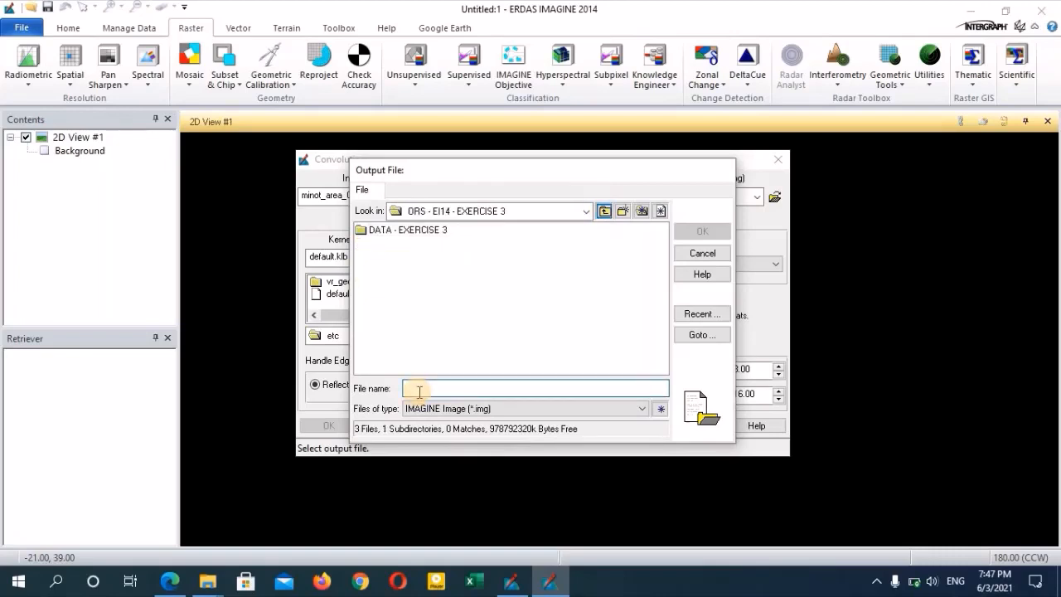
{"action": "type", "text": "high pass"}
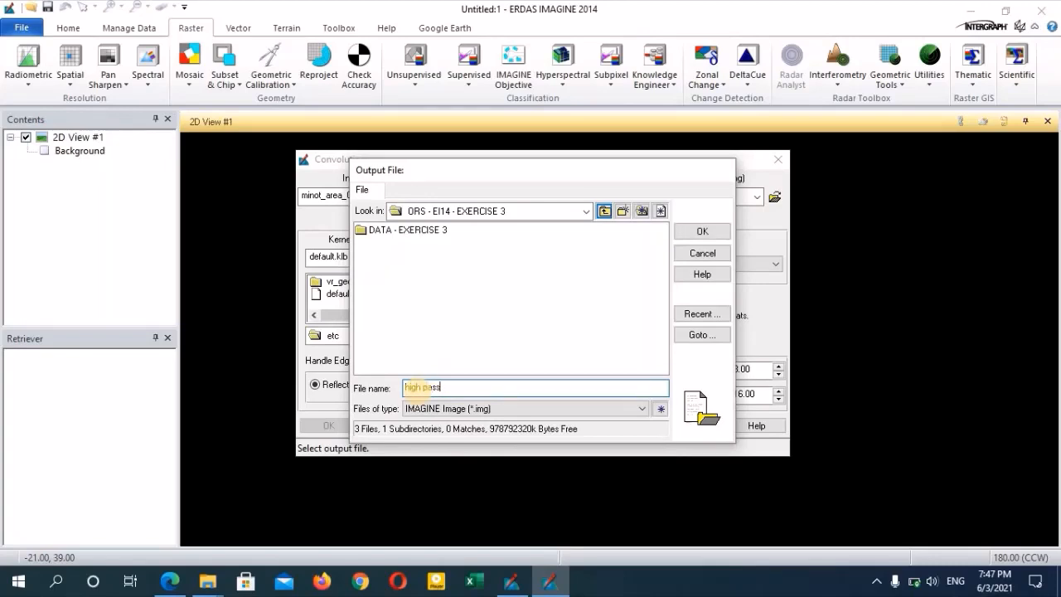
{"action": "type", "text": "image"}
{"action": "left_click", "coordinate": [702, 231]}
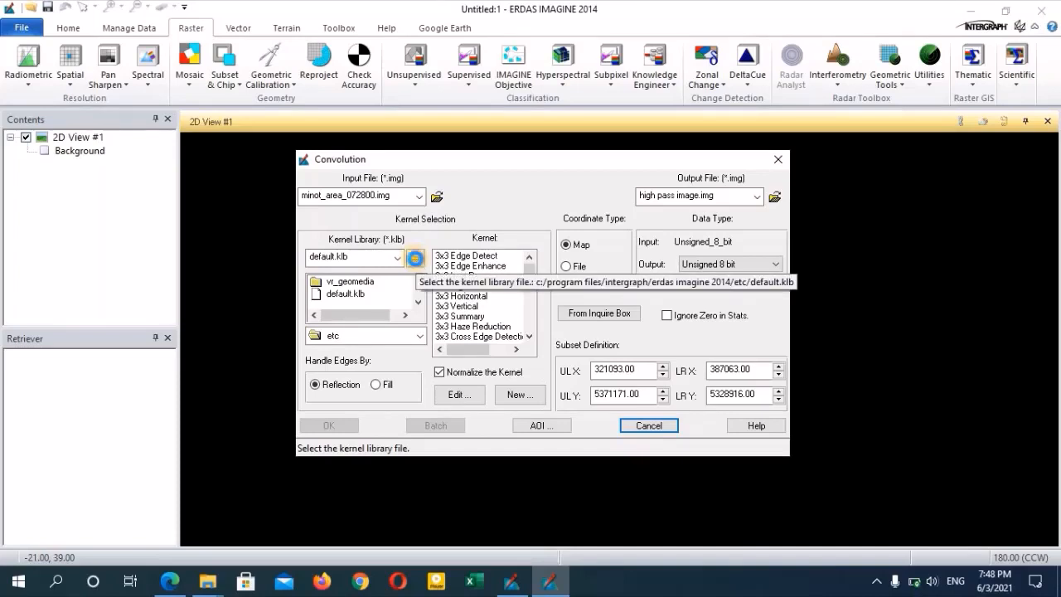
Step: Load the kernel library libraray1.klb from E:/GGY 450/RS Practicles/ORS - EI14 - EXERCISE 3
{"action": "left_click", "coordinate": [414, 259]}
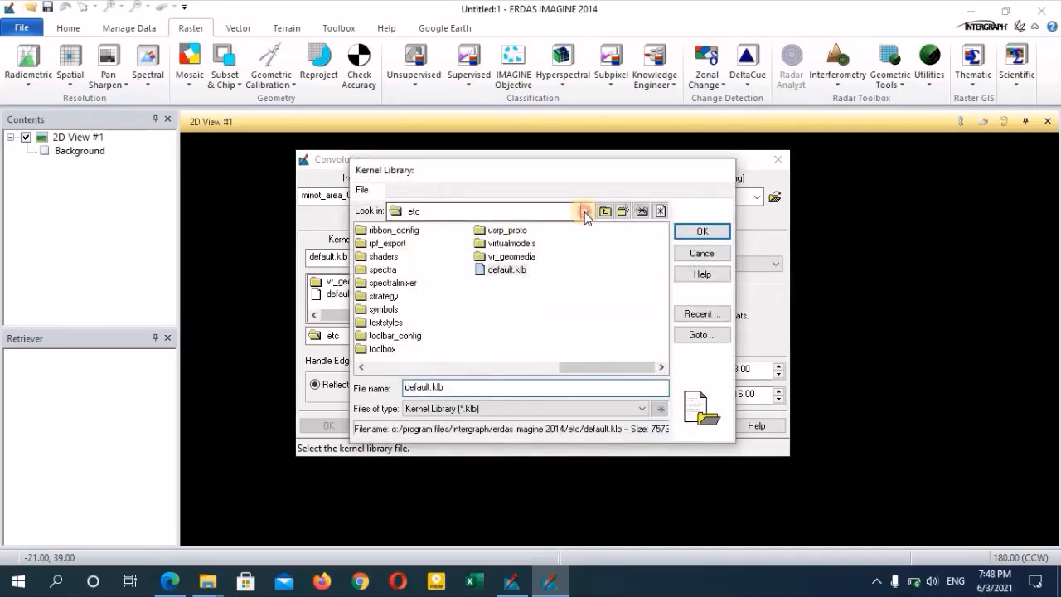
{"action": "left_click", "coordinate": [585, 213]}
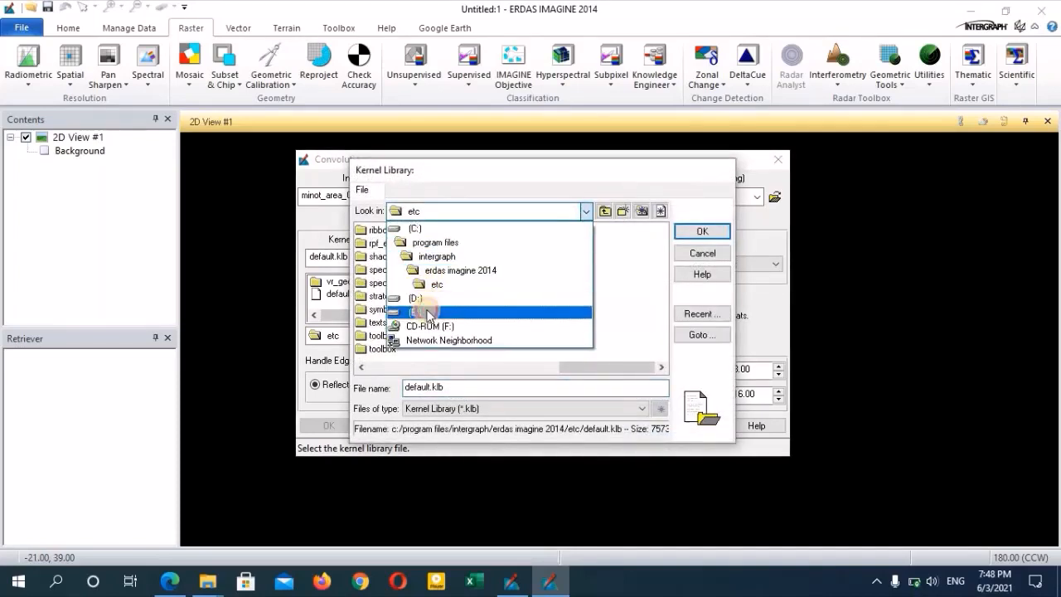
{"action": "left_click", "coordinate": [427, 314]}
{"action": "double_click", "coordinate": [391, 296]}
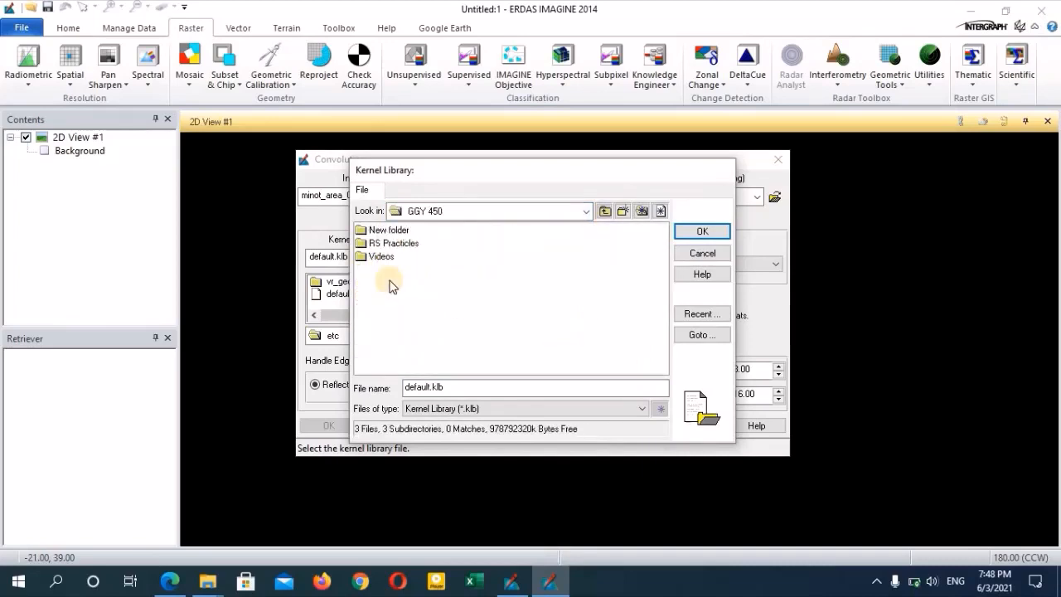
{"action": "double_click", "coordinate": [390, 244]}
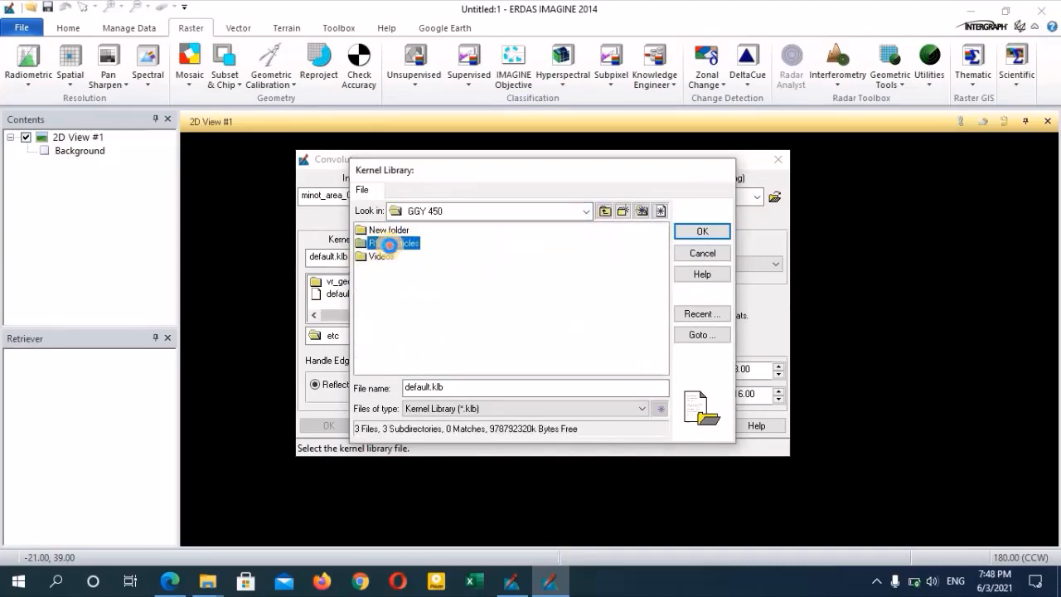
{"action": "double_click", "coordinate": [402, 257]}
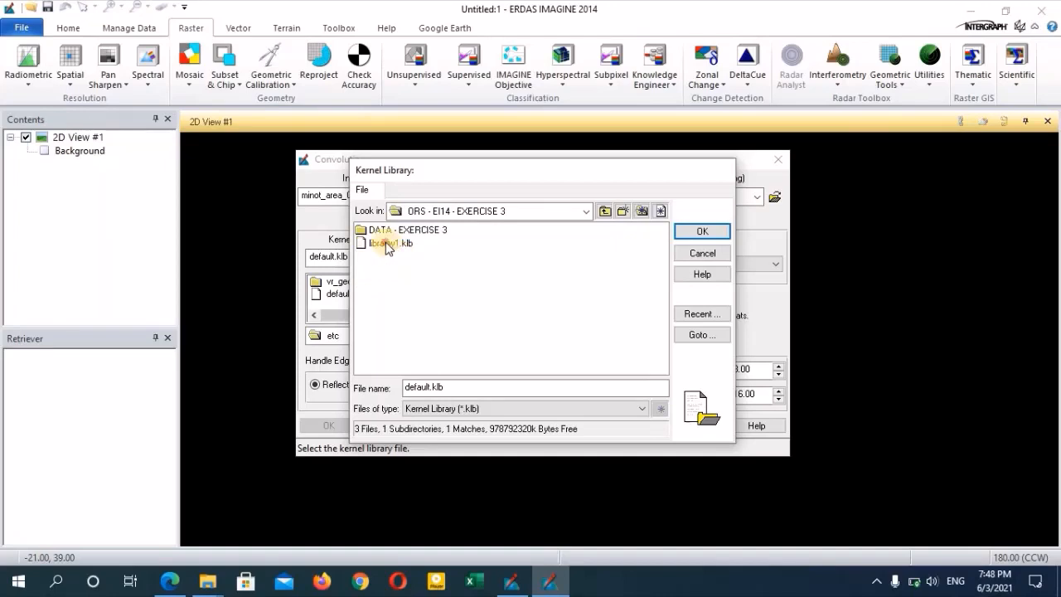
{"action": "left_click", "coordinate": [390, 242]}
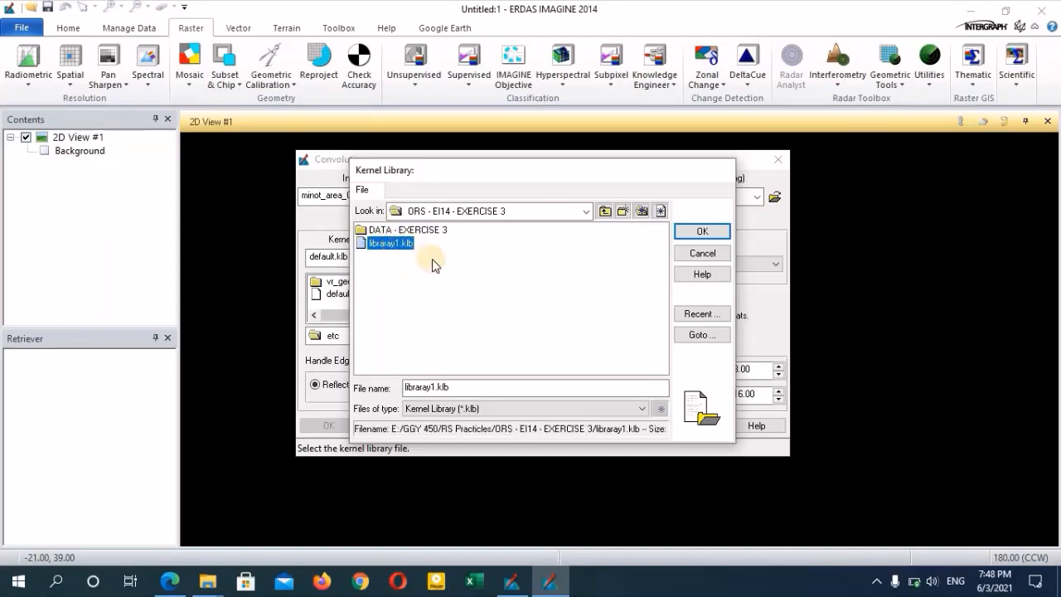
{"action": "left_click", "coordinate": [702, 234]}
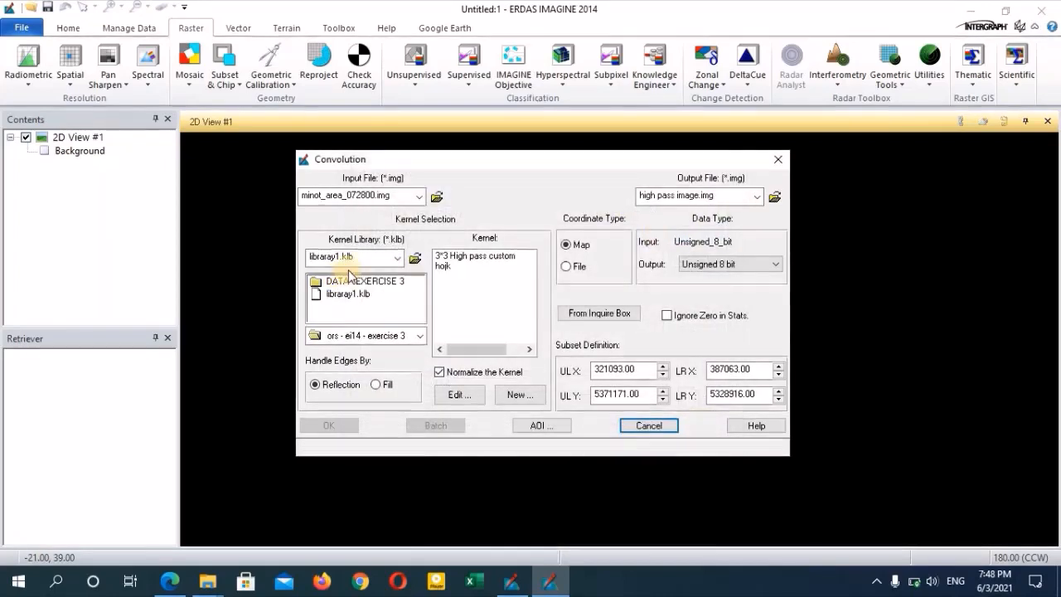
Step: Choose the "3*3 High pass custom" kernel and run the convolution
{"action": "left_click", "coordinate": [475, 262]}
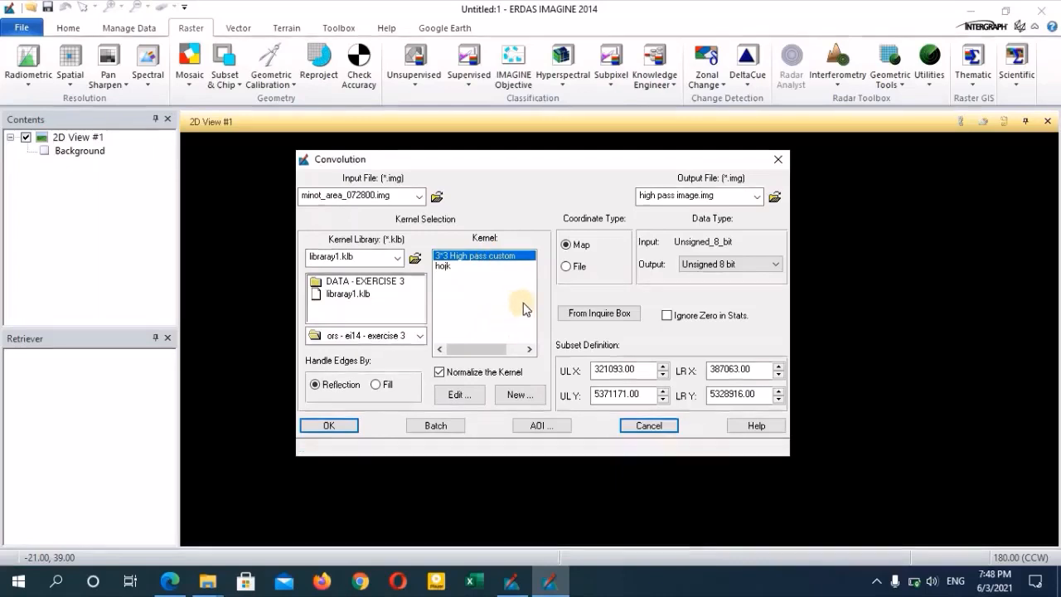
{"action": "left_click", "coordinate": [333, 427]}
{"action": "left_click", "coordinate": [331, 427]}
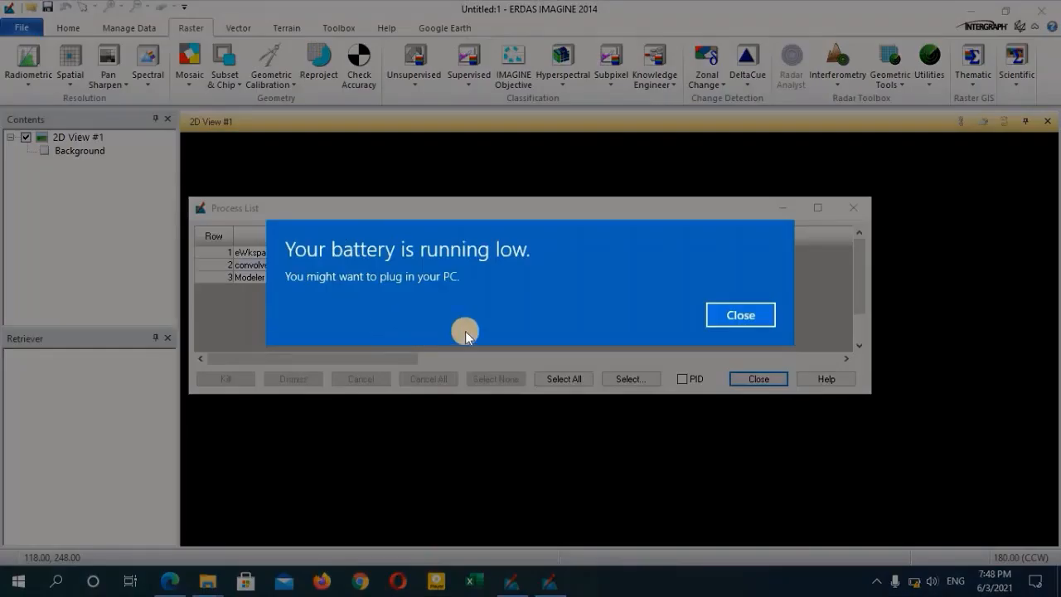
Step: Dismiss the battery notice and process list, and load high pass image.img into the 2D view, fitted to the frame
{"action": "left_click", "coordinate": [748, 318]}
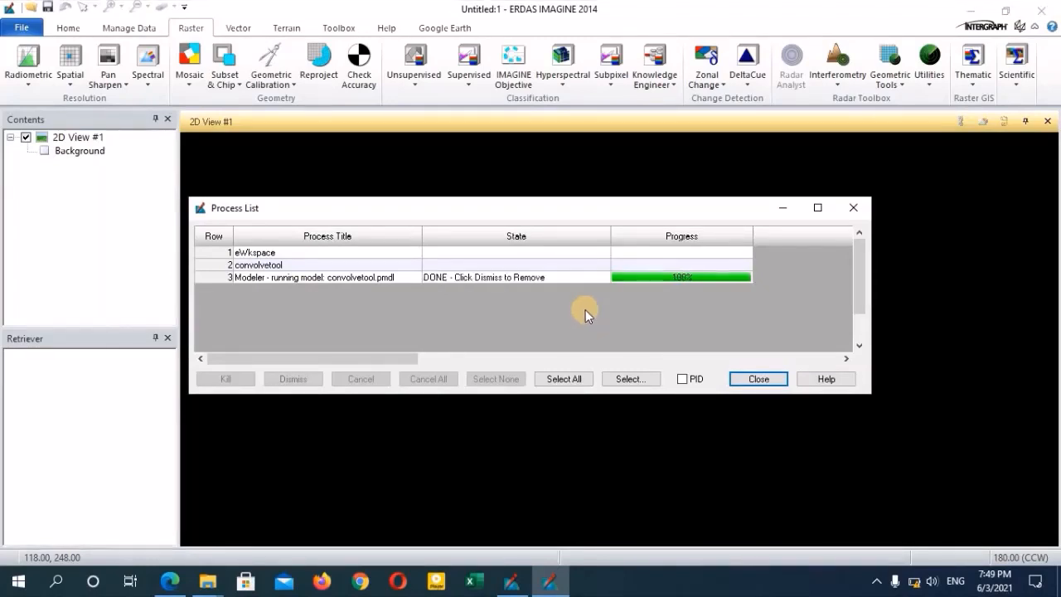
{"action": "left_click", "coordinate": [757, 377]}
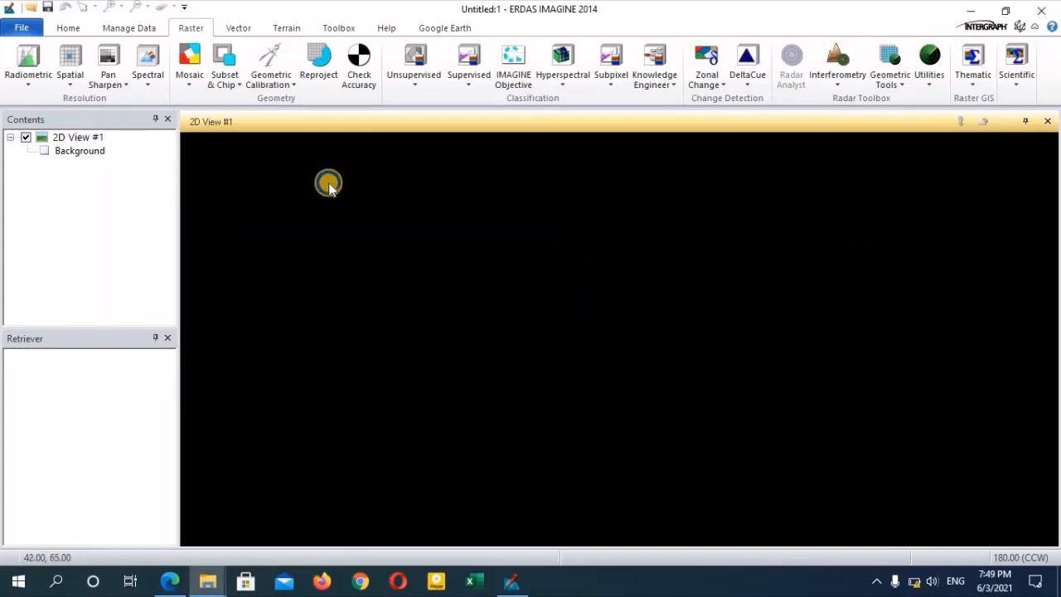
{"action": "right_click", "coordinate": [329, 184]}
{"action": "left_click", "coordinate": [386, 65]}
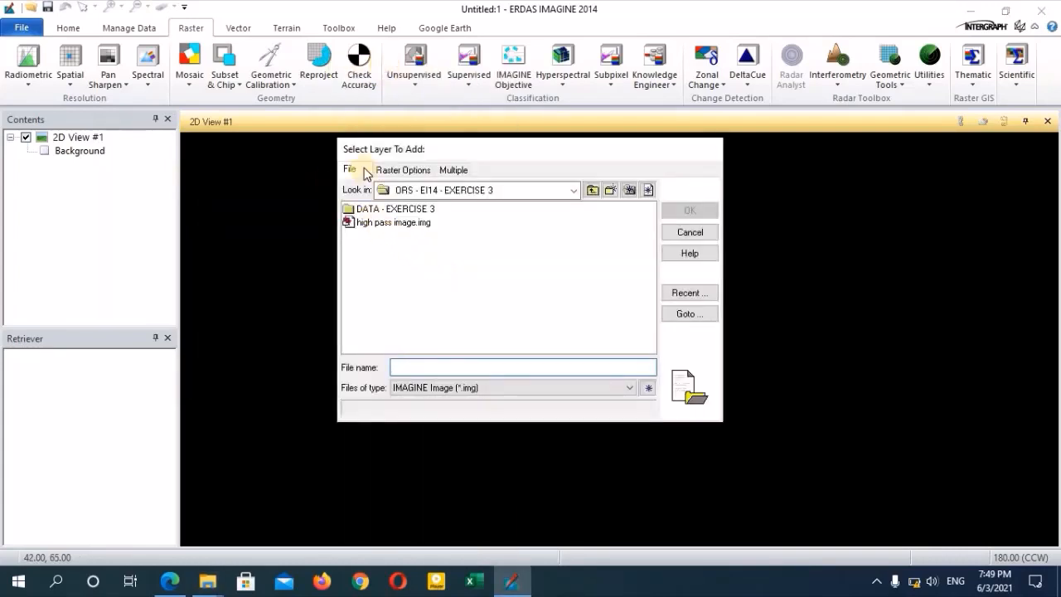
{"action": "left_click", "coordinate": [383, 222]}
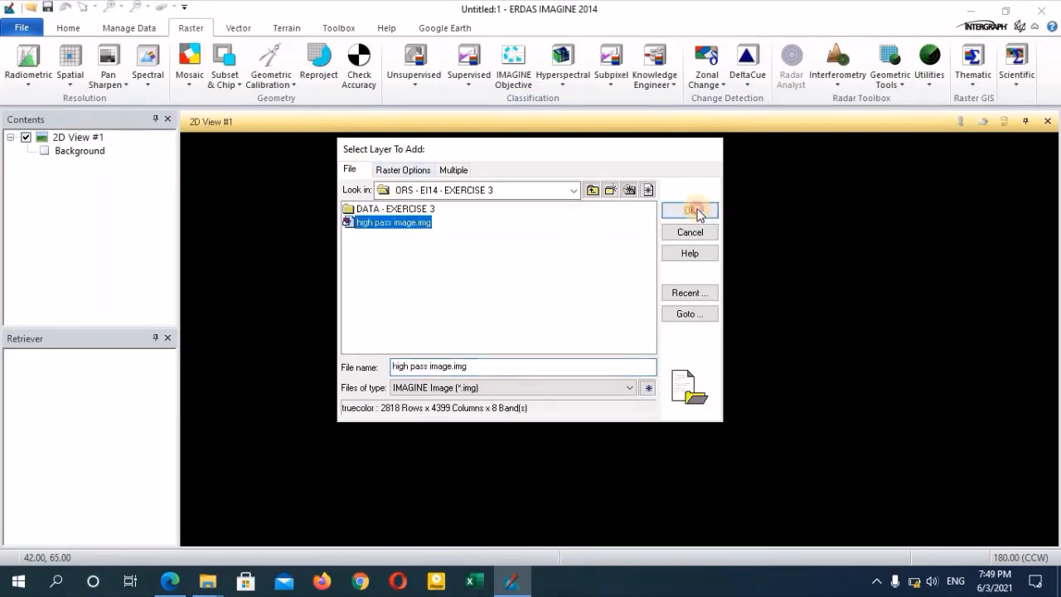
{"action": "left_click", "coordinate": [693, 208]}
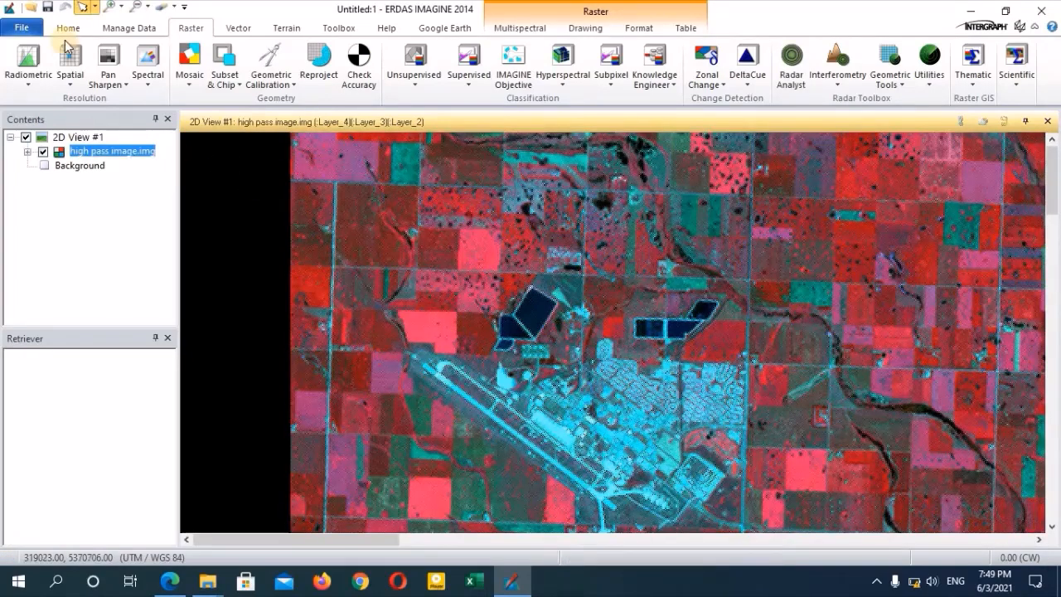
{"action": "left_click", "coordinate": [66, 30]}
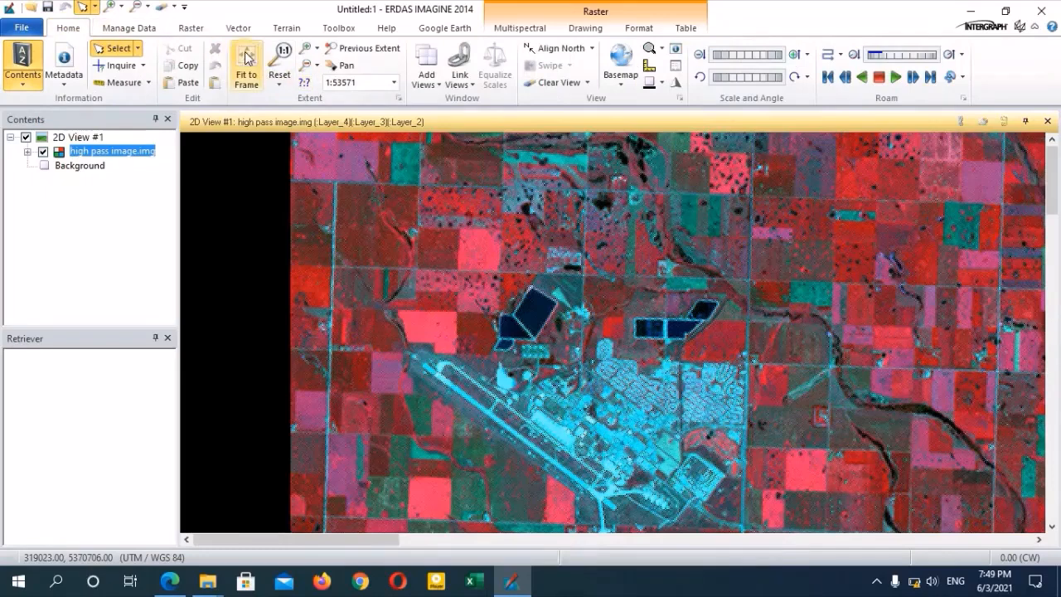
{"action": "left_click", "coordinate": [246, 67]}
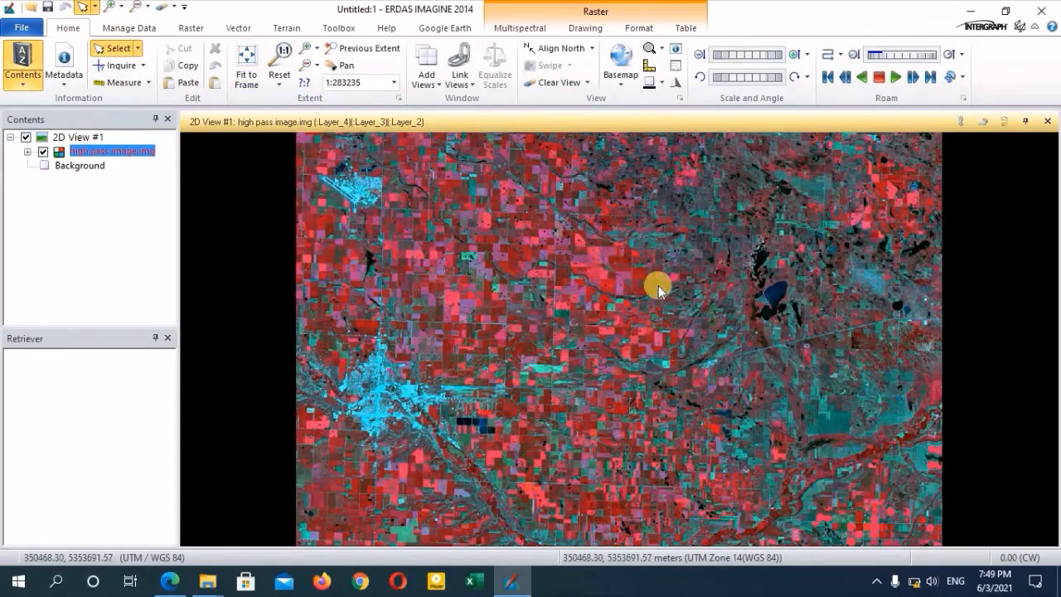
Step: Display high pass image.img with Layer_5 as red, Layer_4 as green and Layer_1 as blue, and inspect the result
{"action": "left_click", "coordinate": [514, 32]}
{"action": "left_click", "coordinate": [540, 48]}
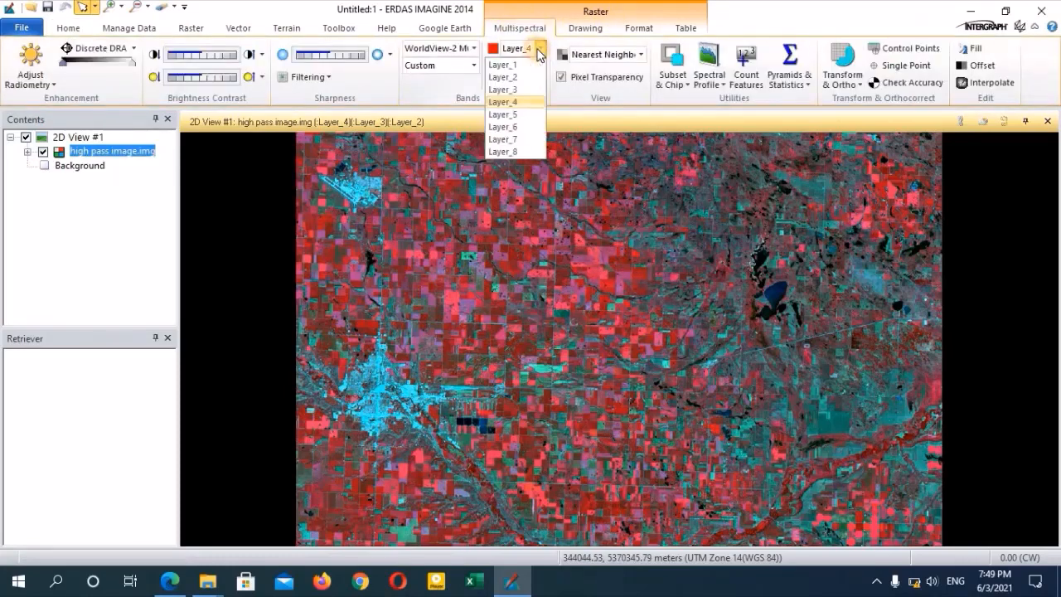
{"action": "left_click", "coordinate": [521, 114]}
{"action": "left_click", "coordinate": [539, 64]}
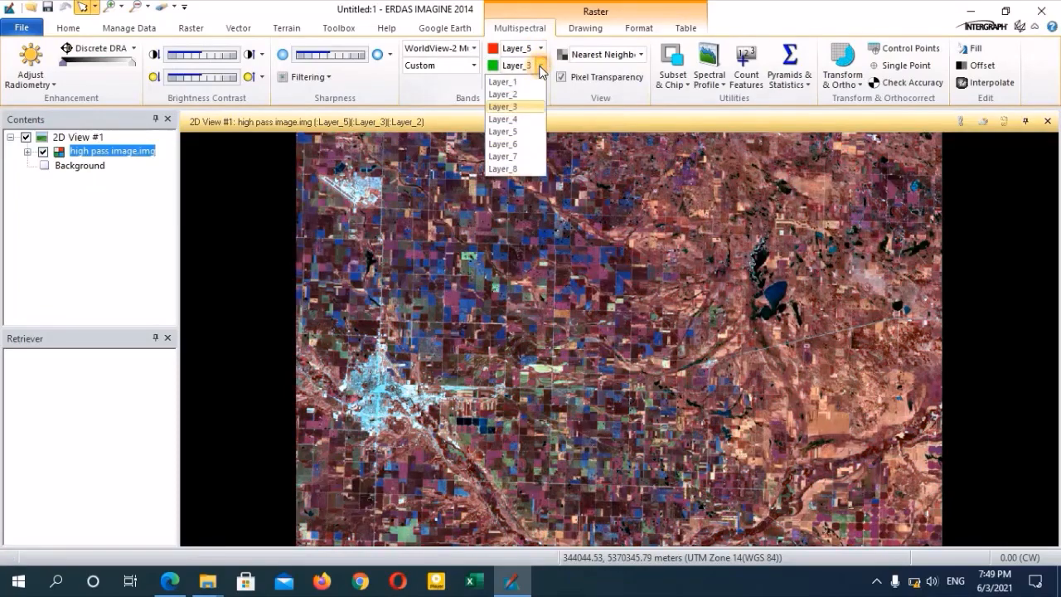
{"action": "left_click", "coordinate": [522, 120]}
{"action": "left_click", "coordinate": [540, 82]}
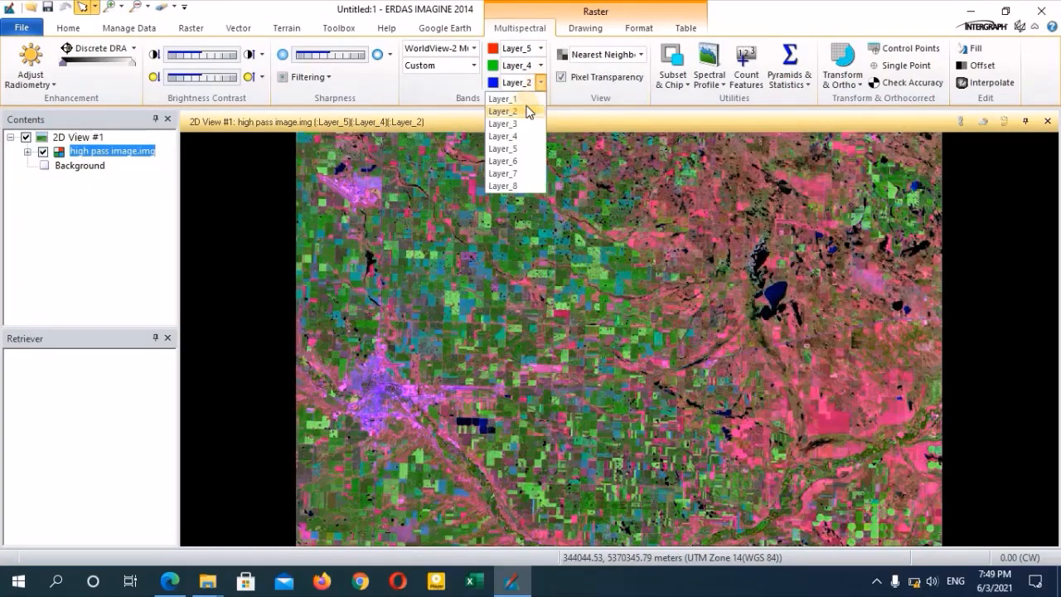
{"action": "left_click", "coordinate": [524, 99]}
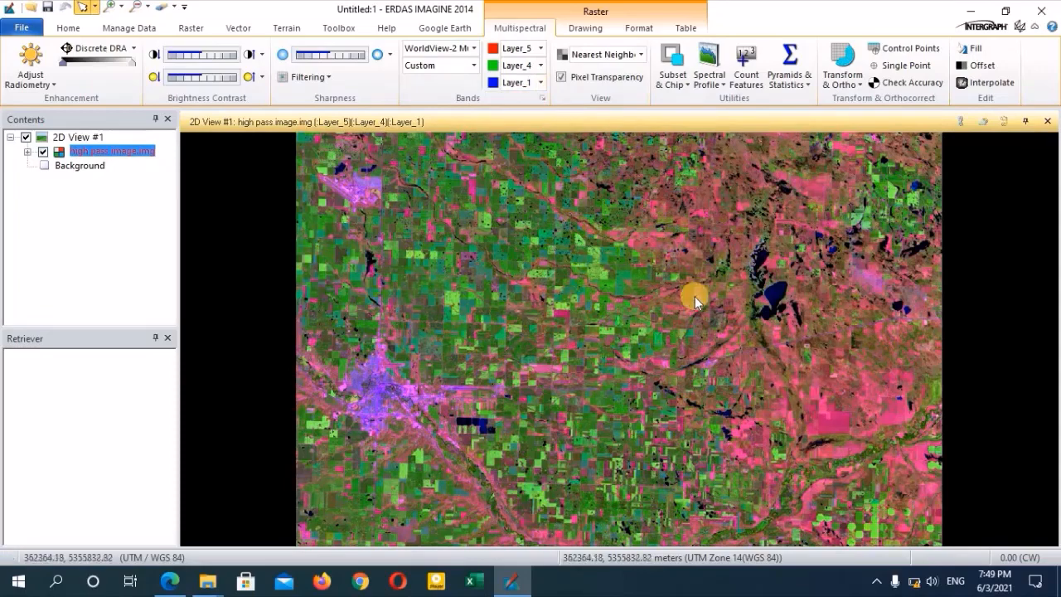
{"action": "scroll", "coordinate": [729, 304], "scroll_direction": "up", "scroll_amount": 3}
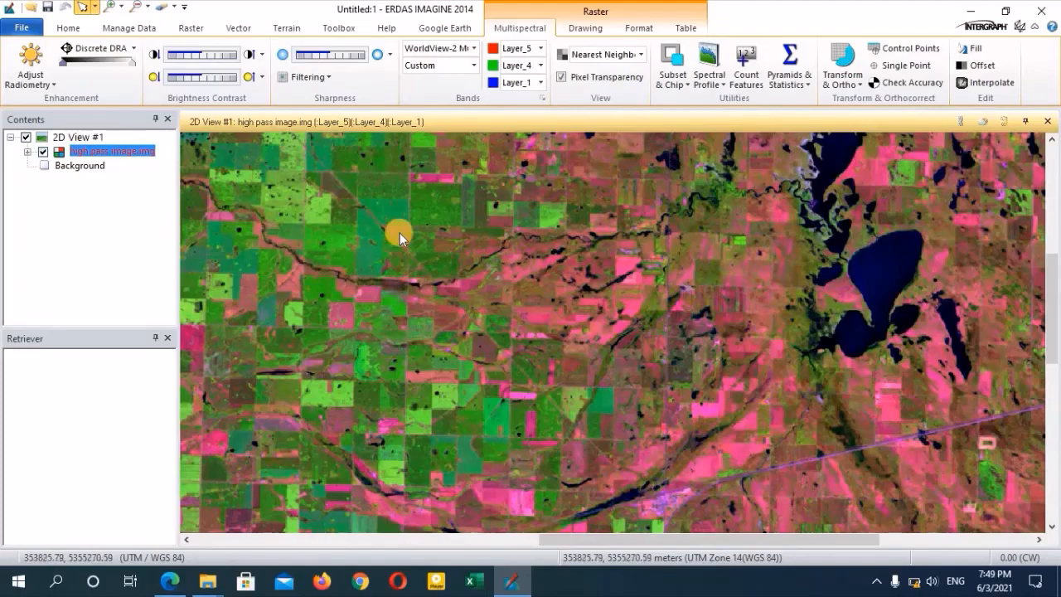
{"action": "scroll", "coordinate": [420, 229], "scroll_direction": "down", "scroll_amount": 4}
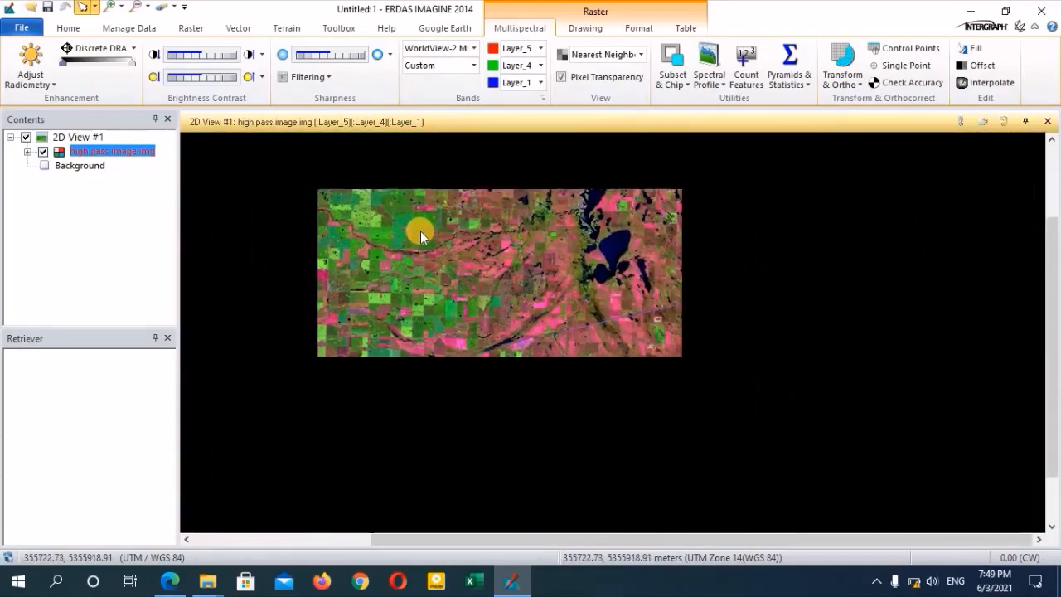
{"action": "scroll", "coordinate": [420, 230], "scroll_direction": "up", "scroll_amount": 2}
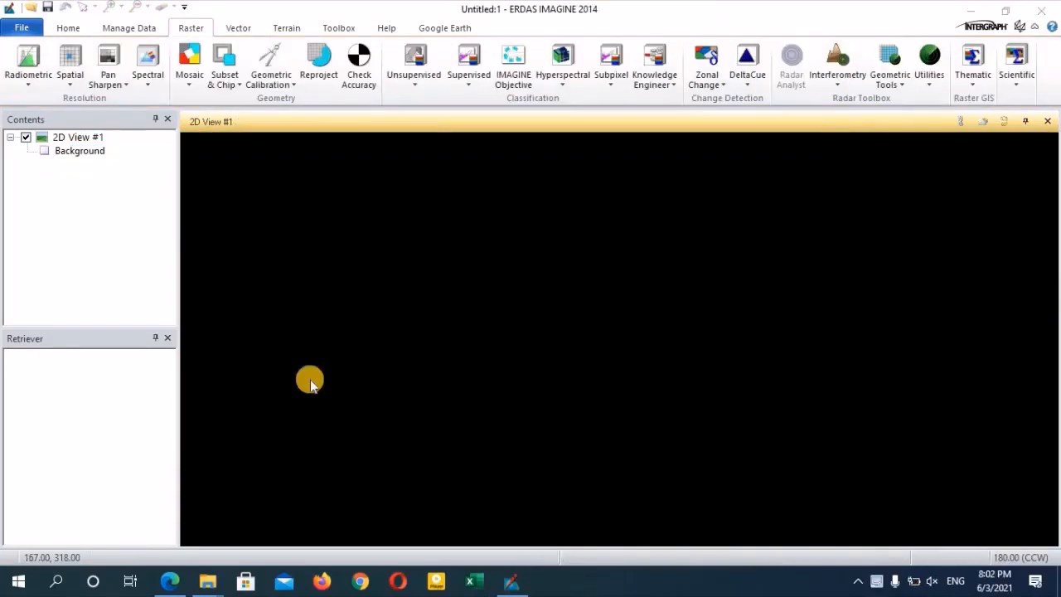
Step: Switch to the EI2014 - EXERCISE 3 PDF in the browser and highlight the phrase "edge filters" on page 7
{"action": "left_click", "coordinate": [170, 581]}
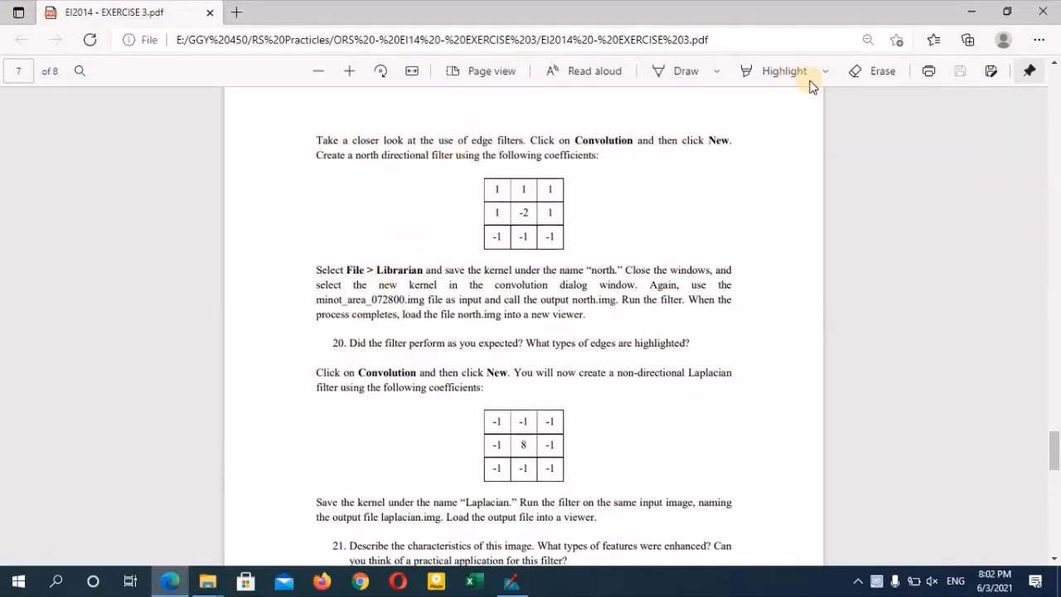
{"action": "left_click", "coordinate": [753, 77]}
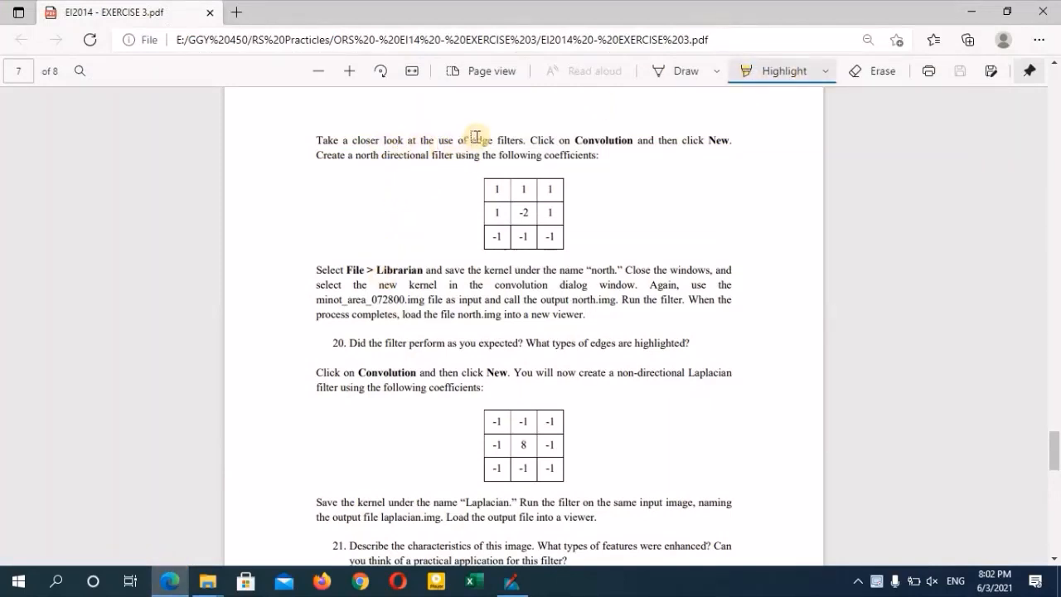
{"action": "left_click_drag", "start_coordinate": [477, 139], "coordinate": [524, 139]}
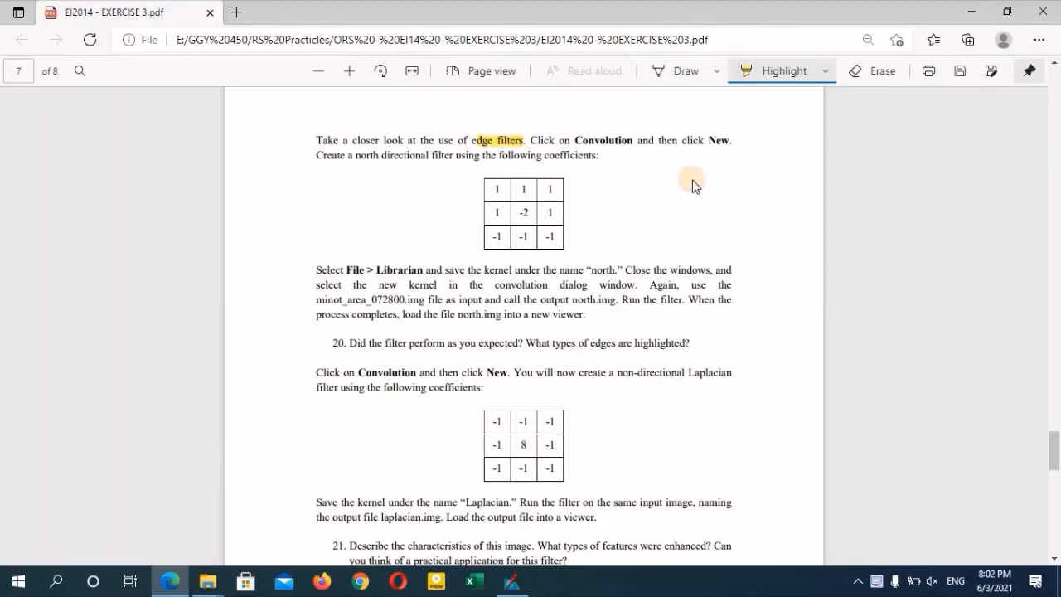
Step: Return to ERDAS IMAGINE and start a new kernel in the spatial Convolution tool with 3x3 Edge Detect selected
{"action": "left_click", "coordinate": [517, 586]}
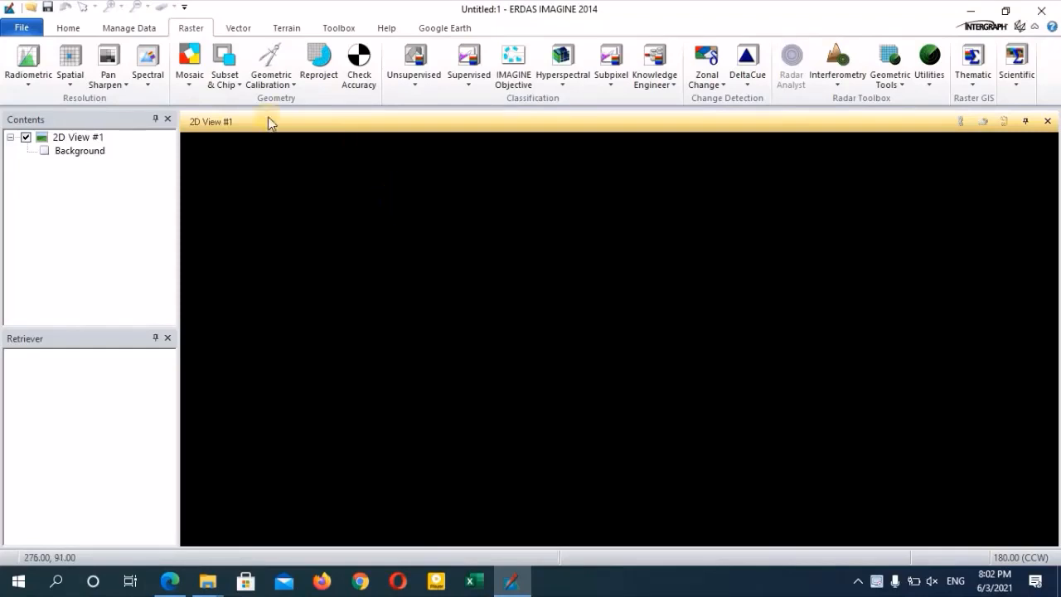
{"action": "left_click", "coordinate": [78, 86]}
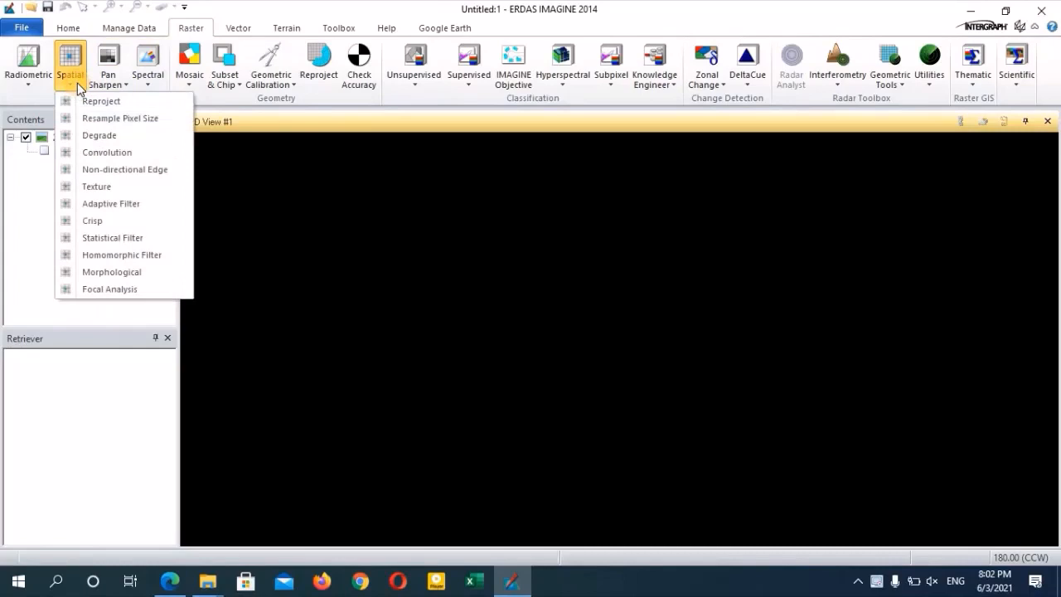
{"action": "left_click", "coordinate": [134, 154]}
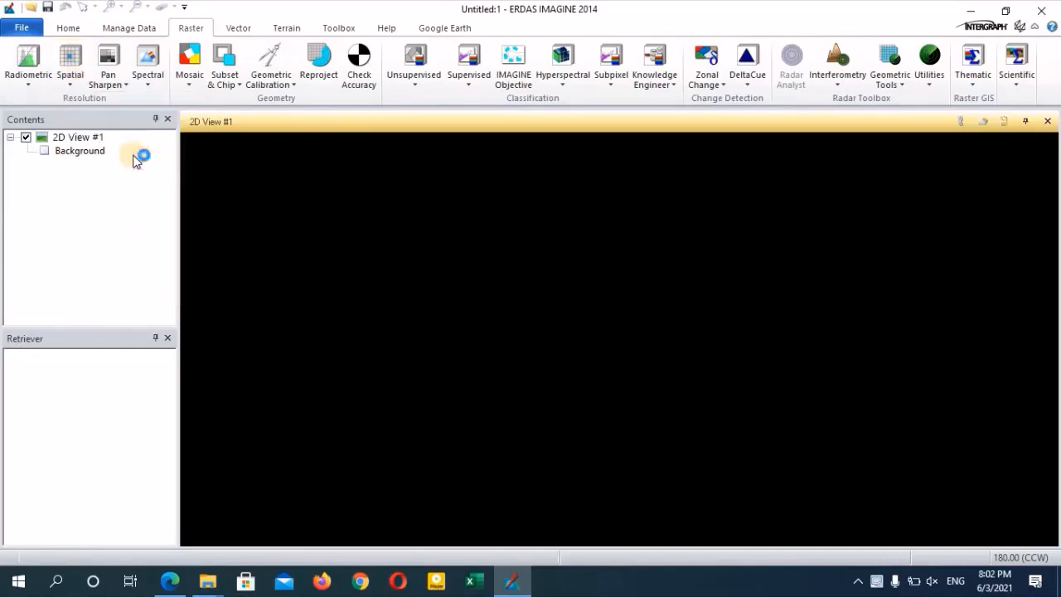
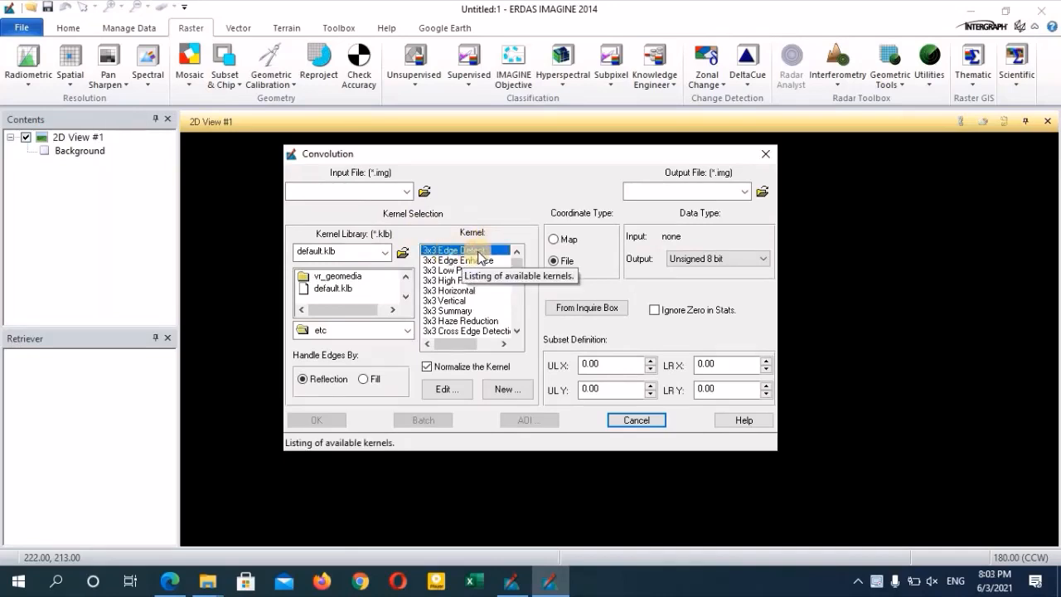
{"action": "left_click", "coordinate": [469, 250]}
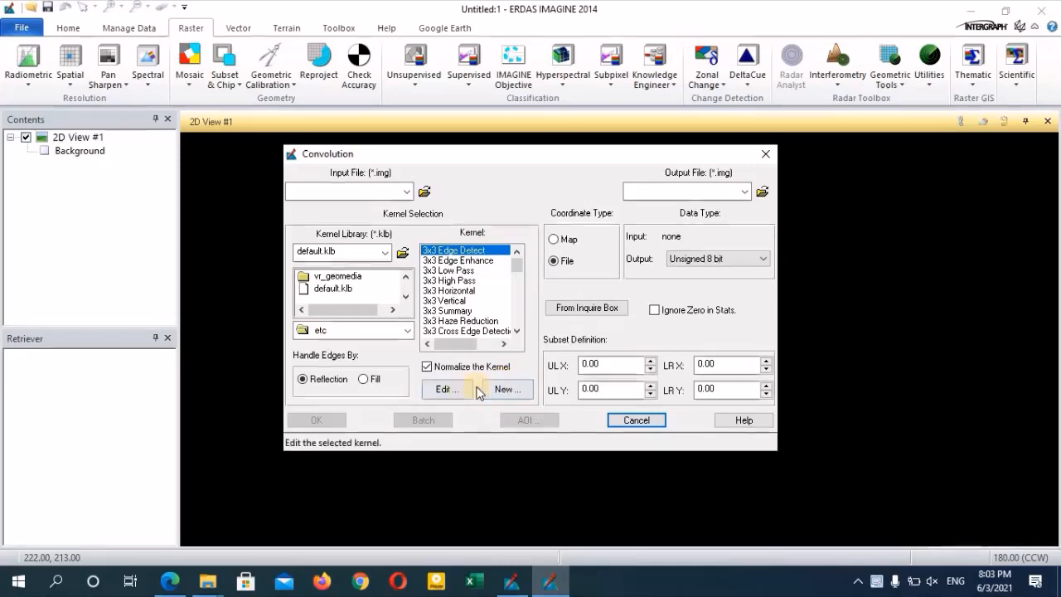
{"action": "left_click", "coordinate": [507, 388]}
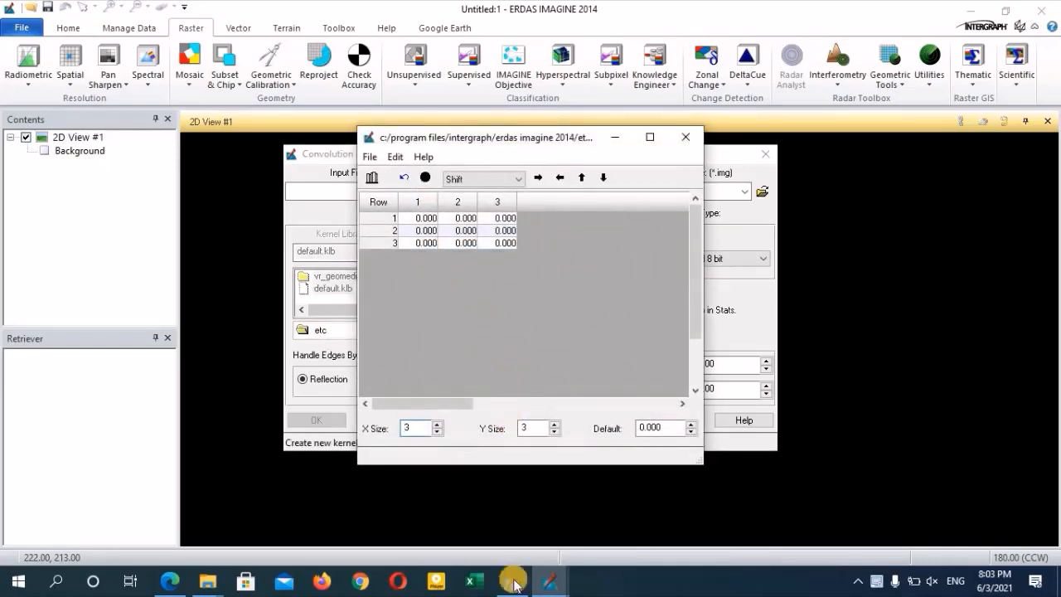
Step: Check the north directional filter coefficients in the exercise PDF and return to the kernel editor in ERDAS IMAGINE
{"action": "left_click", "coordinate": [166, 584]}
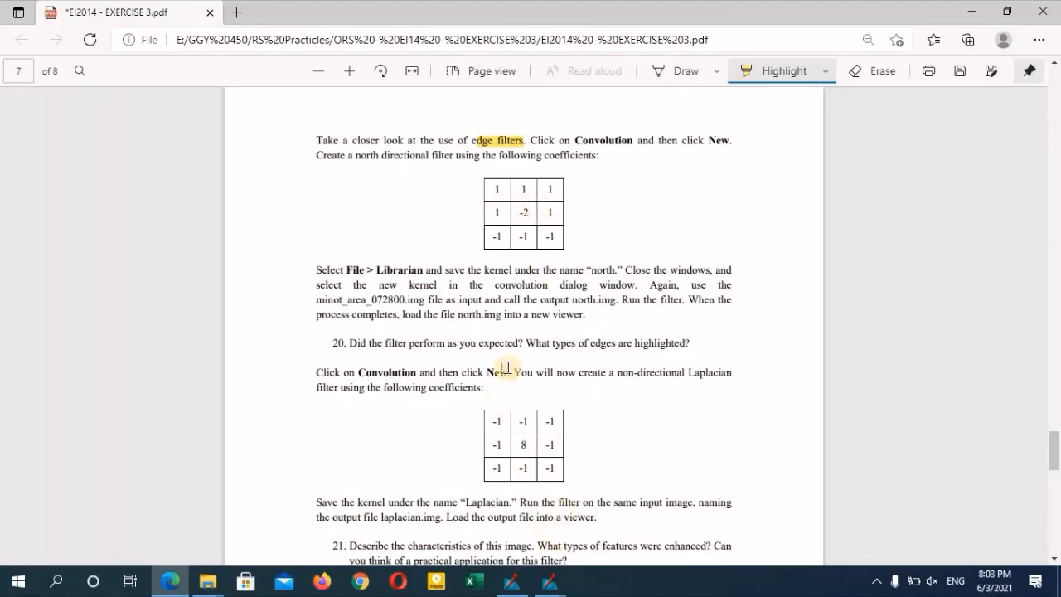
{"action": "left_click_drag", "start_coordinate": [519, 213], "coordinate": [530, 213]}
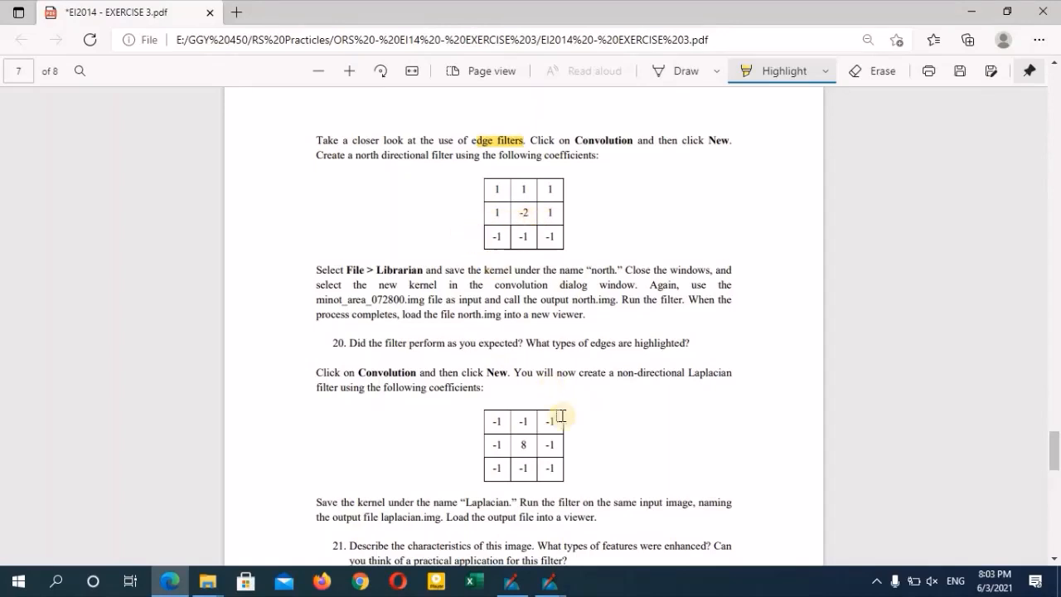
{"action": "left_click", "coordinate": [516, 585]}
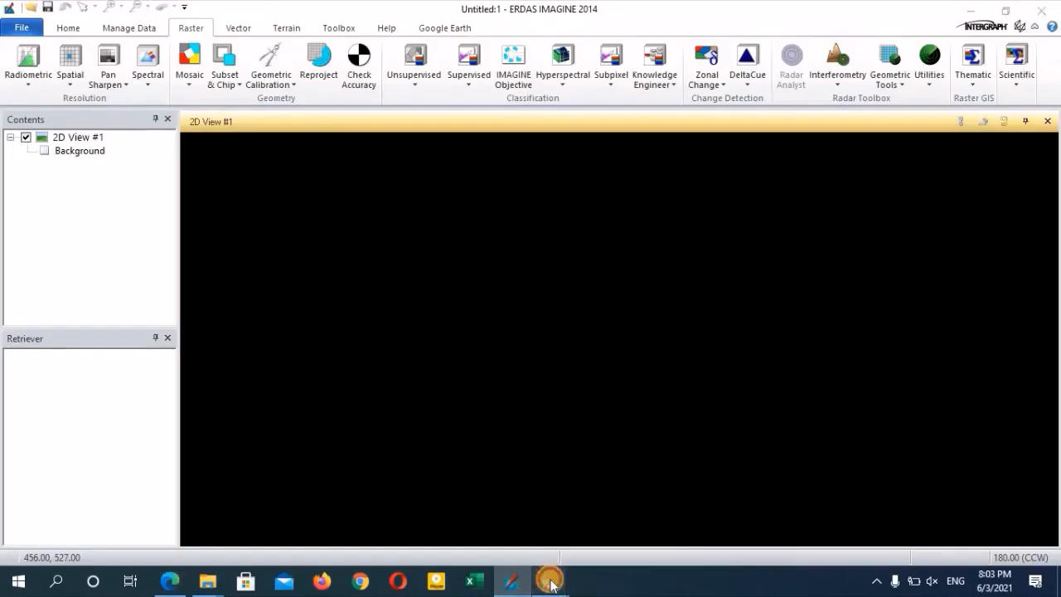
{"action": "mouse_move", "coordinate": [548, 582]}
{"action": "left_click", "coordinate": [609, 467]}
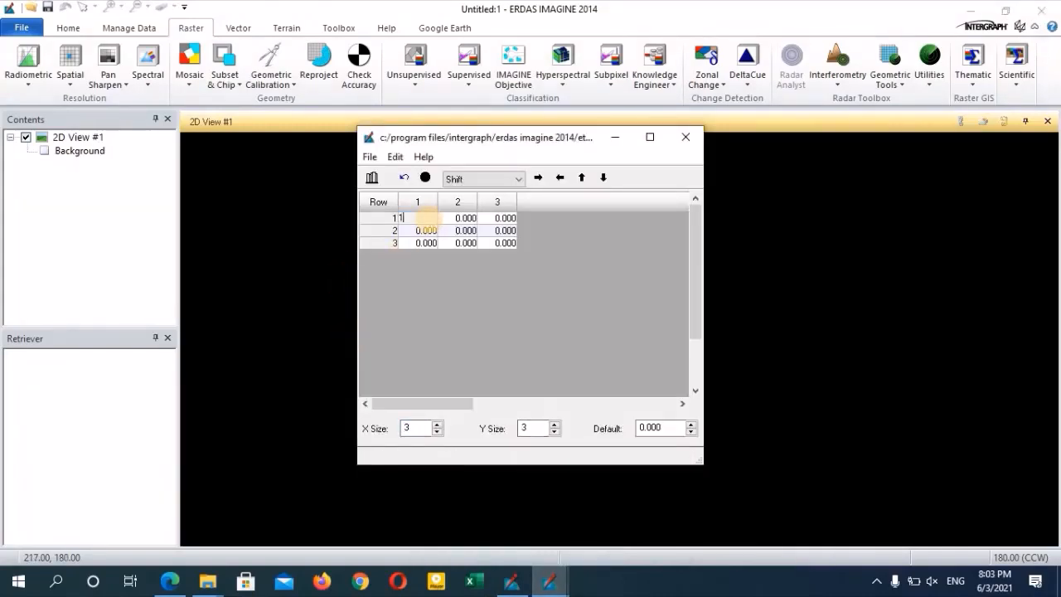
Step: Fill the 3x3 kernel with 1, 1, 1 in row 1, 1, -2, 1 in row 2 and -1, -1, -1 in row 3
{"action": "left_click", "coordinate": [467, 217]}
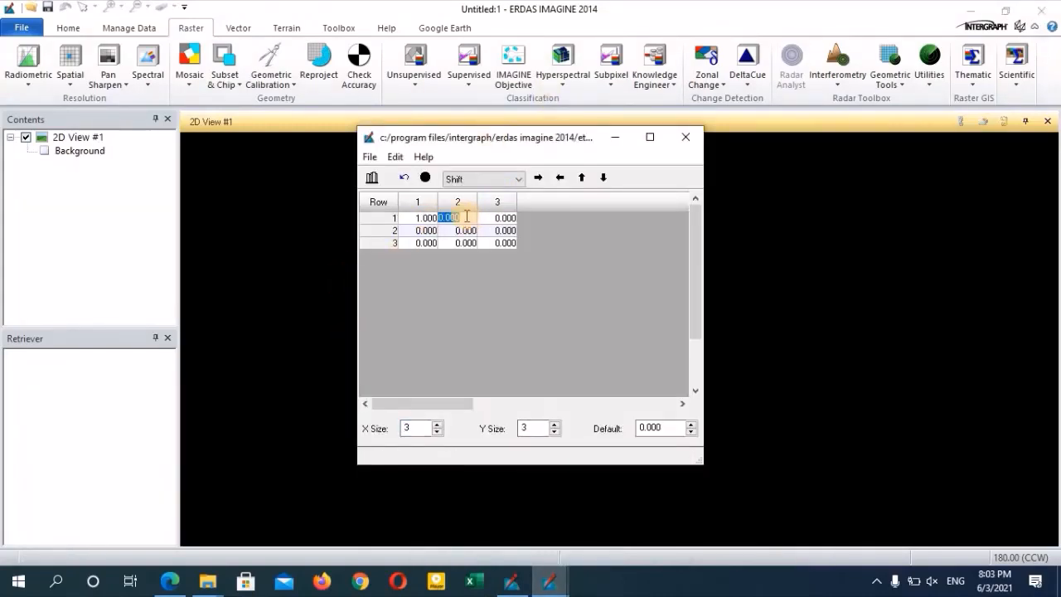
{"action": "left_click", "coordinate": [494, 217]}
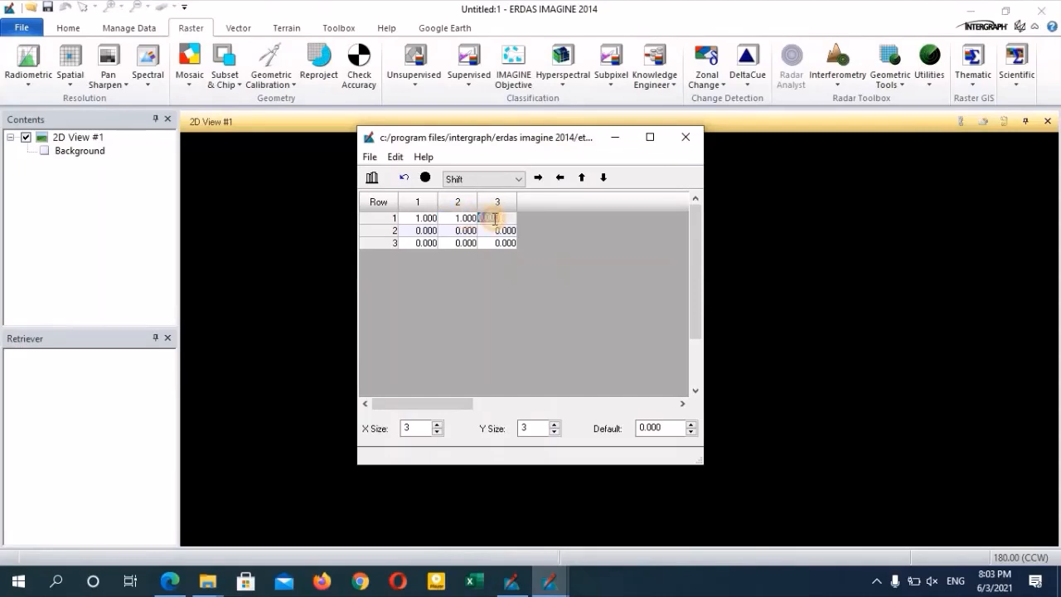
{"action": "left_click", "coordinate": [419, 230]}
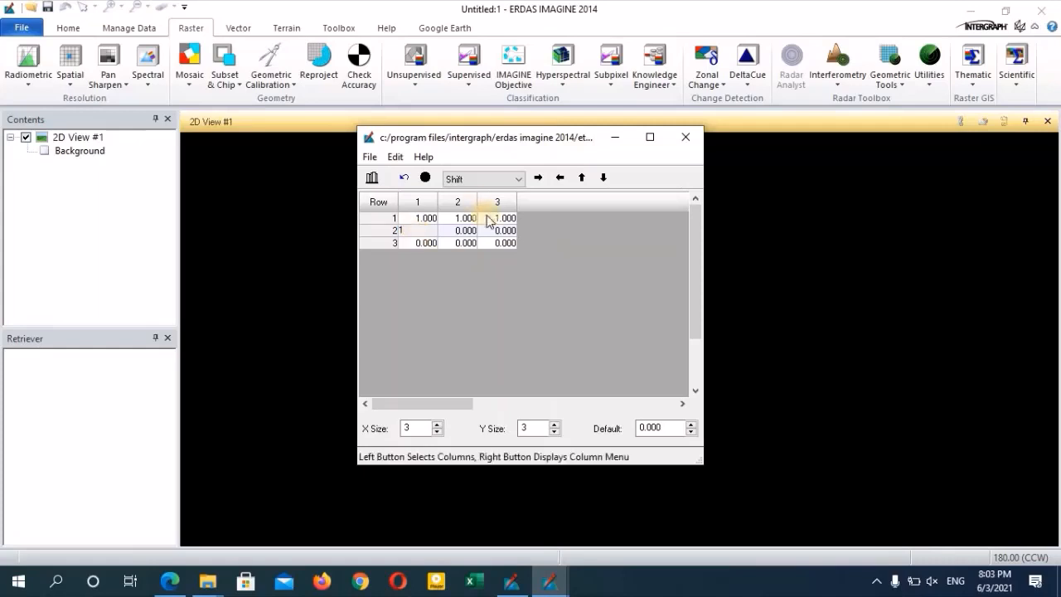
{"action": "left_click", "coordinate": [462, 231]}
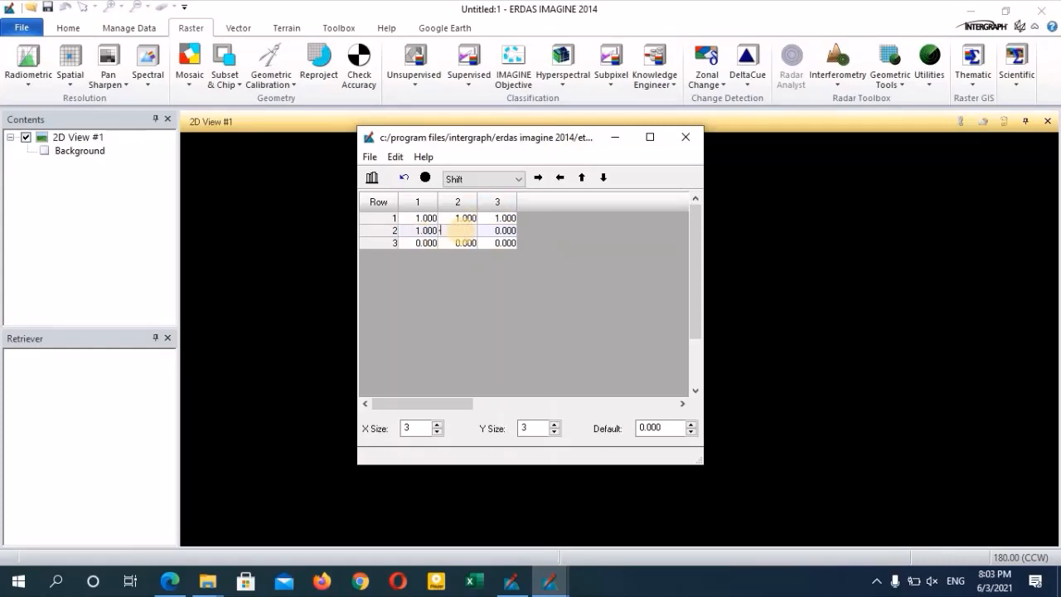
{"action": "left_click", "coordinate": [503, 231]}
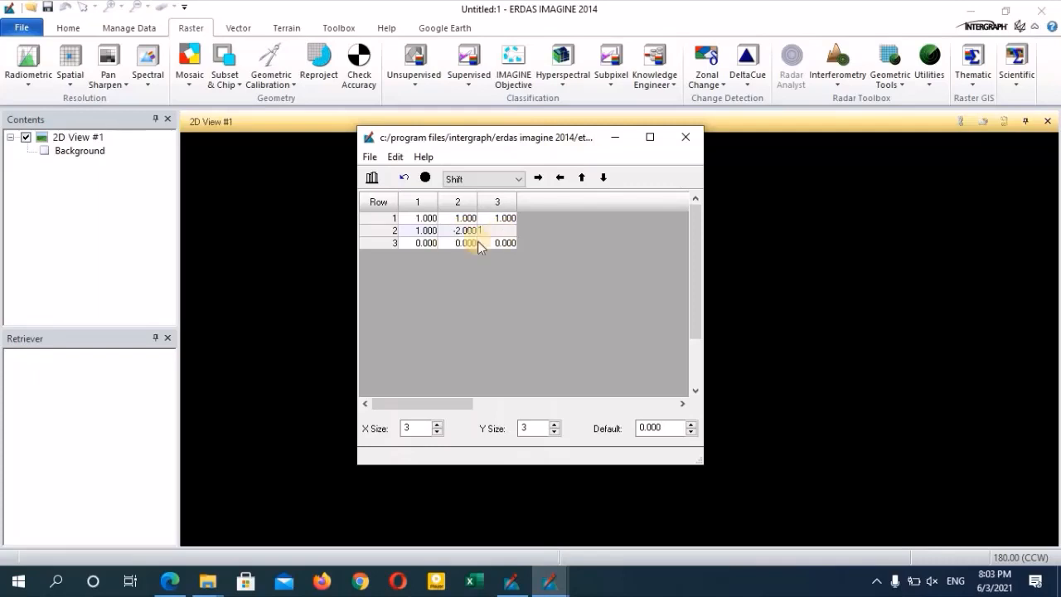
{"action": "left_click", "coordinate": [424, 243]}
{"action": "type", "text": "-1"}
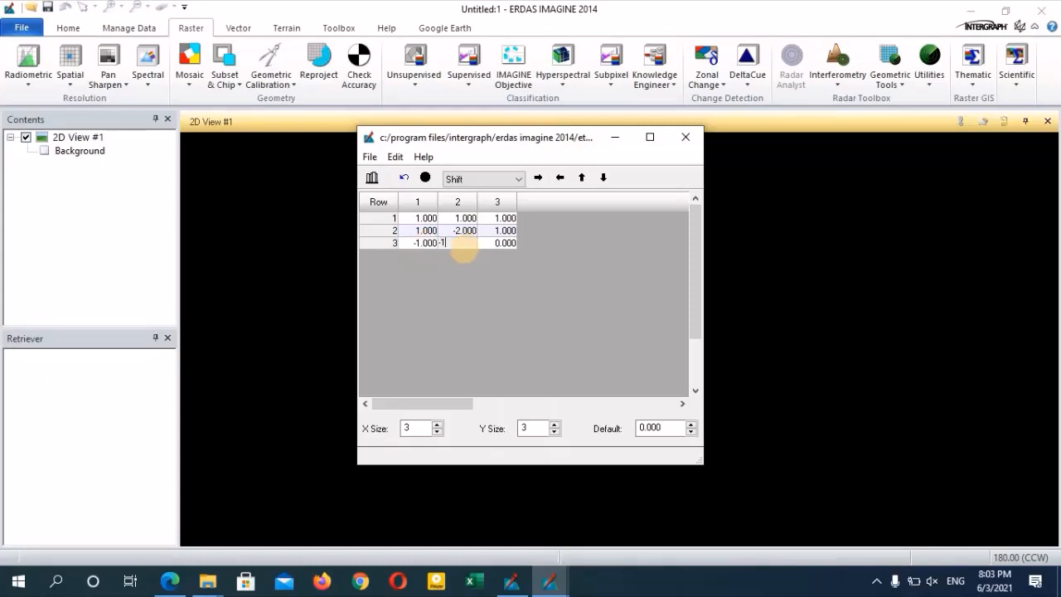
{"action": "left_click", "coordinate": [502, 241]}
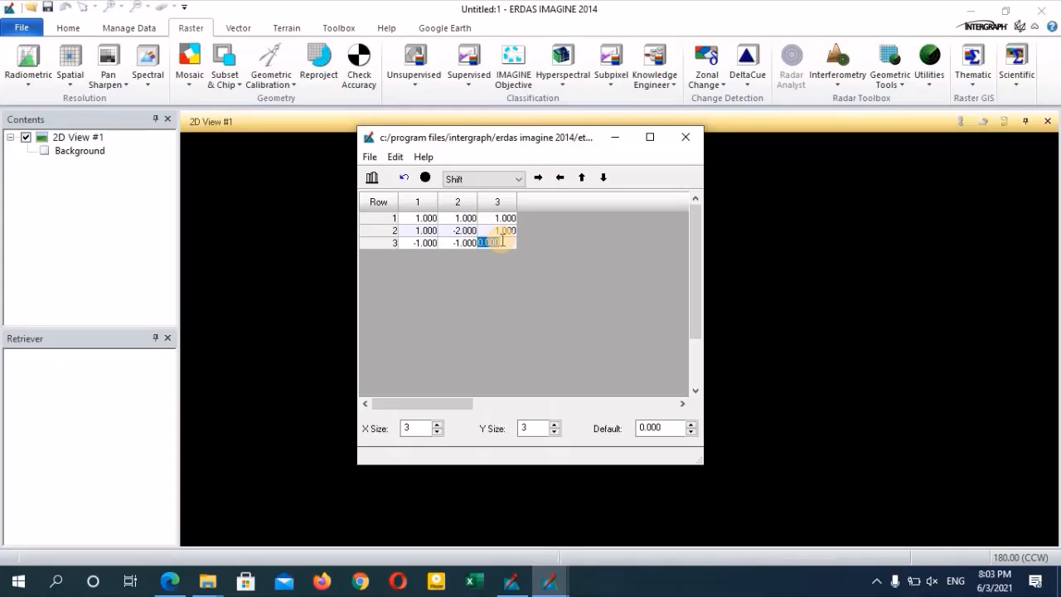
{"action": "left_click", "coordinate": [457, 294]}
Step: Open the Kernel Librarian for the edited 3x3 kernel
{"action": "left_click", "coordinate": [370, 158]}
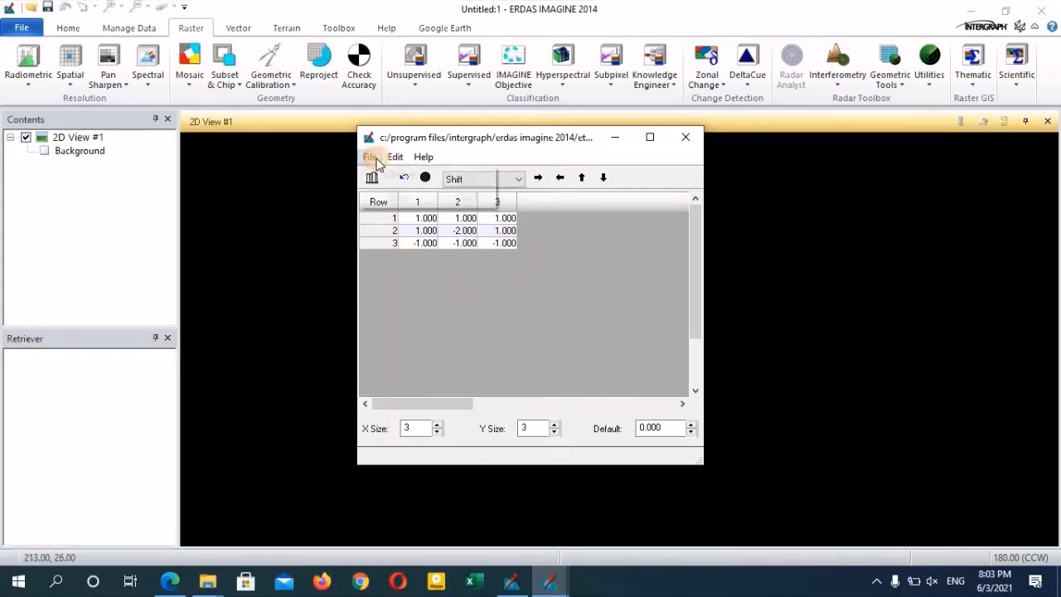
{"action": "left_click", "coordinate": [395, 156]}
{"action": "mouse_move", "coordinate": [370, 156]}
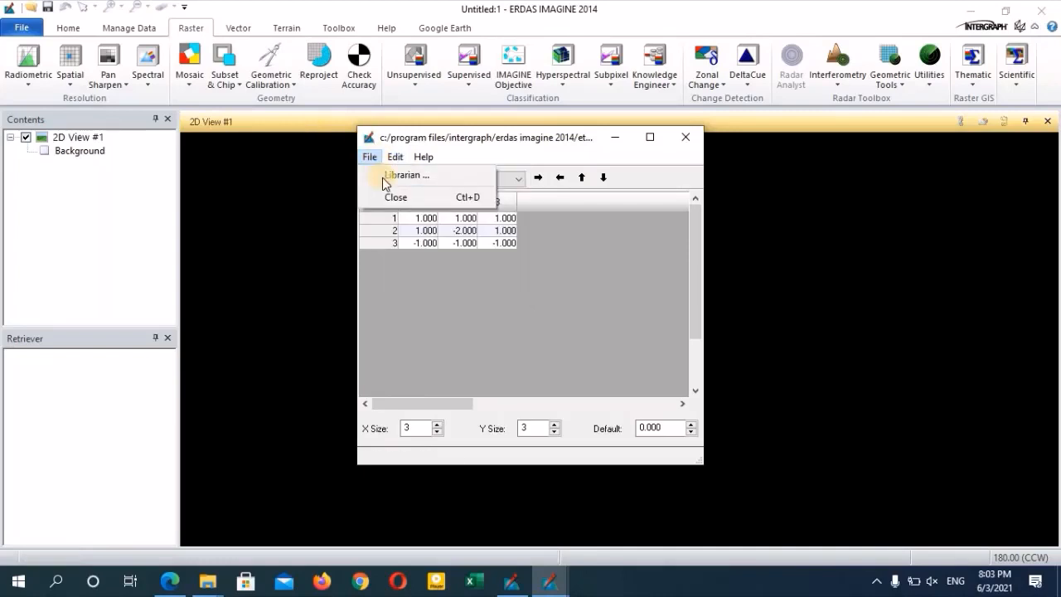
{"action": "left_click", "coordinate": [400, 295]}
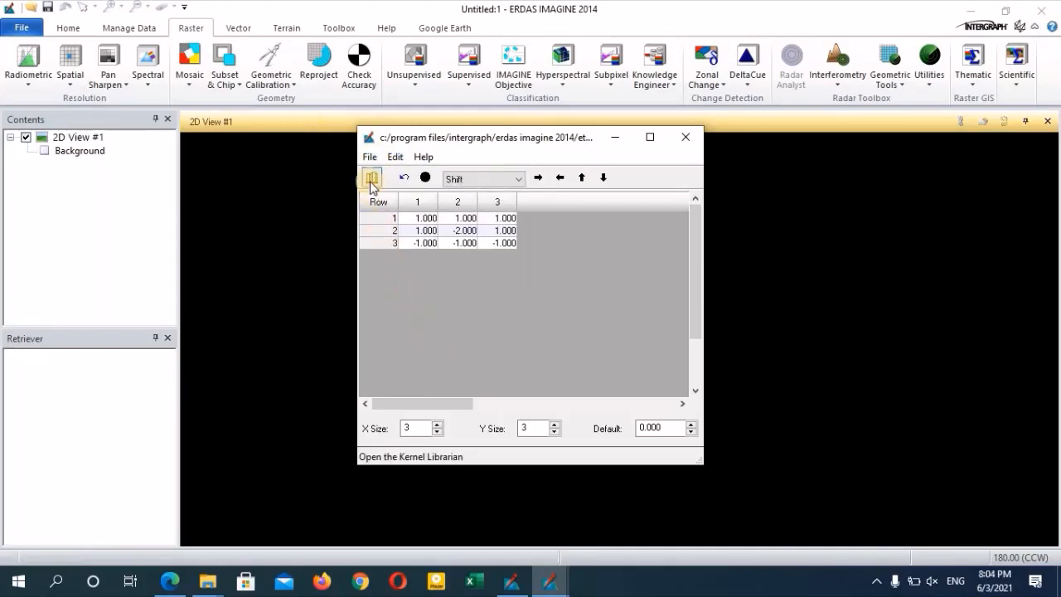
{"action": "left_click", "coordinate": [371, 181]}
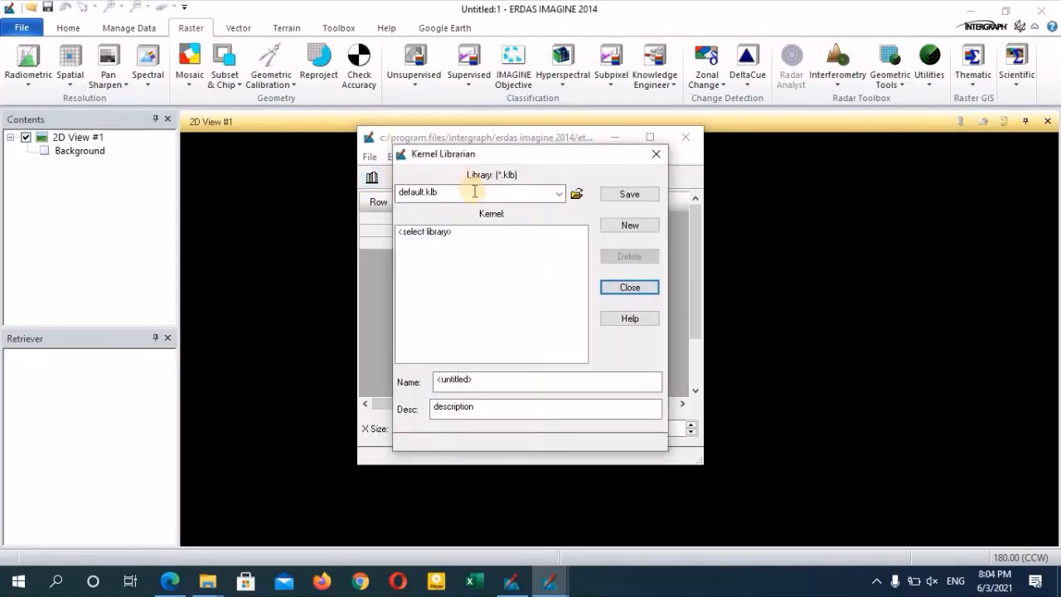
Step: Choose libraray1.klb from E:/GGY 450/RS Practicles/ORS - EI14 - EXERCISE 3 as the kernel library
{"action": "left_click", "coordinate": [576, 192]}
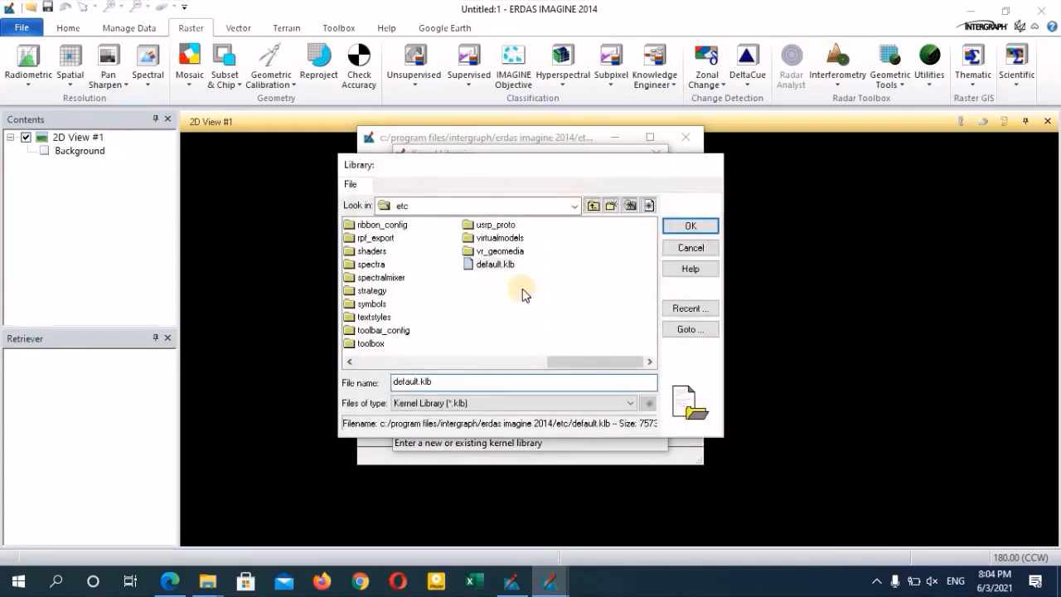
{"action": "left_click", "coordinate": [578, 206]}
{"action": "left_click", "coordinate": [434, 303]}
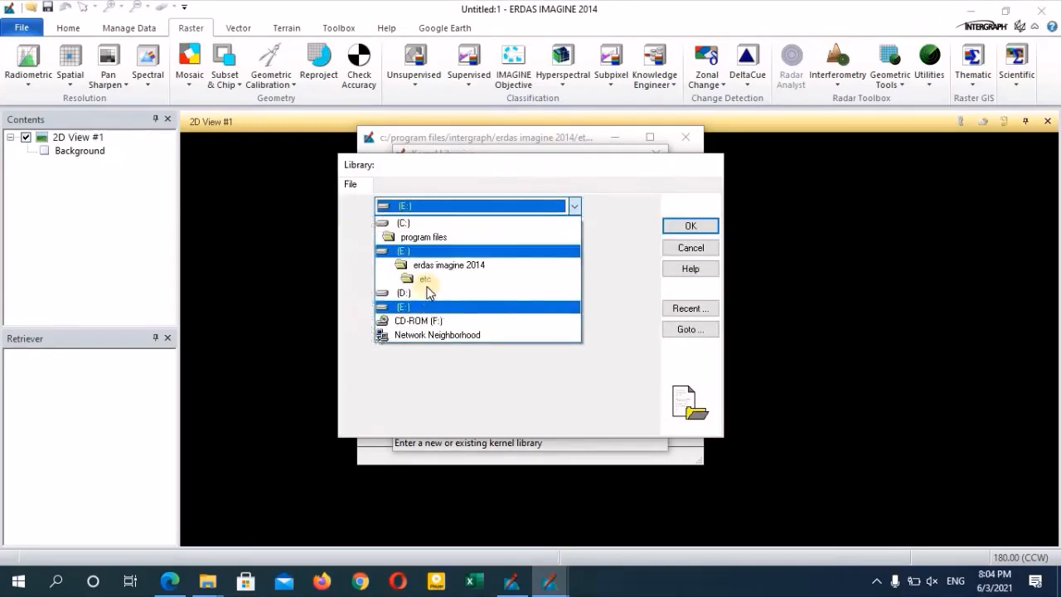
{"action": "double_click", "coordinate": [372, 290]}
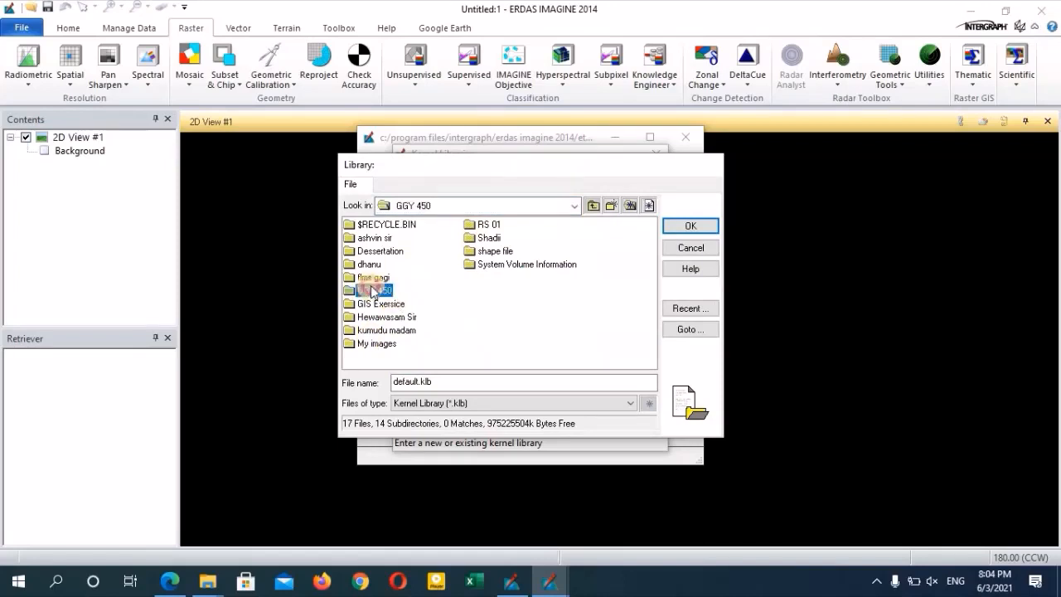
{"action": "double_click", "coordinate": [376, 240]}
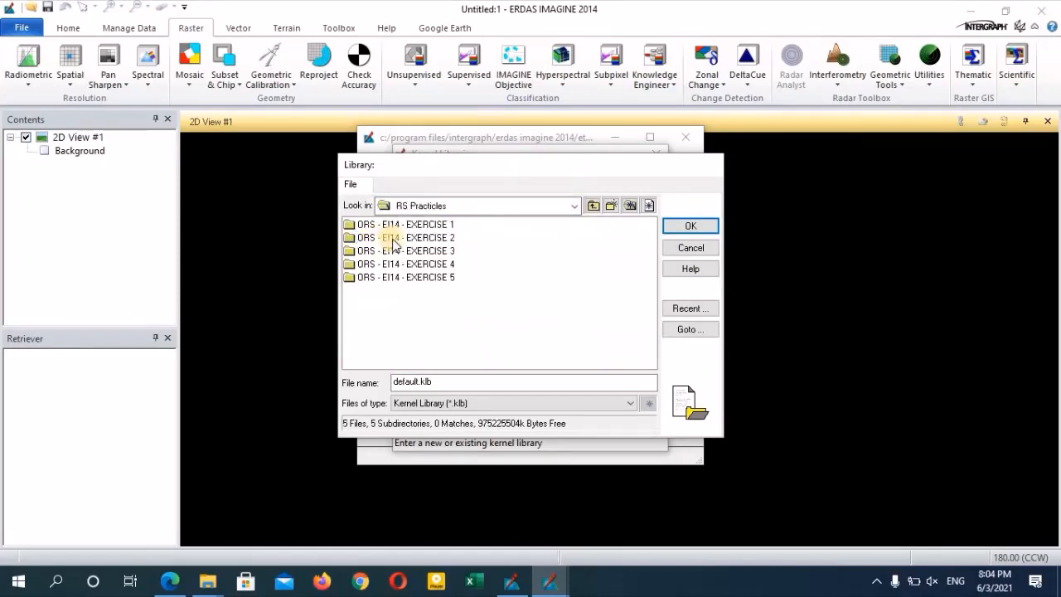
{"action": "left_click", "coordinate": [424, 249]}
{"action": "double_click", "coordinate": [425, 248]}
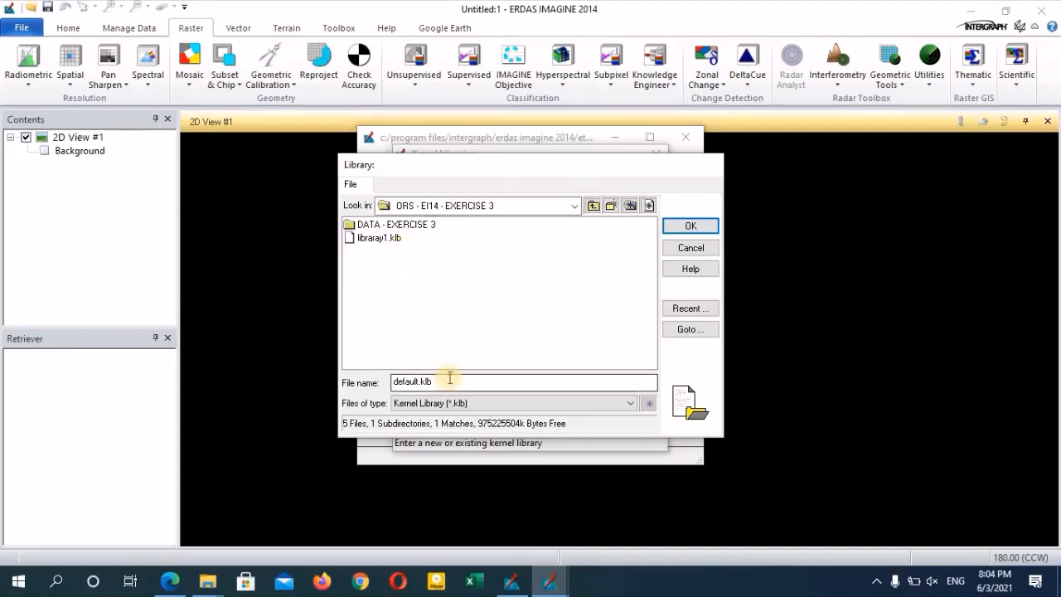
{"action": "left_click", "coordinate": [379, 239]}
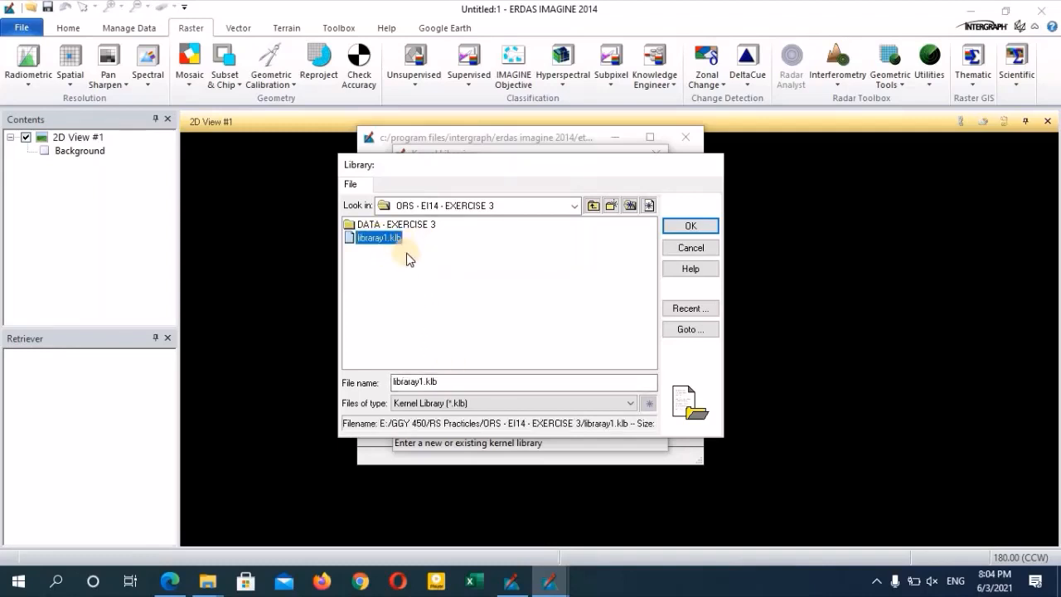
{"action": "left_click", "coordinate": [691, 226]}
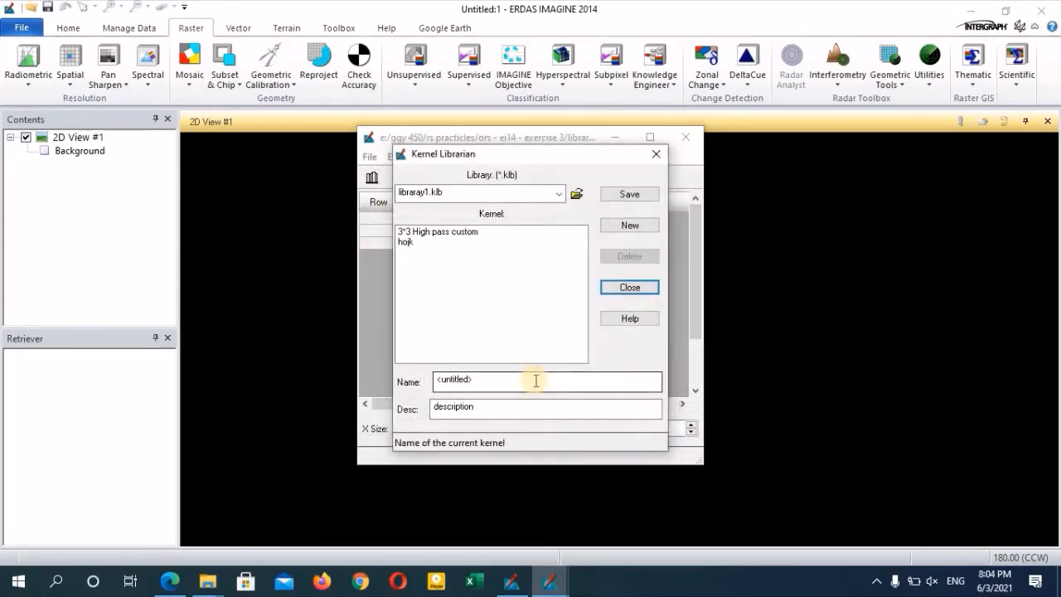
Step: Name the kernel "north direction" and save it to the library libraray1.klb
{"action": "left_click", "coordinate": [490, 379]}
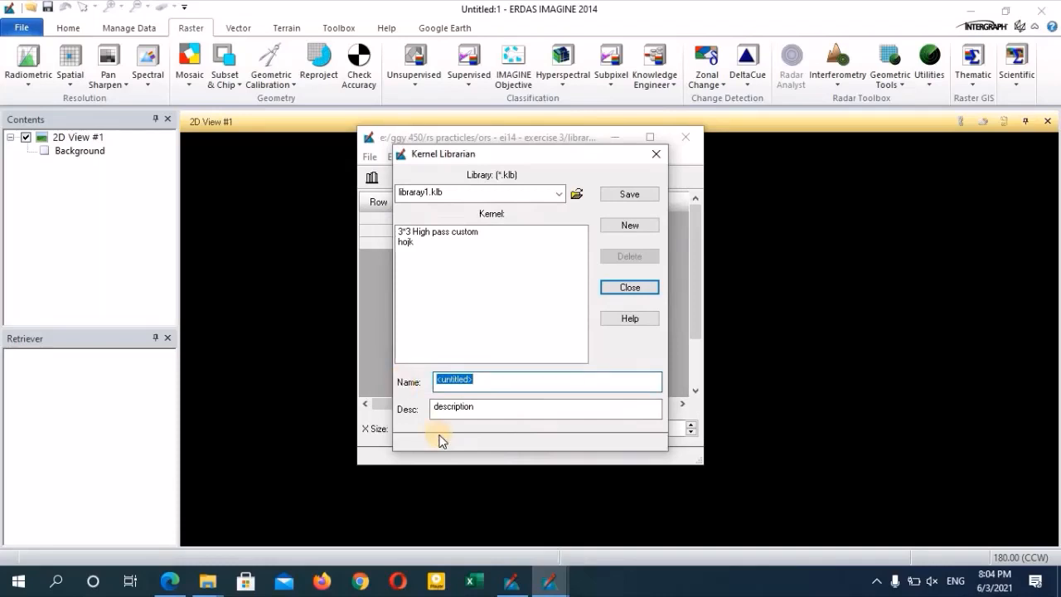
{"action": "type", "text": "north direction"}
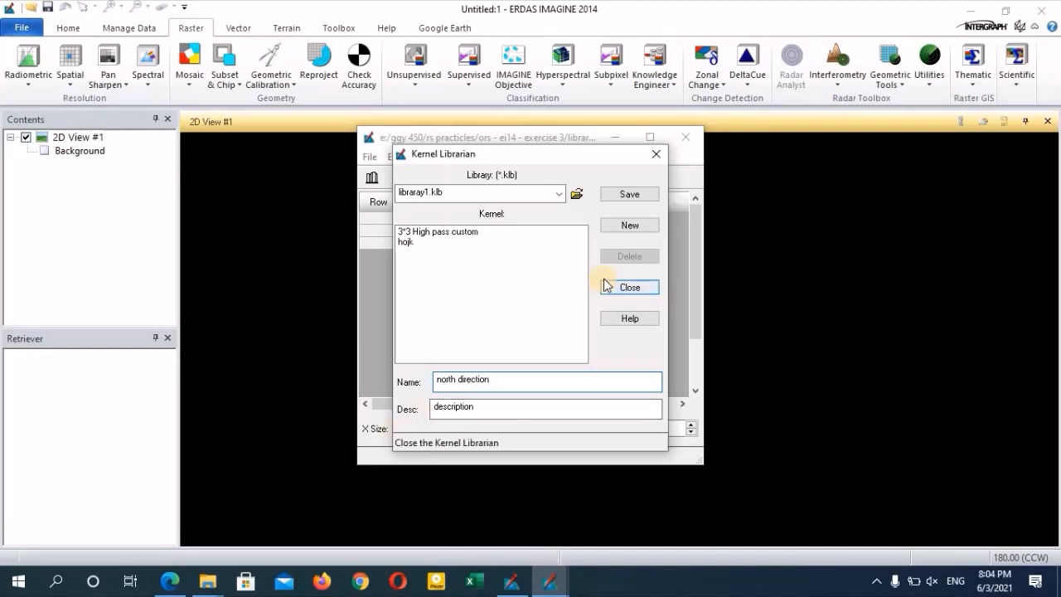
{"action": "left_click", "coordinate": [633, 196]}
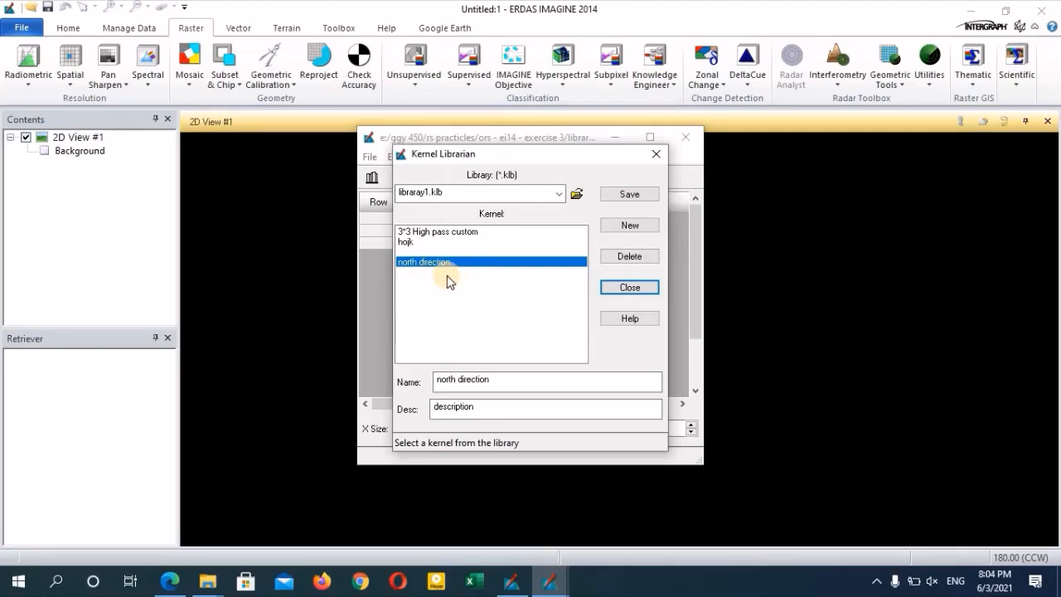
Step: Delete the kernel "hojk" from the library libraray1.klb and confirm the deletion
{"action": "left_click", "coordinate": [406, 242]}
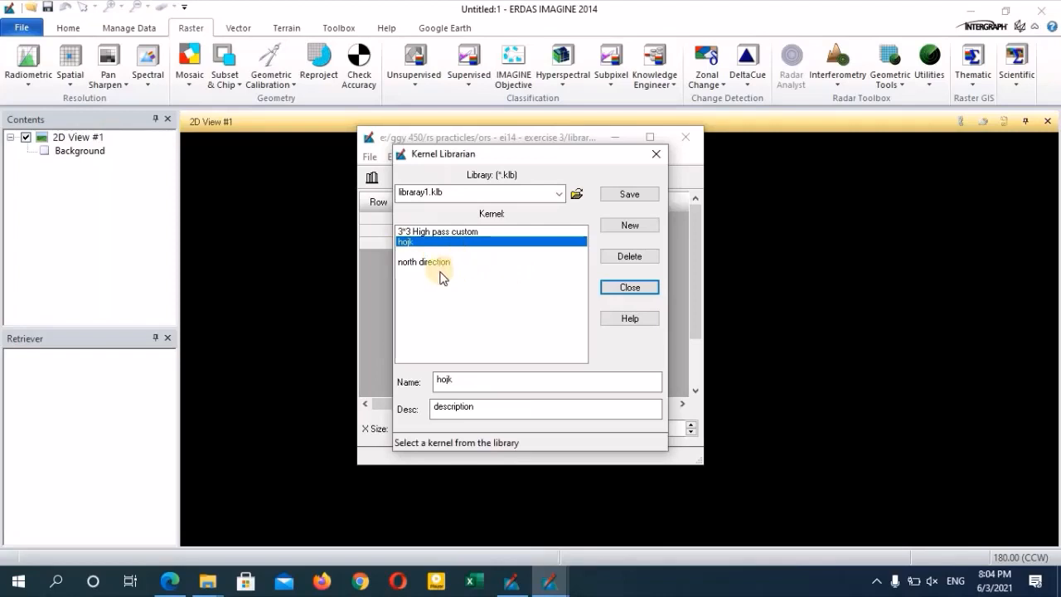
{"action": "left_click", "coordinate": [417, 232]}
{"action": "left_click", "coordinate": [416, 242]}
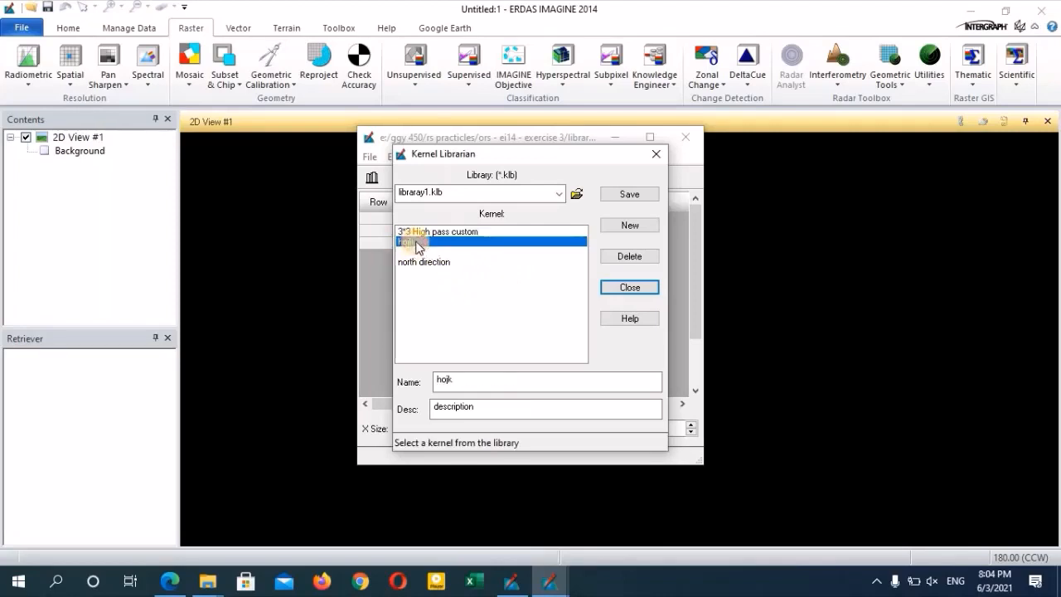
{"action": "left_click", "coordinate": [631, 258]}
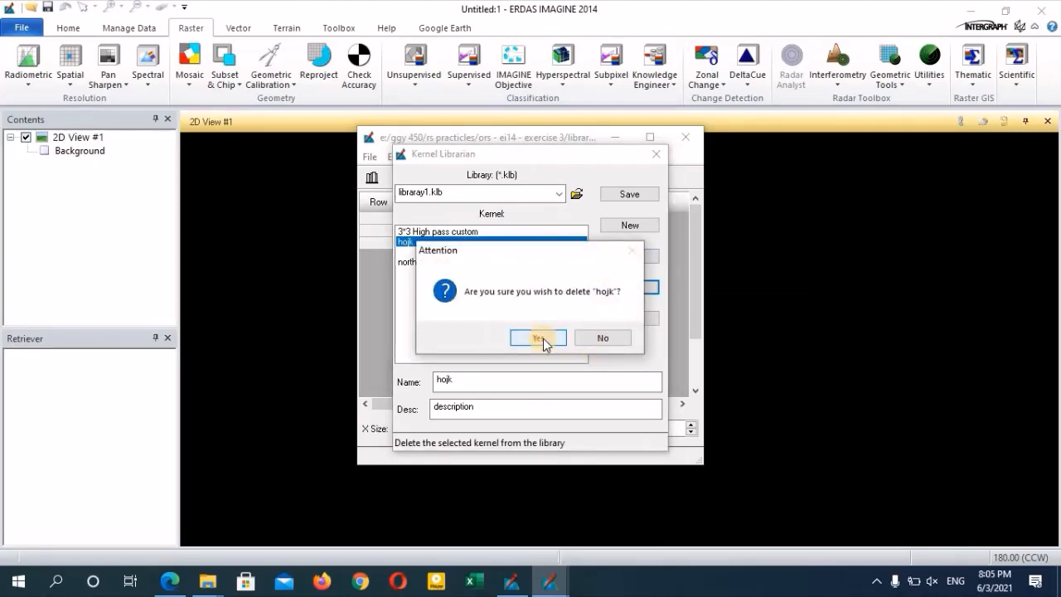
{"action": "left_click", "coordinate": [540, 337]}
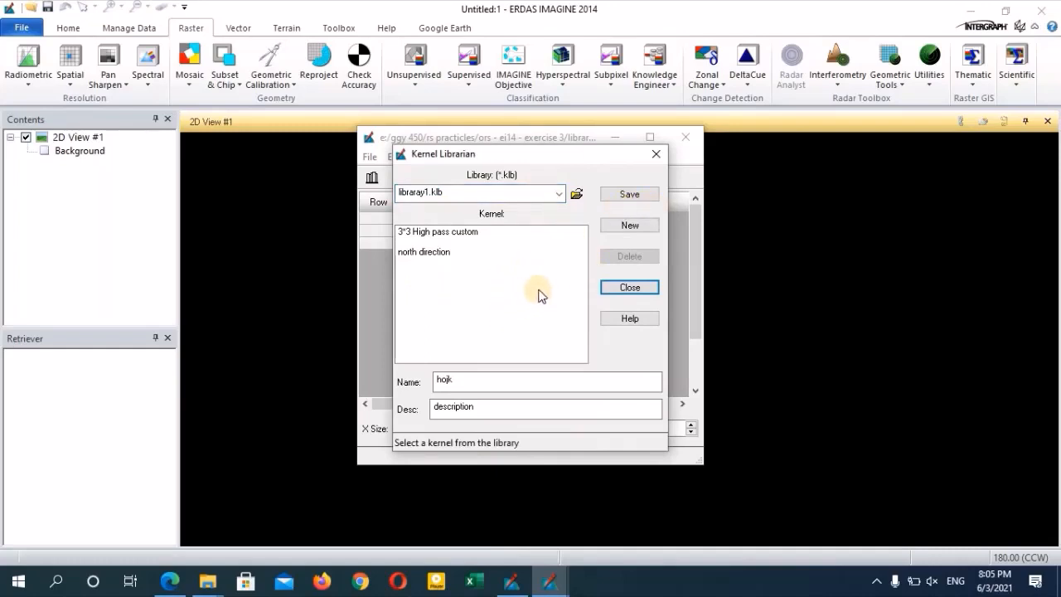
Step: Close the Kernel Librarian and the kernel editor and bring the Convolution dialog back into view
{"action": "left_click", "coordinate": [654, 157]}
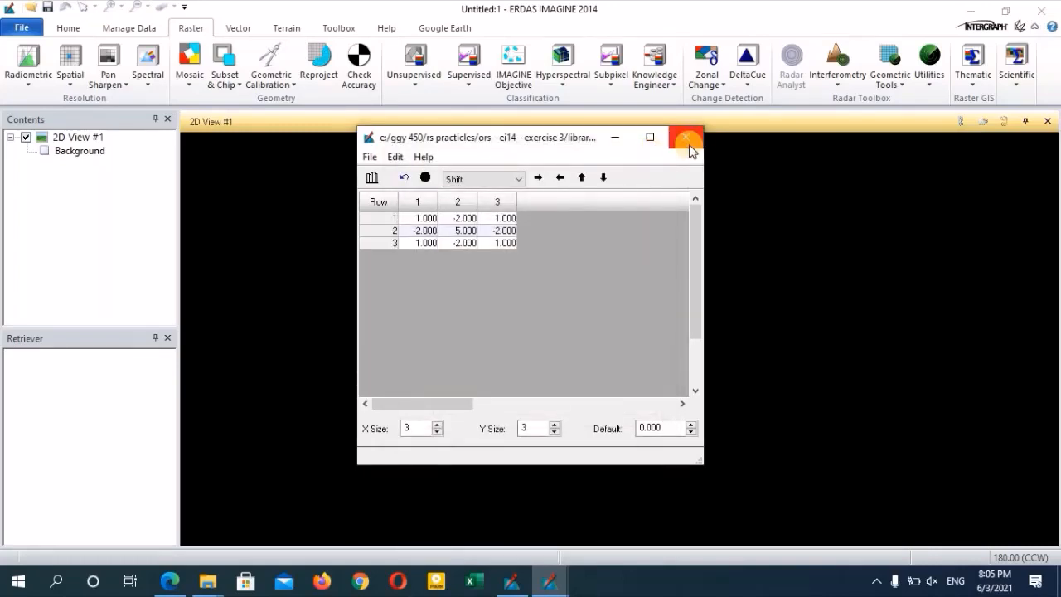
{"action": "left_click", "coordinate": [688, 145]}
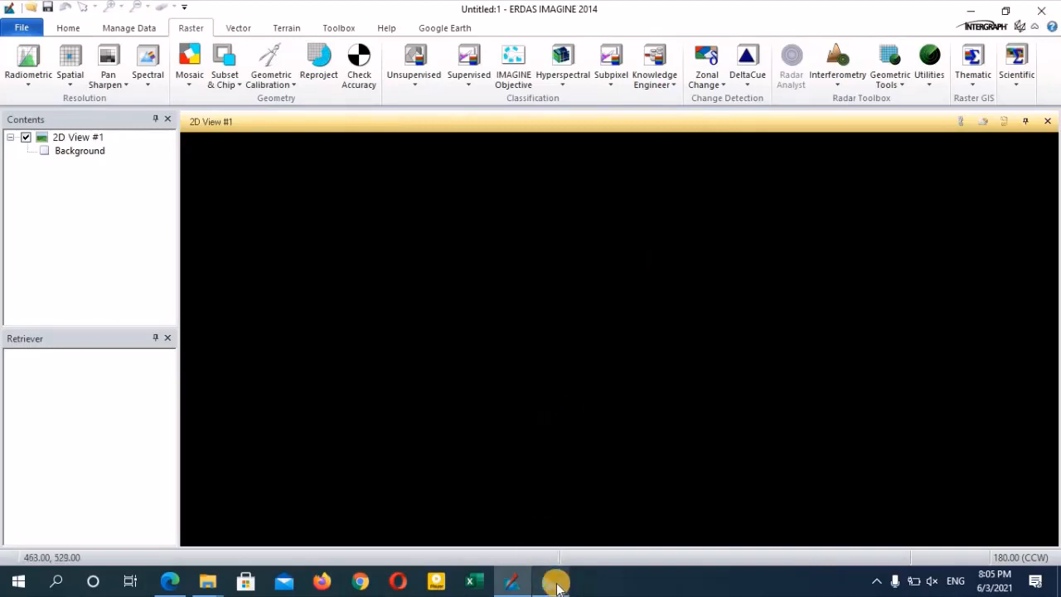
{"action": "mouse_move", "coordinate": [555, 584]}
{"action": "left_click", "coordinate": [549, 464]}
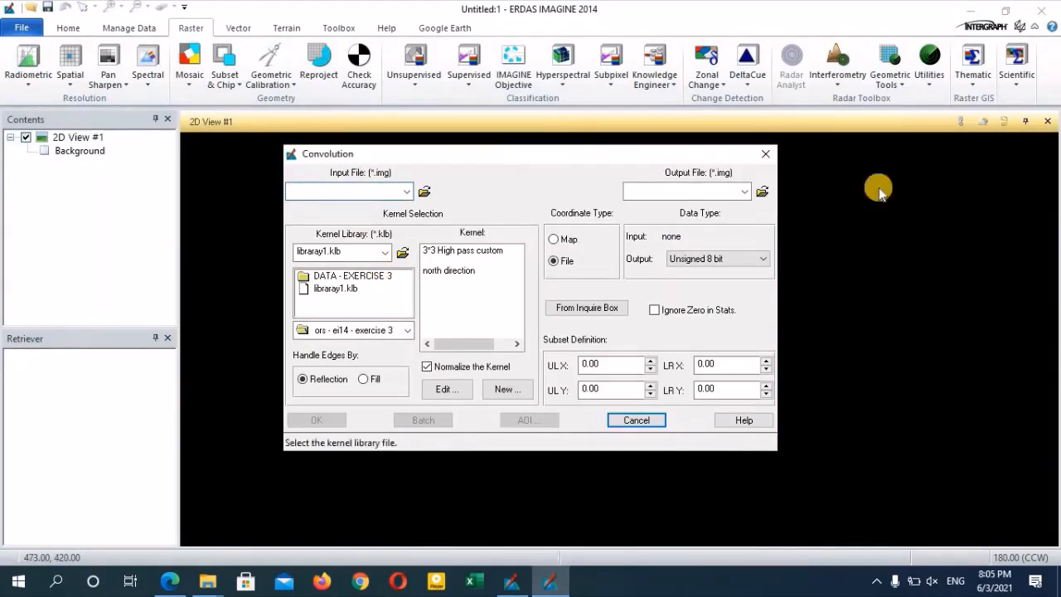
Step: Close the Convolution dialog and start the spatial Convolution tool afresh
{"action": "left_click", "coordinate": [769, 155]}
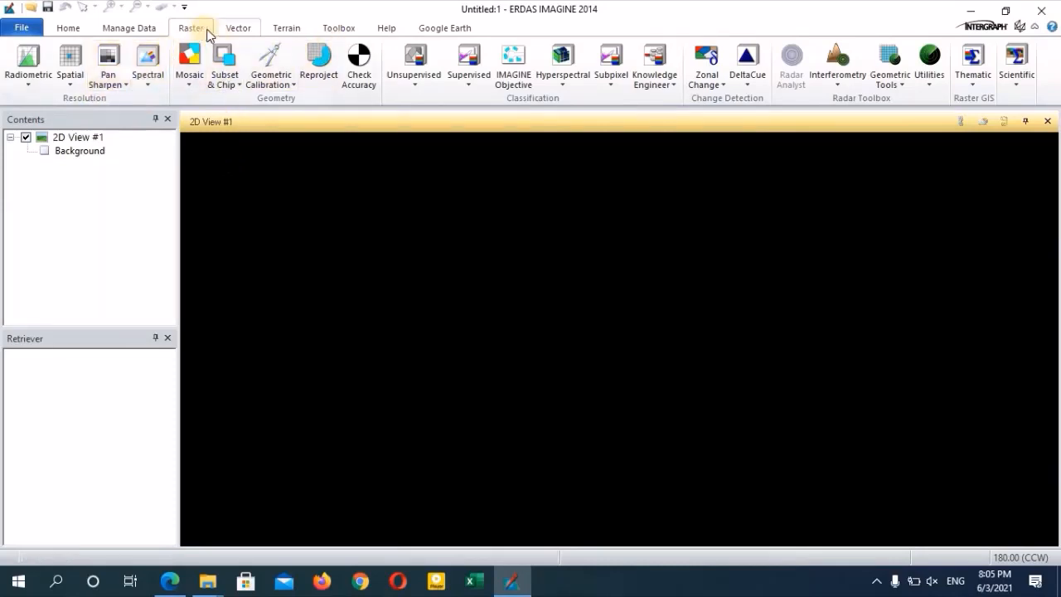
{"action": "left_click", "coordinate": [74, 85]}
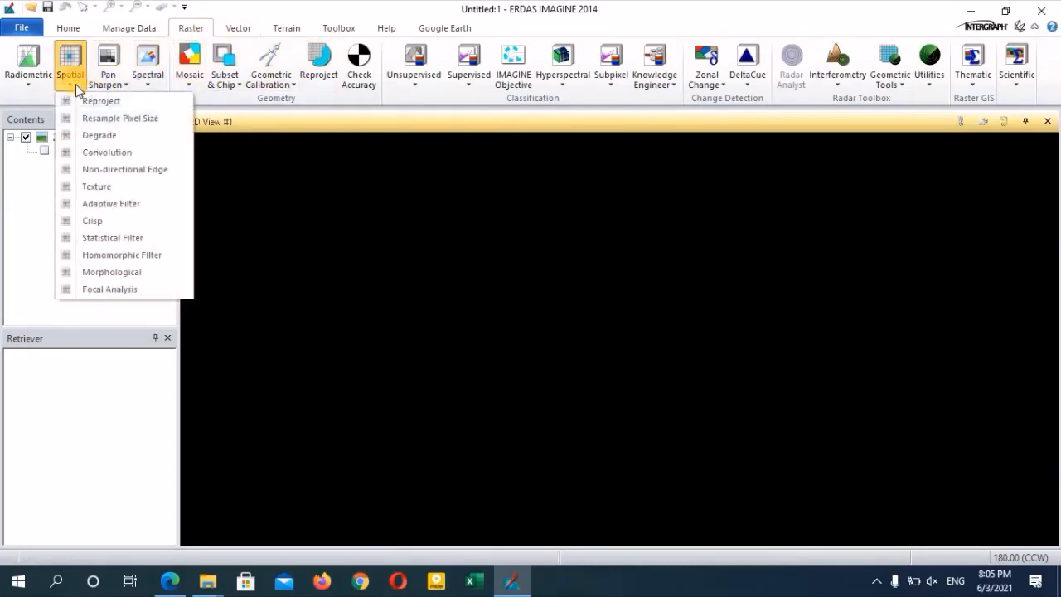
{"action": "left_click", "coordinate": [115, 155]}
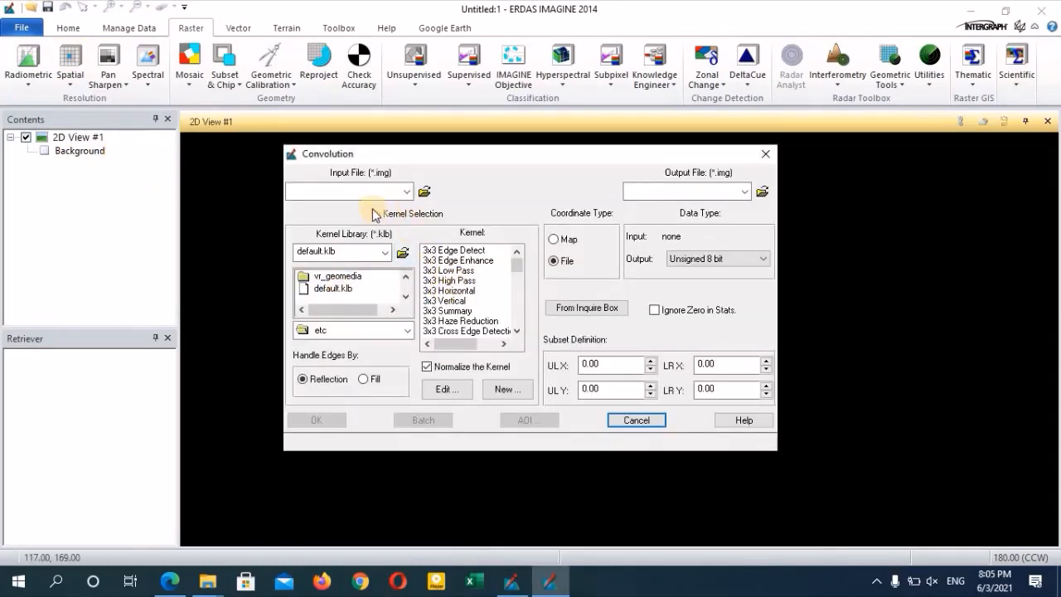
Step: Set the convolution input file to minot_area_072800.img from the DATA - EXERCISE 3 folder
{"action": "left_click", "coordinate": [425, 193]}
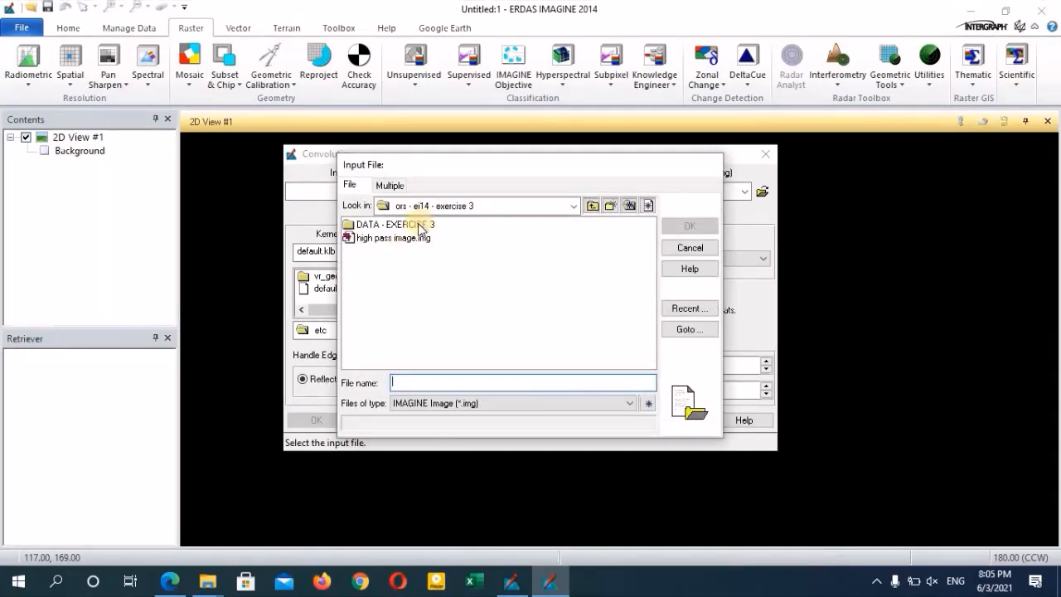
{"action": "left_click", "coordinate": [591, 208]}
{"action": "left_click", "coordinate": [592, 209]}
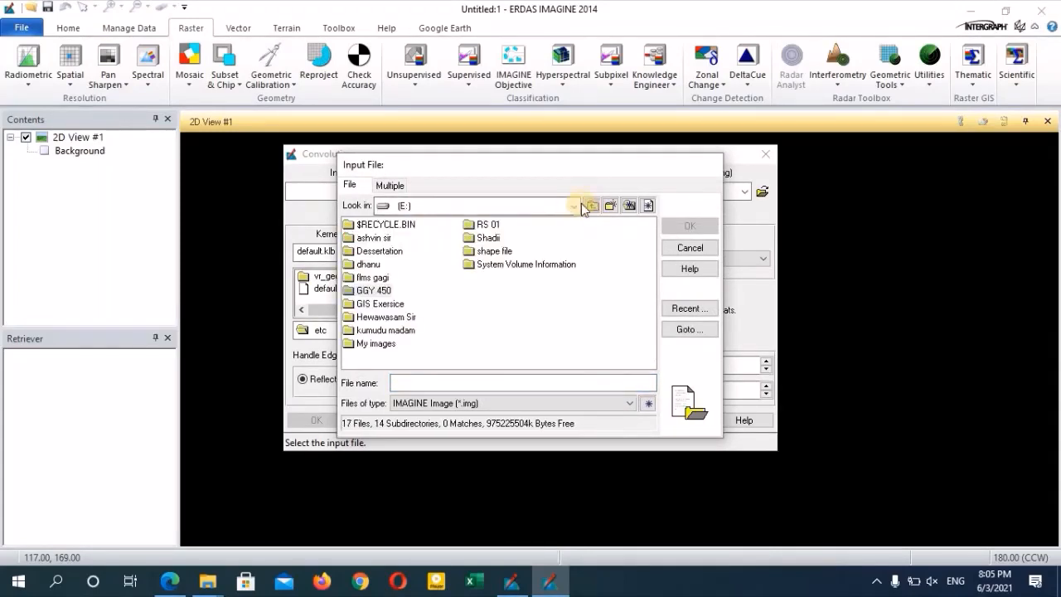
{"action": "double_click", "coordinate": [364, 282]}
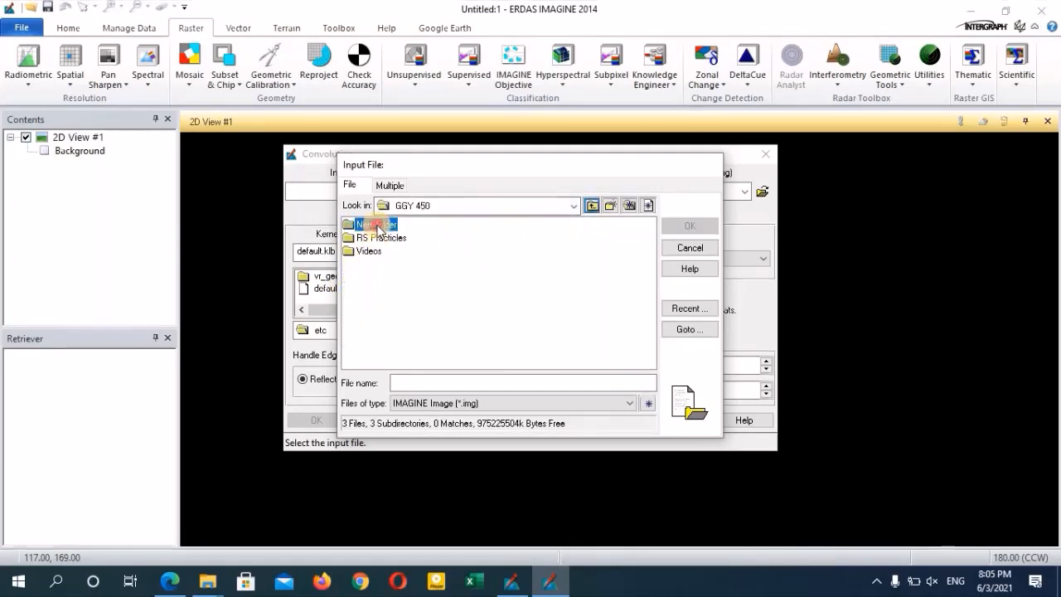
{"action": "double_click", "coordinate": [378, 237]}
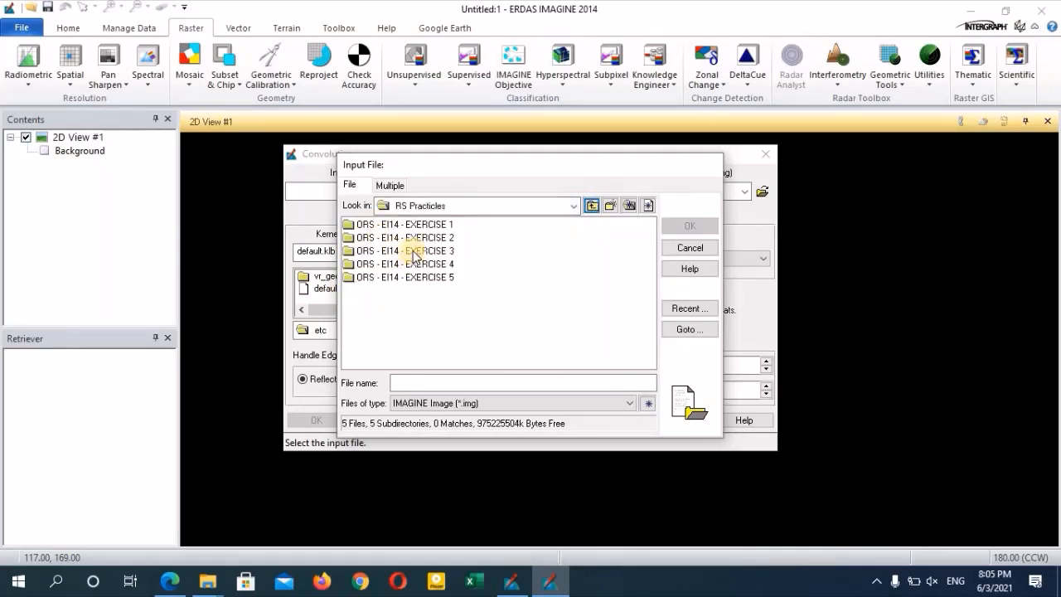
{"action": "double_click", "coordinate": [398, 251]}
{"action": "double_click", "coordinate": [378, 226]}
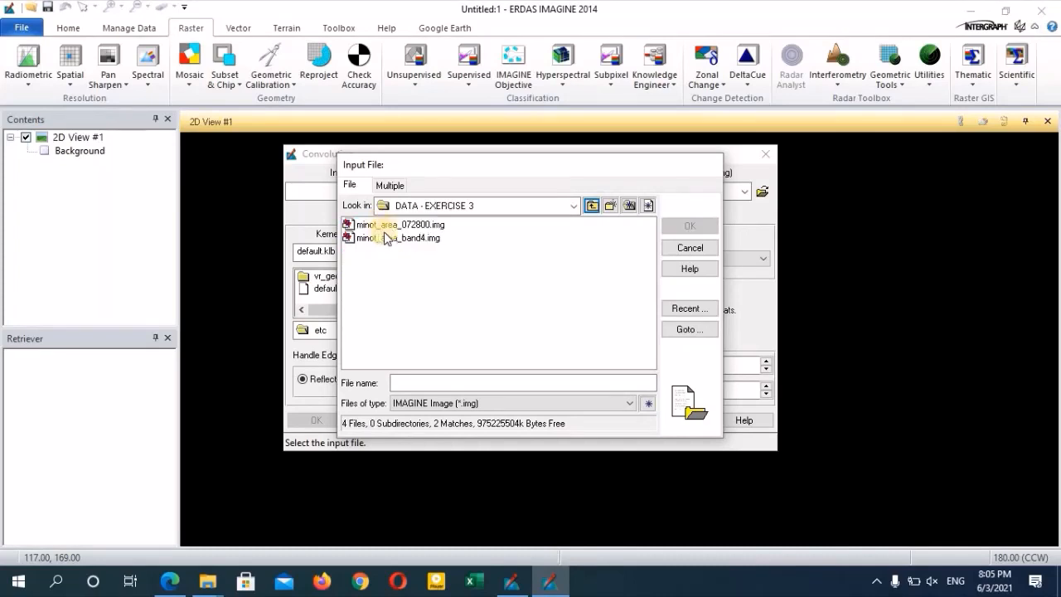
{"action": "left_click", "coordinate": [384, 225]}
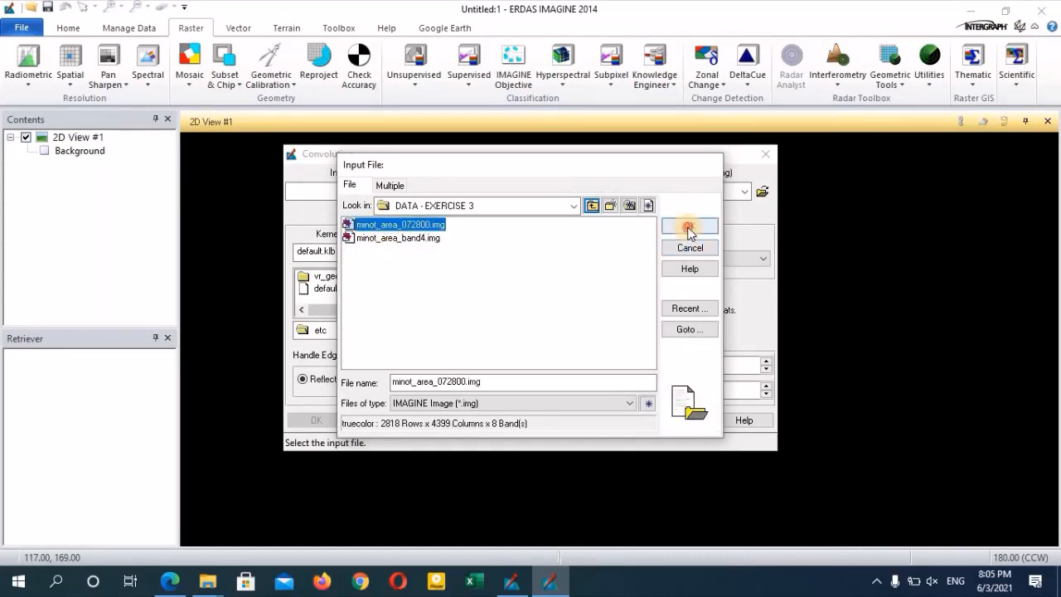
{"action": "left_click", "coordinate": [689, 227]}
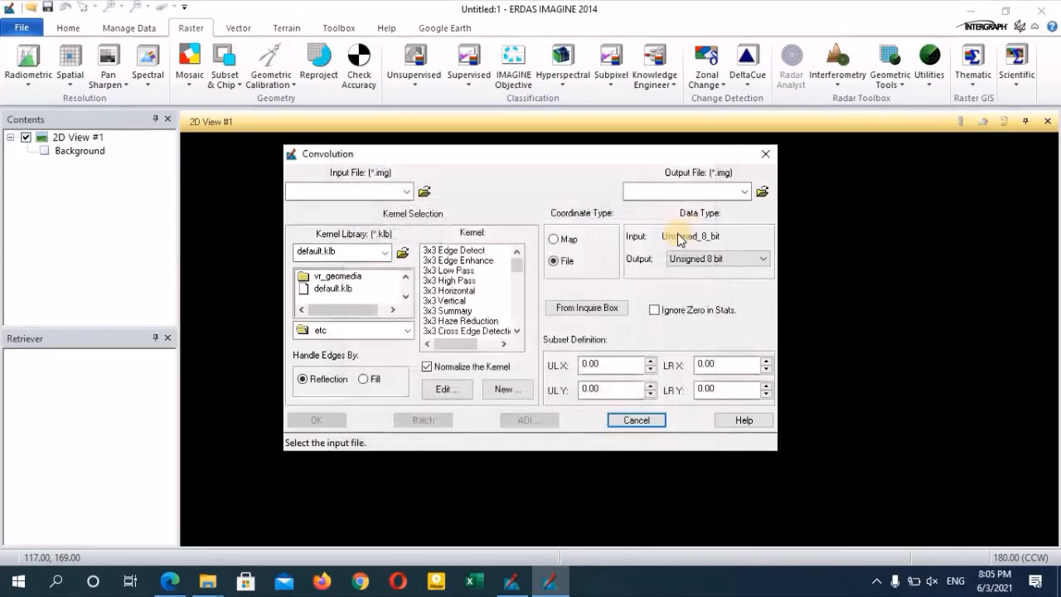
Step: Set the convolution output file to north.img in the ORS - EI14 - EXERCISE 3 folder
{"action": "left_click", "coordinate": [762, 191]}
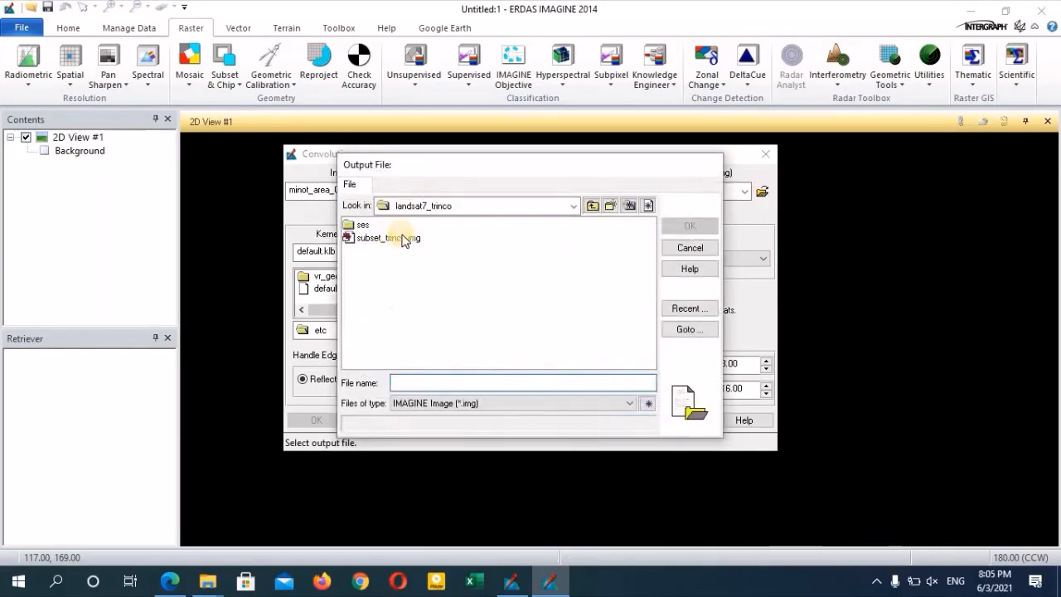
{"action": "left_click", "coordinate": [426, 381]}
{"action": "left_click", "coordinate": [595, 207]}
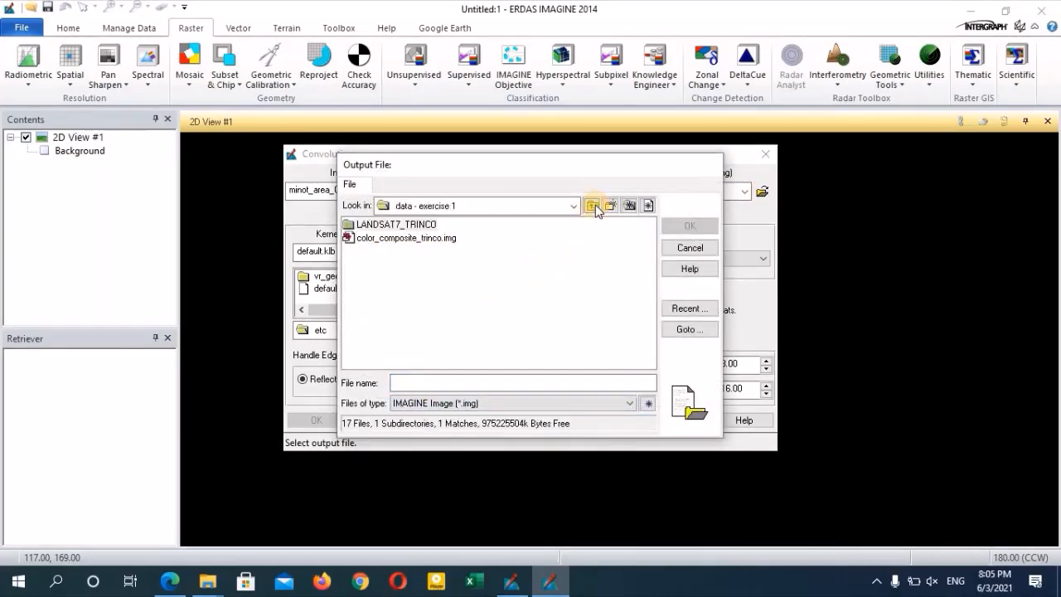
{"action": "left_click", "coordinate": [595, 208]}
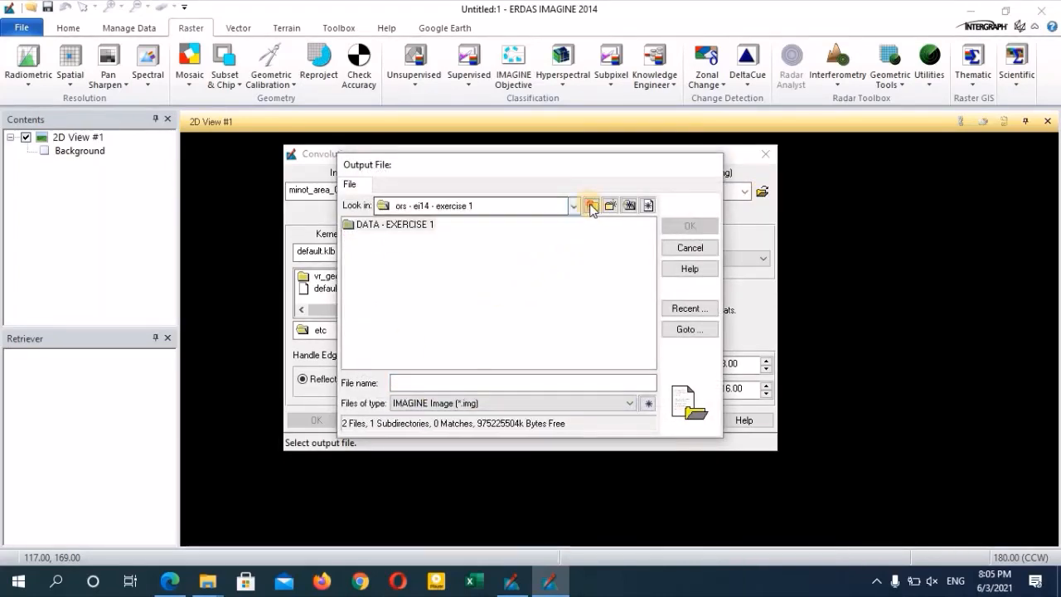
{"action": "left_click", "coordinate": [590, 206]}
{"action": "double_click", "coordinate": [414, 250]}
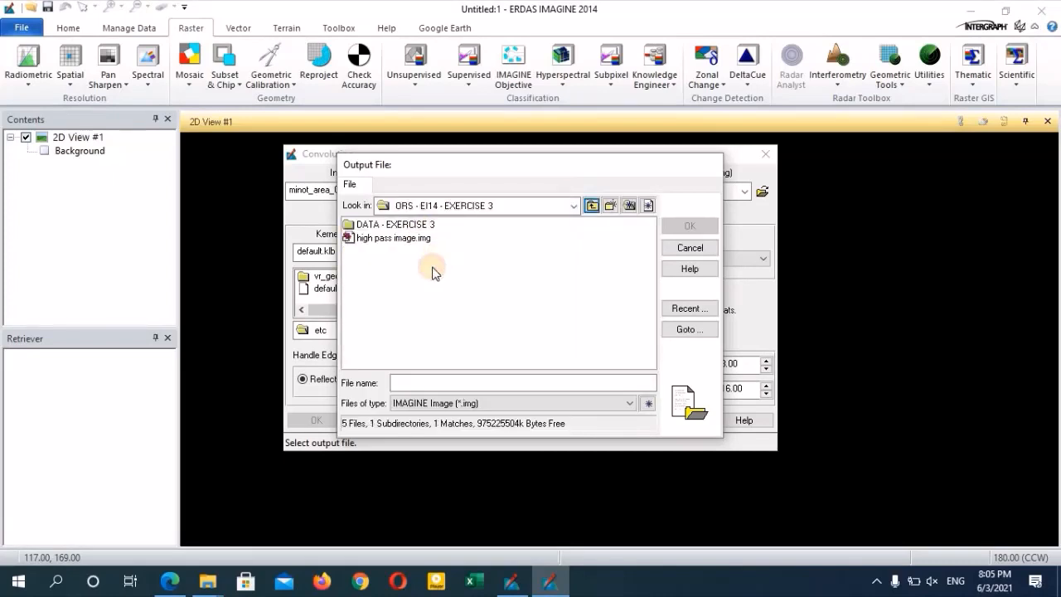
{"action": "left_click", "coordinate": [410, 383]}
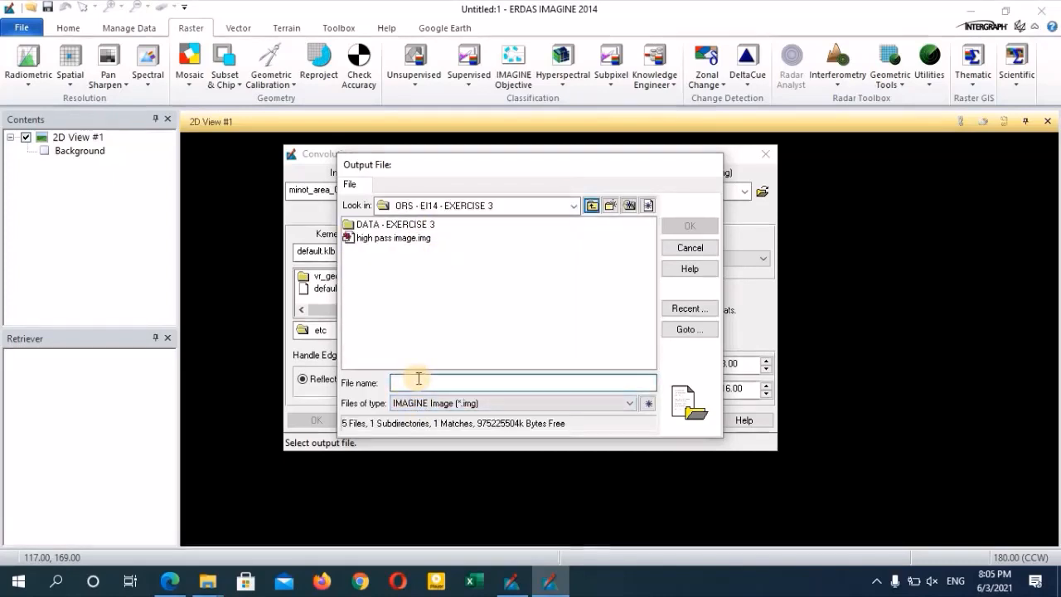
{"action": "type", "text": "n"}
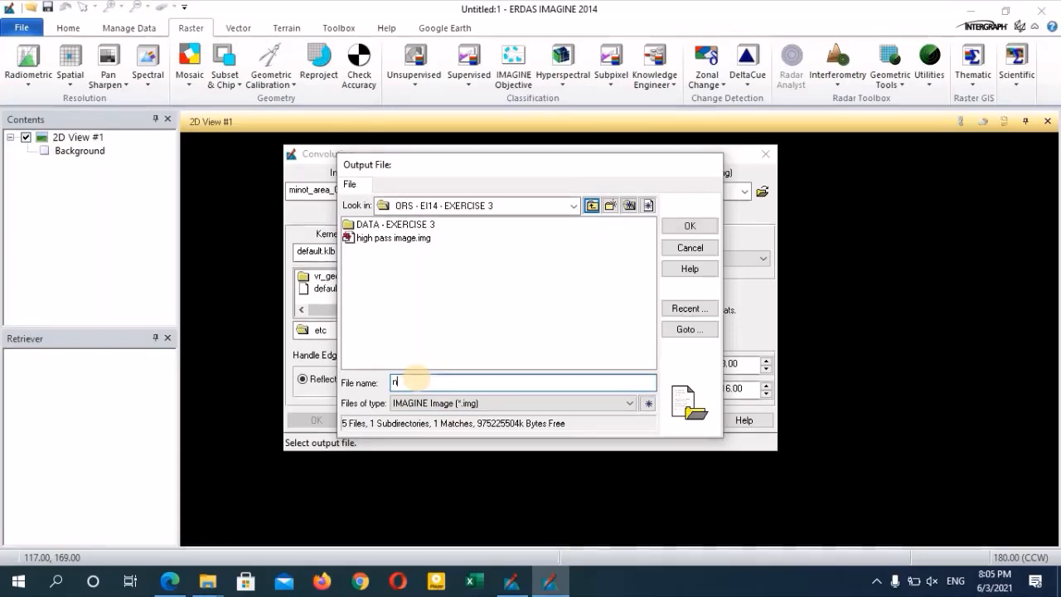
{"action": "type", "text": "orth"}
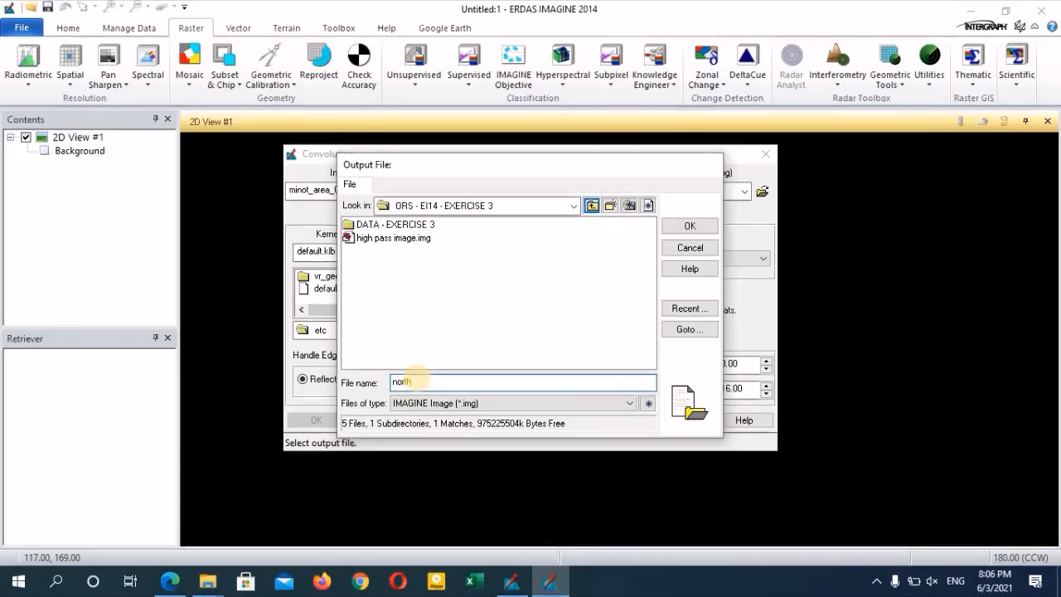
{"action": "left_click", "coordinate": [692, 226]}
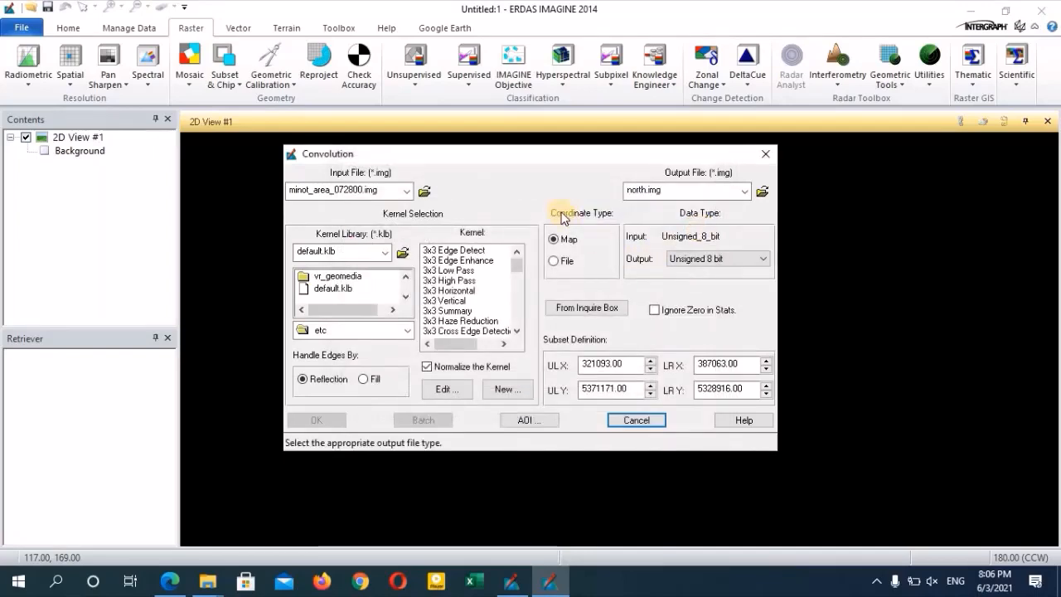
Step: Load the kernel library libraray1.klb from GGY 450, RS Practicles, ORS - EI14 - EXERCISE 3 on drive E
{"action": "left_click", "coordinate": [404, 254]}
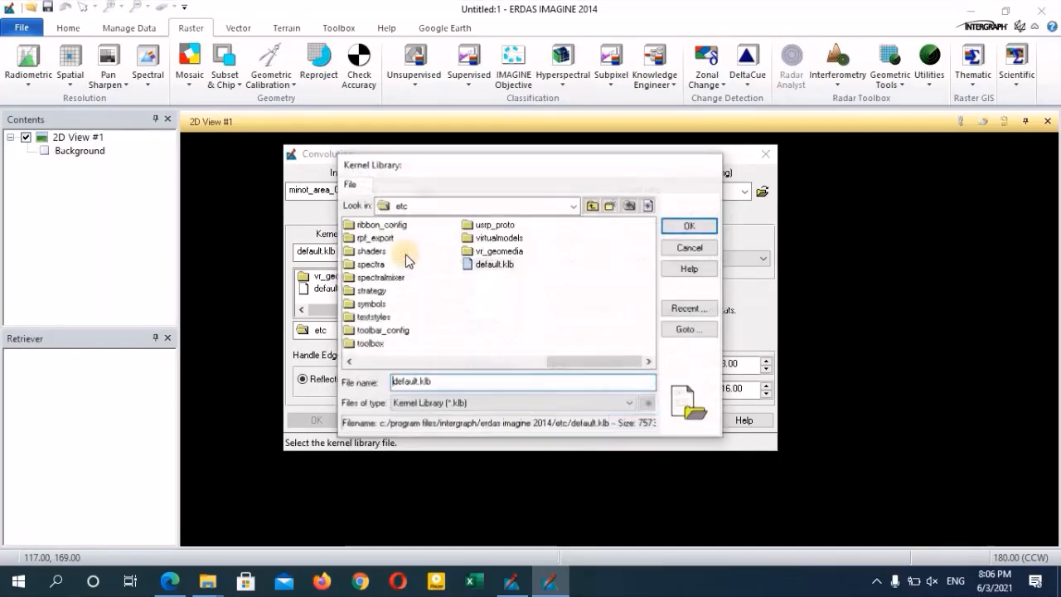
{"action": "left_click", "coordinate": [574, 205]}
{"action": "left_click", "coordinate": [431, 306]}
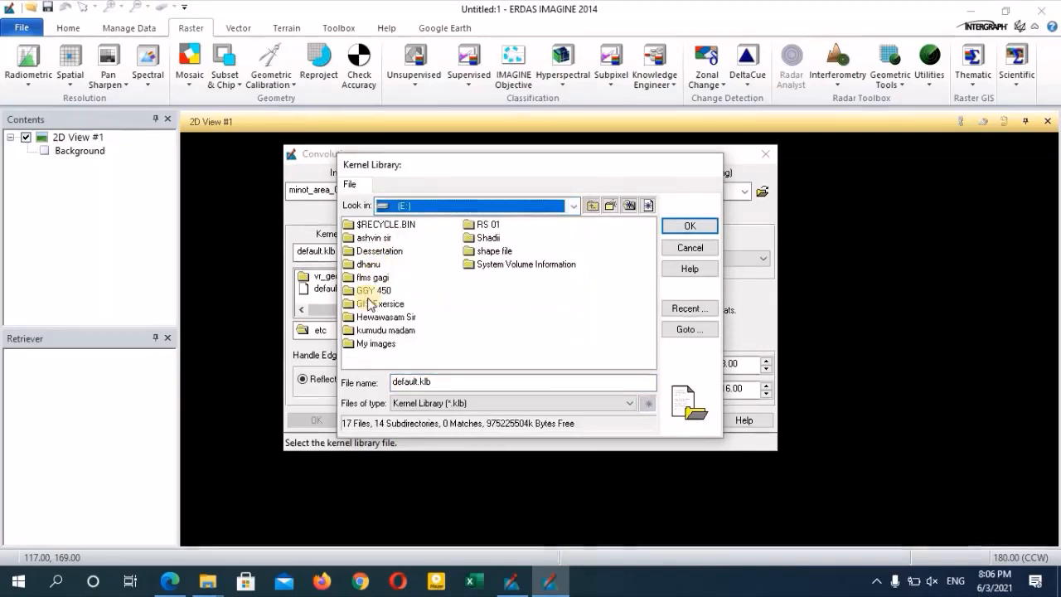
{"action": "double_click", "coordinate": [377, 290]}
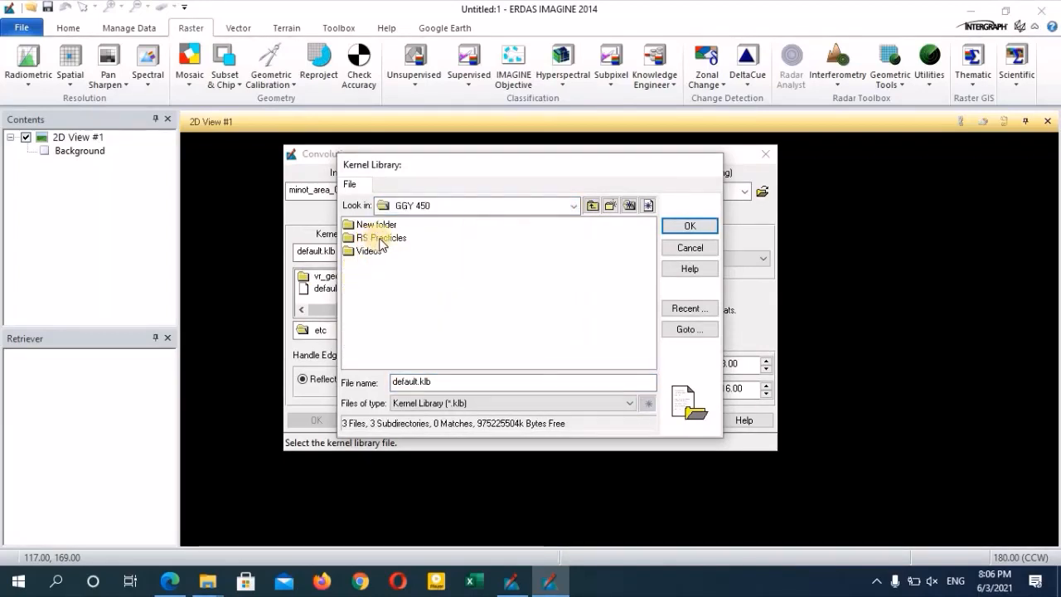
{"action": "double_click", "coordinate": [379, 238]}
{"action": "double_click", "coordinate": [390, 250]}
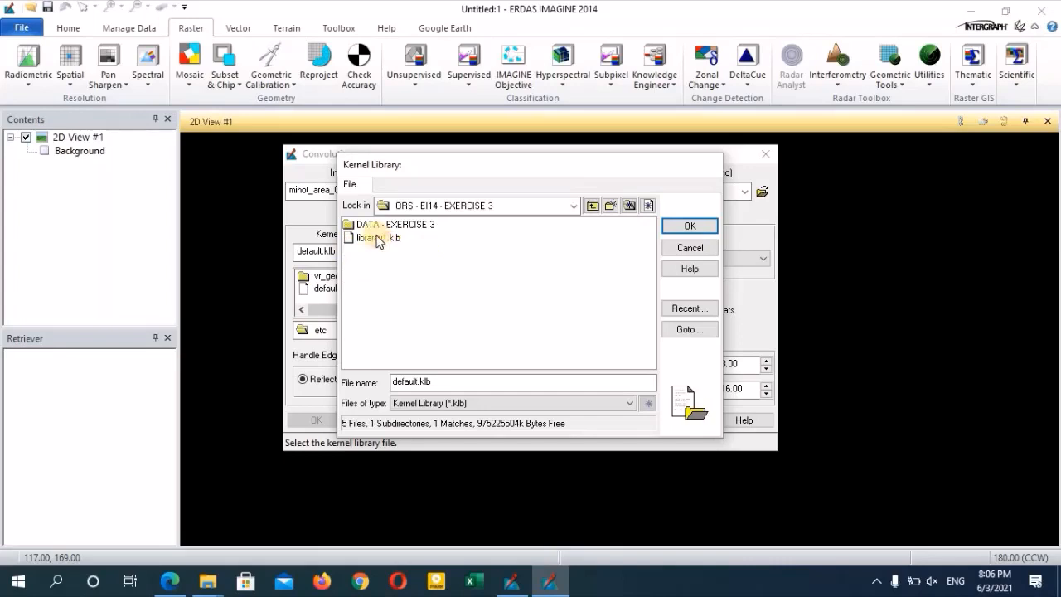
{"action": "left_click", "coordinate": [377, 238]}
{"action": "left_click", "coordinate": [689, 225]}
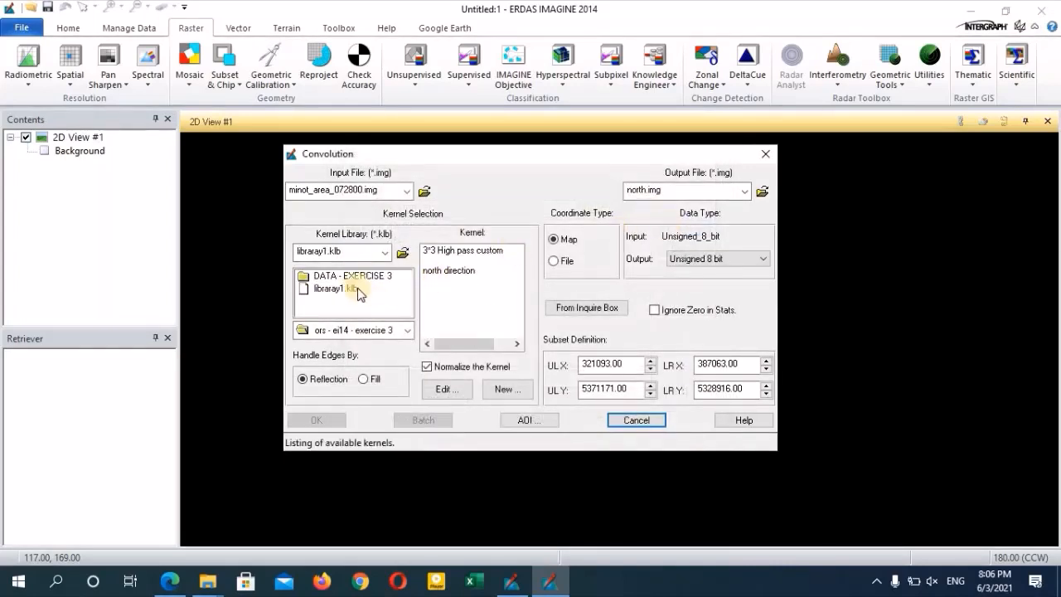
Step: Run the convolution with the "north direction" kernel and close the process list
{"action": "left_click", "coordinate": [462, 275]}
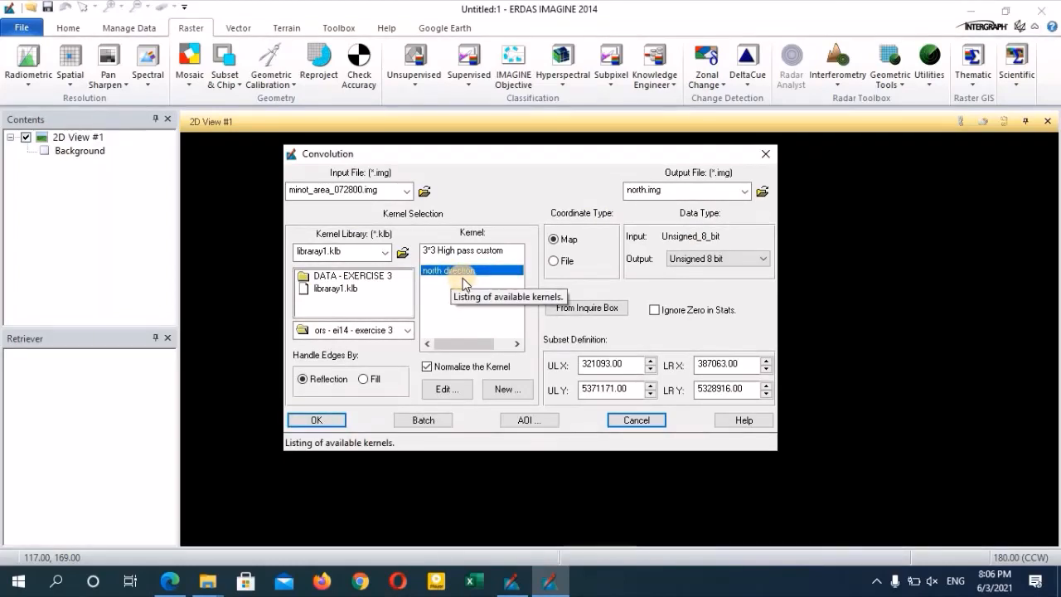
{"action": "left_click", "coordinate": [315, 420]}
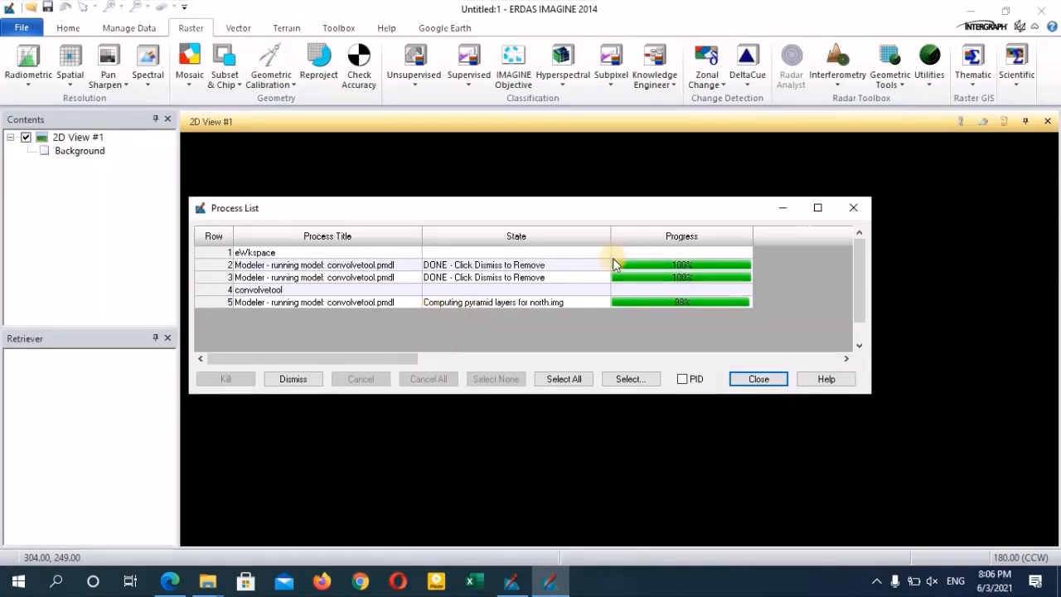
{"action": "left_click", "coordinate": [769, 381]}
Step: Open north.img as a raster layer in the empty 2D view and fit it to the frame
{"action": "right_click", "coordinate": [336, 179]}
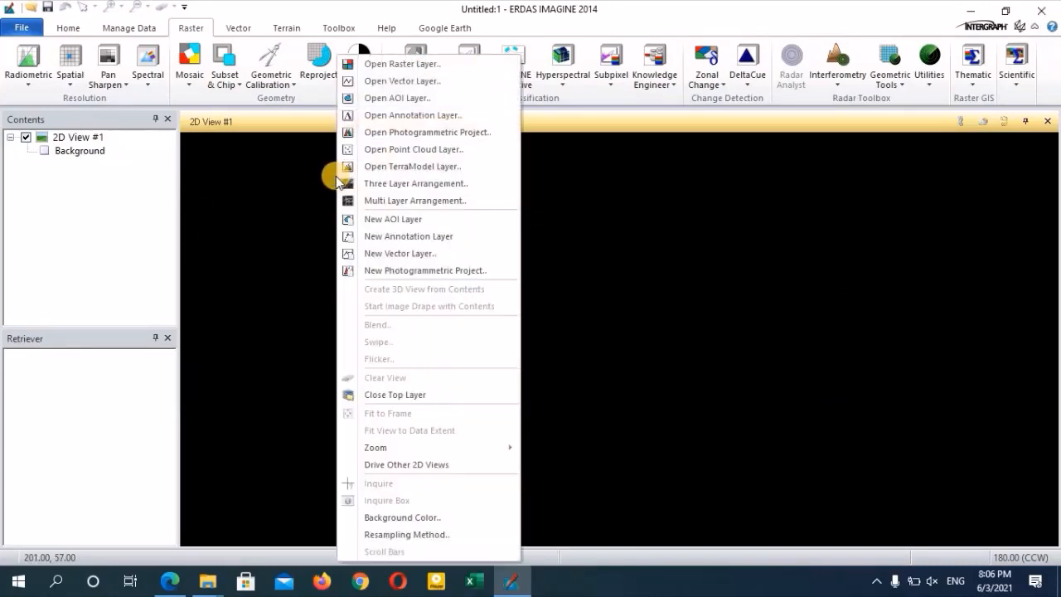
{"action": "left_click", "coordinate": [391, 59]}
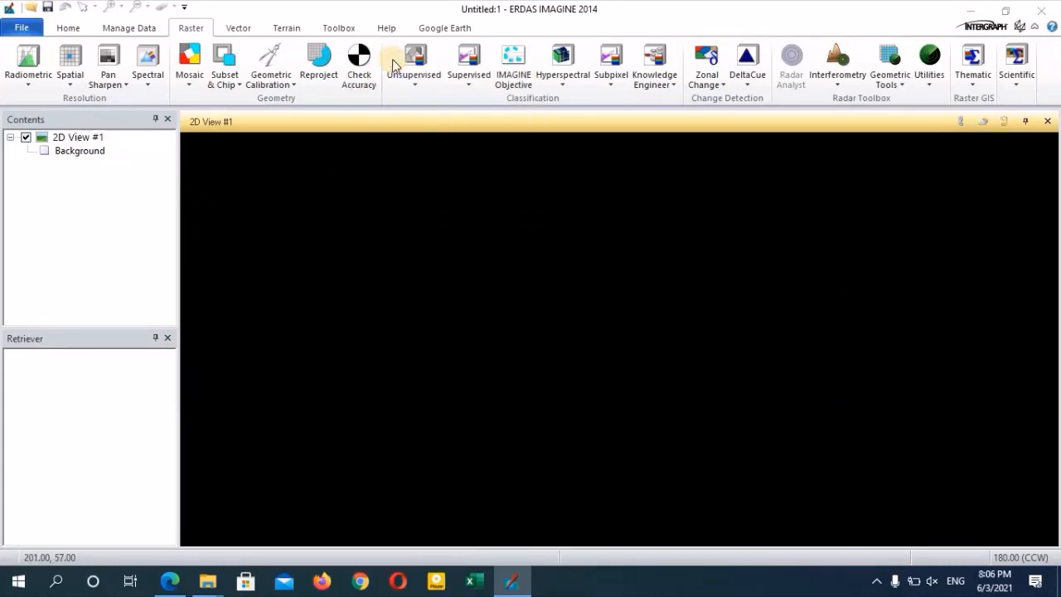
{"action": "left_click", "coordinate": [373, 235]}
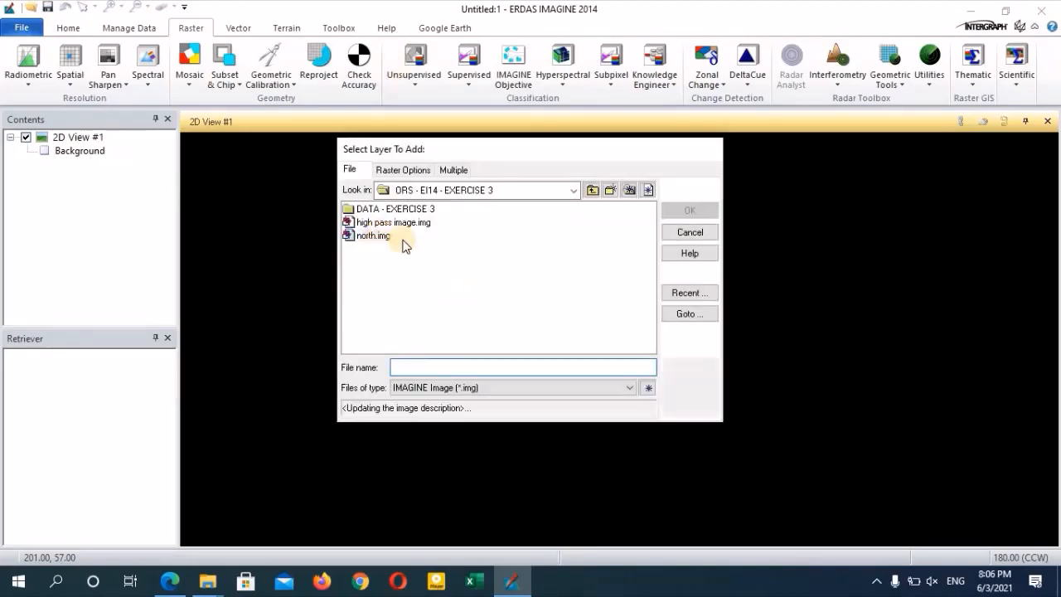
{"action": "left_click", "coordinate": [690, 211]}
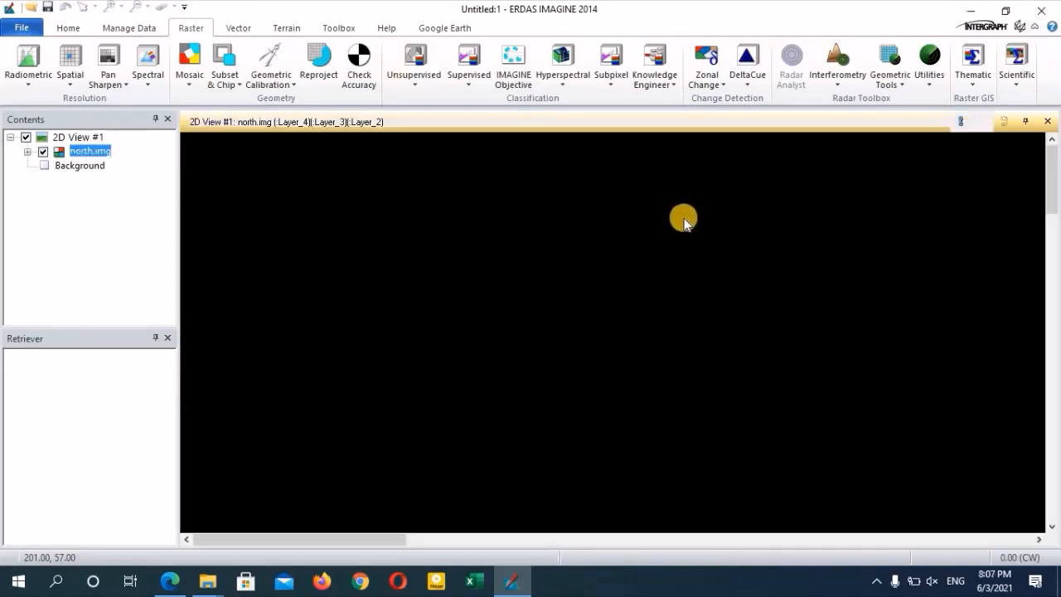
{"action": "left_click", "coordinate": [64, 30]}
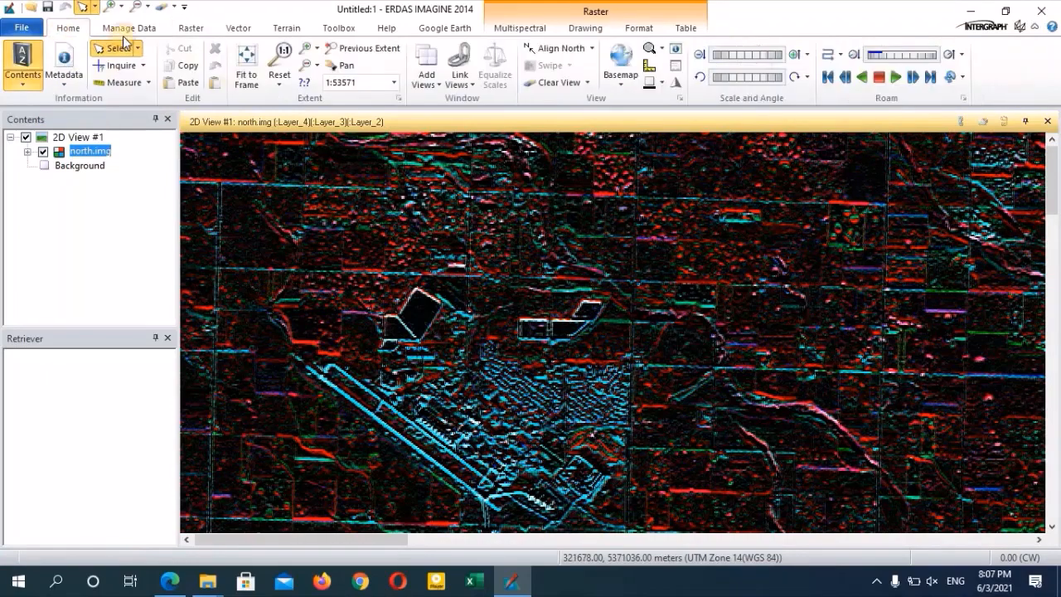
{"action": "left_click", "coordinate": [247, 67]}
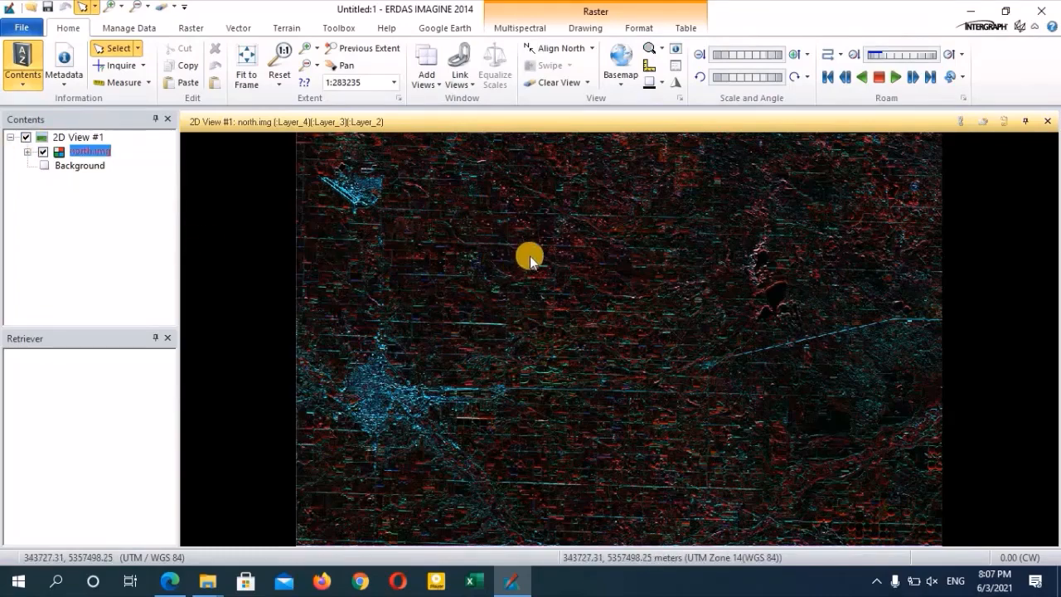
Step: Examine the edges highlighted by the north directional filter in north.img, both close up and at full extent
{"action": "scroll", "coordinate": [569, 226], "scroll_direction": "up", "scroll_amount": 3}
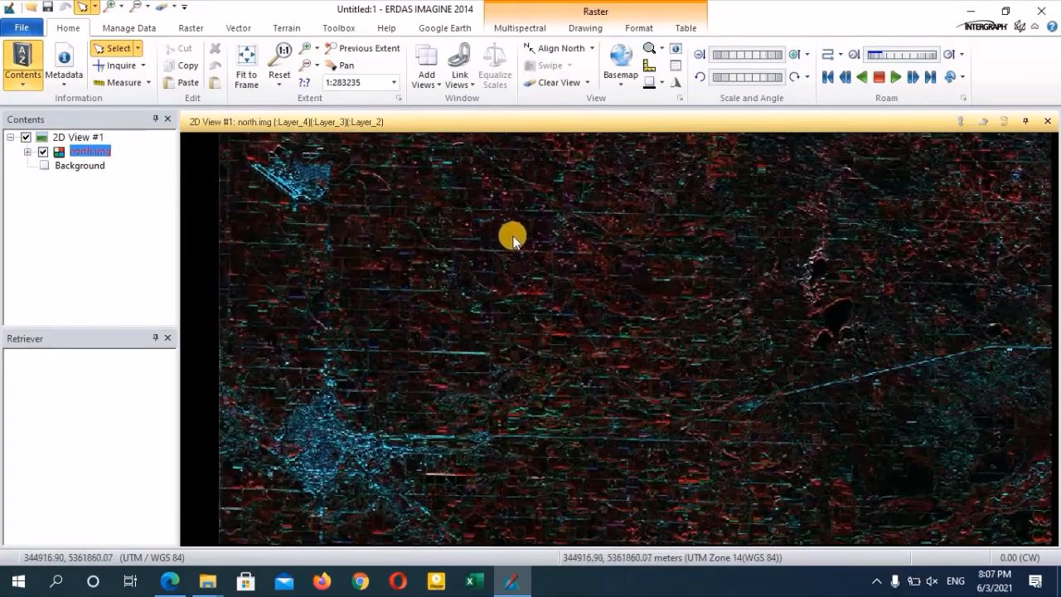
{"action": "scroll", "coordinate": [575, 246], "scroll_direction": "up", "scroll_amount": 2}
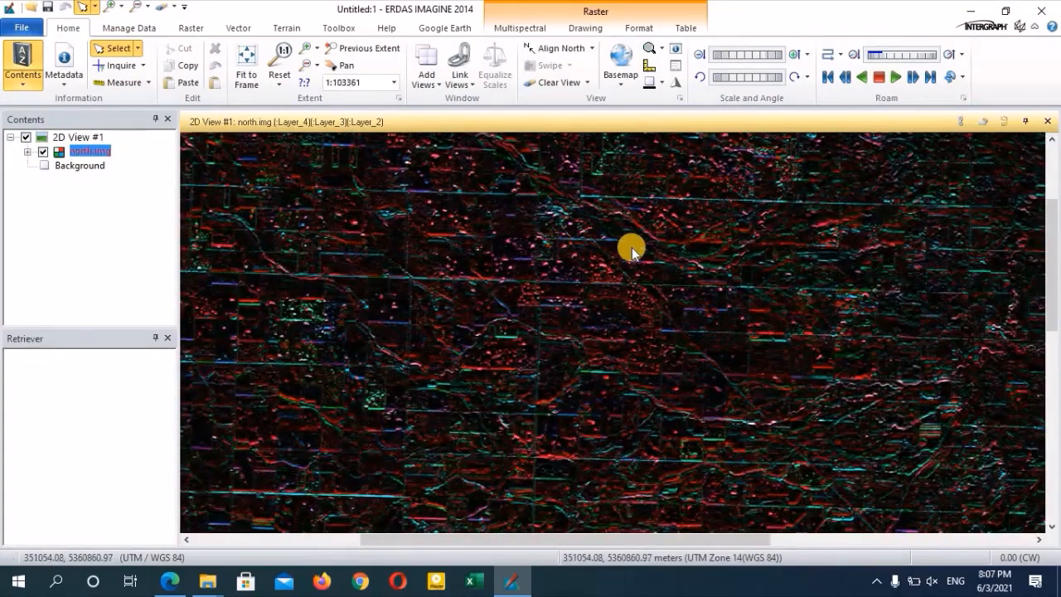
{"action": "scroll", "coordinate": [632, 247], "scroll_direction": "up", "scroll_amount": 2}
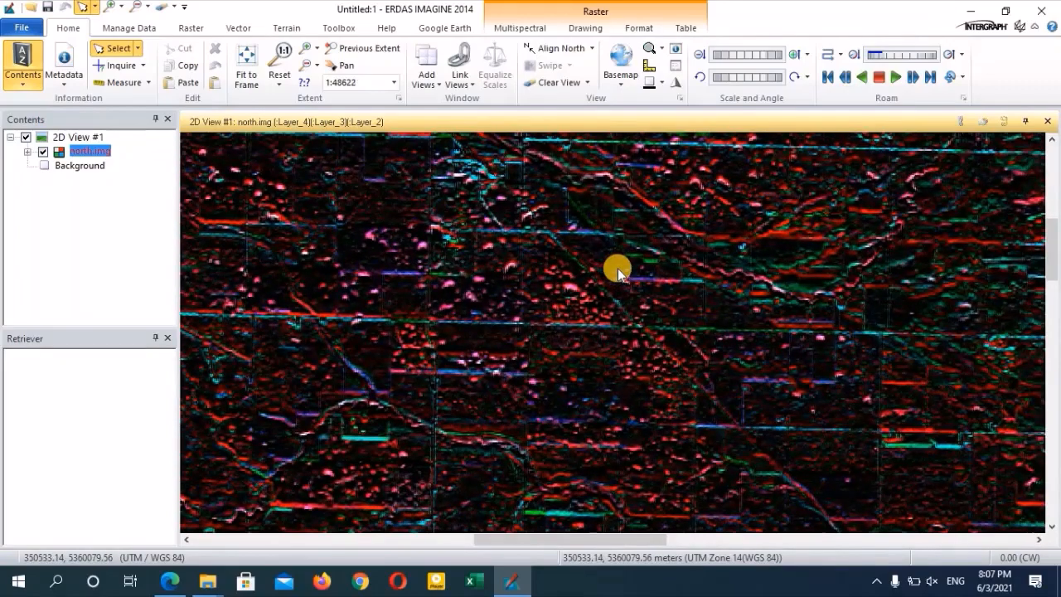
{"action": "scroll", "coordinate": [618, 267], "scroll_direction": "down", "scroll_amount": 2}
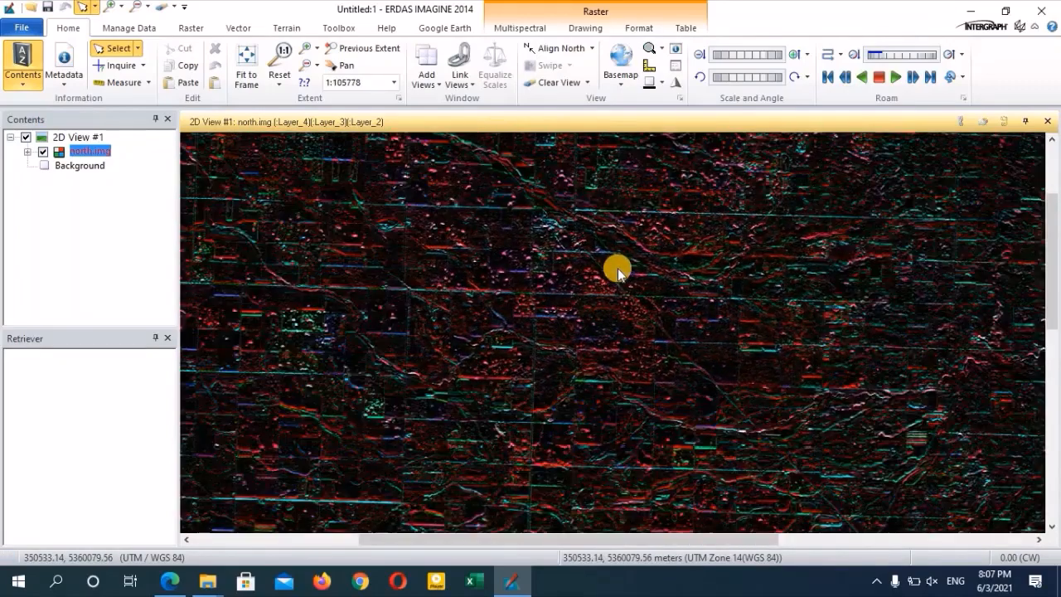
{"action": "scroll", "coordinate": [618, 268], "scroll_direction": "down", "scroll_amount": 1}
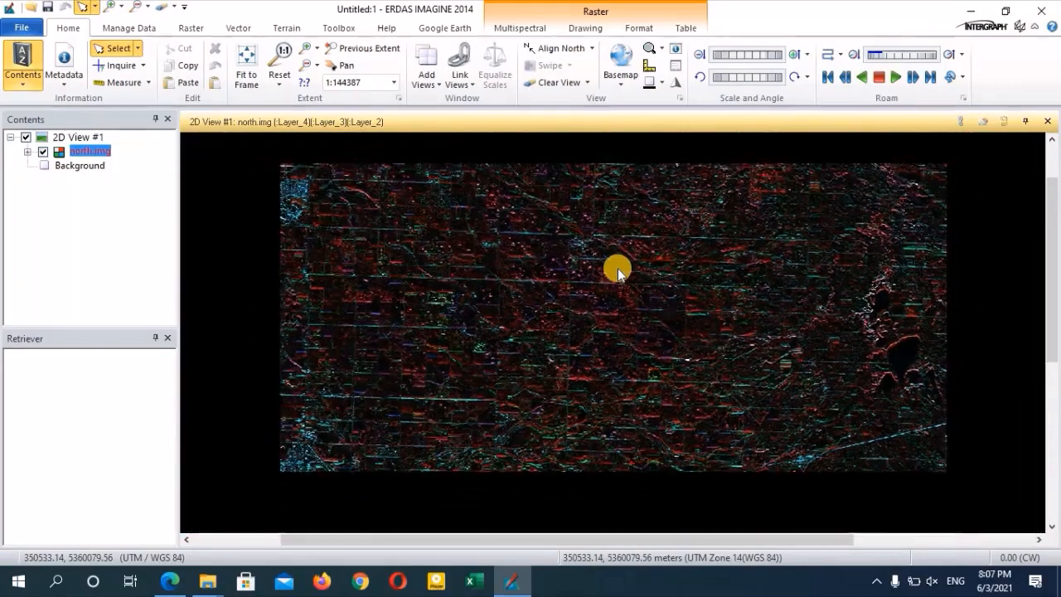
{"action": "scroll", "coordinate": [617, 268], "scroll_direction": "down", "scroll_amount": 2}
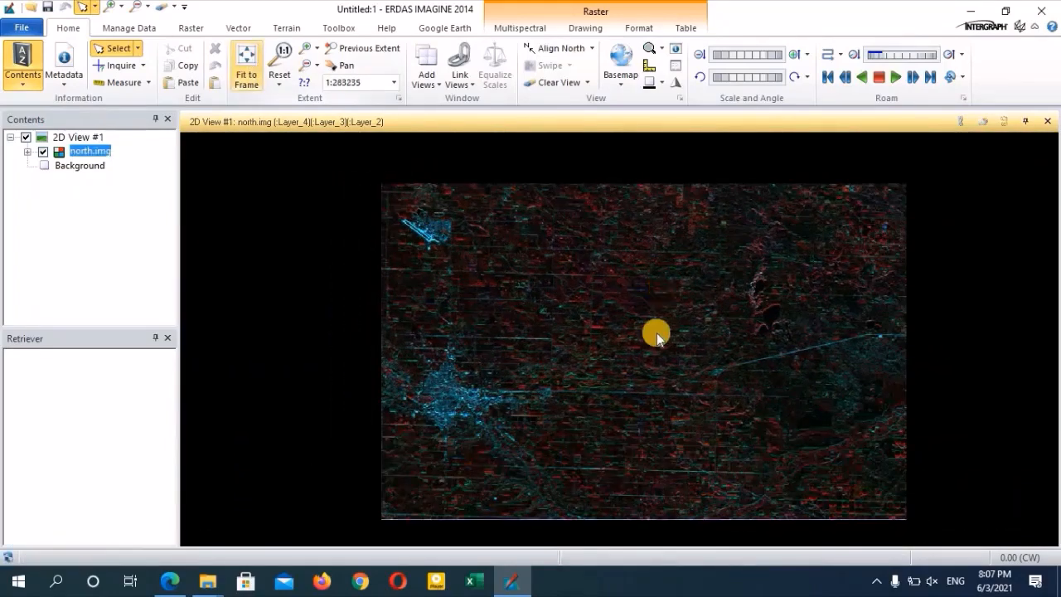
{"action": "scroll", "coordinate": [656, 336], "scroll_direction": "up", "scroll_amount": 1}
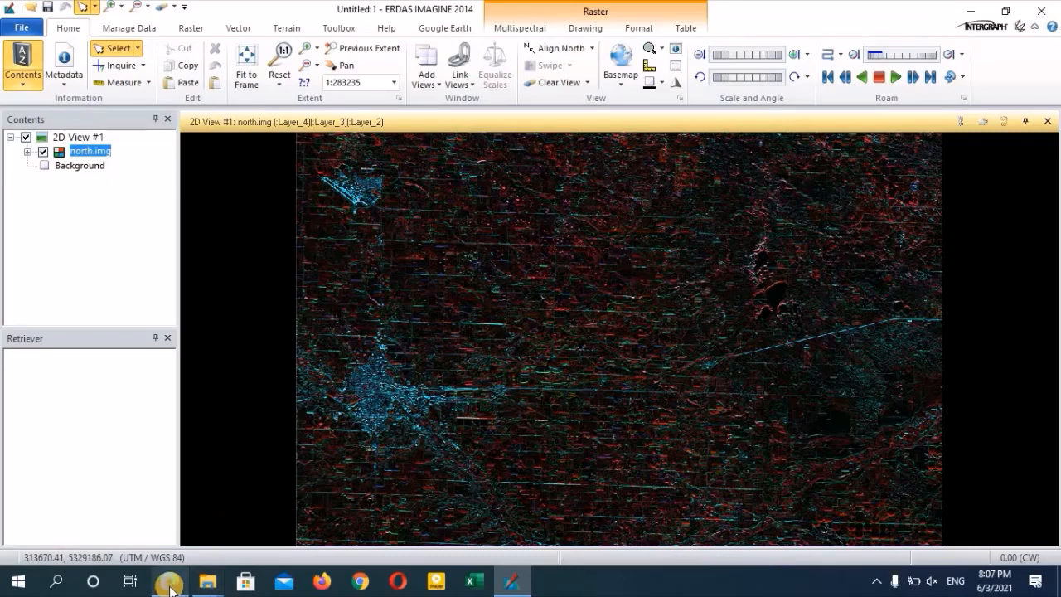
Step: Remove the north.img layer from the 2D view
{"action": "right_click", "coordinate": [96, 156]}
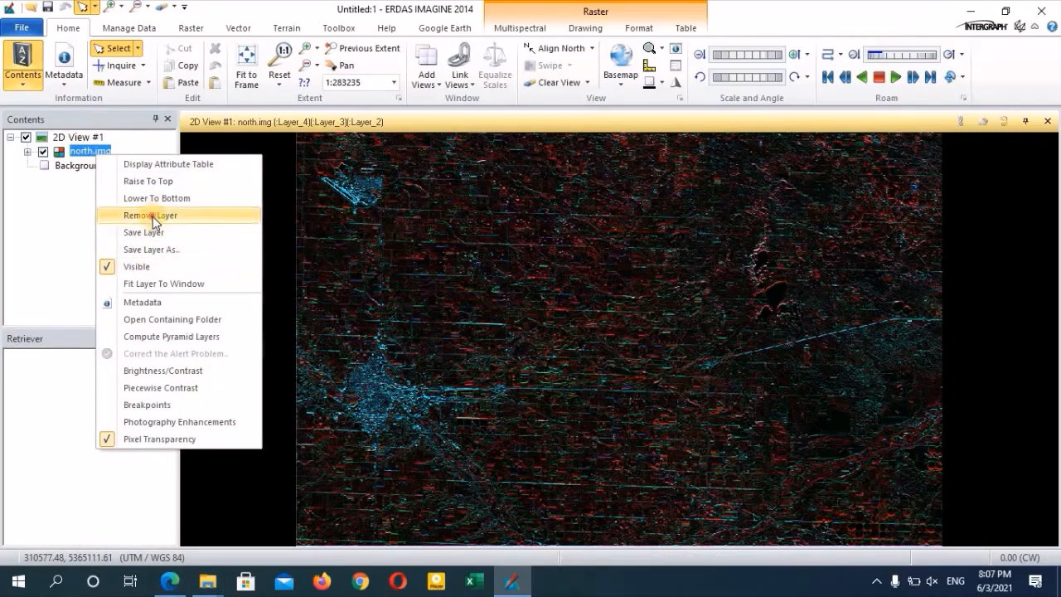
{"action": "left_click", "coordinate": [152, 217]}
Step: Switch to the exercise PDF in the browser and highlight the word "Laplacian" in the non-directional filter instructions
{"action": "left_click", "coordinate": [169, 581]}
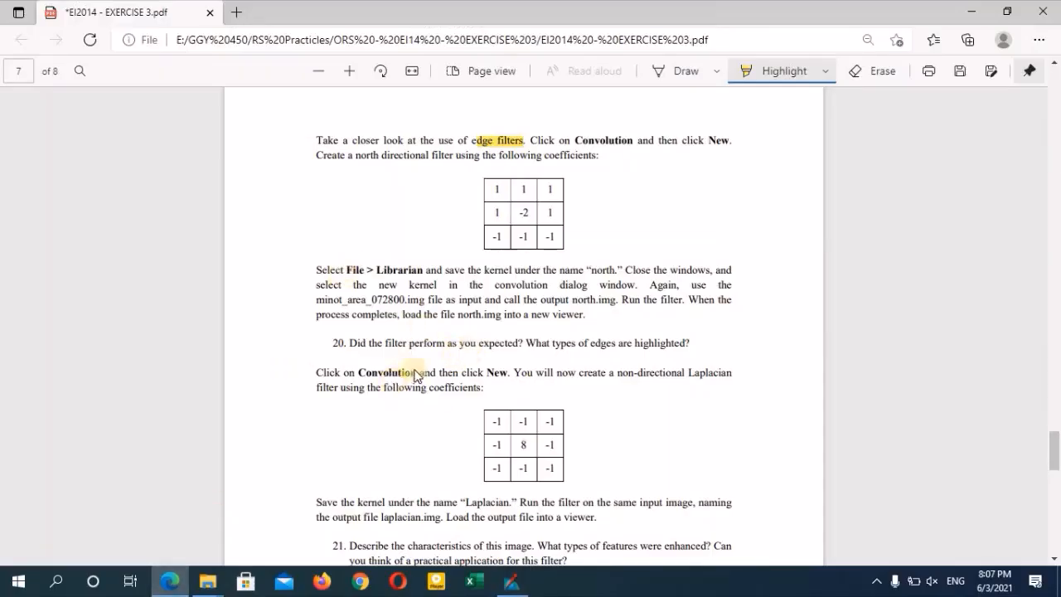
{"action": "scroll", "coordinate": [417, 376], "scroll_direction": "down", "scroll_amount": 1}
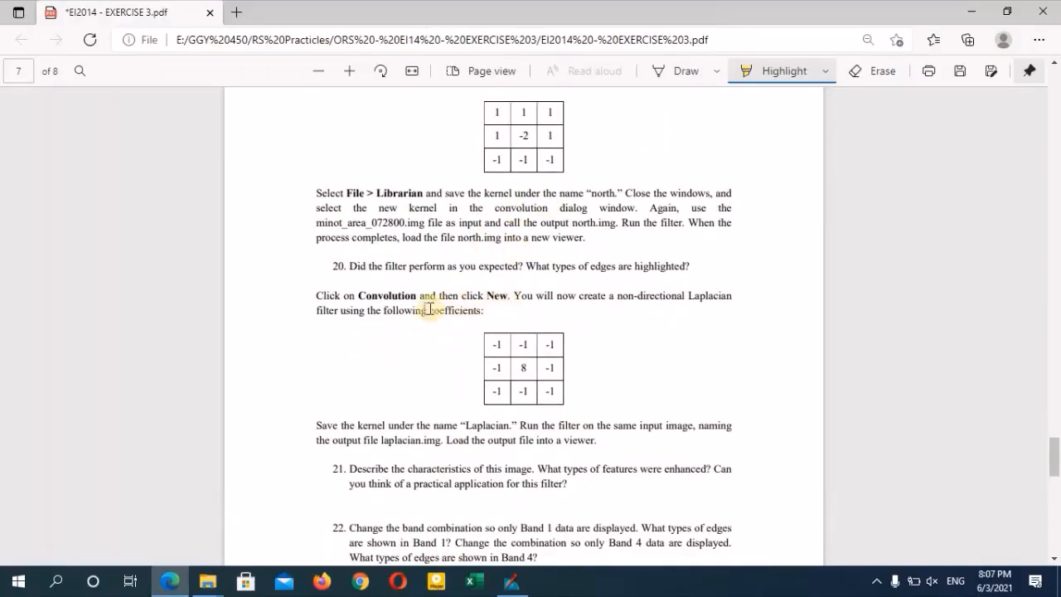
{"action": "scroll", "coordinate": [580, 265], "scroll_direction": "down", "scroll_amount": 1}
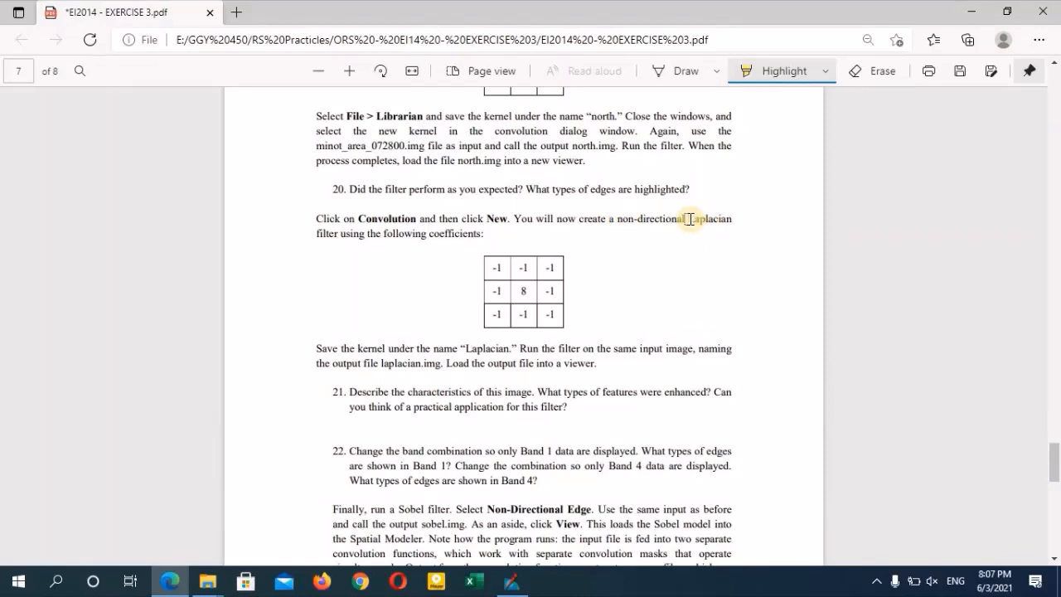
{"action": "left_click_drag", "start_coordinate": [688, 219], "coordinate": [749, 220]}
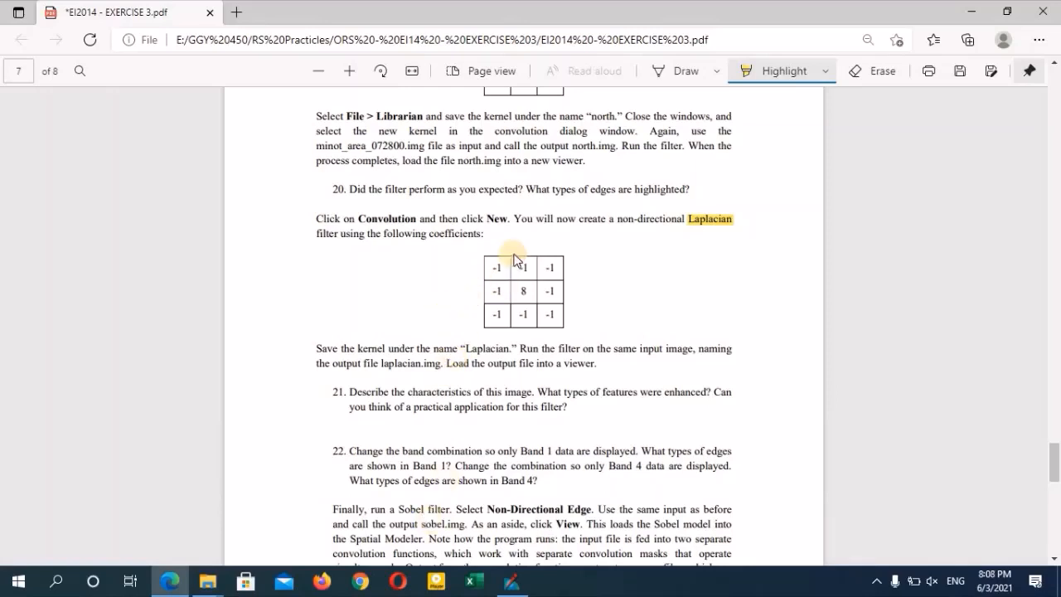
Step: Switch to ERDAS IMAGINE and open the Convolution spatial filter
{"action": "left_click", "coordinate": [513, 589]}
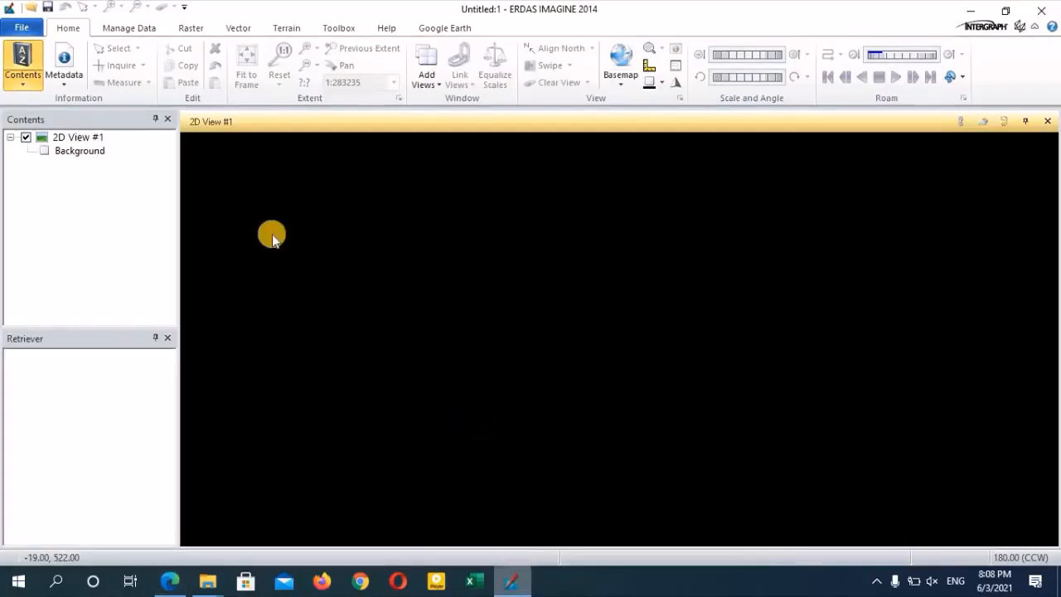
{"action": "left_click", "coordinate": [190, 30]}
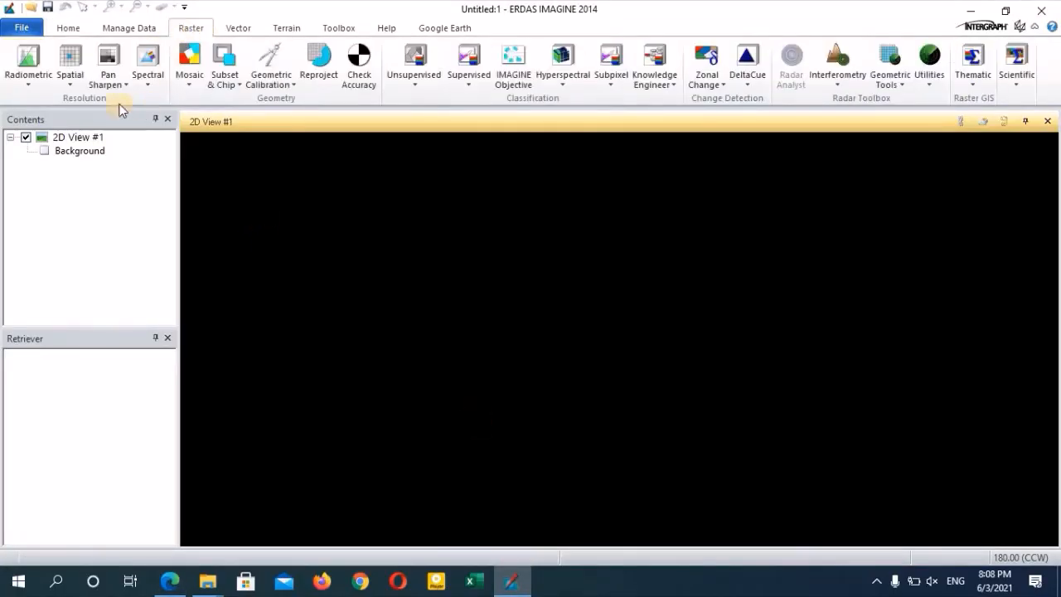
{"action": "left_click", "coordinate": [69, 83]}
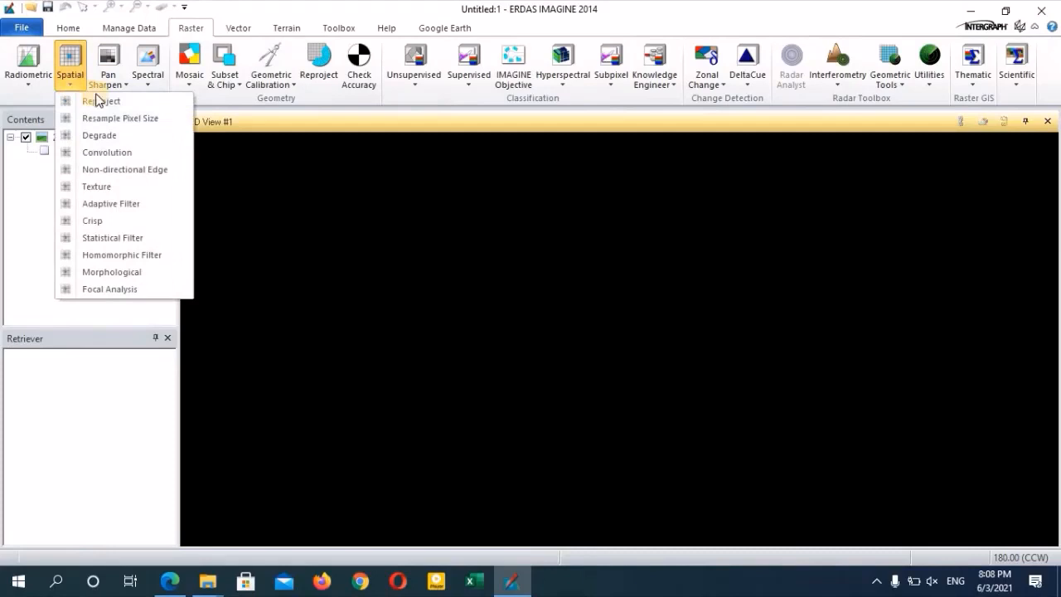
{"action": "left_click", "coordinate": [111, 152]}
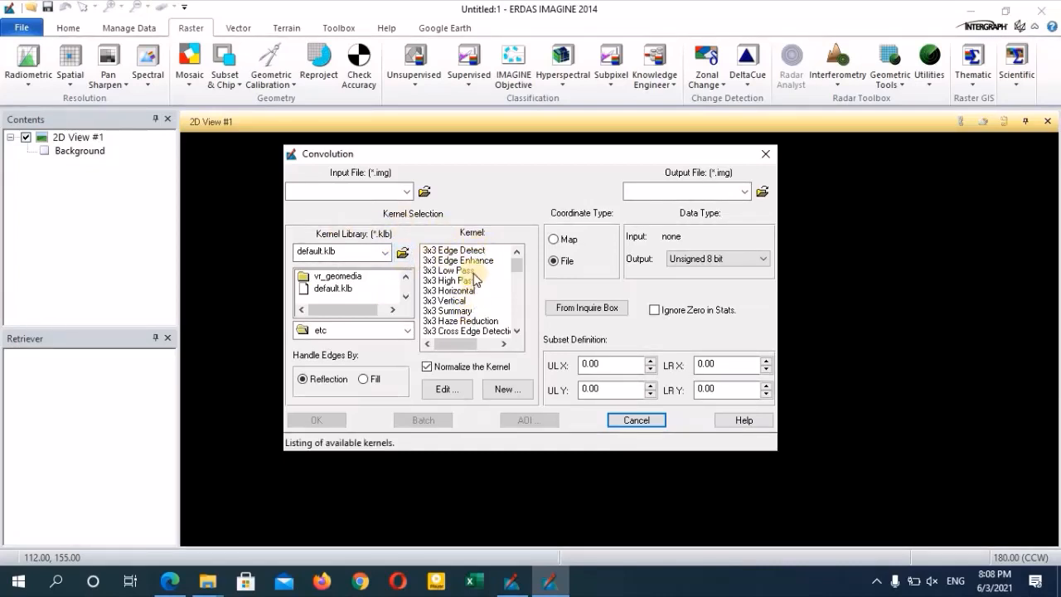
Step: Select the built-in 3x3 Laplacian edge detection kernel in the default library, and start a new blank kernel
{"action": "scroll", "coordinate": [468, 291], "scroll_direction": "down", "scroll_amount": 1}
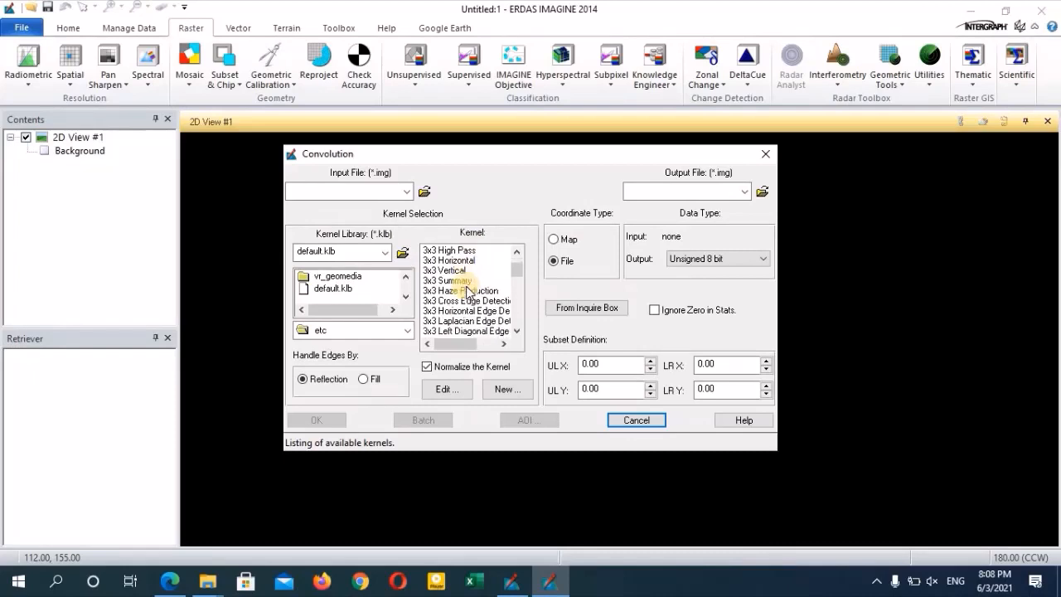
{"action": "left_click", "coordinate": [458, 322]}
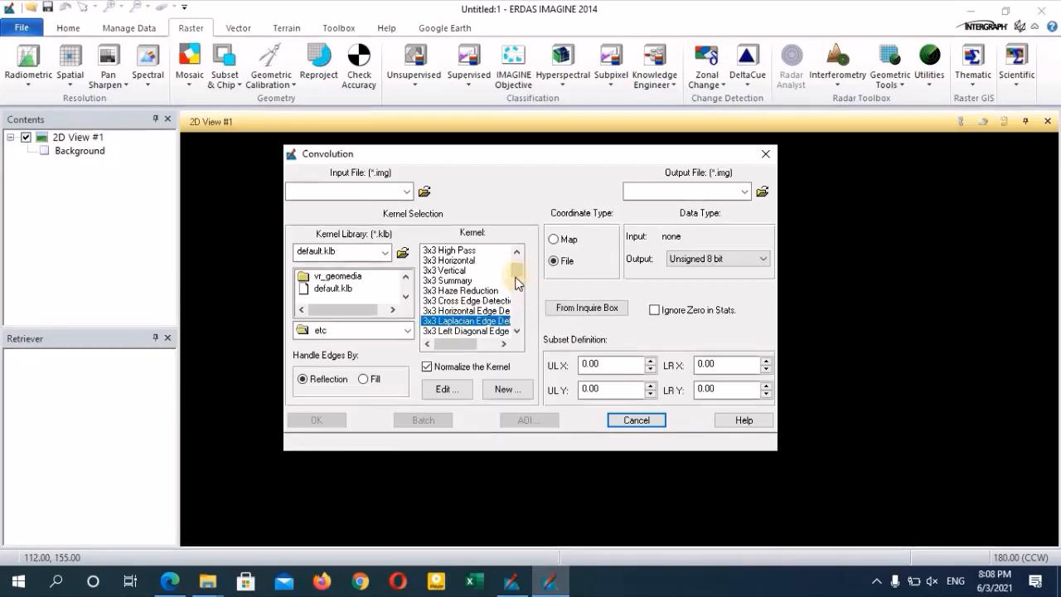
{"action": "scroll", "coordinate": [464, 310], "scroll_direction": "down", "scroll_amount": 1}
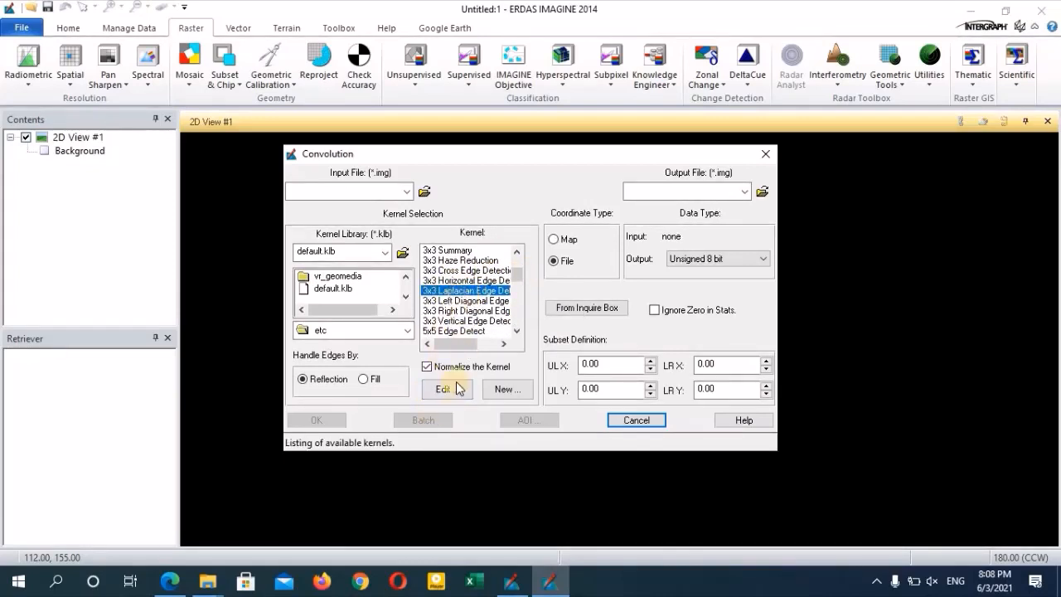
{"action": "left_click", "coordinate": [505, 389]}
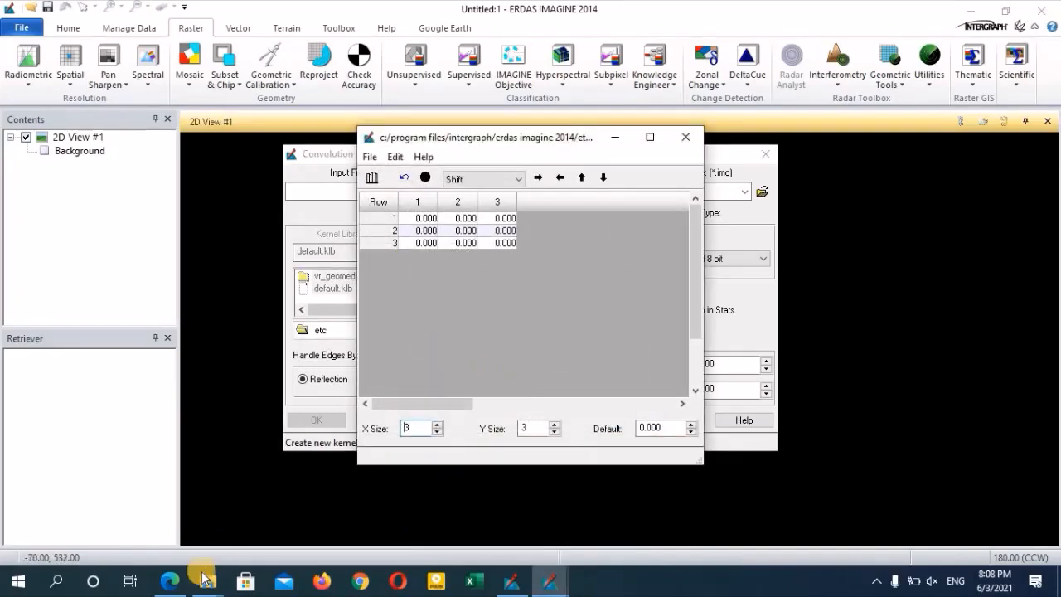
Step: Check the Laplacian coefficients in the exercise PDF and return to the blank 3x3 kernel editor
{"action": "left_click", "coordinate": [170, 581]}
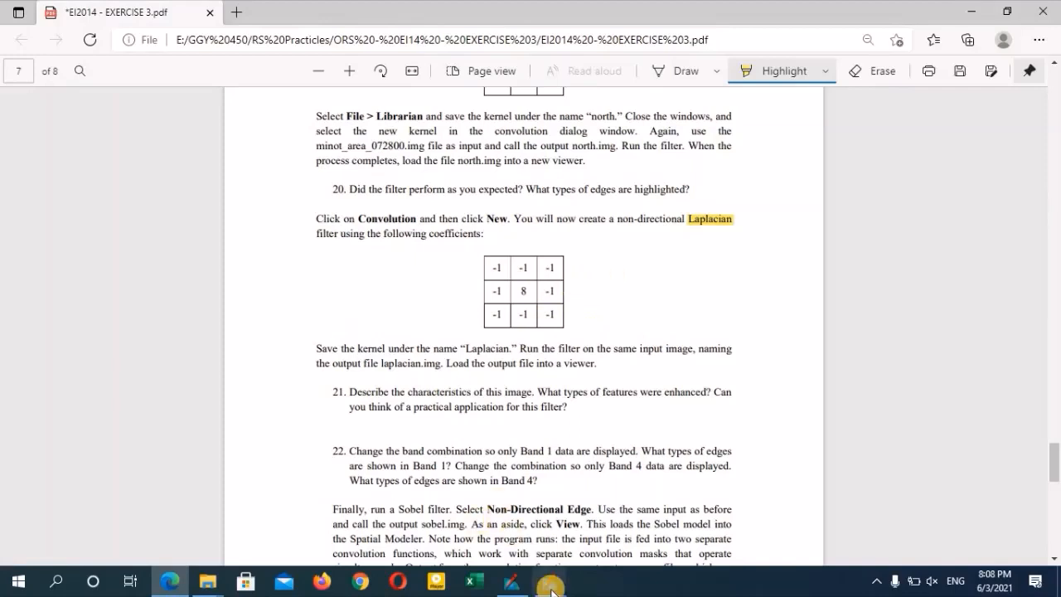
{"action": "mouse_move", "coordinate": [549, 583]}
{"action": "left_click", "coordinate": [527, 538]}
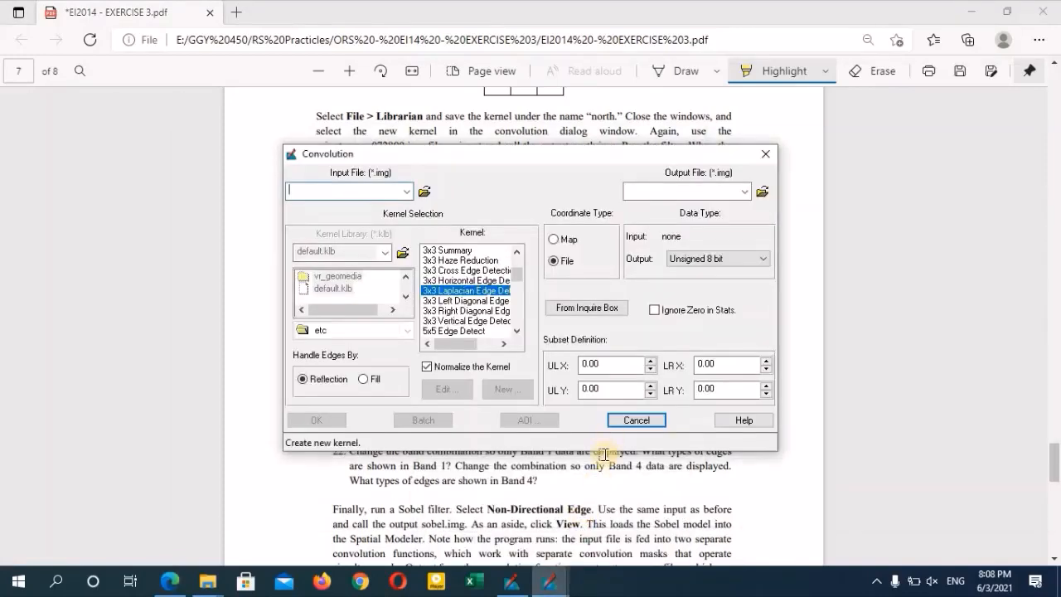
{"action": "left_click", "coordinate": [513, 579]}
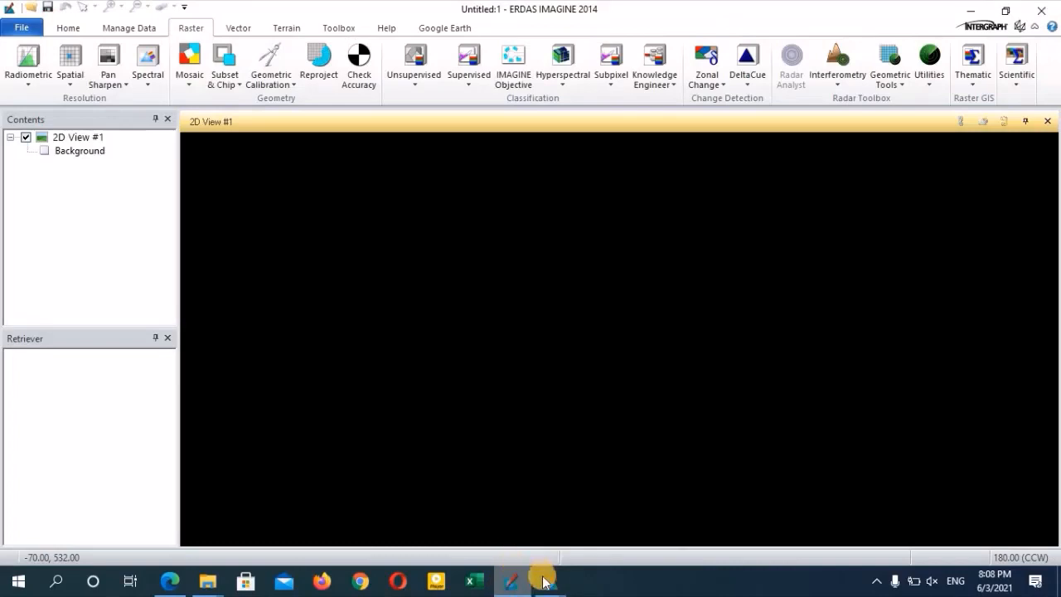
{"action": "mouse_move", "coordinate": [544, 577]}
{"action": "left_click", "coordinate": [605, 480]}
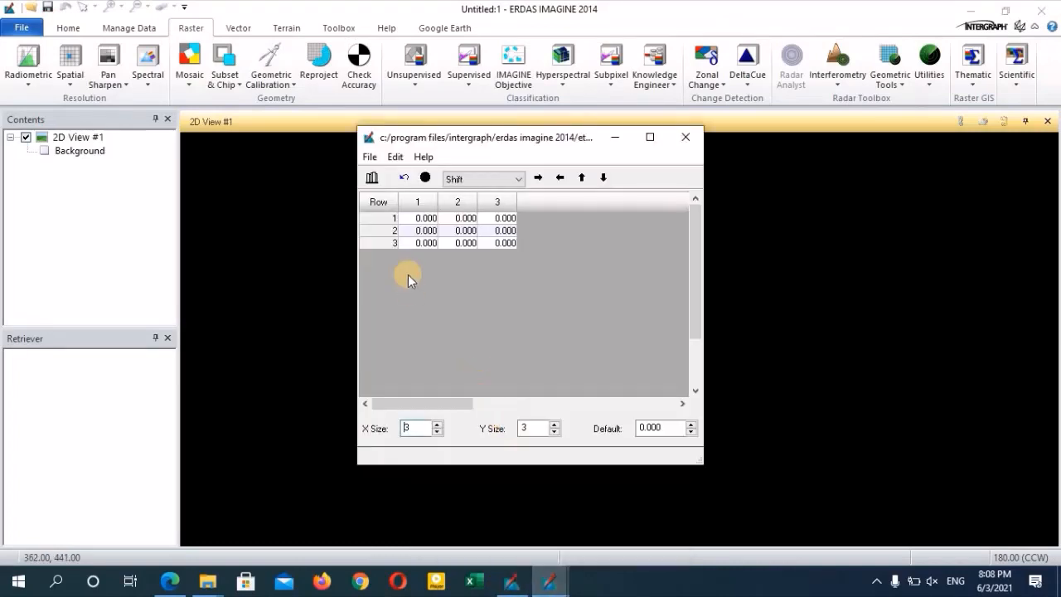
{"action": "left_click", "coordinate": [415, 218]}
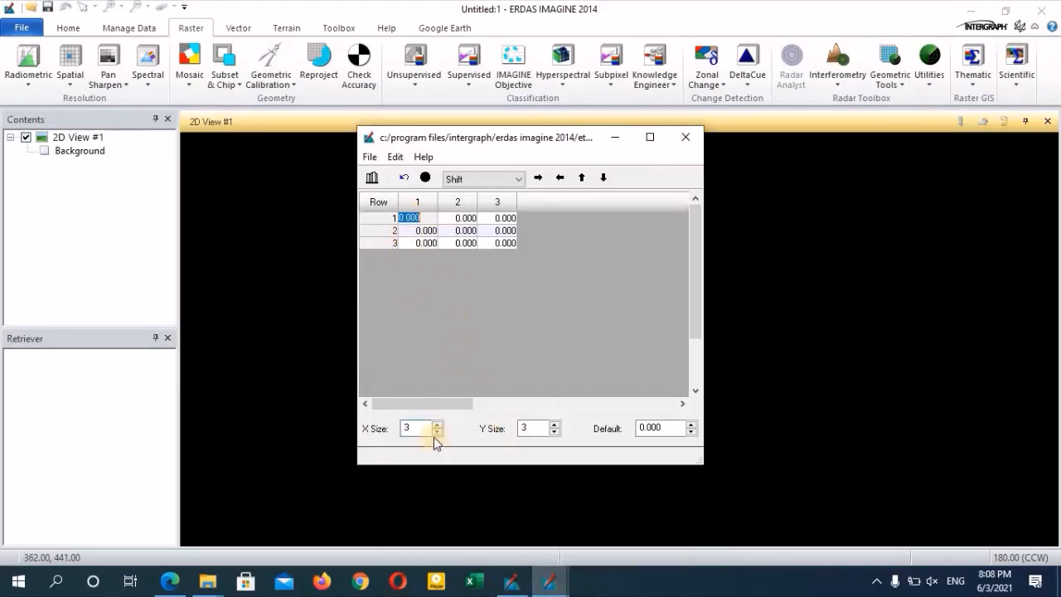
{"action": "left_click", "coordinate": [171, 580]}
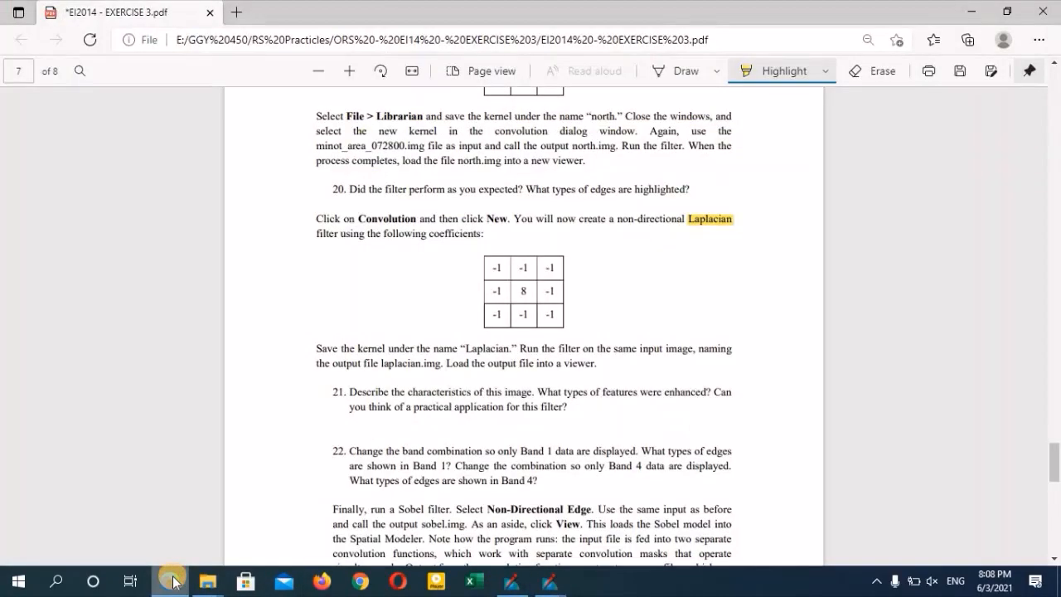
{"action": "left_click", "coordinate": [518, 581]}
{"action": "mouse_move", "coordinate": [545, 576]}
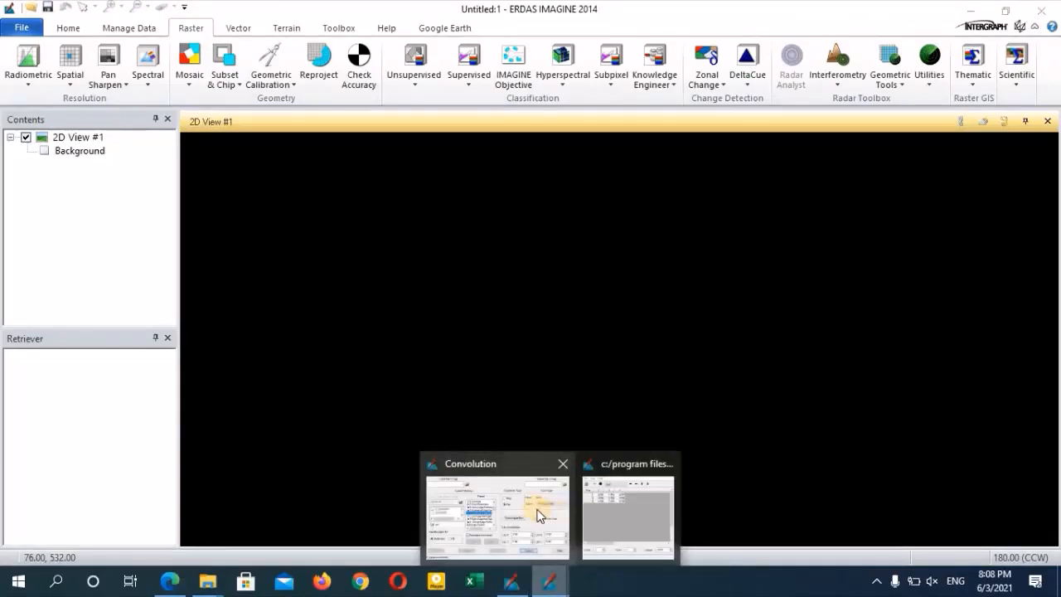
{"action": "left_click", "coordinate": [539, 509]}
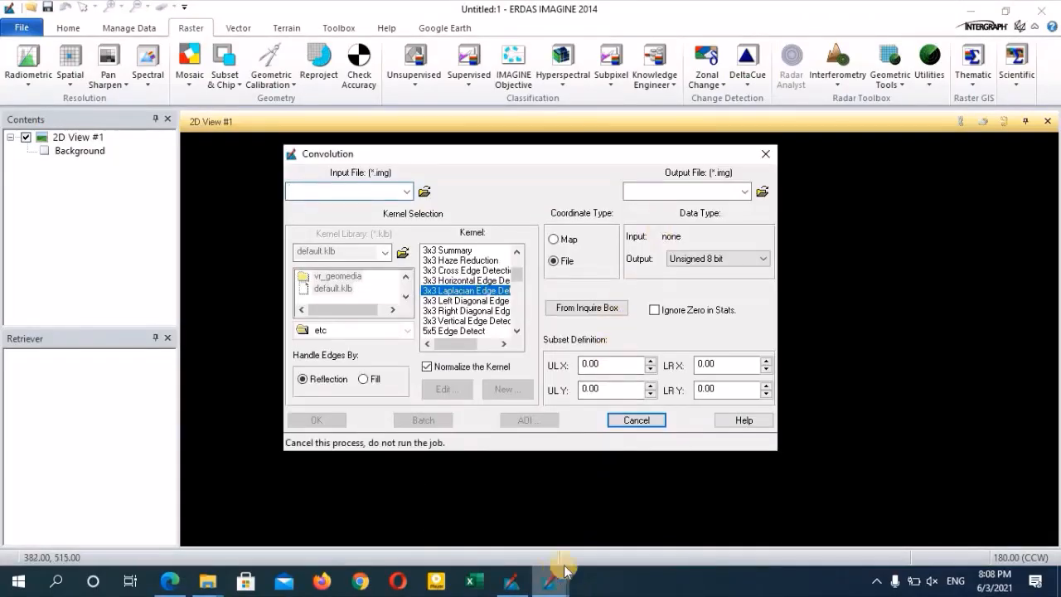
{"action": "left_click", "coordinate": [663, 493]}
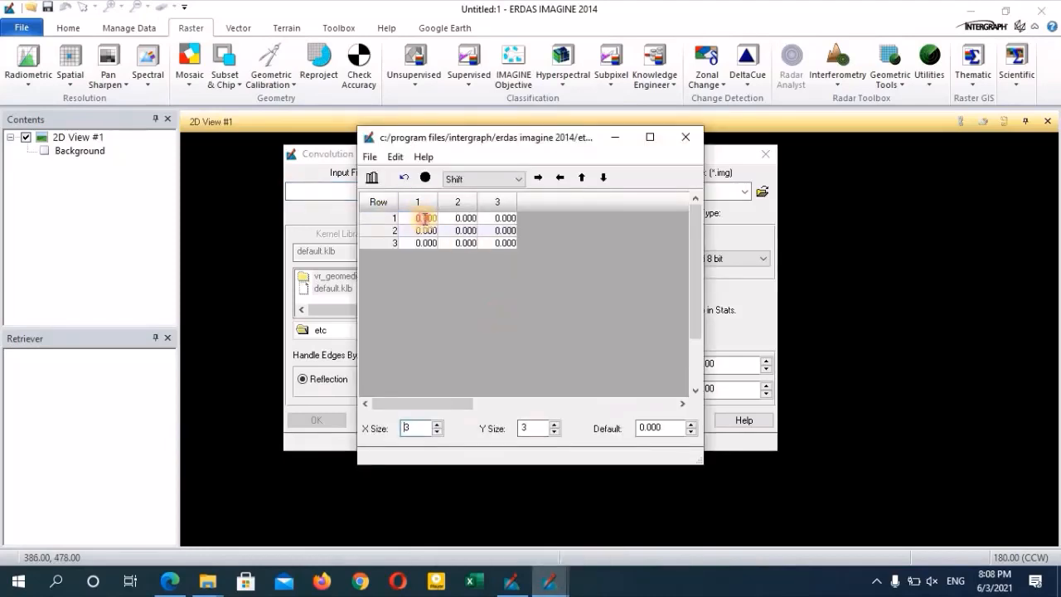
Step: Fill the 3x3 kernel with -1 in all eight outer cells and -8 in the centre cell
{"action": "left_click", "coordinate": [425, 218]}
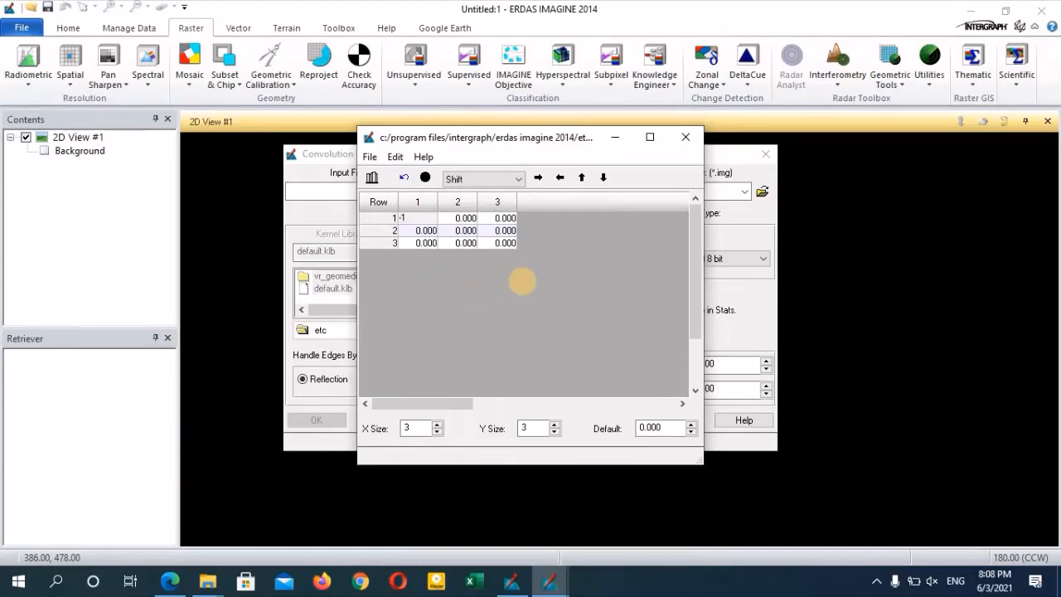
{"action": "left_click", "coordinate": [459, 218]}
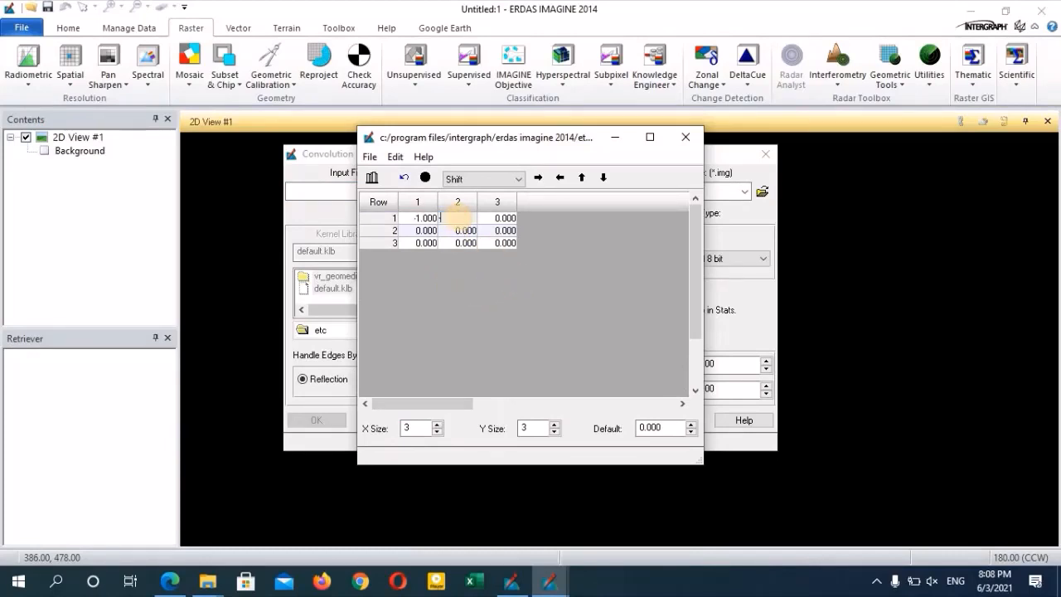
{"action": "left_click", "coordinate": [504, 216]}
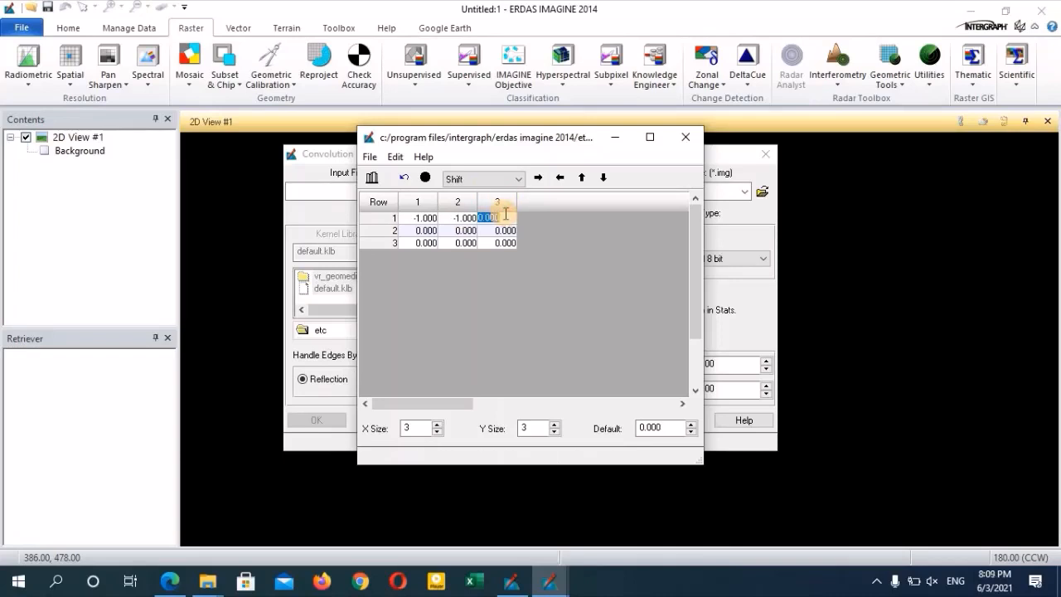
{"action": "type", "text": "-1"}
{"action": "left_click", "coordinate": [418, 231]}
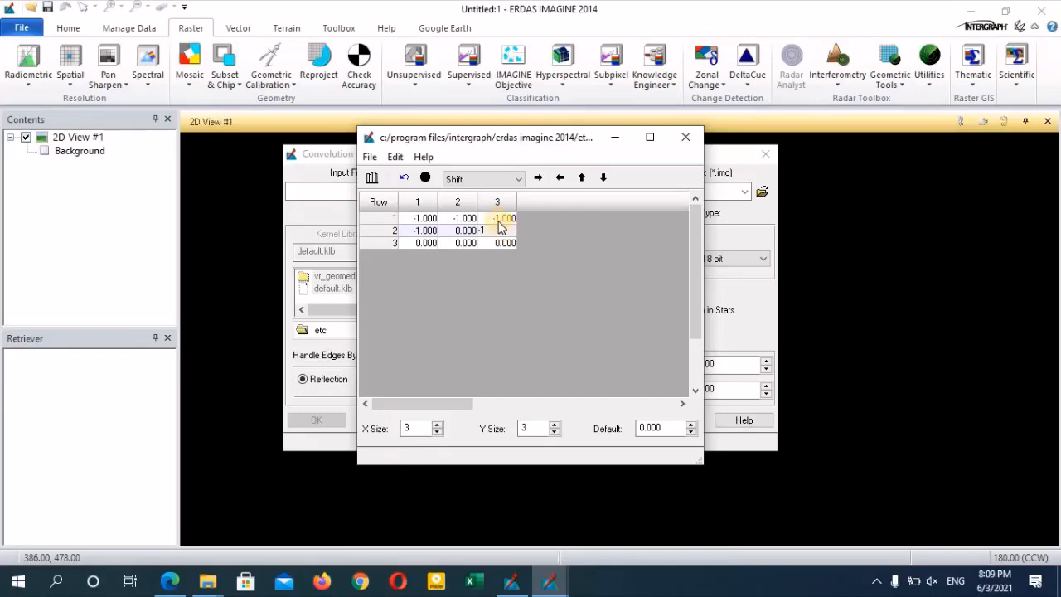
{"action": "left_click", "coordinate": [468, 230]}
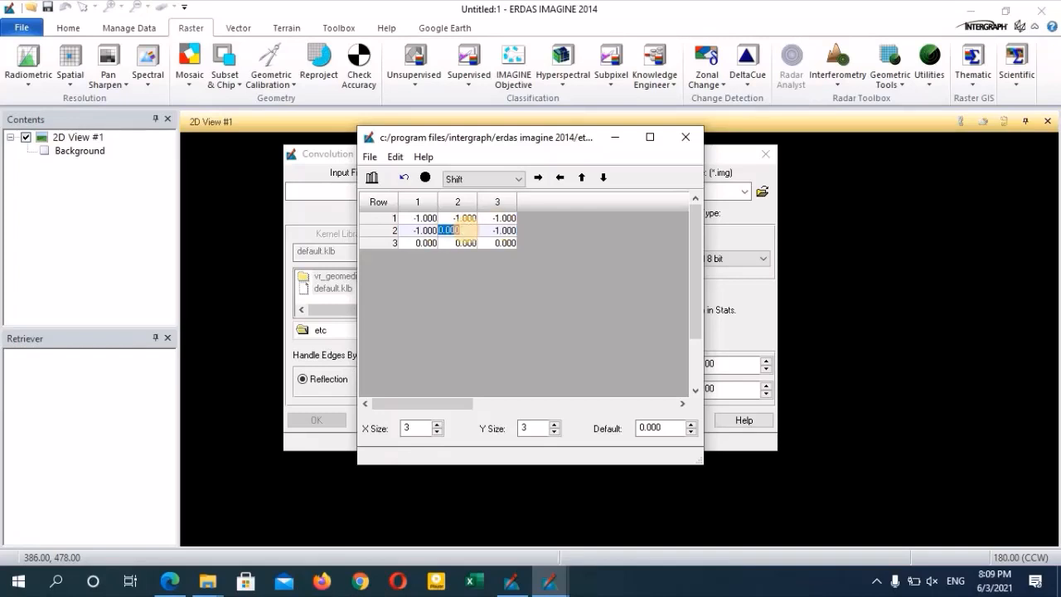
{"action": "type", "text": "-8"}
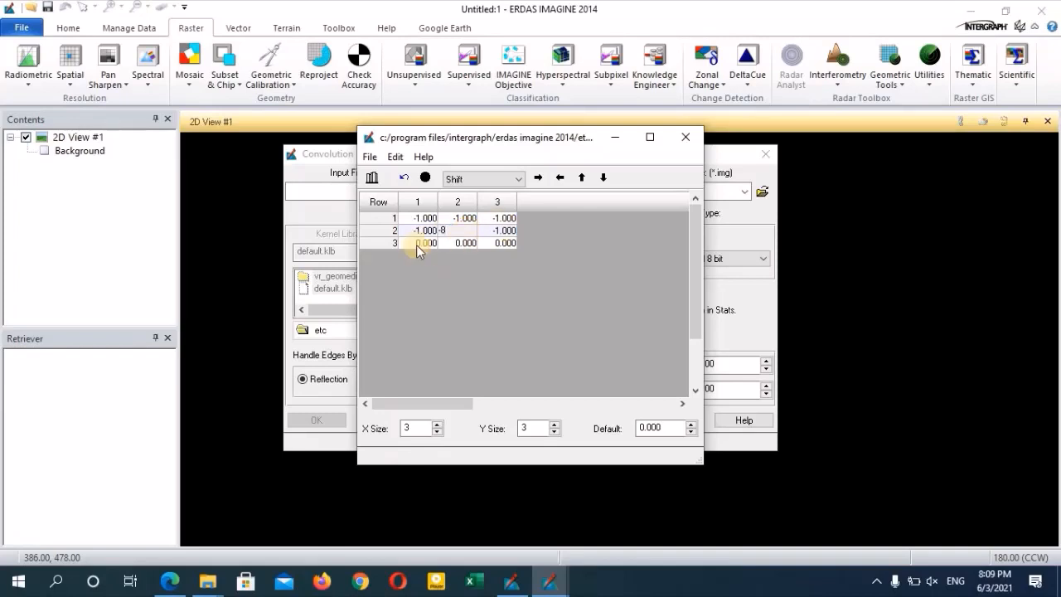
{"action": "left_click", "coordinate": [417, 244]}
{"action": "left_click", "coordinate": [461, 245]}
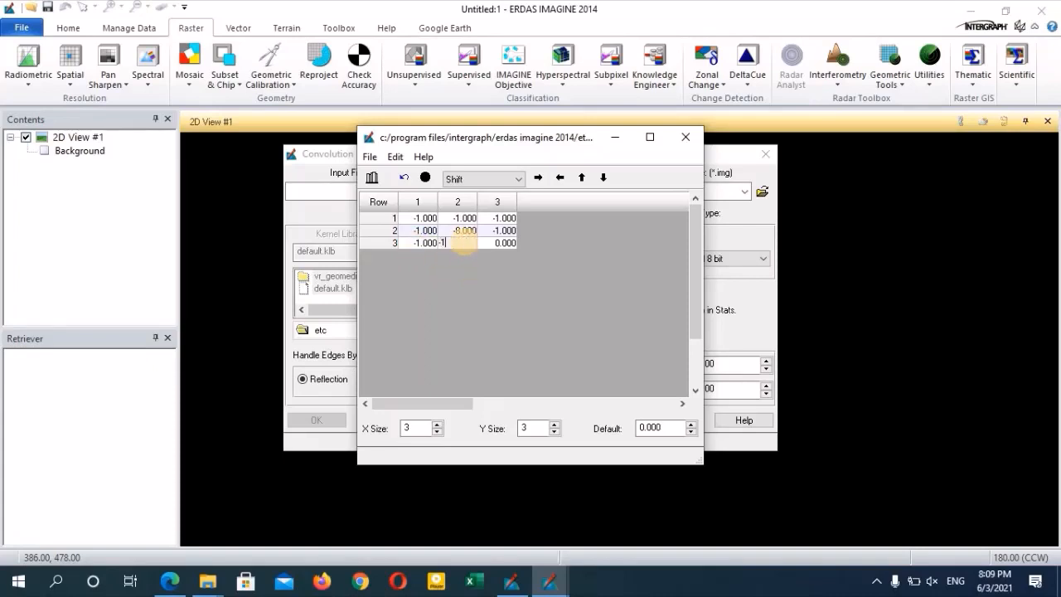
{"action": "left_click", "coordinate": [500, 241]}
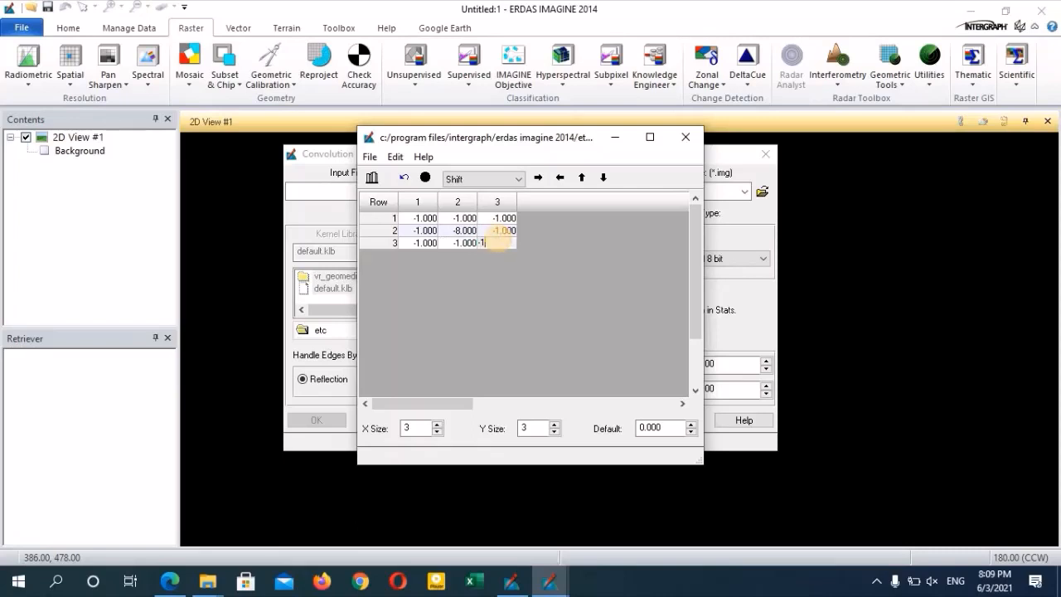
{"action": "left_click", "coordinate": [452, 284]}
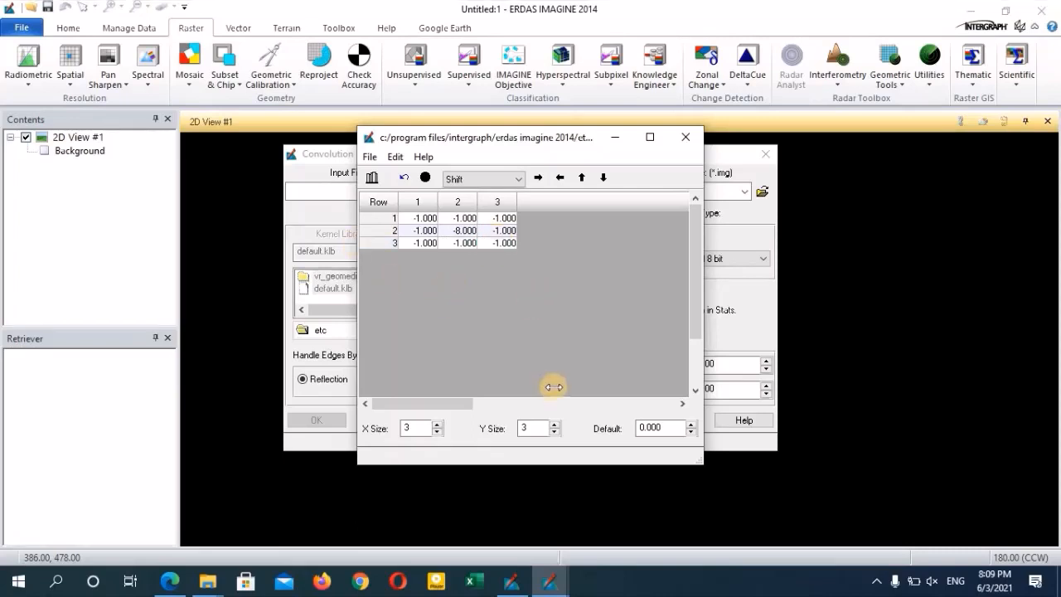
Step: Compare the kernel with the coefficients in the exercise PDF and set the centre cell to 8
{"action": "left_click", "coordinate": [172, 585]}
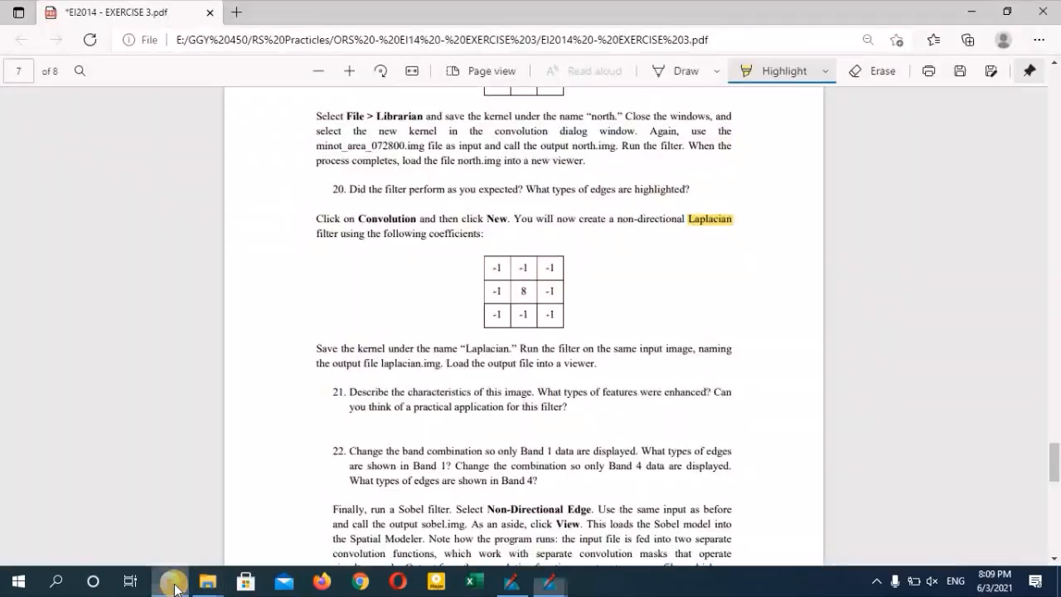
{"action": "left_click", "coordinate": [970, 13]}
{"action": "left_click", "coordinate": [451, 229]}
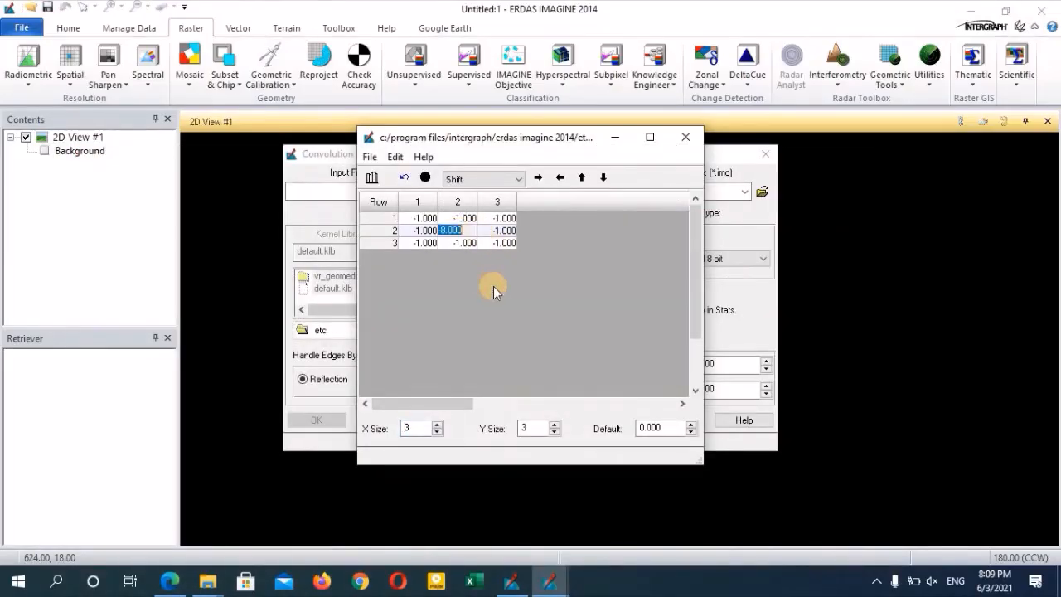
{"action": "type", "text": "8"}
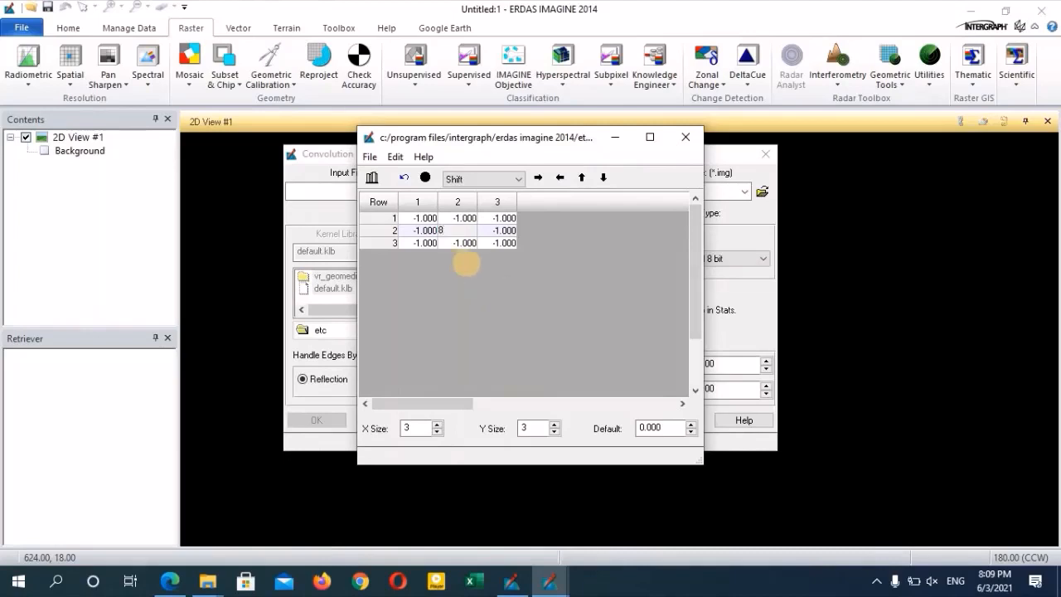
{"action": "key", "text": "Return"}
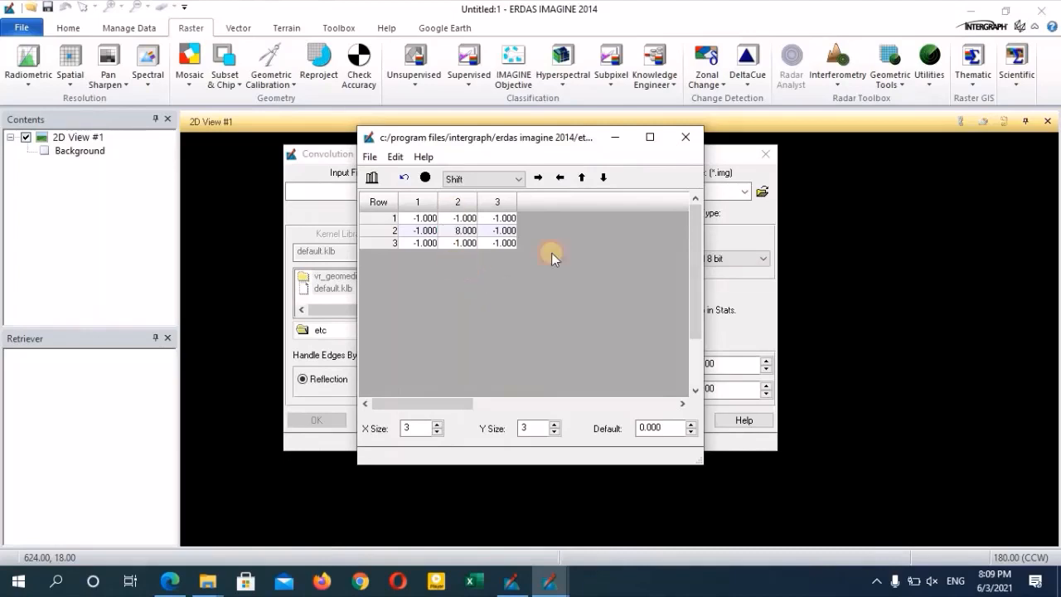
Step: Open the kernel librarian and choose libraray1.klb from the ORS - EI14 - EXERCISE 3 folder under E:/GGY 450/RS Practicles as the library
{"action": "left_click", "coordinate": [372, 179]}
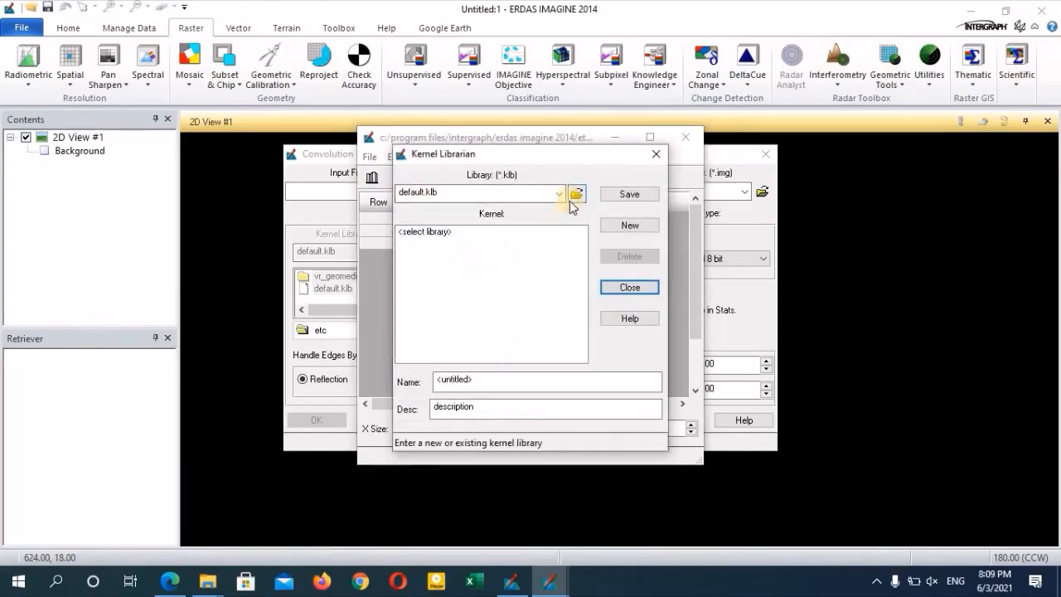
{"action": "left_click", "coordinate": [578, 193]}
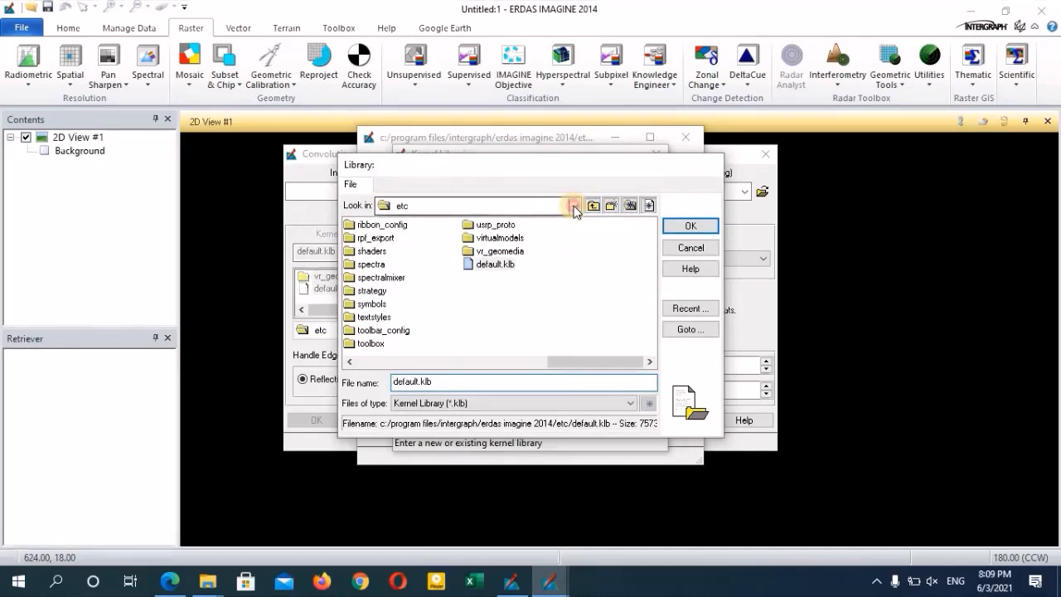
{"action": "left_click", "coordinate": [573, 206]}
{"action": "left_click", "coordinate": [403, 306]}
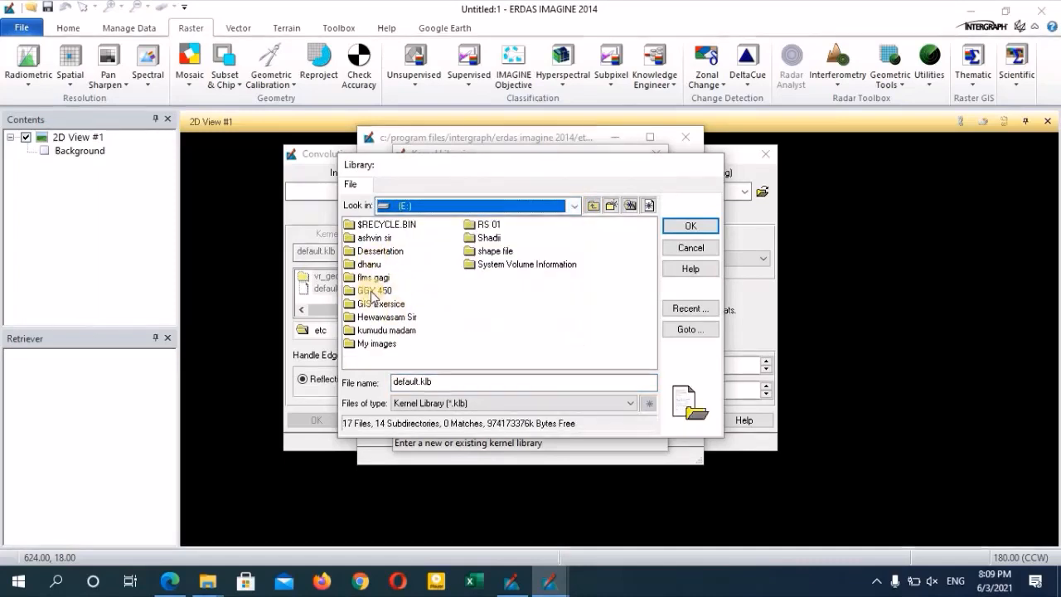
{"action": "left_click", "coordinate": [373, 290]}
{"action": "left_click", "coordinate": [382, 238]}
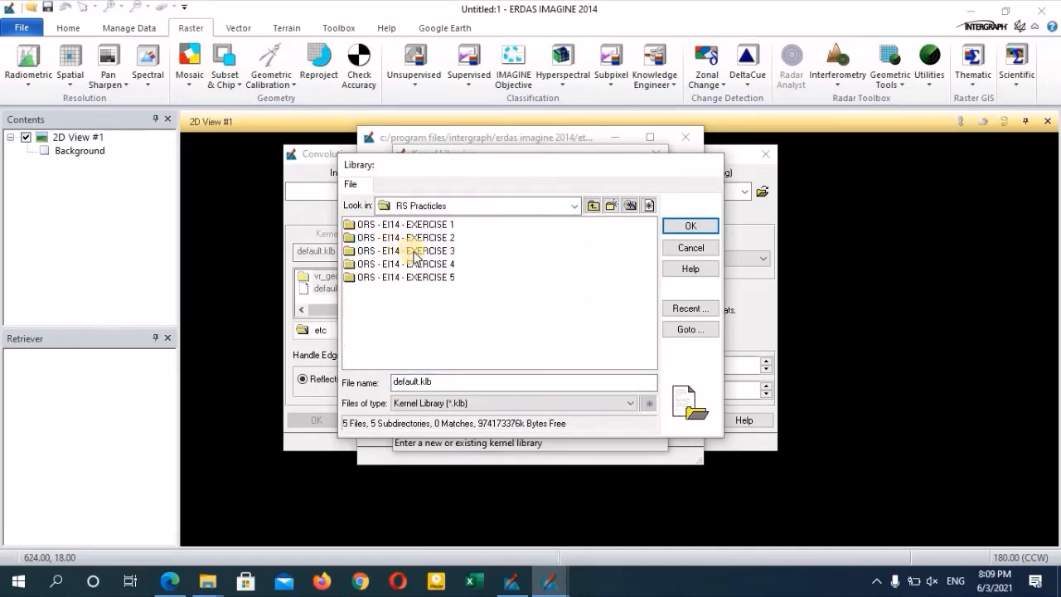
{"action": "left_click", "coordinate": [405, 251]}
{"action": "double_click", "coordinate": [405, 251]}
{"action": "left_click", "coordinate": [379, 237]}
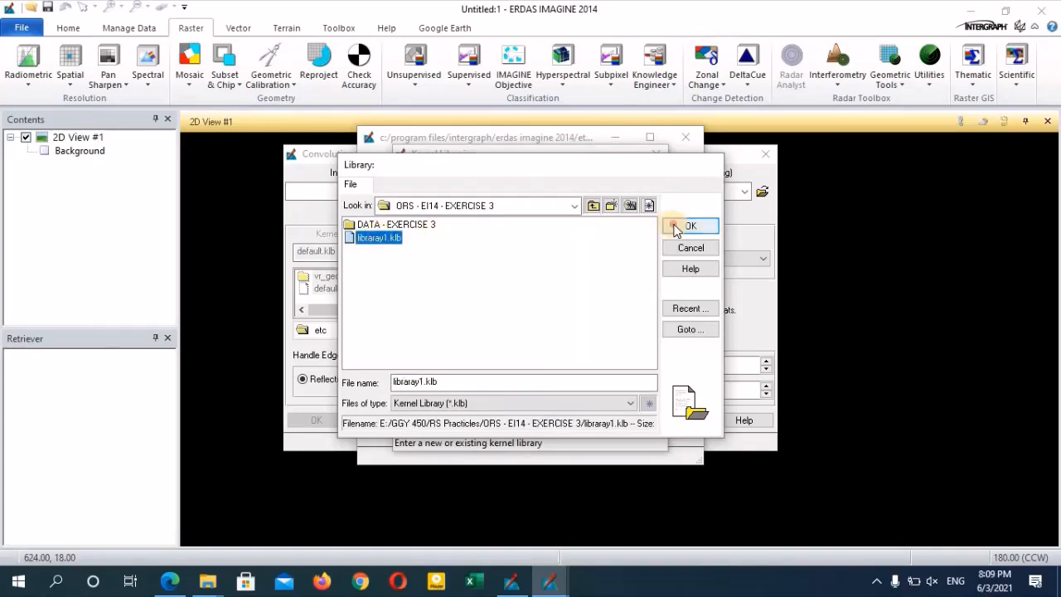
{"action": "left_click", "coordinate": [688, 225]}
Step: Save the kernel in the library under the name Laplacian, and close the librarian and the kernel editor
{"action": "left_click_drag", "start_coordinate": [499, 382], "coordinate": [398, 382]}
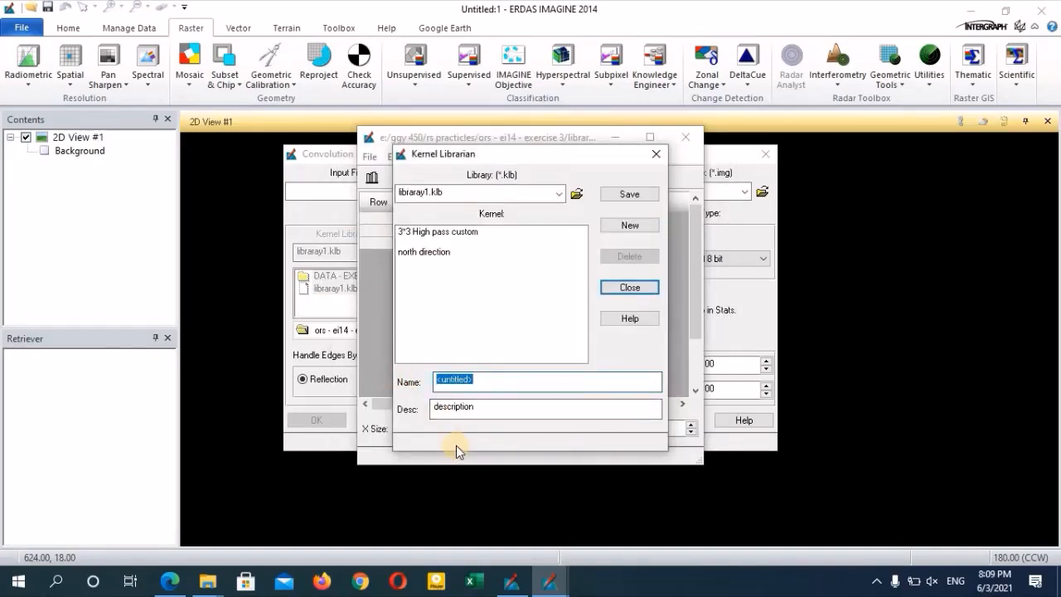
{"action": "type", "text": "Laplacian"}
{"action": "left_click", "coordinate": [637, 197]}
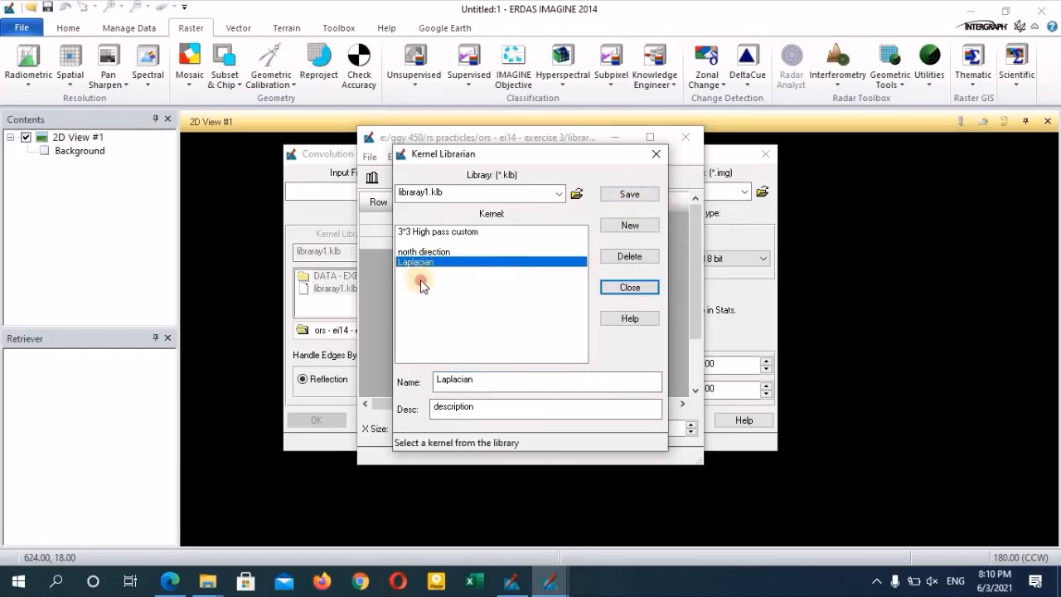
{"action": "left_click", "coordinate": [655, 157]}
{"action": "left_click", "coordinate": [697, 139]}
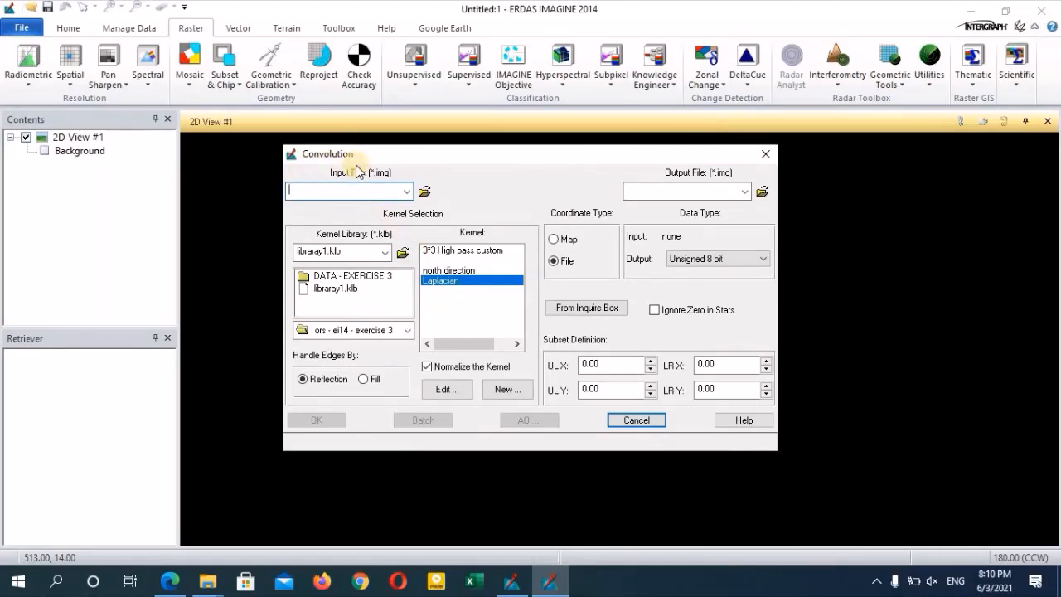
Step: Set minot_area_072800.img from the DATA - EXERCISE 3 folder as the convolution input file
{"action": "left_click", "coordinate": [425, 193]}
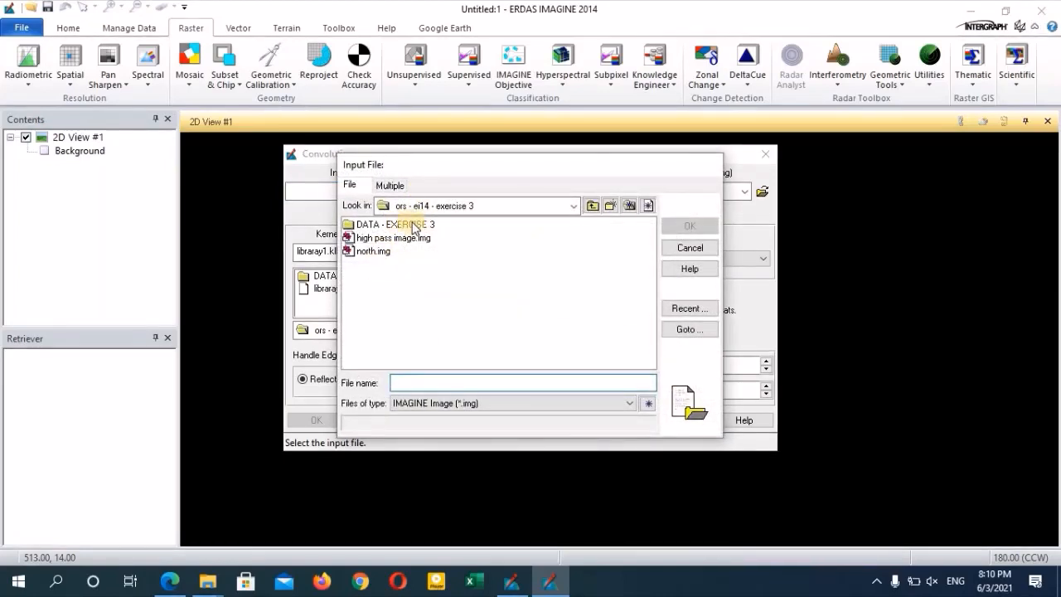
{"action": "double_click", "coordinate": [408, 224]}
{"action": "left_click", "coordinate": [423, 223]}
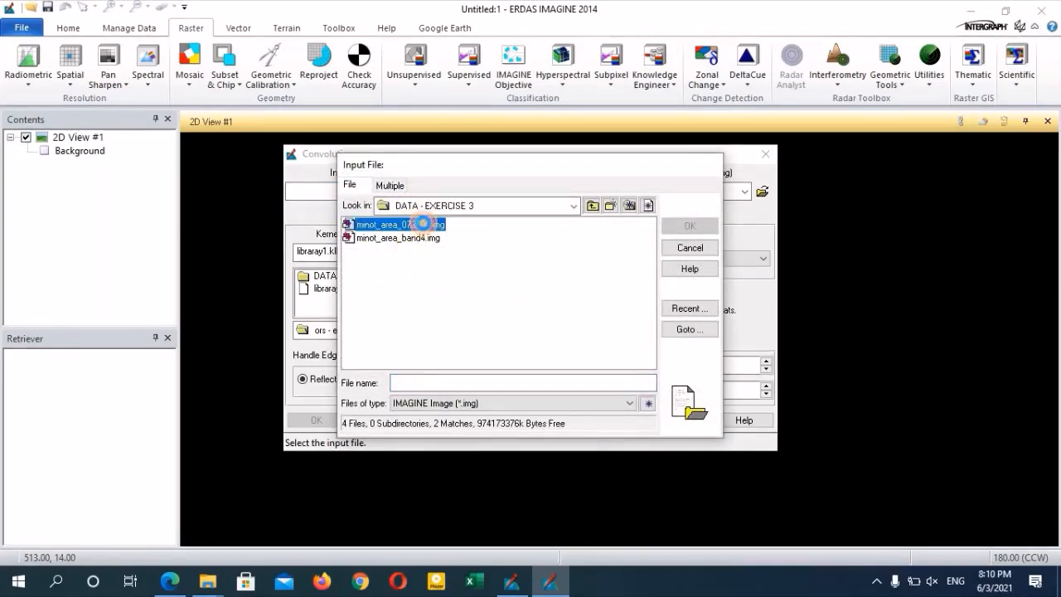
{"action": "left_click", "coordinate": [687, 227]}
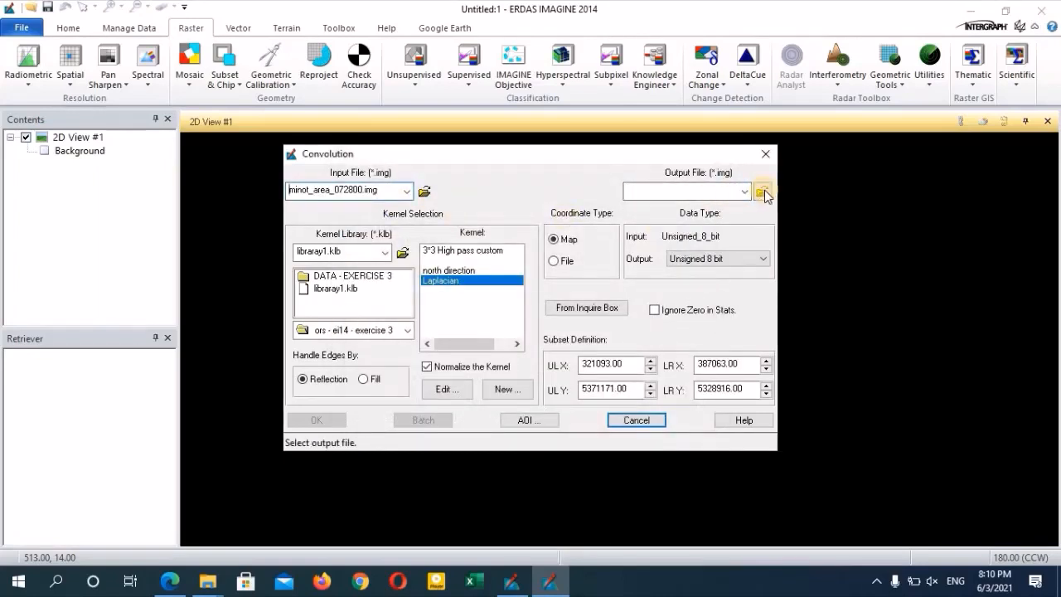
Step: Set the convolution output file to laplacian in the ORS - EI14 - EXERCISE 3 folder
{"action": "left_click", "coordinate": [762, 193]}
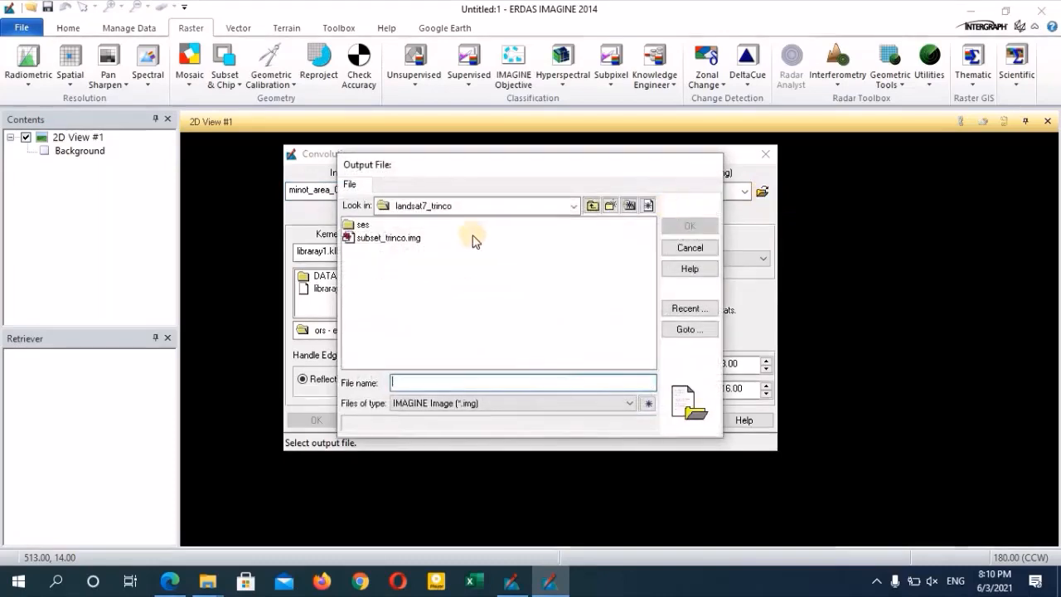
{"action": "left_click", "coordinate": [592, 207]}
{"action": "left_click", "coordinate": [593, 207]}
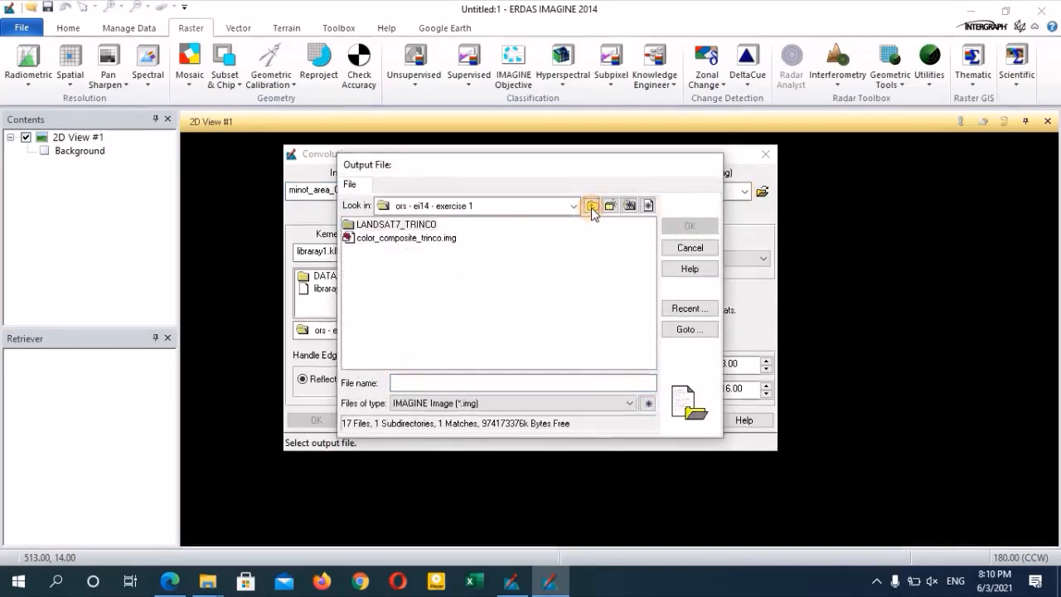
{"action": "left_click", "coordinate": [593, 206]}
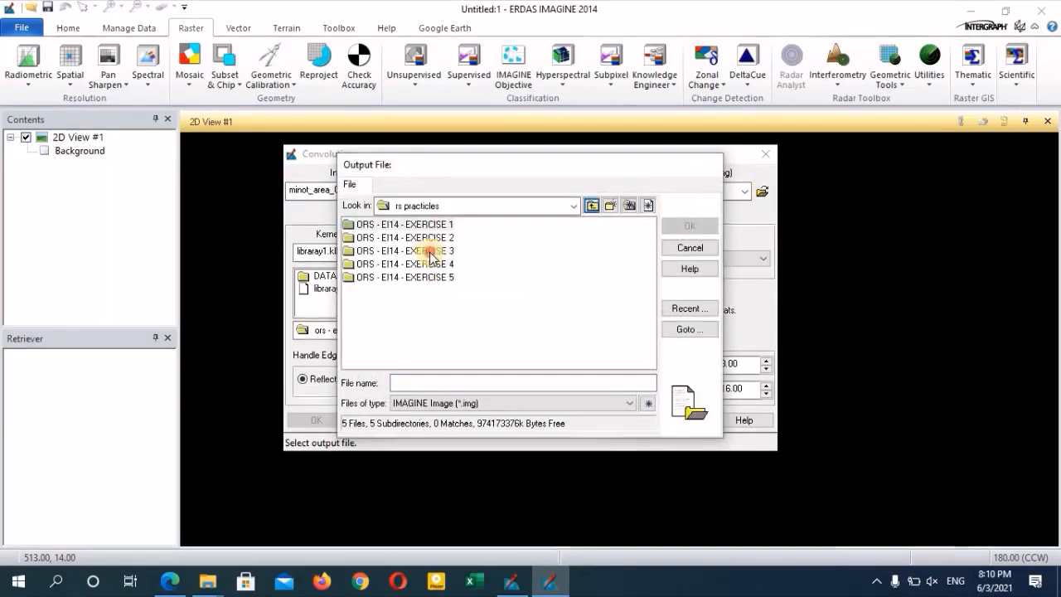
{"action": "double_click", "coordinate": [429, 250]}
{"action": "left_click", "coordinate": [407, 380]}
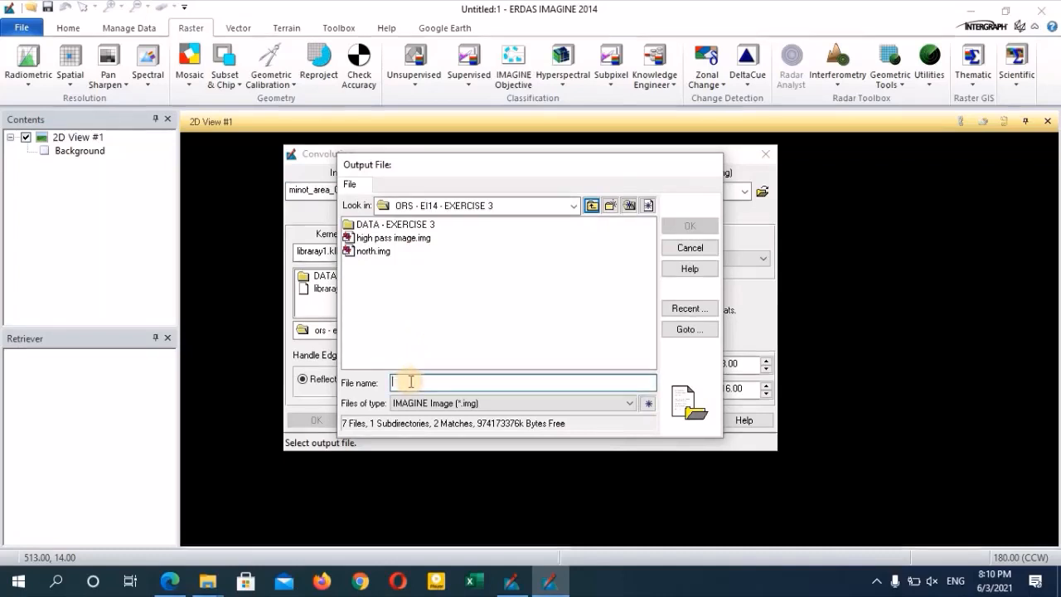
{"action": "type", "text": "lapla"}
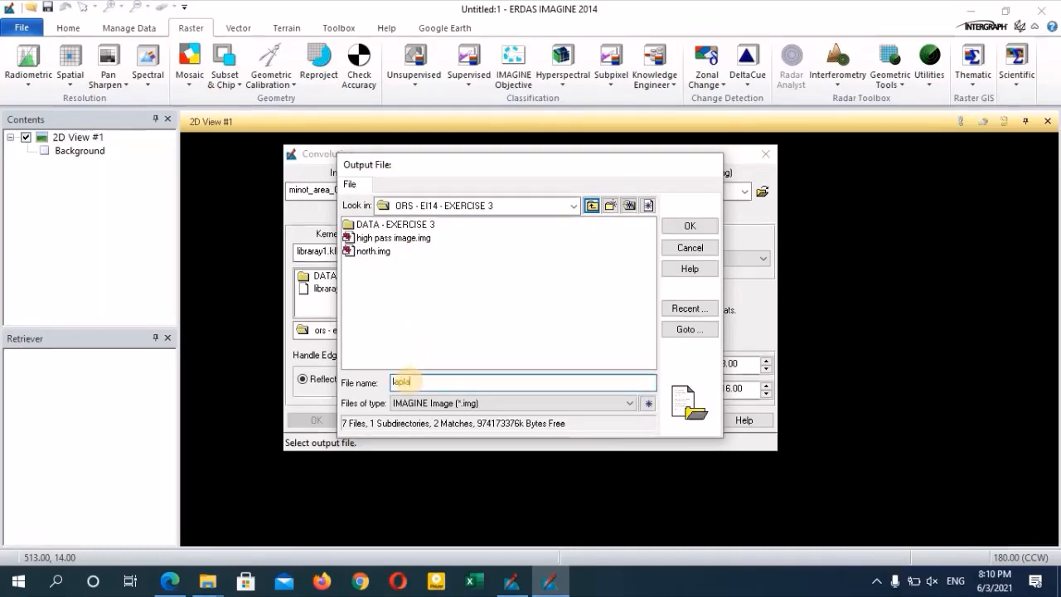
{"action": "type", "text": "cian"}
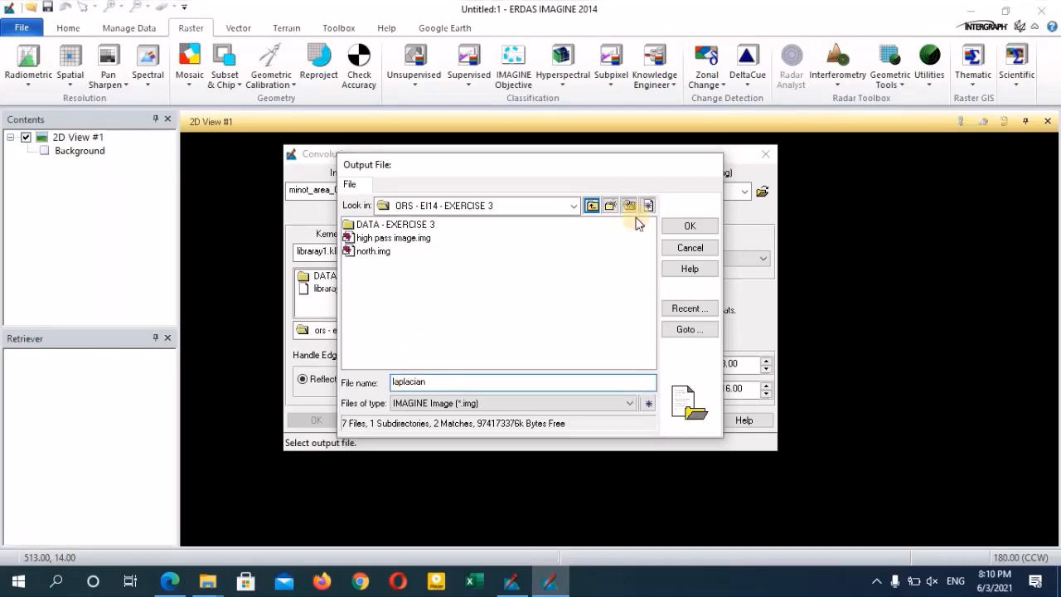
{"action": "left_click", "coordinate": [691, 226]}
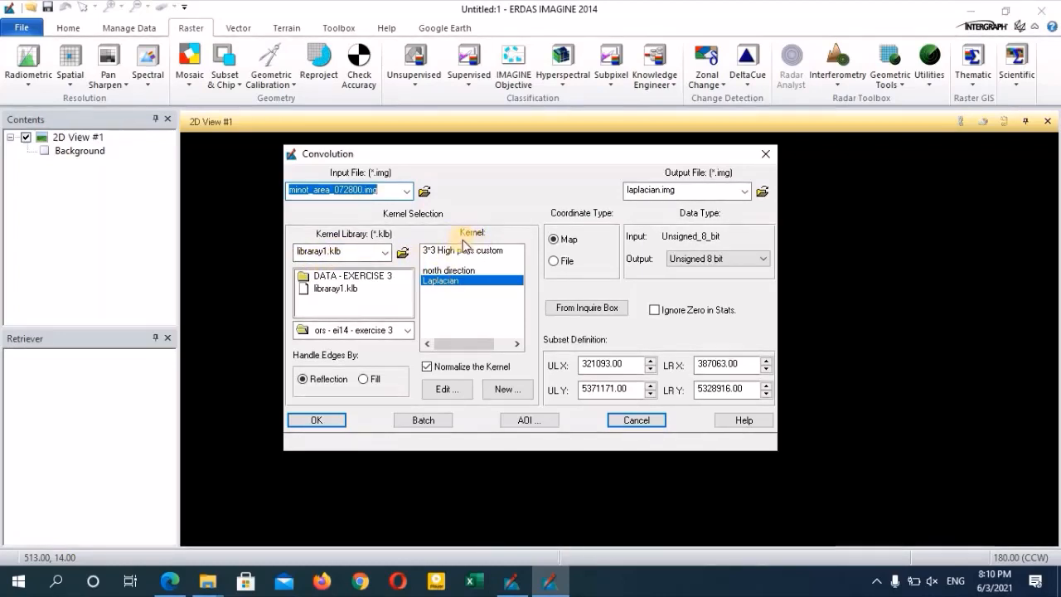
Step: Run the convolution with the custom Laplacian kernel and close the process list
{"action": "left_click", "coordinate": [446, 282]}
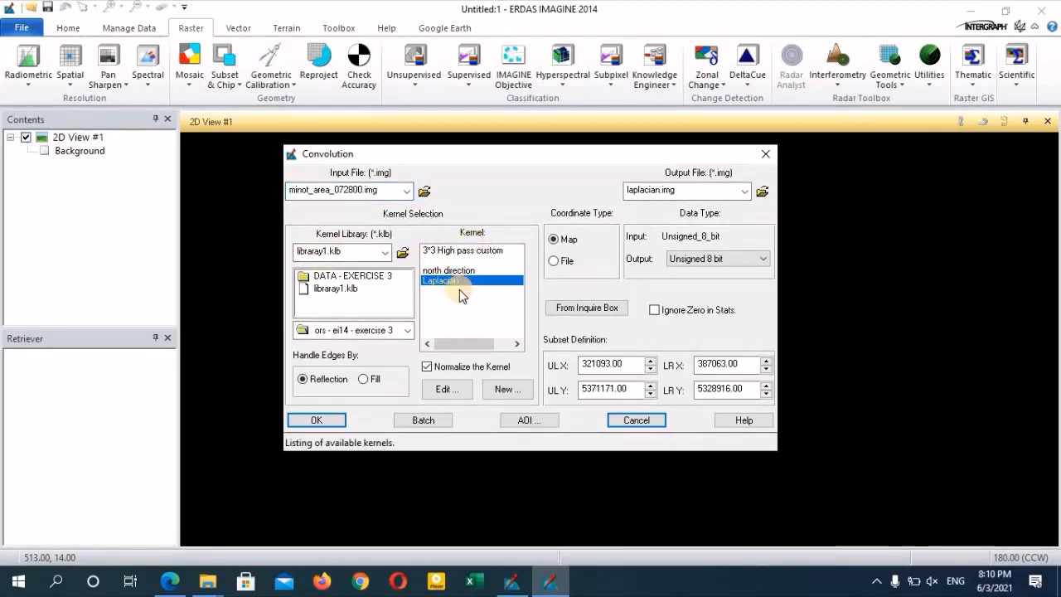
{"action": "left_click", "coordinate": [325, 420]}
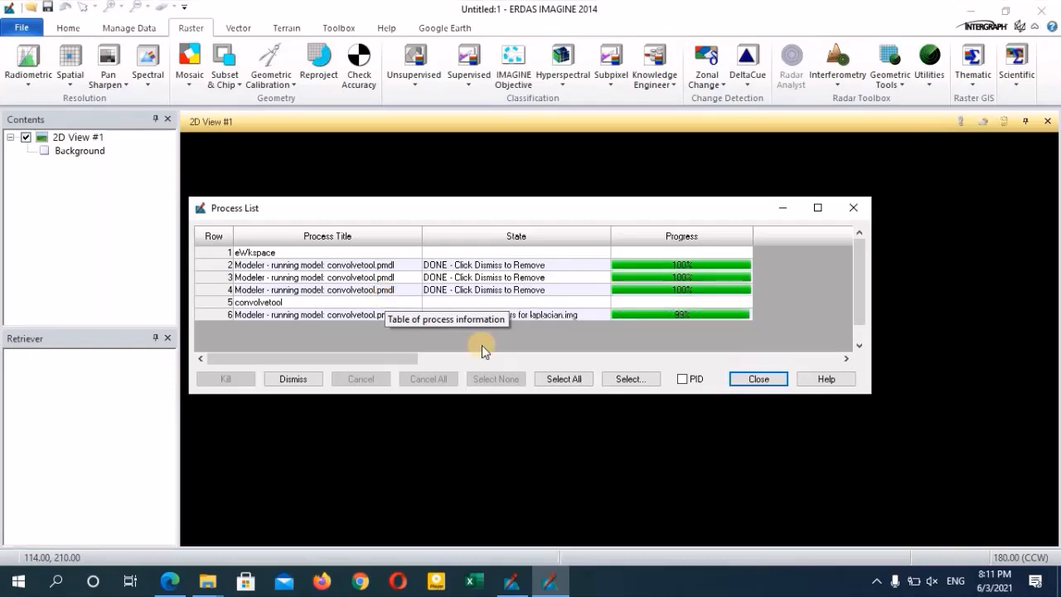
{"action": "left_click", "coordinate": [757, 381]}
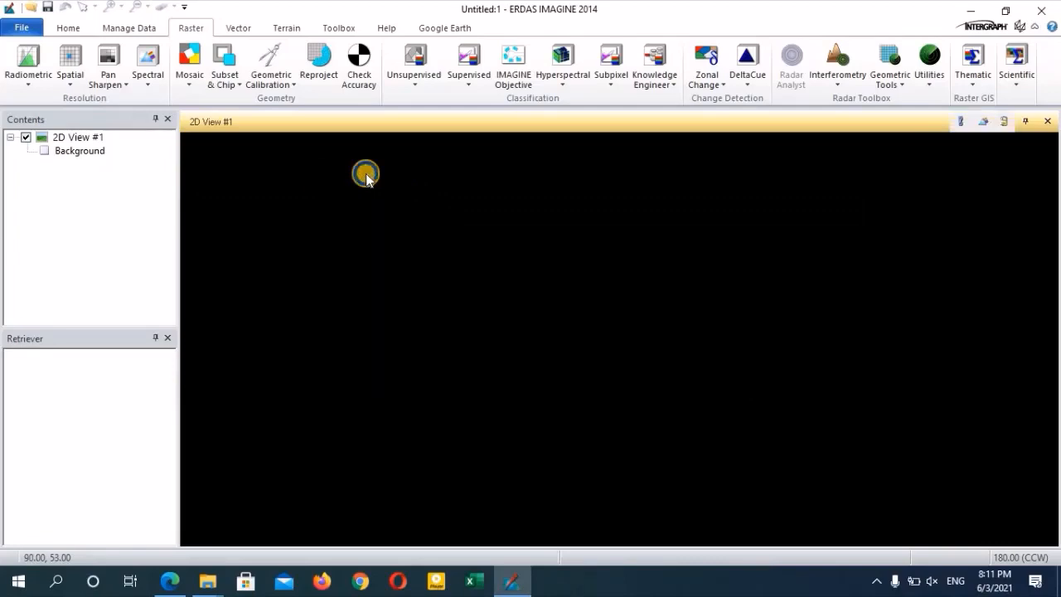
Step: Add laplacian.img to the empty 2D view and fit the image to the frame
{"action": "right_click", "coordinate": [365, 171]}
{"action": "left_click", "coordinate": [408, 65]}
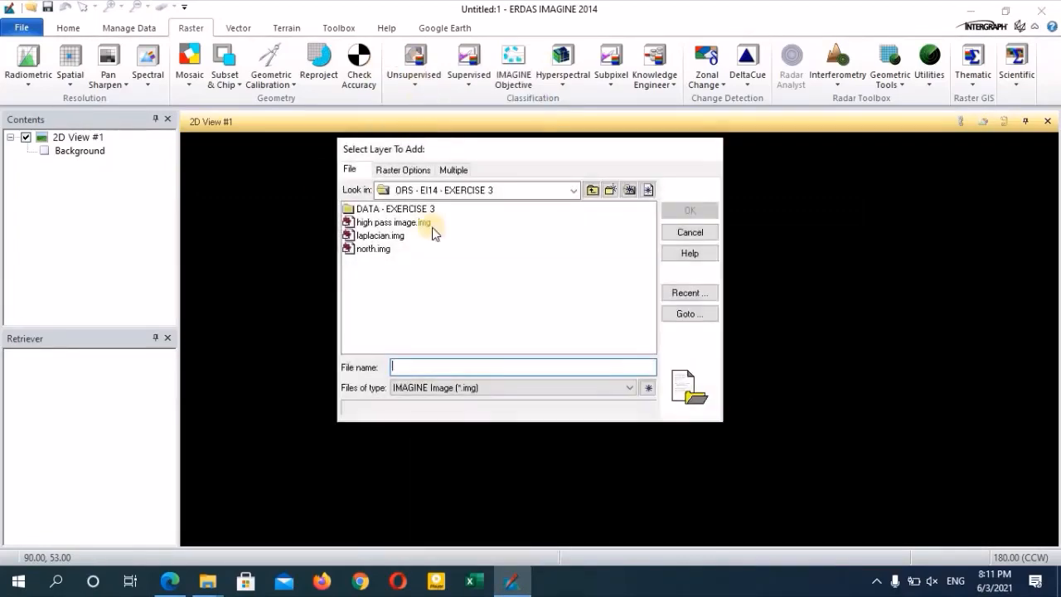
{"action": "left_click", "coordinate": [396, 237]}
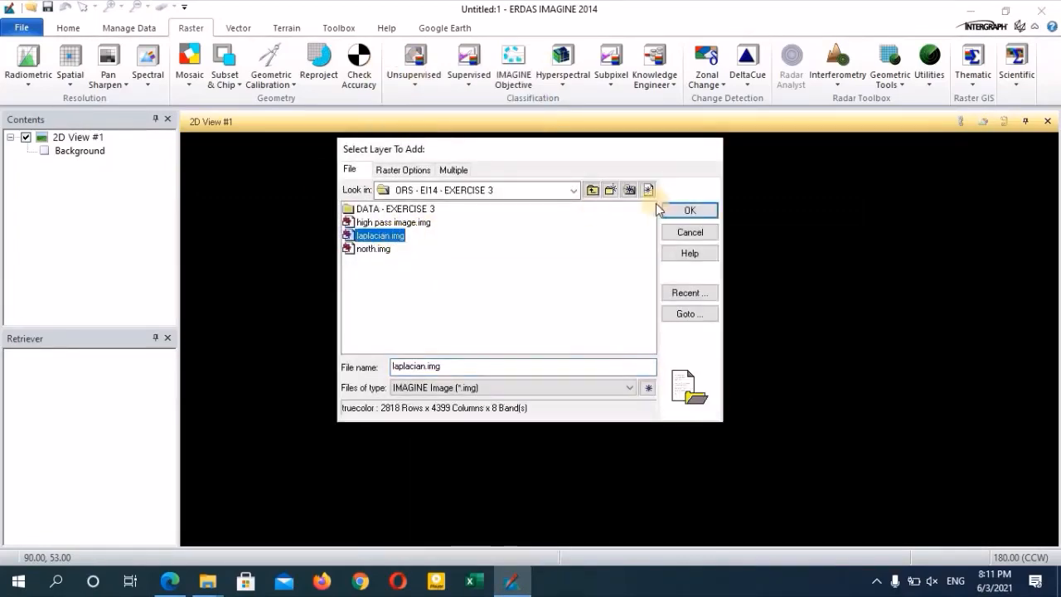
{"action": "left_click", "coordinate": [687, 212]}
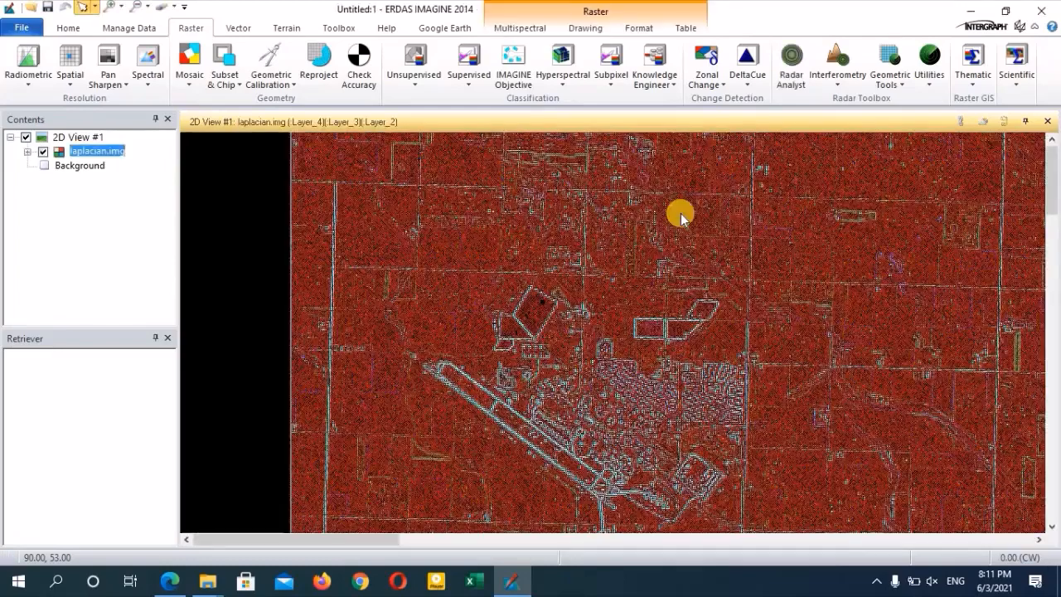
{"action": "left_click", "coordinate": [68, 28]}
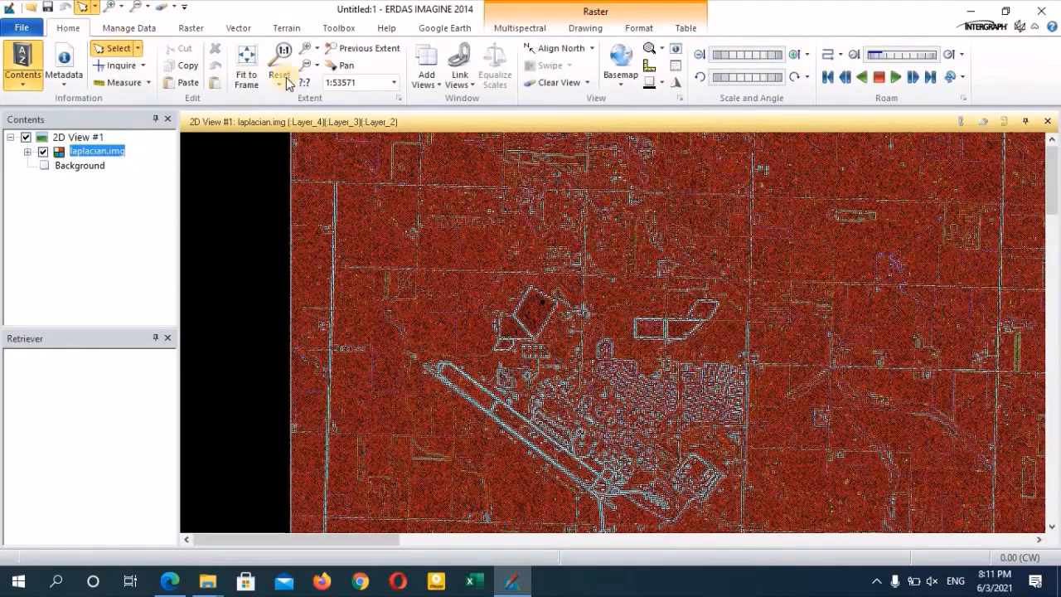
{"action": "left_click", "coordinate": [251, 65]}
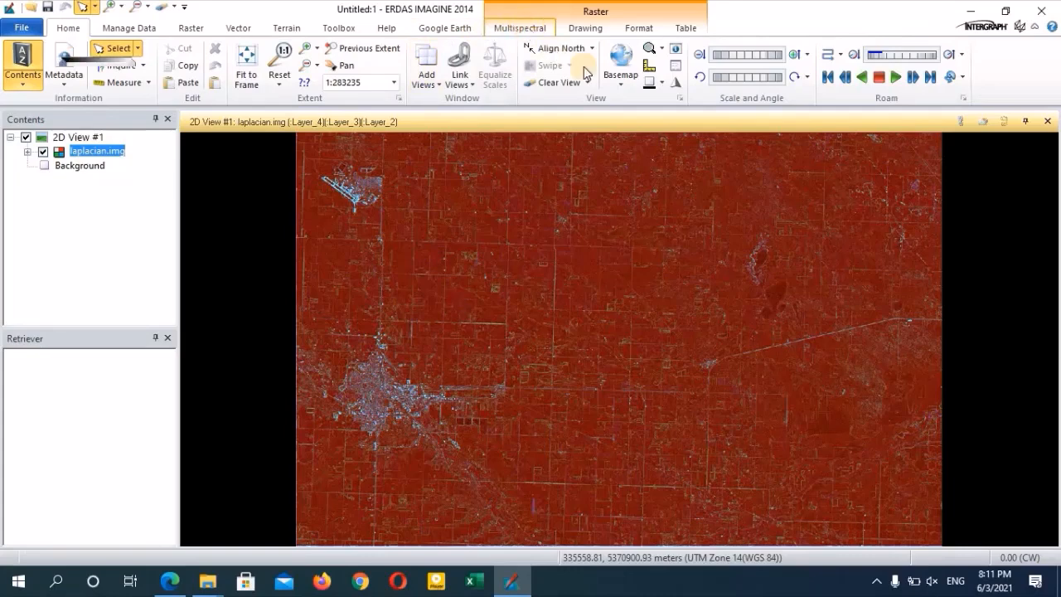
Step: Assign Layer_1 to the red, green and blue channels of laplacian.img
{"action": "left_click", "coordinate": [524, 29]}
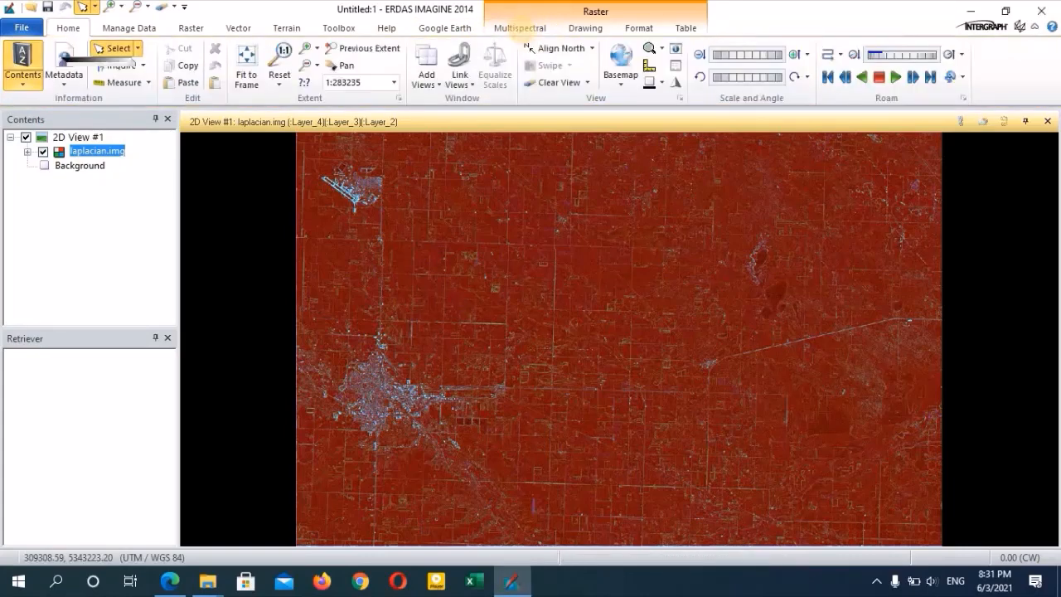
{"action": "left_click", "coordinate": [522, 31]}
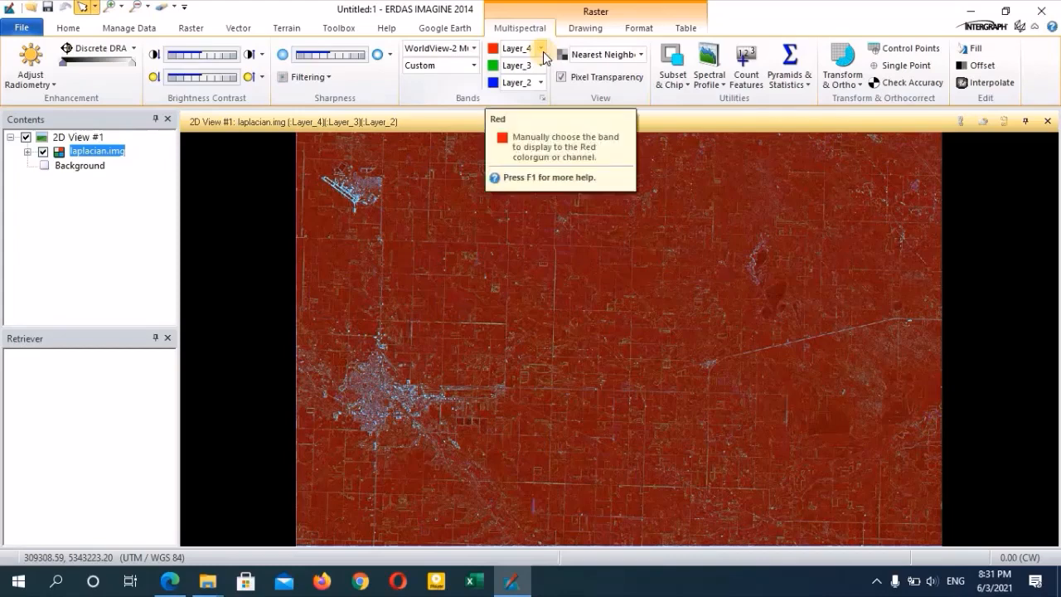
{"action": "left_click", "coordinate": [541, 52]}
{"action": "left_click", "coordinate": [517, 64]}
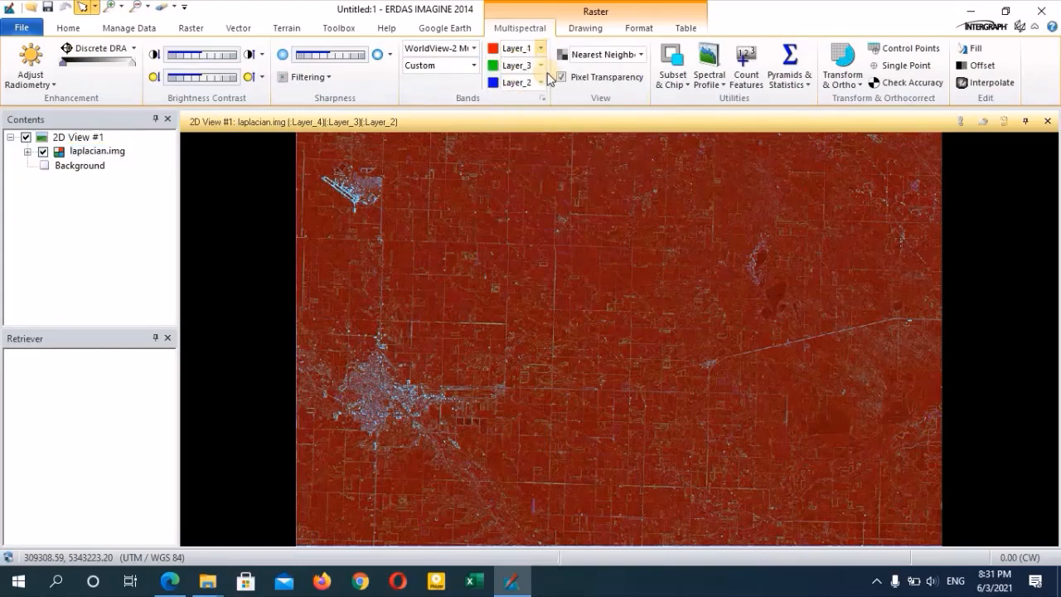
{"action": "left_click", "coordinate": [541, 66]}
{"action": "left_click", "coordinate": [539, 78]}
{"action": "left_click", "coordinate": [540, 80]}
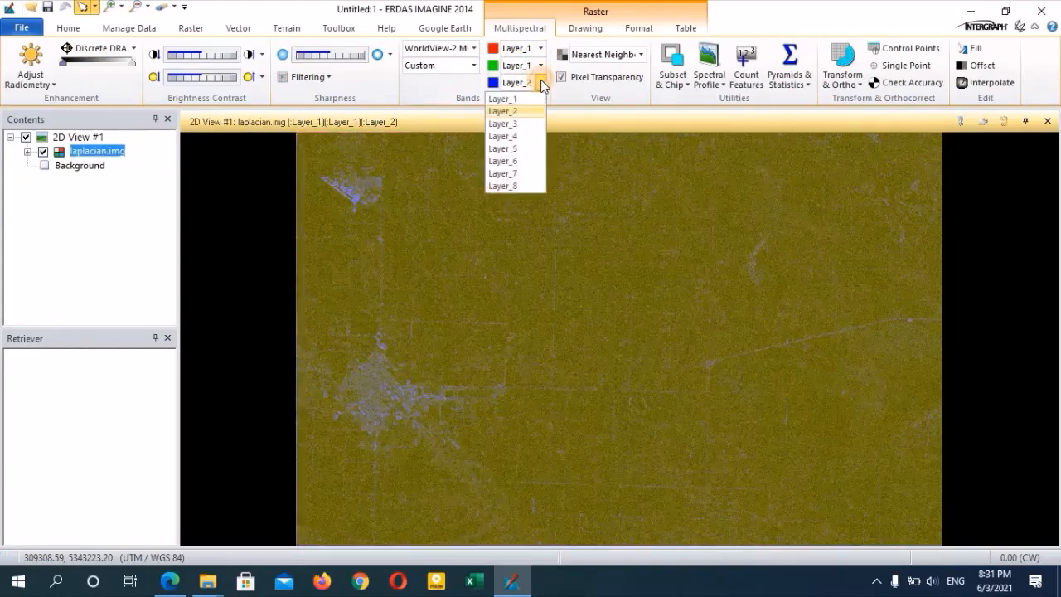
{"action": "left_click", "coordinate": [532, 96]}
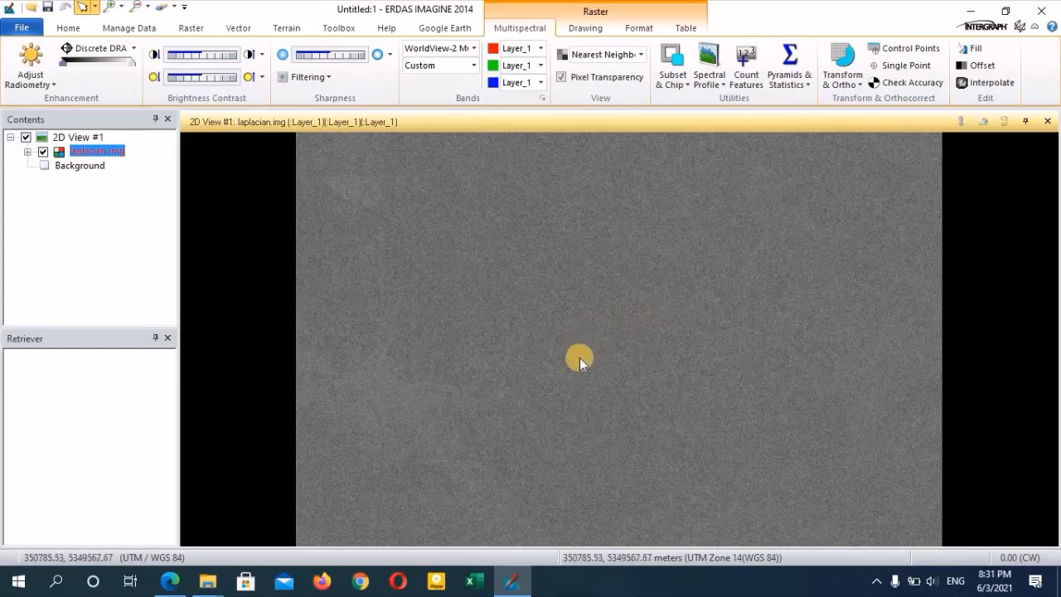
Step: Assign Layer_4 to the red, green and blue channels of laplacian.img and inspect the filtered detail up close
{"action": "left_click", "coordinate": [541, 49]}
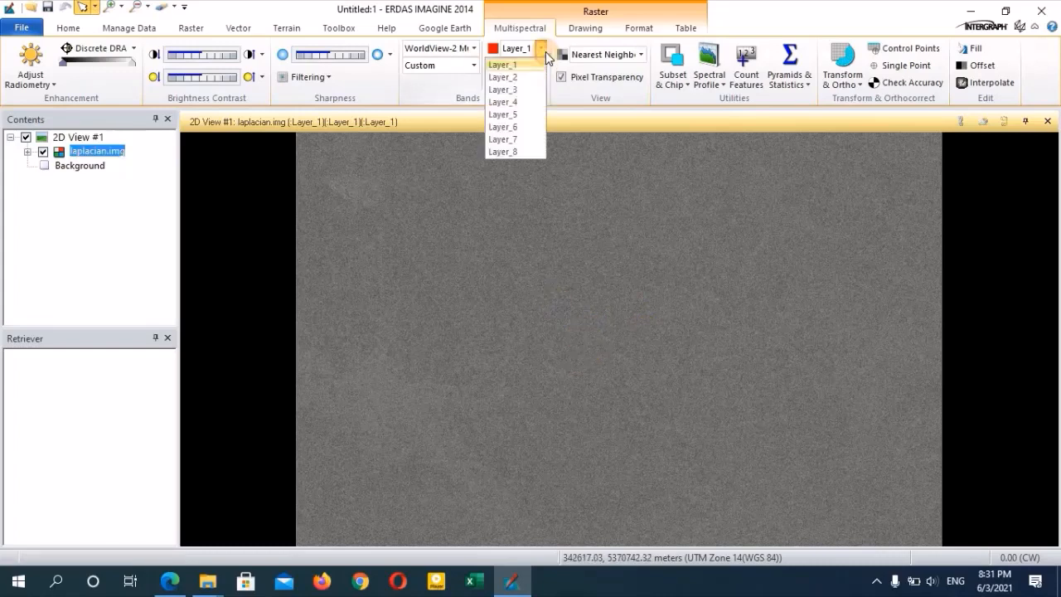
{"action": "left_click", "coordinate": [525, 102]}
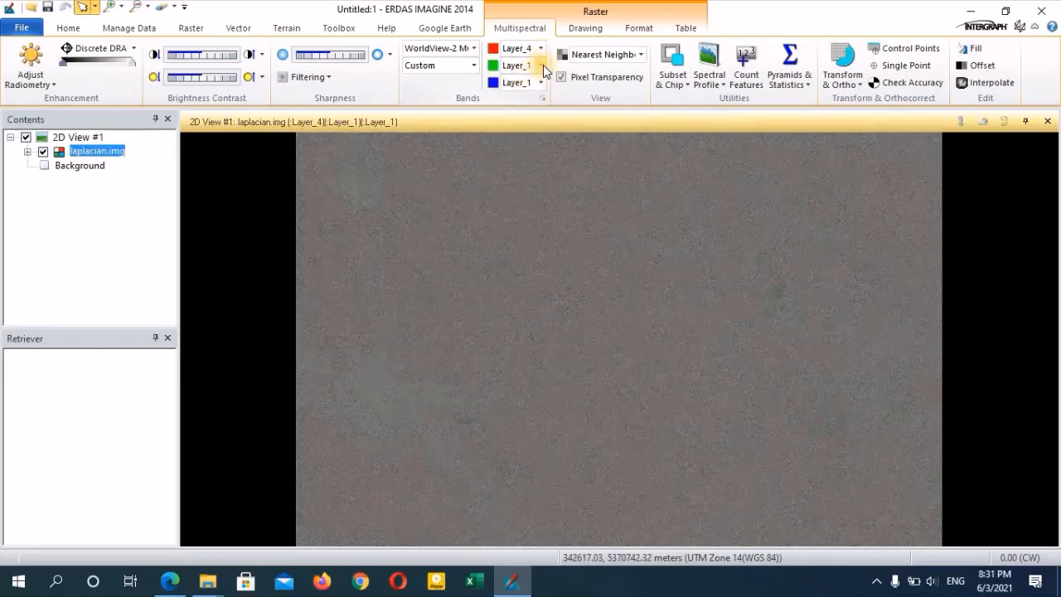
{"action": "left_click", "coordinate": [540, 66]}
{"action": "left_click", "coordinate": [527, 124]}
{"action": "left_click", "coordinate": [540, 83]}
{"action": "left_click", "coordinate": [524, 141]}
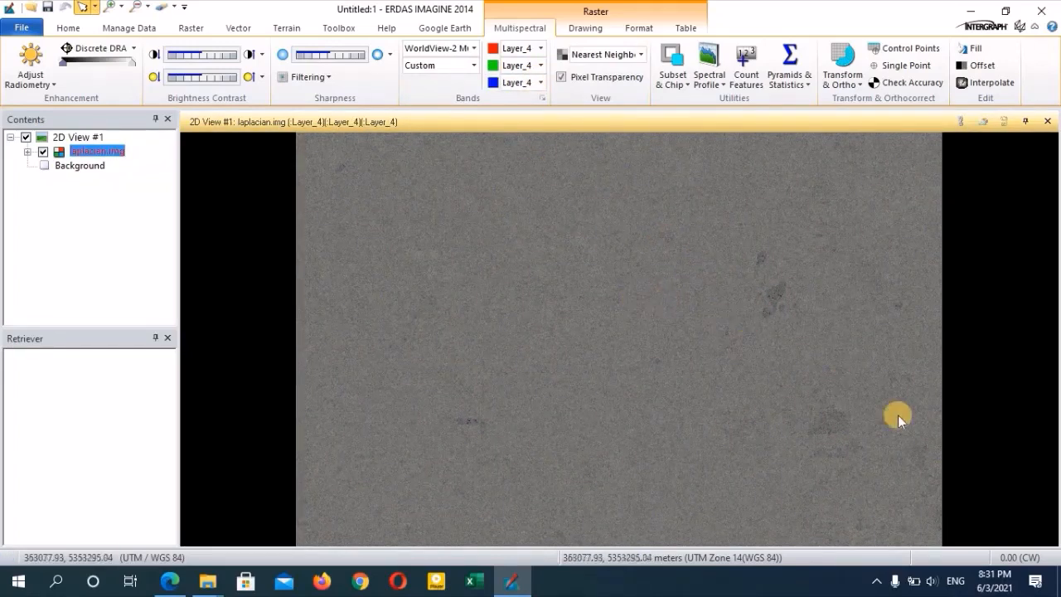
{"action": "scroll", "coordinate": [834, 362], "scroll_direction": "up", "scroll_amount": 3}
{"action": "scroll", "coordinate": [702, 227], "scroll_direction": "up", "scroll_amount": 2}
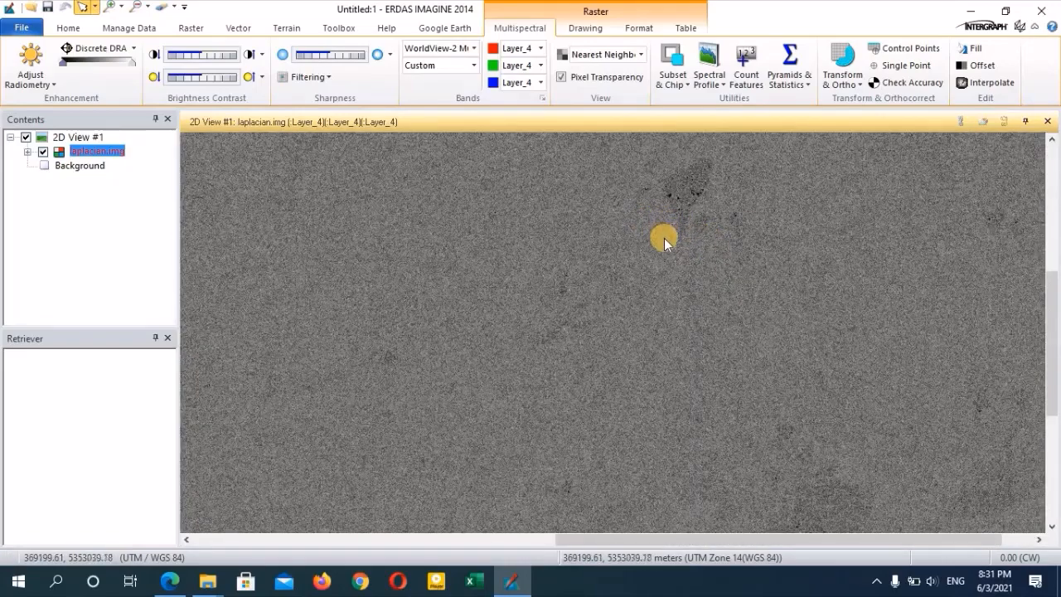
{"action": "scroll", "coordinate": [667, 247], "scroll_direction": "down", "scroll_amount": 4}
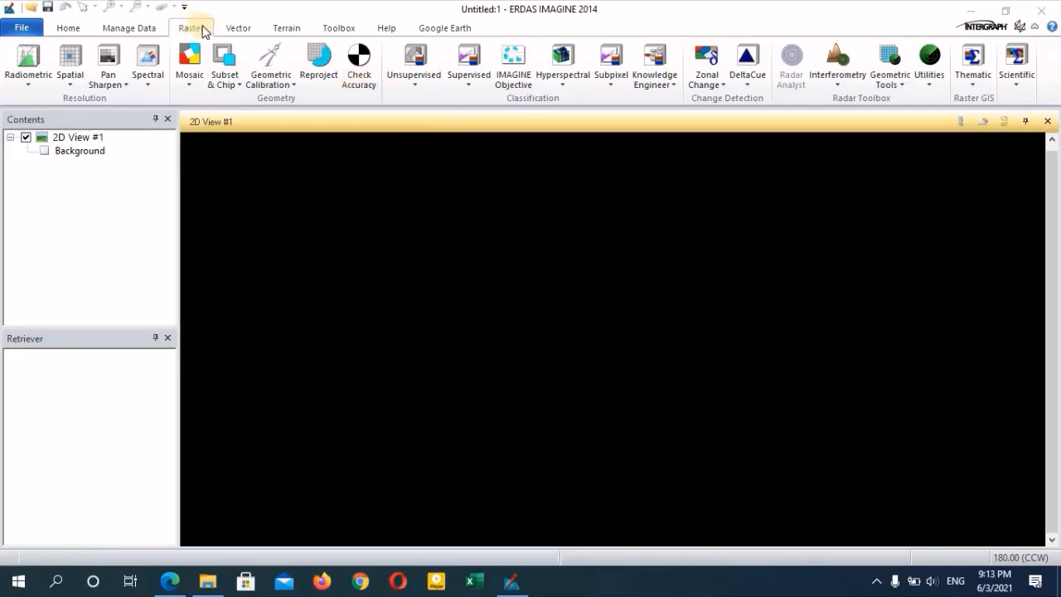
Step: Start the Non-directional Edge filter and set minot_area_072800.img from the DATA - EXERCISE 3 folder as its input file
{"action": "left_click", "coordinate": [68, 86]}
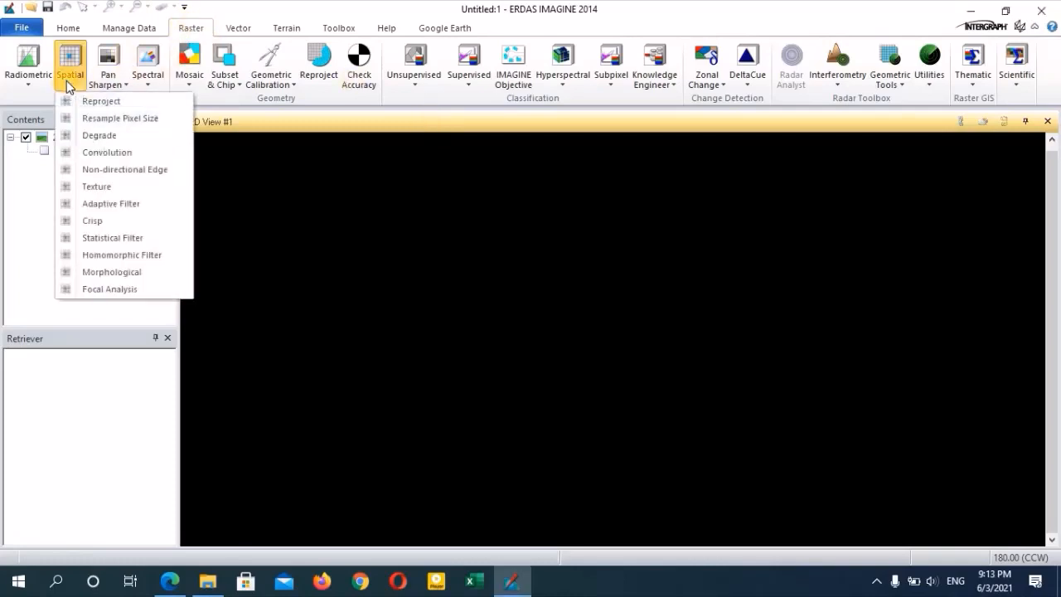
{"action": "left_click", "coordinate": [172, 173]}
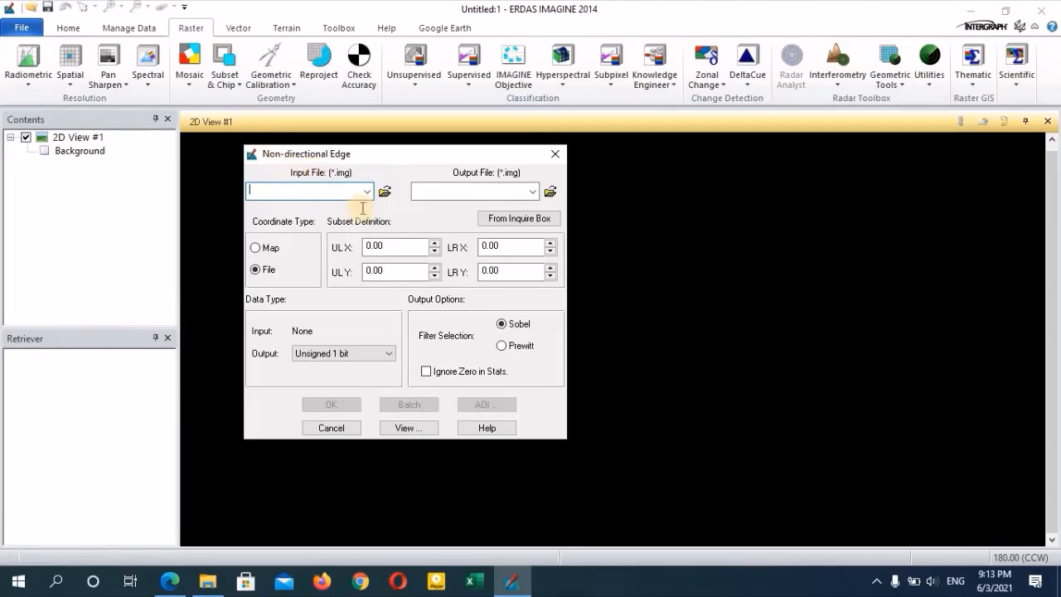
{"action": "left_click", "coordinate": [385, 192]}
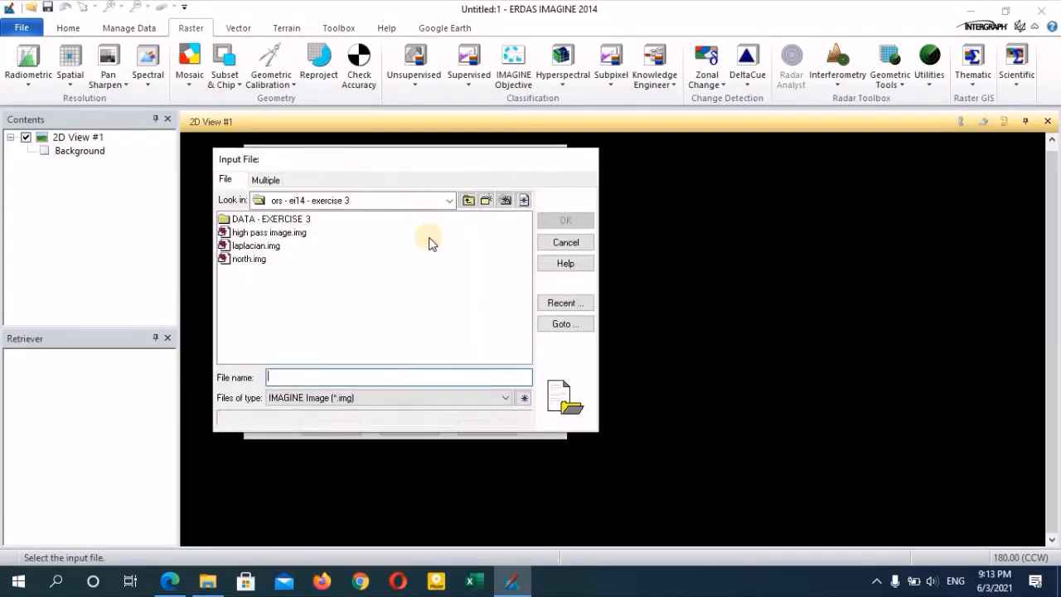
{"action": "left_click", "coordinate": [468, 200]}
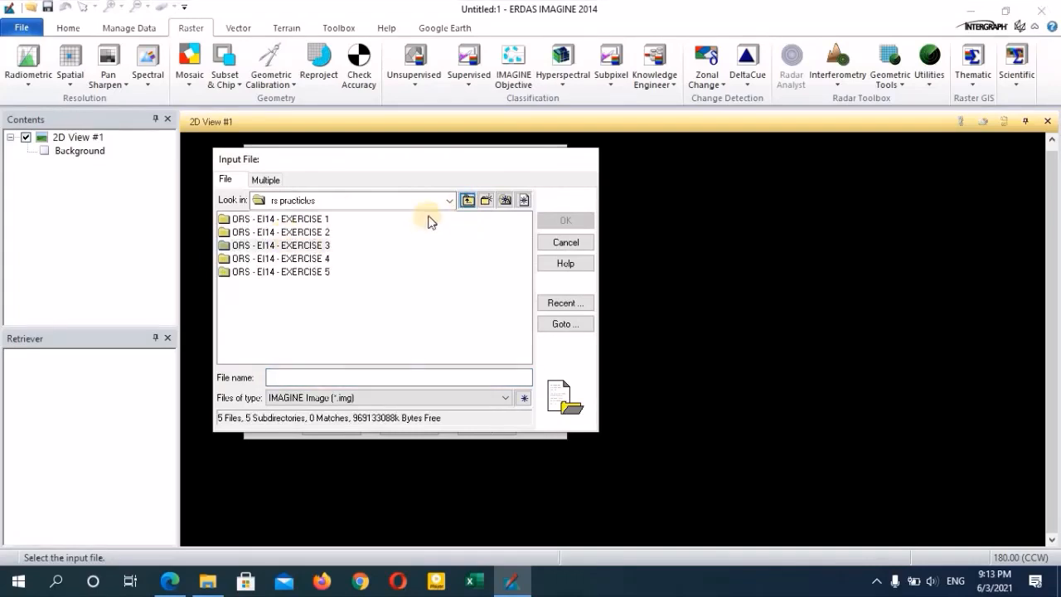
{"action": "left_click", "coordinate": [468, 200]}
{"action": "double_click", "coordinate": [257, 219]}
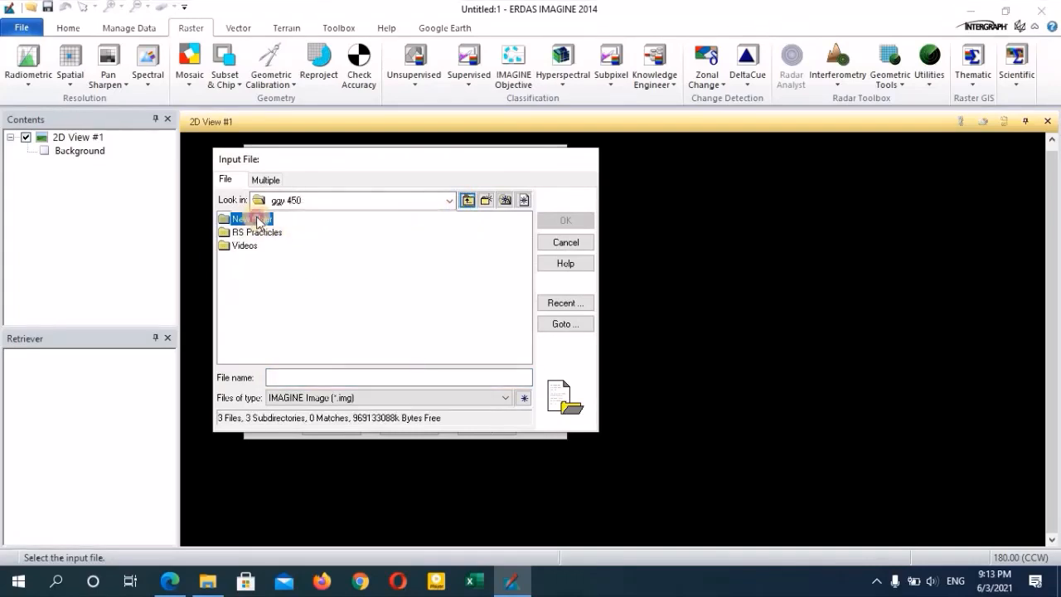
{"action": "double_click", "coordinate": [257, 219]}
{"action": "double_click", "coordinate": [303, 246]}
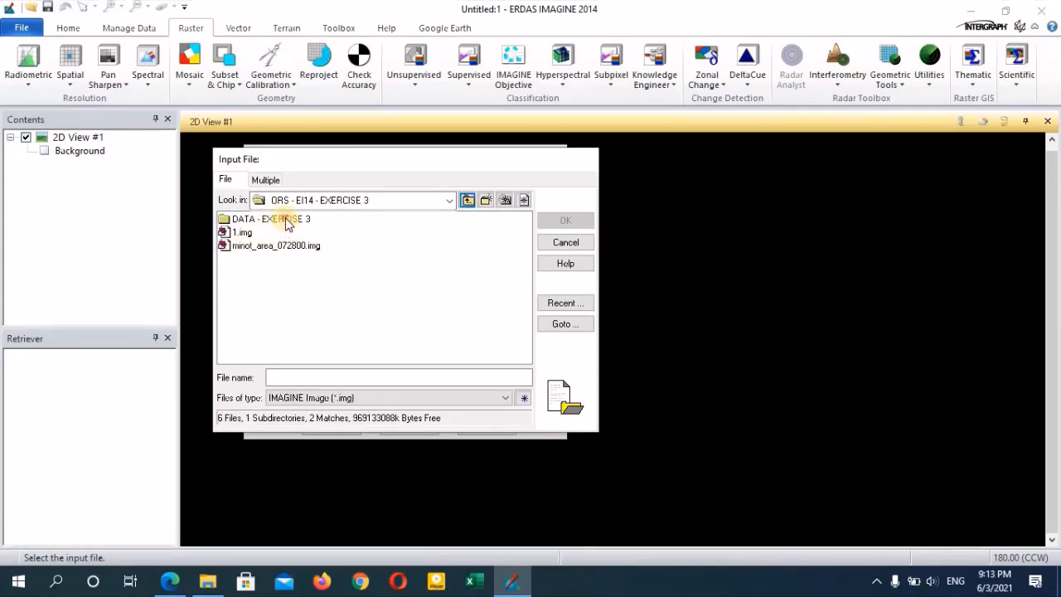
{"action": "double_click", "coordinate": [259, 219]}
{"action": "left_click", "coordinate": [278, 219]}
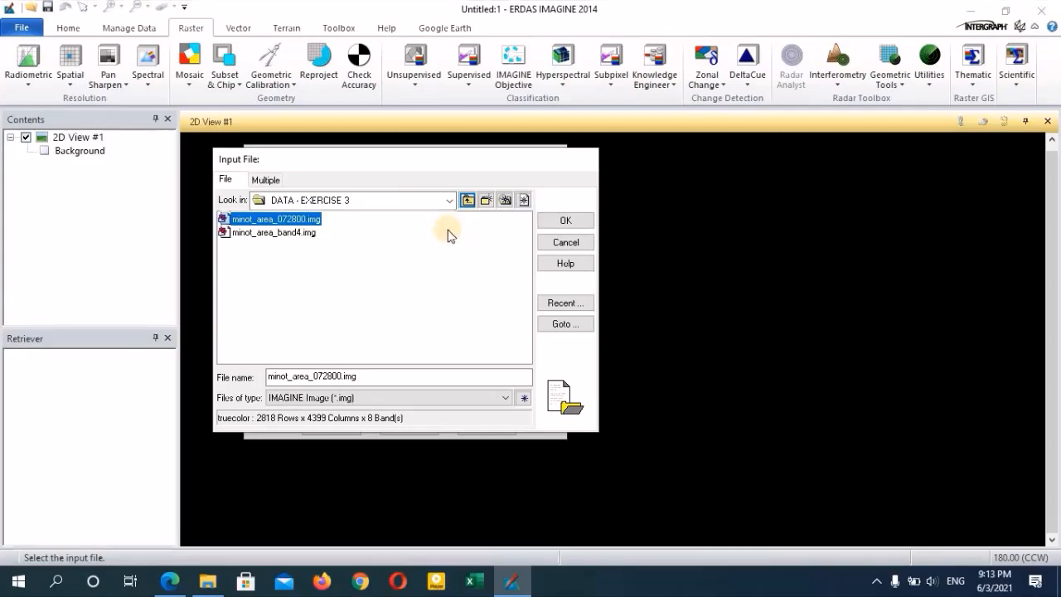
{"action": "left_click", "coordinate": [561, 222]}
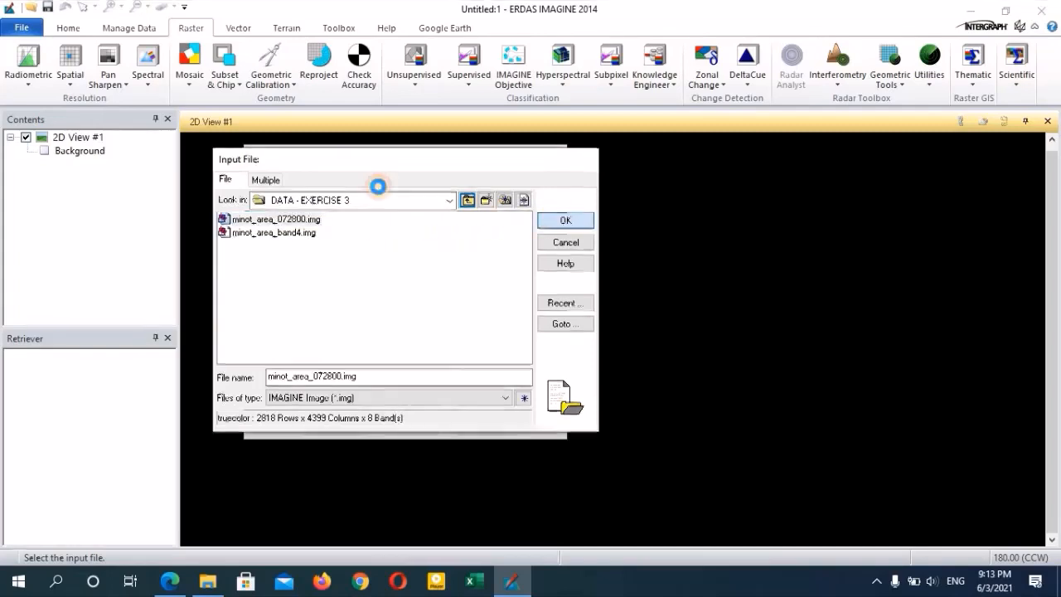
Step: Set the edge filter's output file to sobel in the ORS - EI14 - EXERCISE 3 folder
{"action": "left_click", "coordinate": [550, 193]}
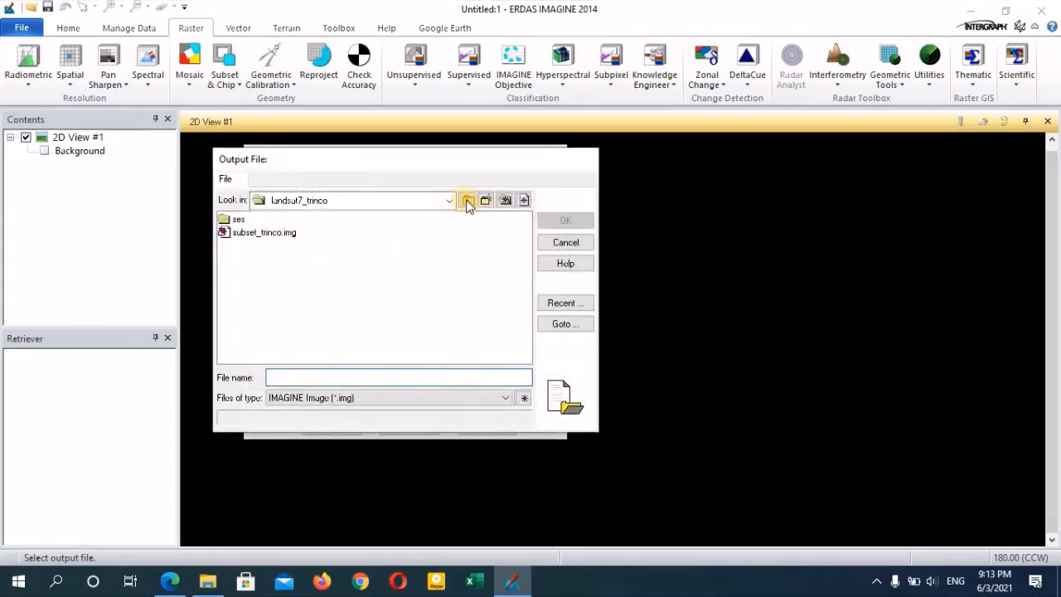
{"action": "left_click", "coordinate": [467, 201]}
{"action": "left_click", "coordinate": [469, 201]}
{"action": "left_click", "coordinate": [469, 201]}
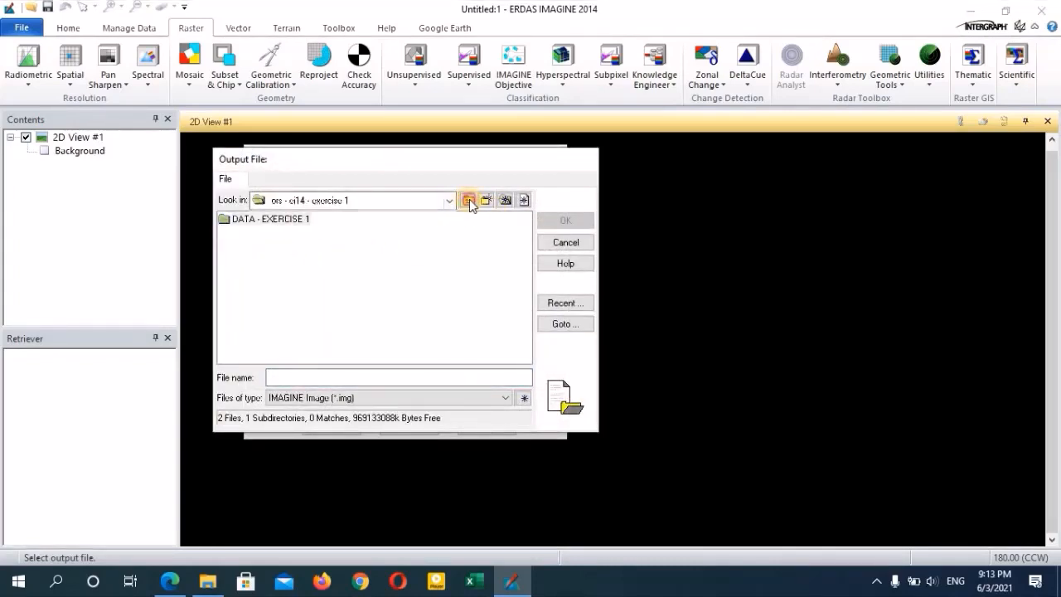
{"action": "double_click", "coordinate": [310, 244]}
{"action": "left_click", "coordinate": [277, 378]}
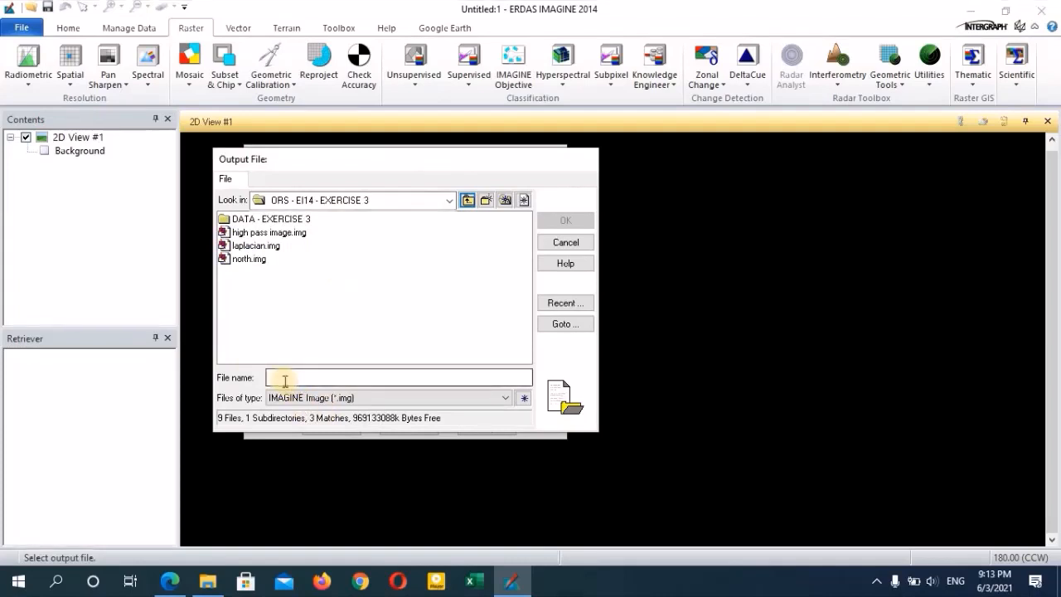
{"action": "type", "text": "s"}
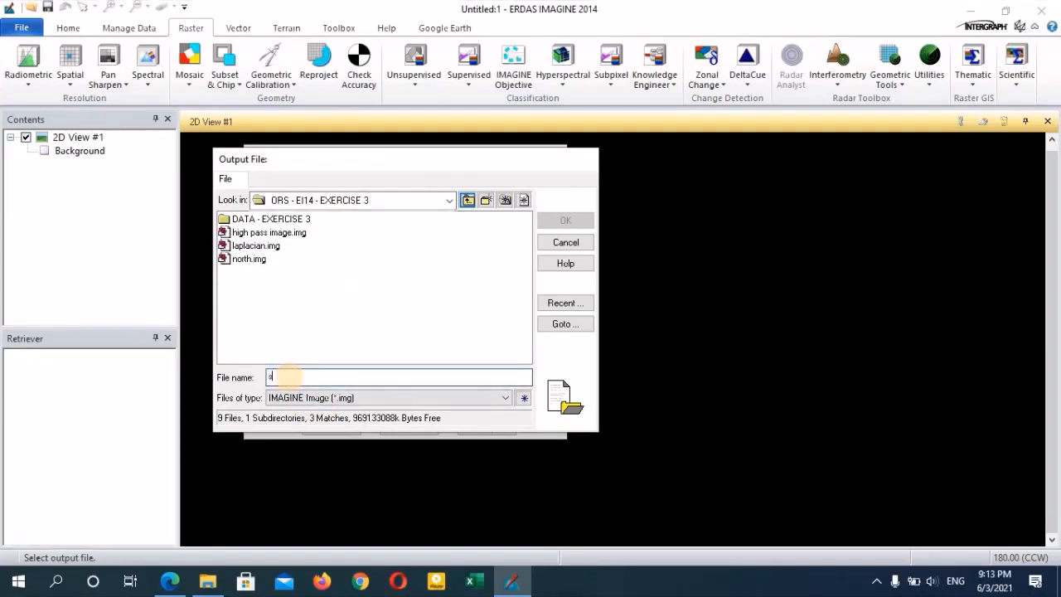
{"action": "type", "text": "cbel"}
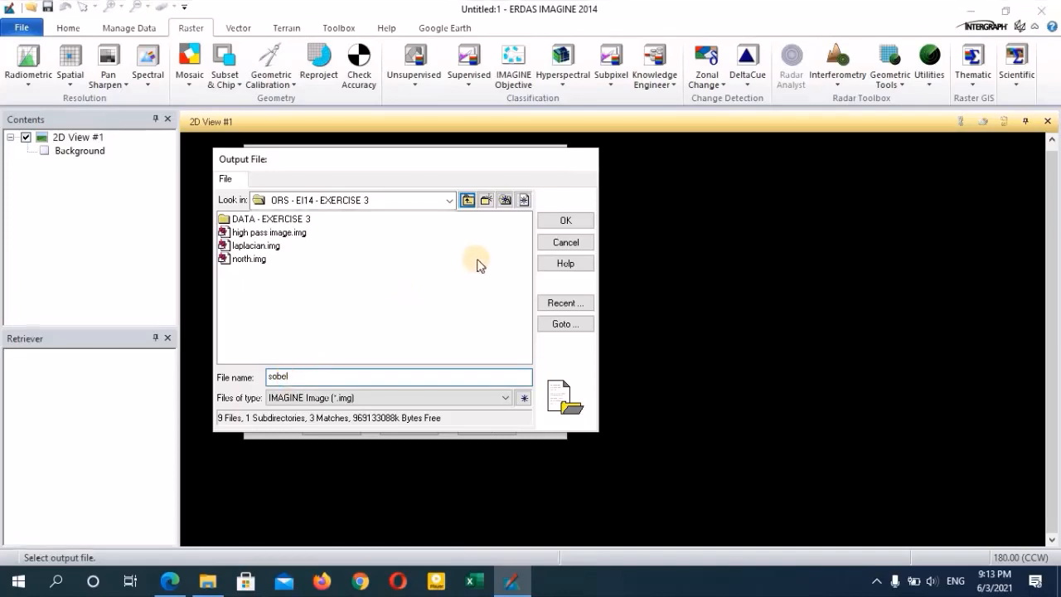
{"action": "left_click", "coordinate": [566, 221]}
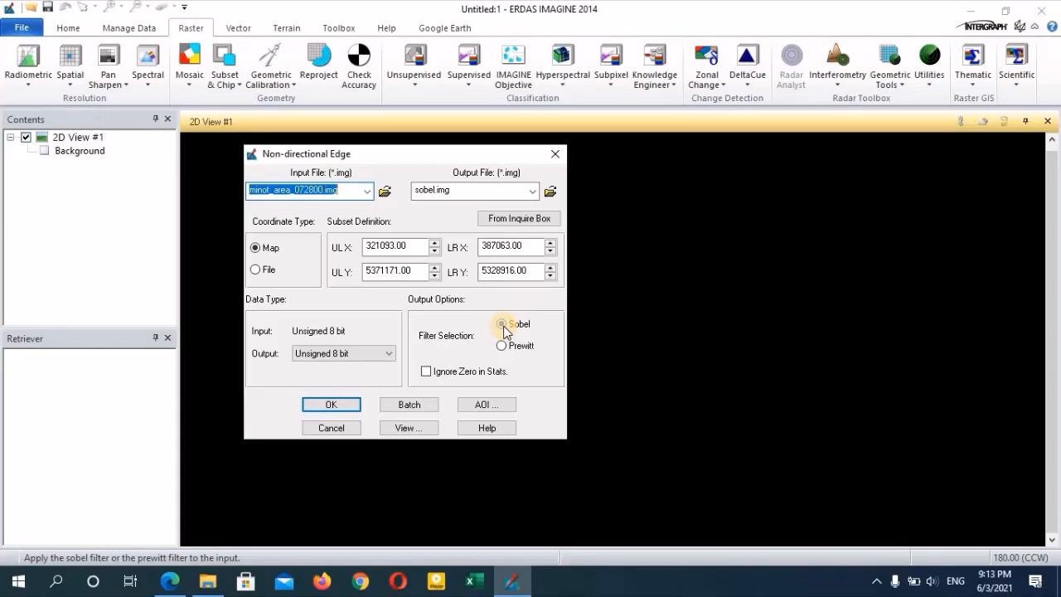
Step: Run the non-directional edge detection with the Sobel filter and close the process list
{"action": "left_click", "coordinate": [331, 404]}
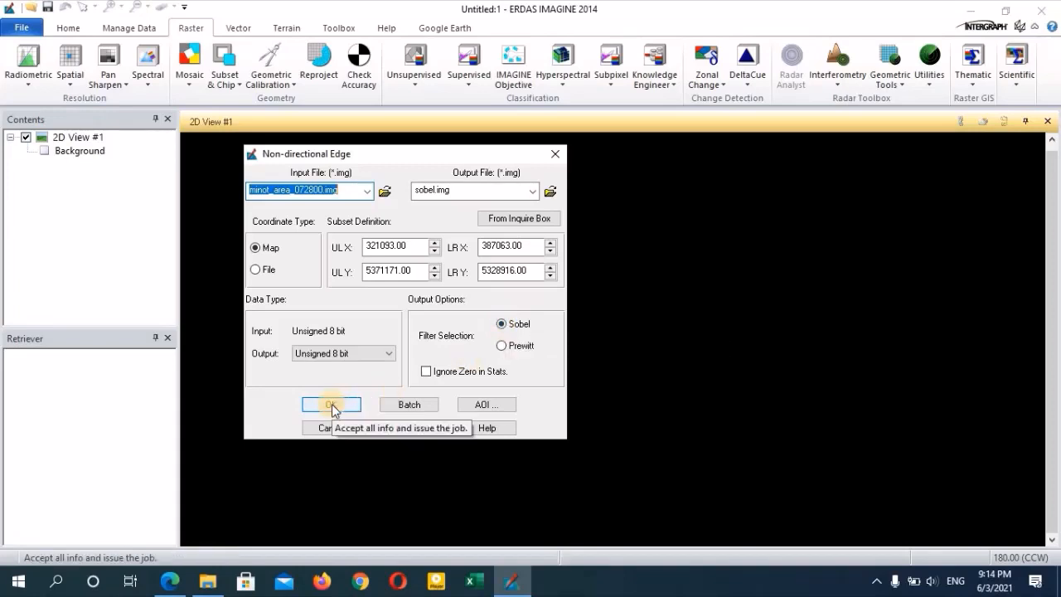
{"action": "left_click", "coordinate": [331, 404]}
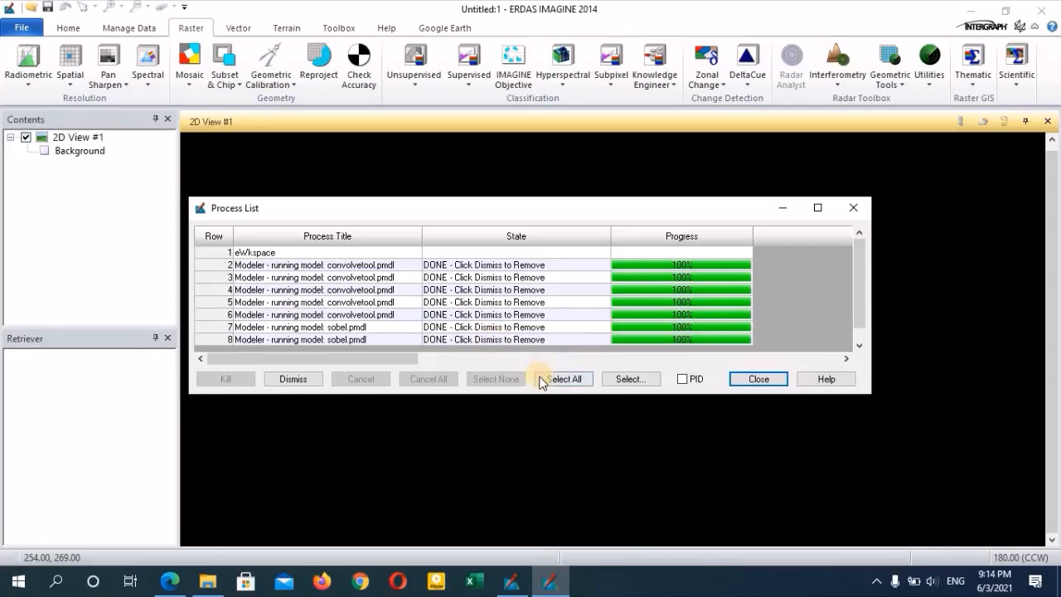
{"action": "left_click", "coordinate": [757, 381]}
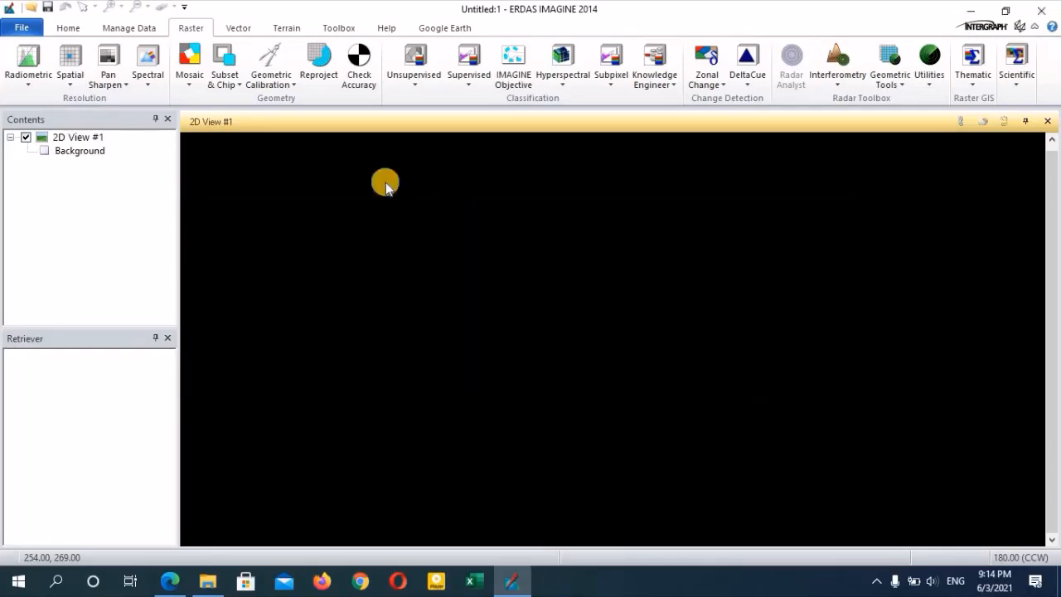
Step: Add sobel.img as a raster layer to the empty 2D view and fit the image to the frame
{"action": "right_click", "coordinate": [311, 171]}
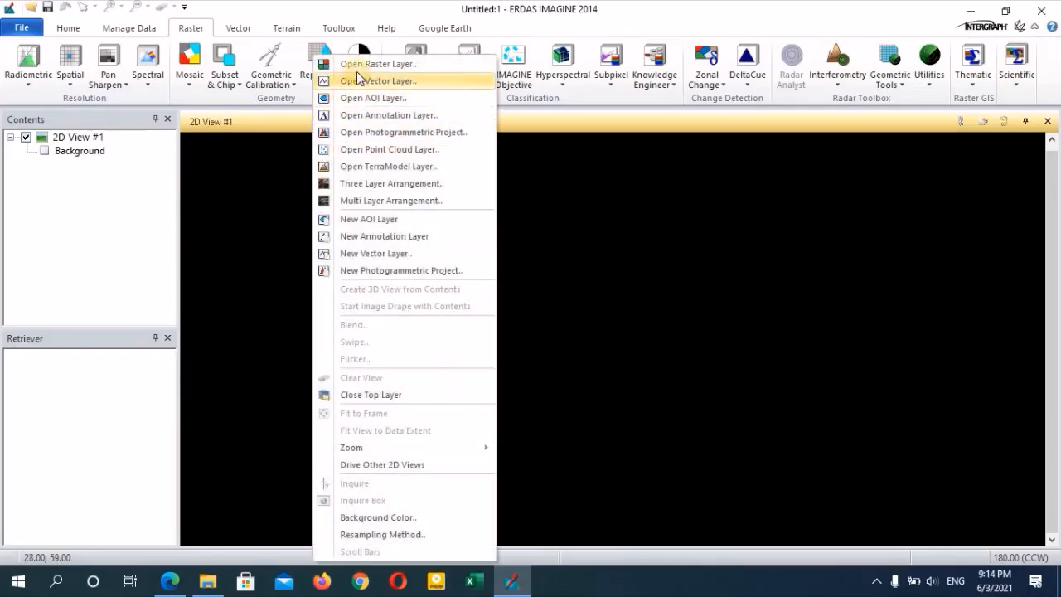
{"action": "left_click", "coordinate": [365, 64]}
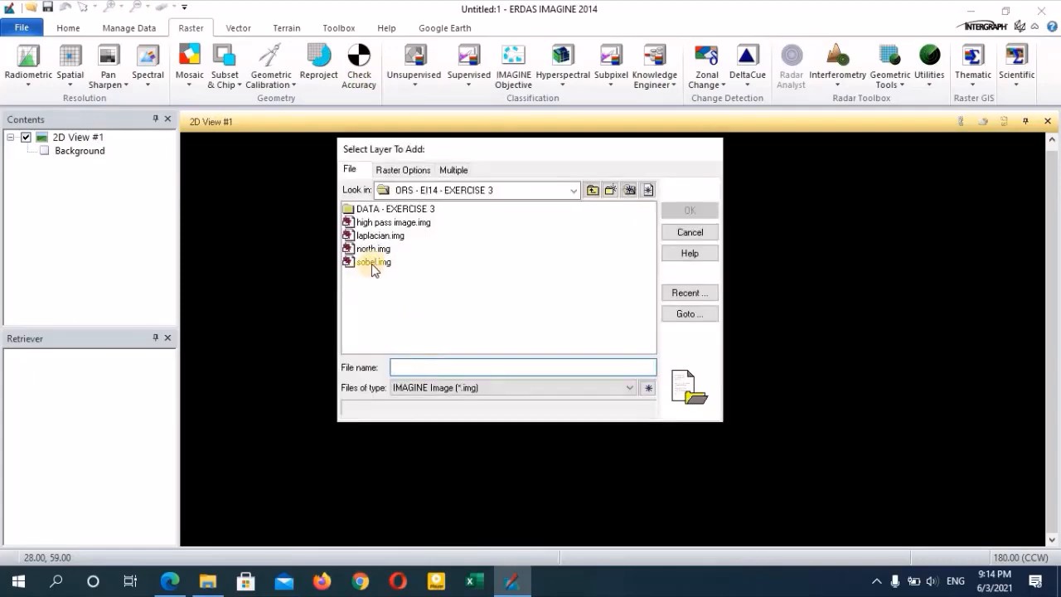
{"action": "left_click", "coordinate": [374, 262]}
{"action": "left_click", "coordinate": [686, 212]}
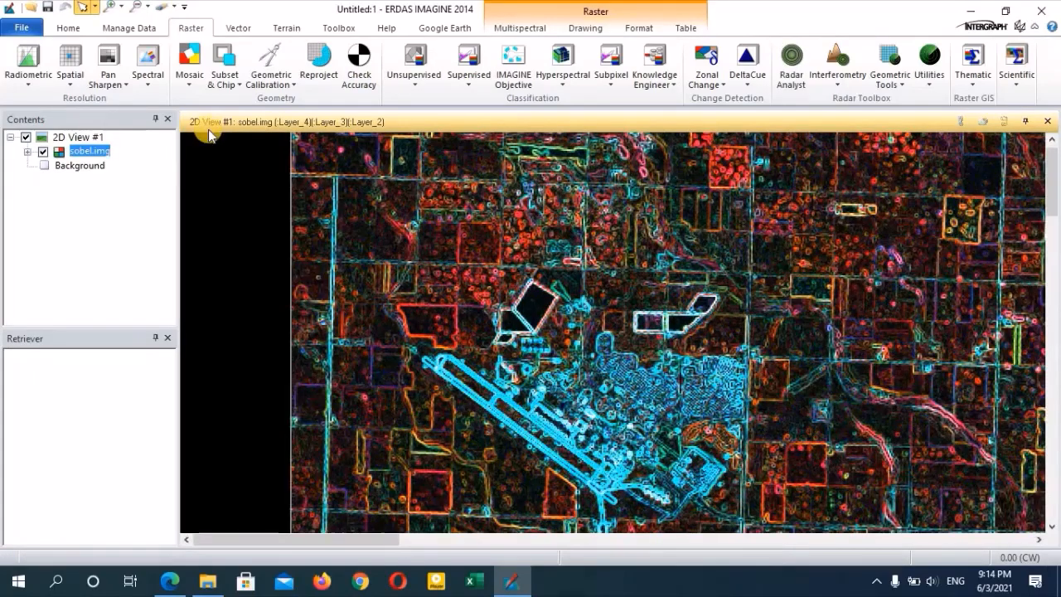
{"action": "left_click", "coordinate": [68, 28]}
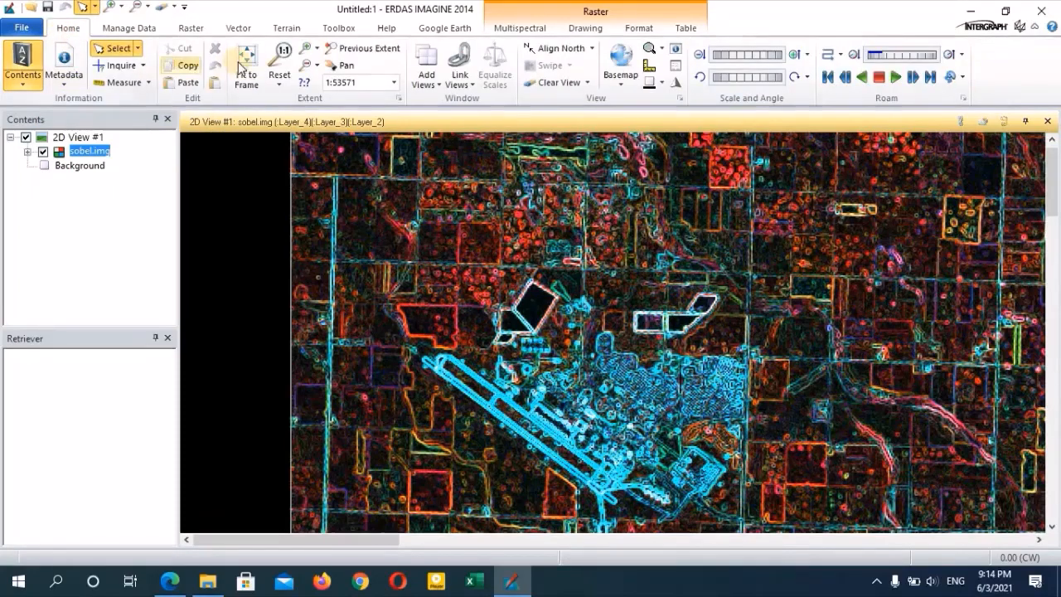
{"action": "left_click", "coordinate": [242, 62]}
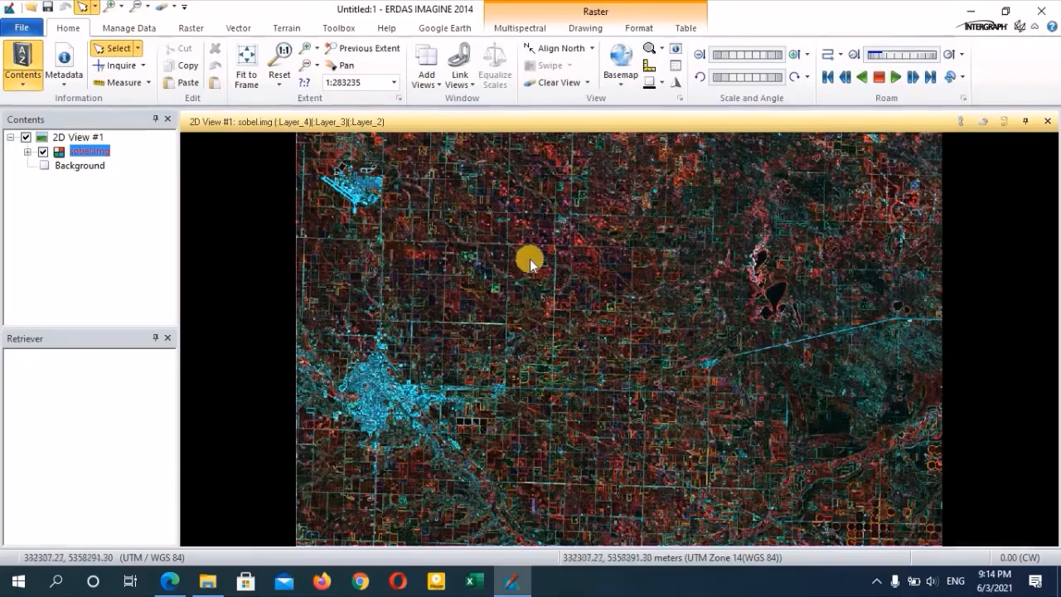
Step: Examine the edges in sobel.img up close across the fields, lakes and urban area, ending with the full image in view
{"action": "scroll", "coordinate": [518, 283], "scroll_direction": "up", "scroll_amount": 4}
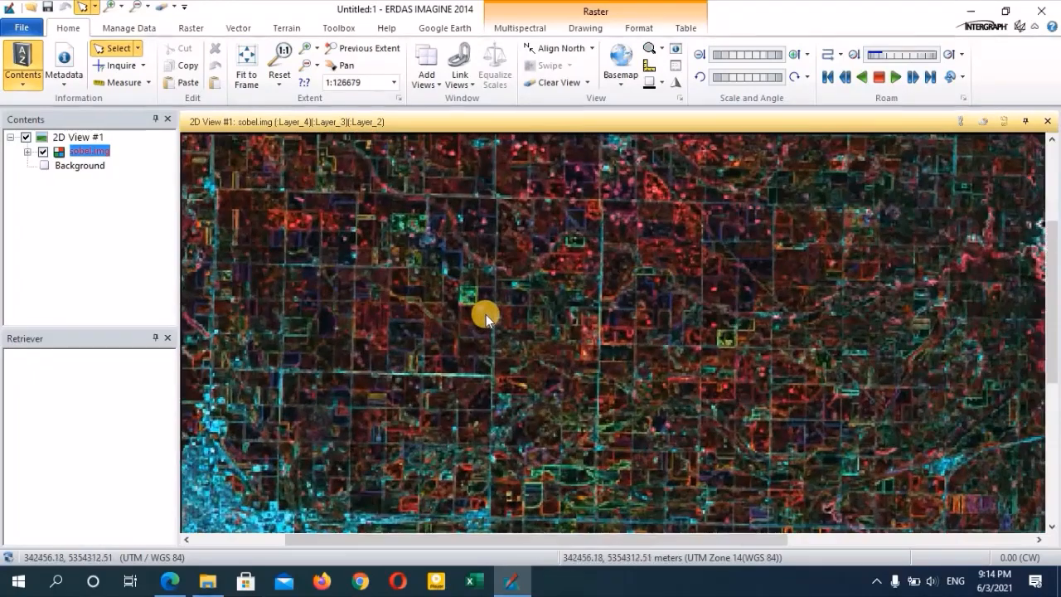
{"action": "scroll", "coordinate": [464, 294], "scroll_direction": "up", "scroll_amount": 3}
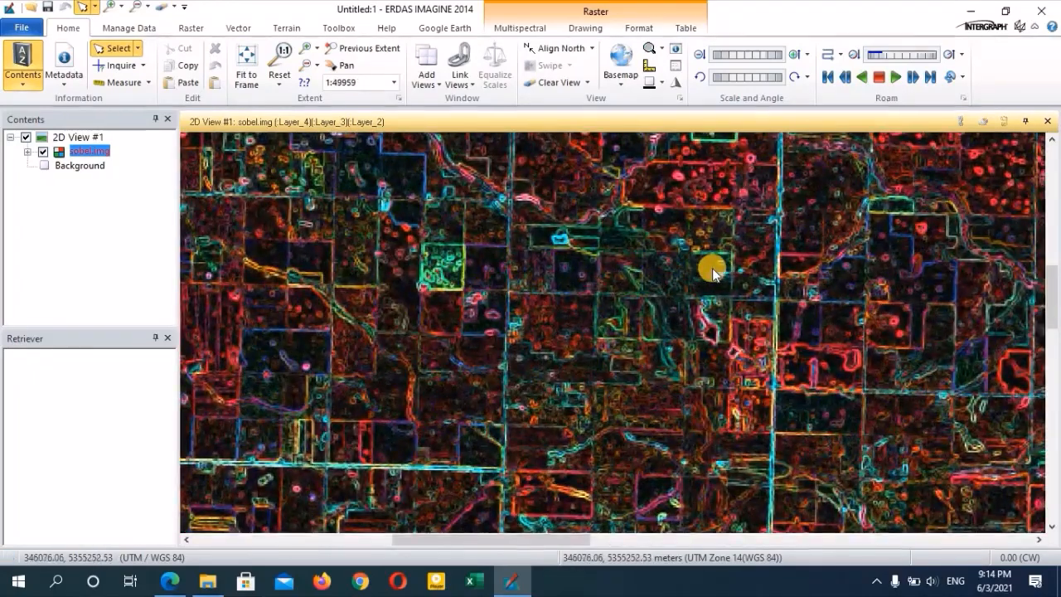
{"action": "scroll", "coordinate": [539, 331], "scroll_direction": "down", "scroll_amount": 1}
{"action": "scroll", "coordinate": [724, 307], "scroll_direction": "down", "scroll_amount": 3}
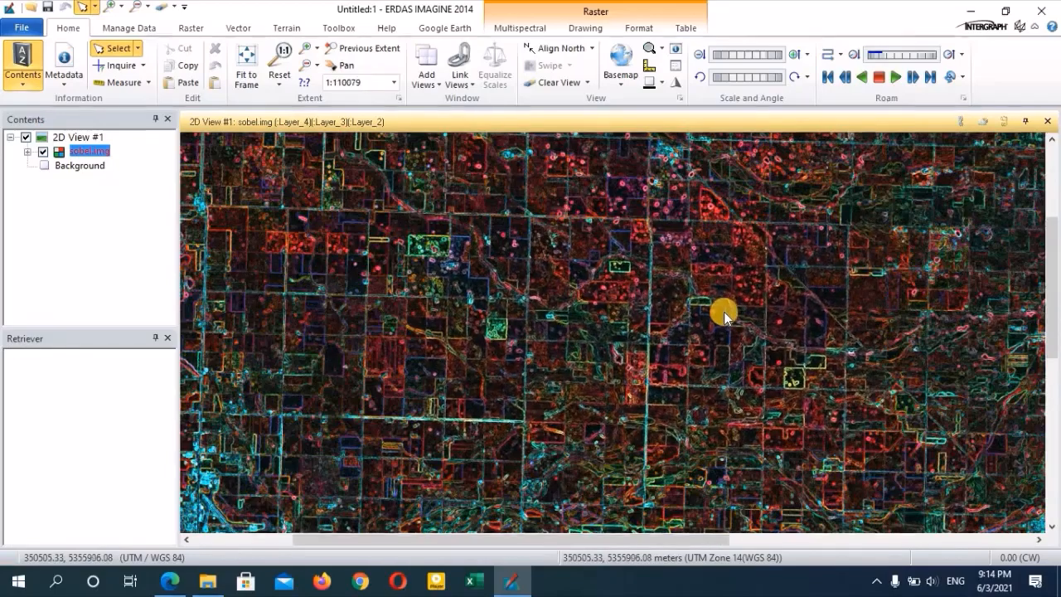
{"action": "left_click_drag", "start_coordinate": [723, 313], "coordinate": [507, 297]}
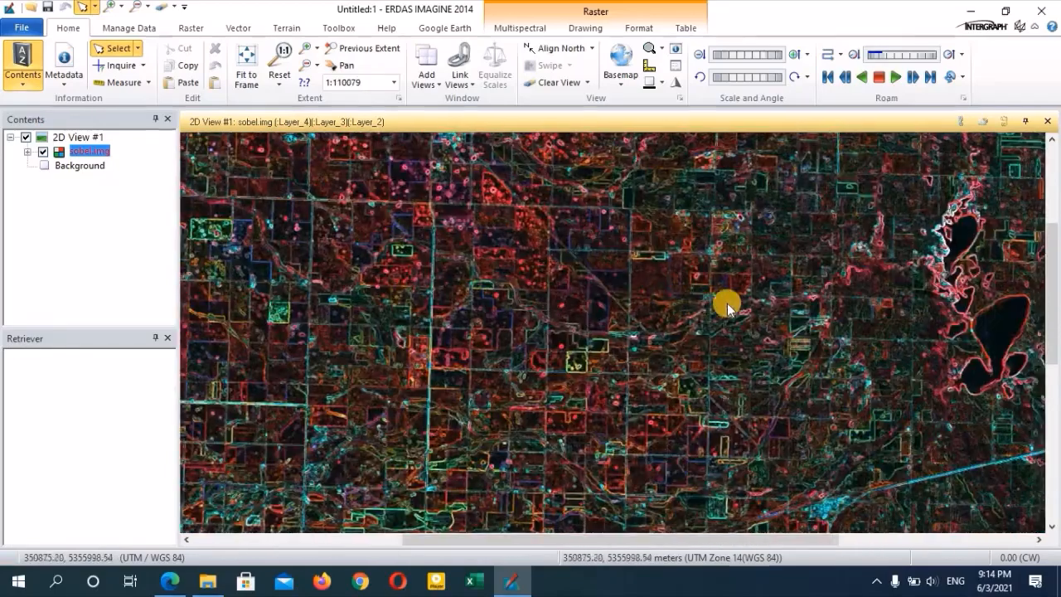
{"action": "left_click_drag", "start_coordinate": [823, 307], "coordinate": [605, 303]}
{"action": "scroll", "coordinate": [605, 303], "scroll_direction": "down", "scroll_amount": 4}
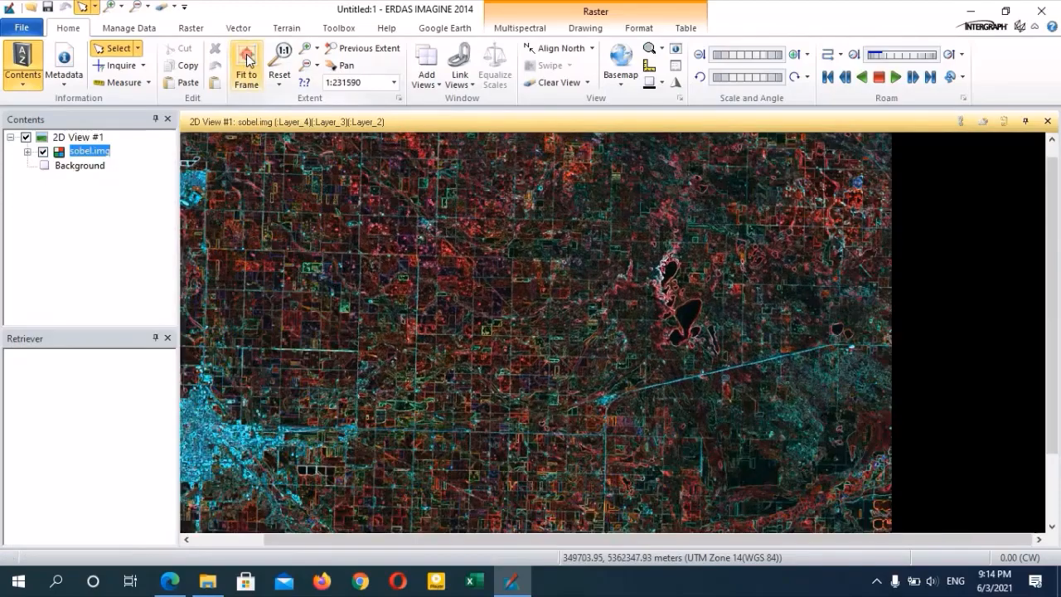
{"action": "left_click", "coordinate": [246, 60]}
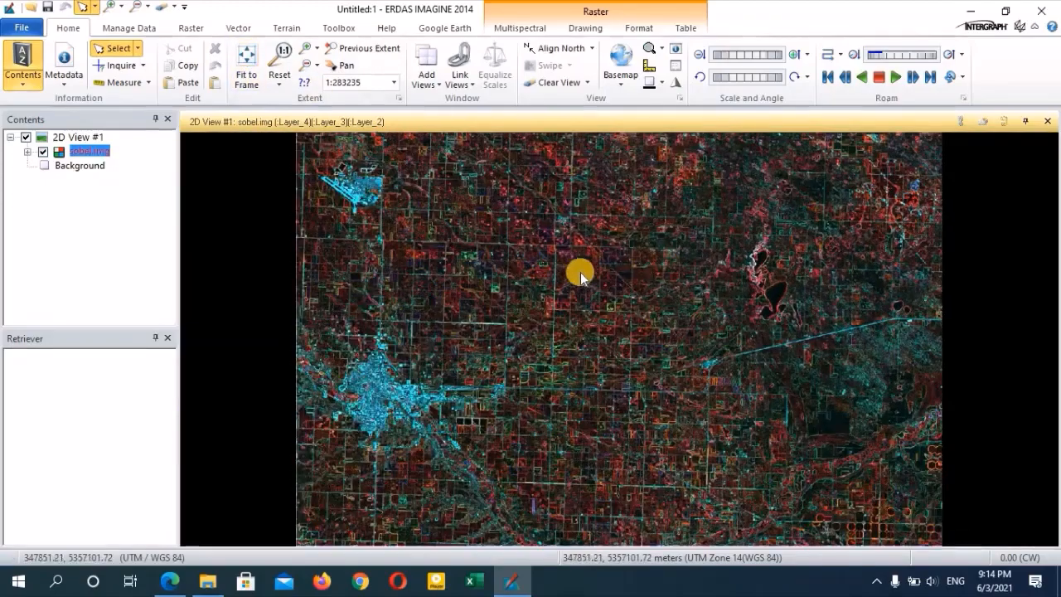
{"action": "scroll", "coordinate": [335, 440], "scroll_direction": "up", "scroll_amount": 6}
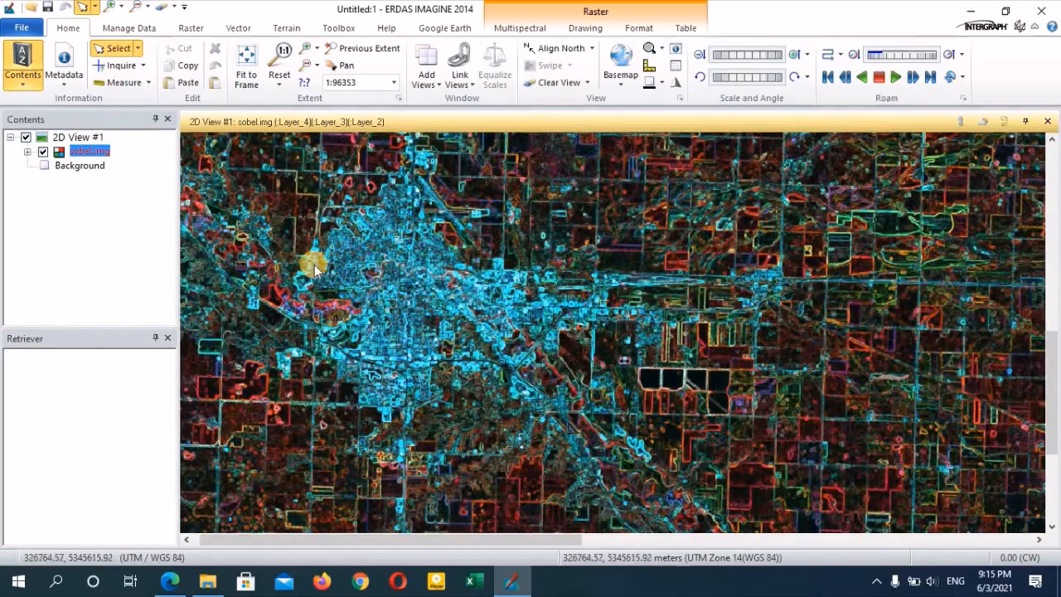
{"action": "scroll", "coordinate": [367, 300], "scroll_direction": "down", "scroll_amount": 2}
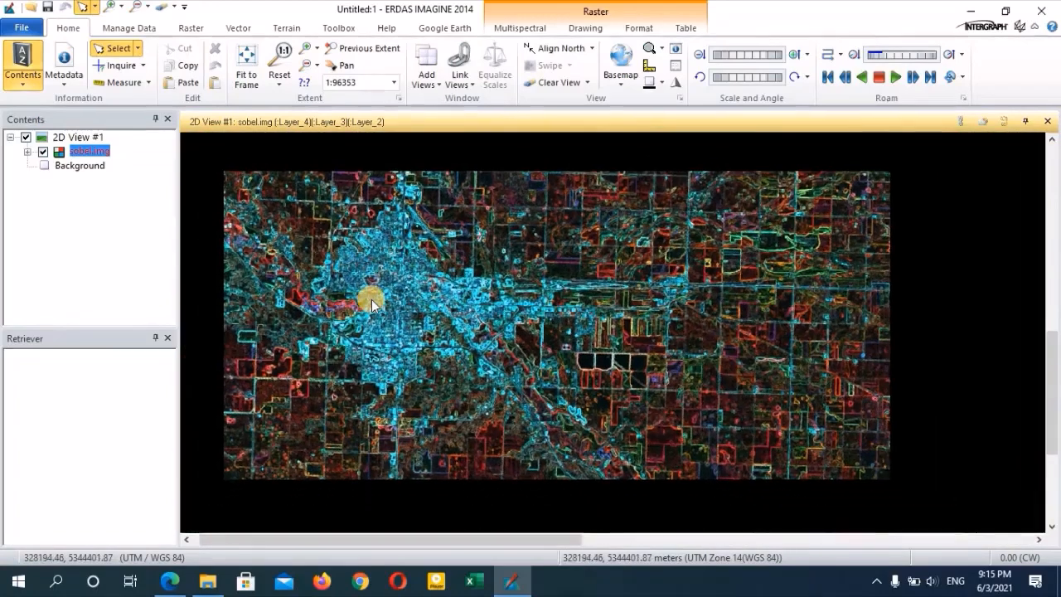
{"action": "scroll", "coordinate": [511, 377], "scroll_direction": "down", "scroll_amount": 2}
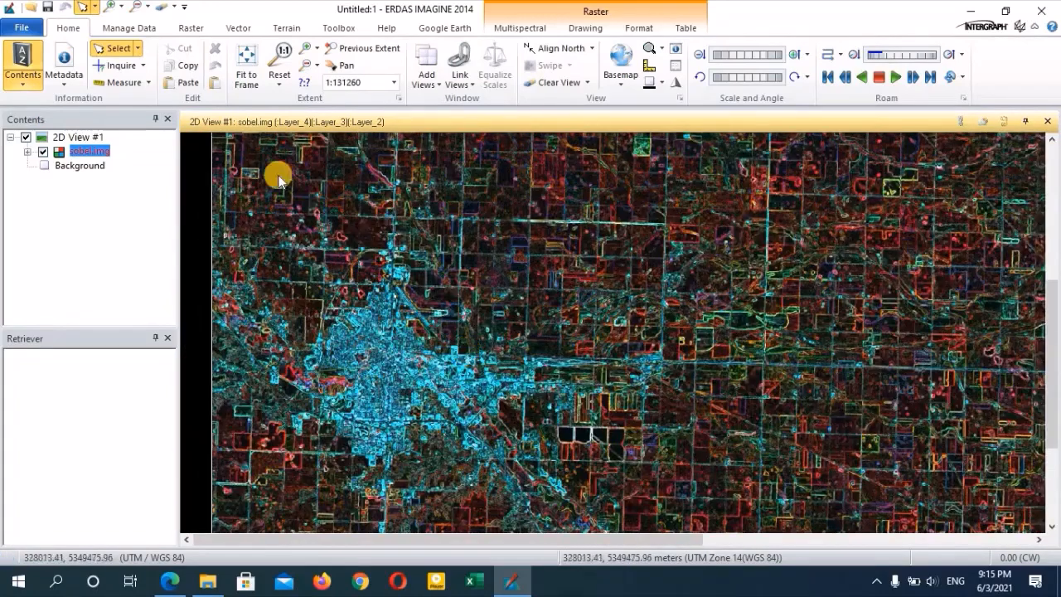
{"action": "left_click", "coordinate": [248, 77]}
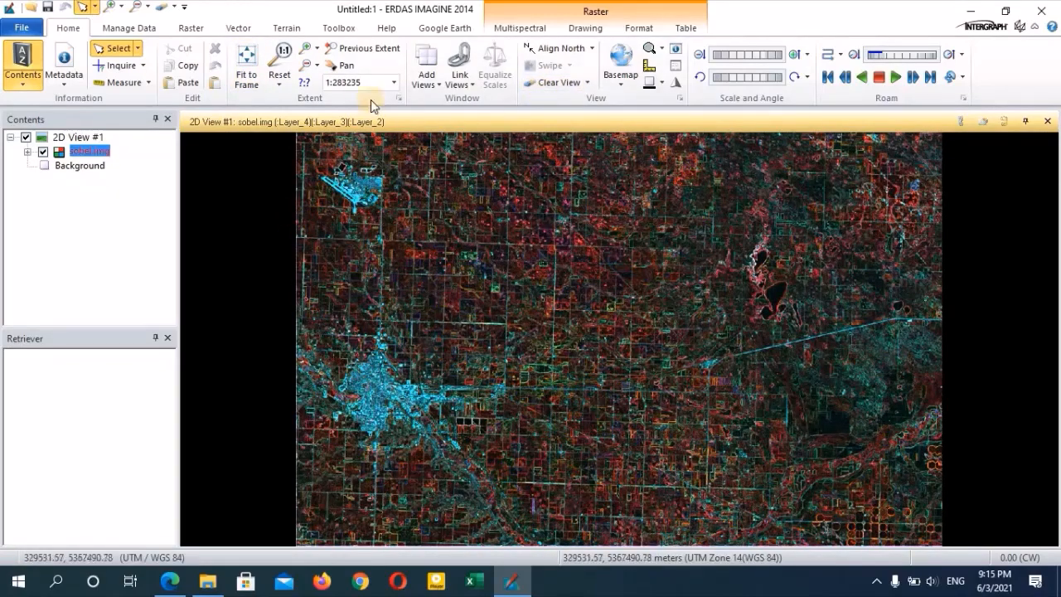
Step: Open the Non-directional Edge filter for sobel.img and bring up the graphical model of its Sobel filter
{"action": "left_click", "coordinate": [185, 30]}
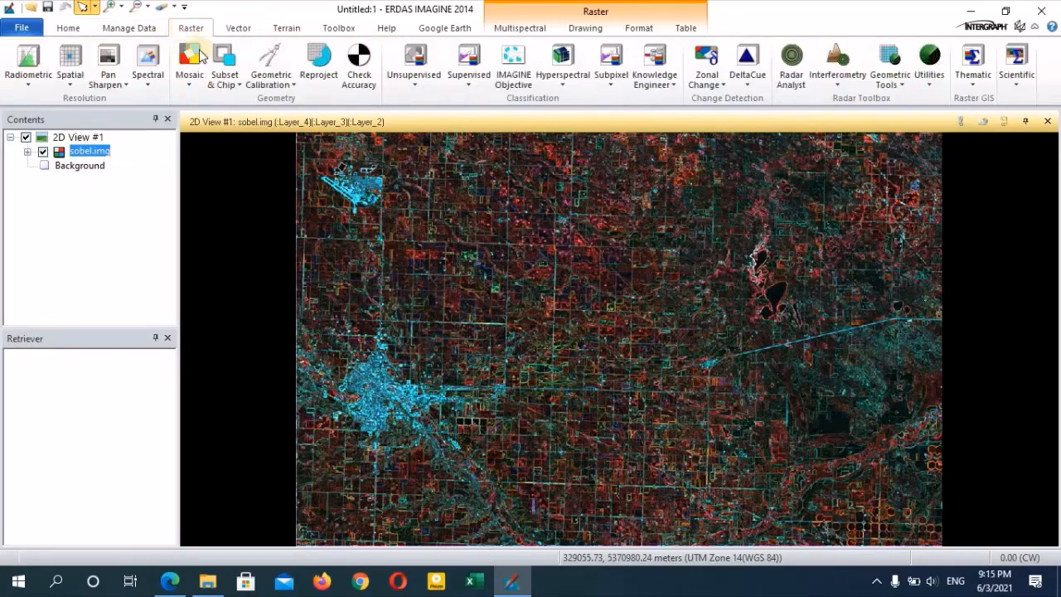
{"action": "left_click", "coordinate": [71, 82]}
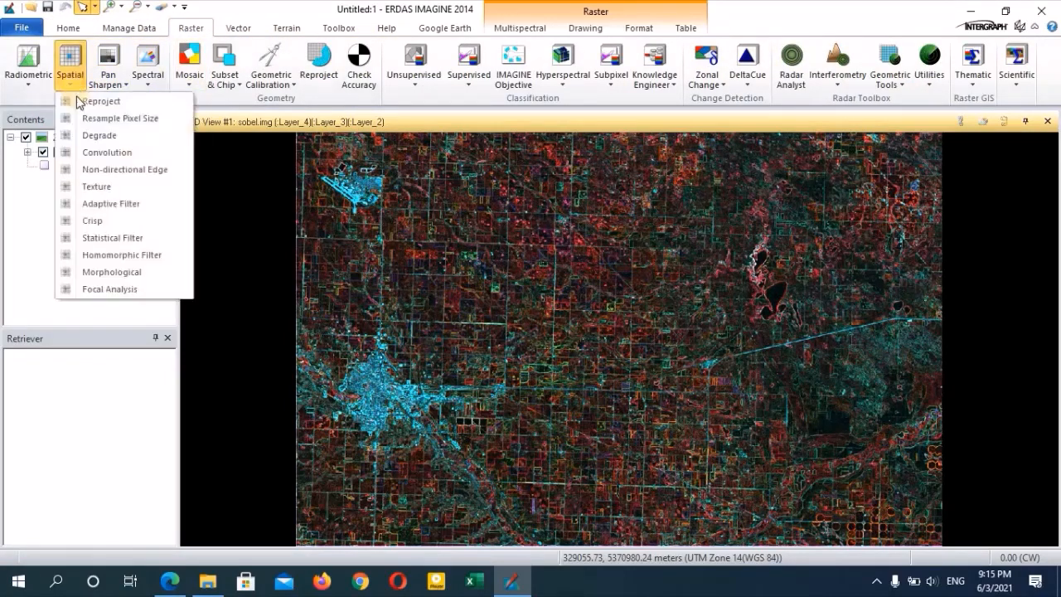
{"action": "left_click", "coordinate": [147, 169]}
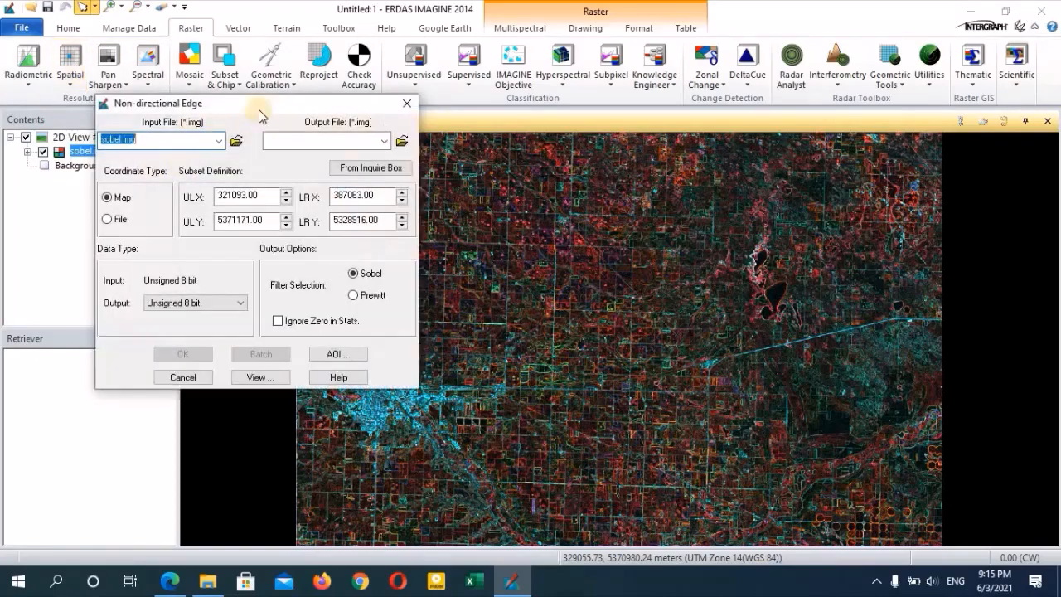
{"action": "left_click_drag", "start_coordinate": [257, 116], "coordinate": [318, 99]}
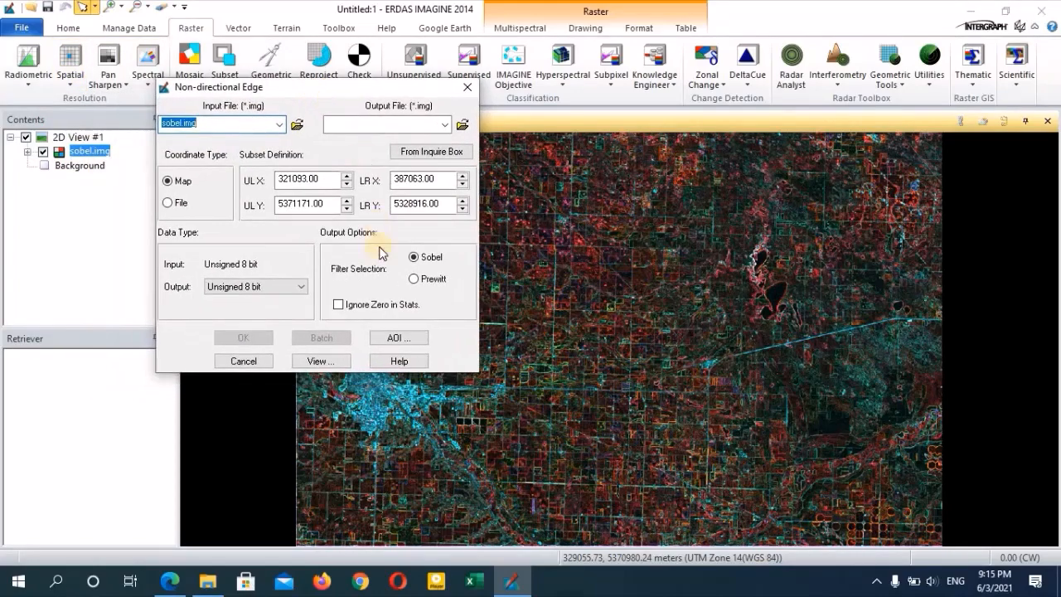
{"action": "left_click", "coordinate": [325, 365]}
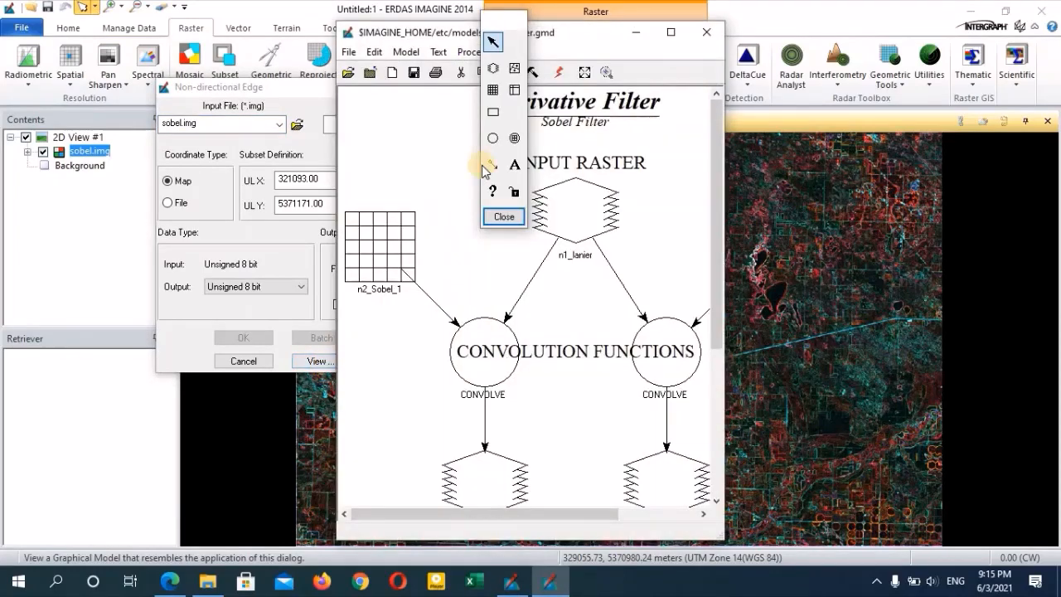
Step: Move the tool palette off the Sobel_Filter.gmd model, widen the model window and examine the flow from input raster through the convolution functions
{"action": "left_click_drag", "start_coordinate": [659, 41], "coordinate": [768, 57]}
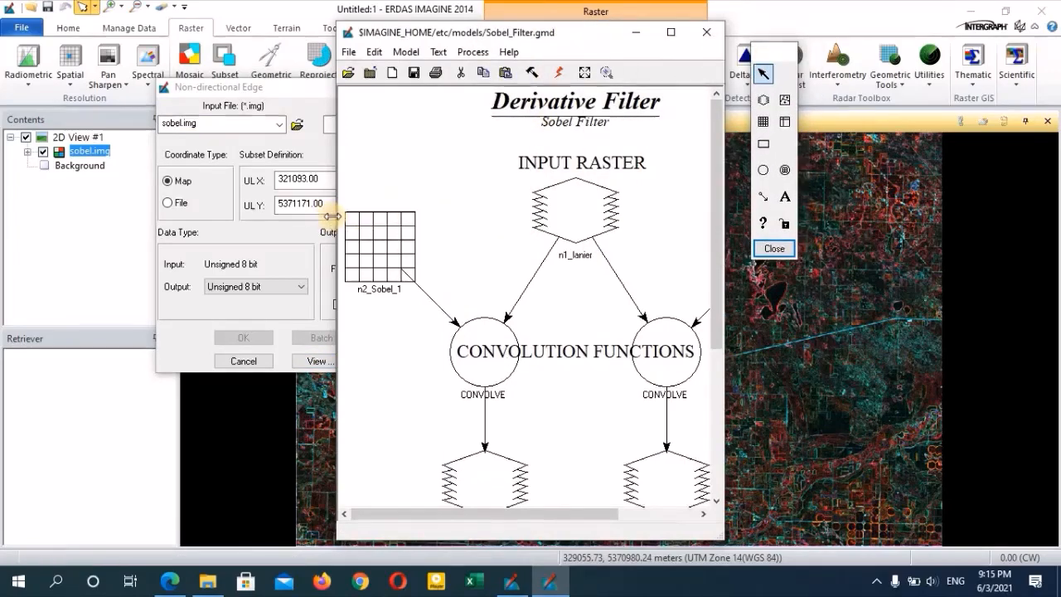
{"action": "left_click_drag", "start_coordinate": [331, 217], "coordinate": [141, 201]}
{"action": "scroll", "coordinate": [395, 433], "scroll_direction": "down", "scroll_amount": 5}
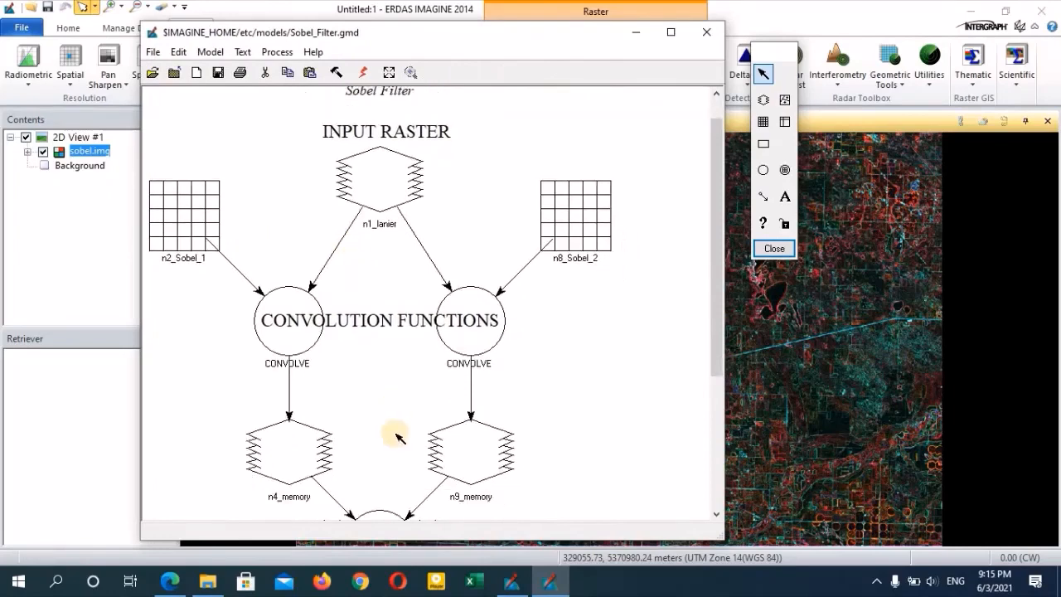
{"action": "scroll", "coordinate": [547, 446], "scroll_direction": "up", "scroll_amount": 3}
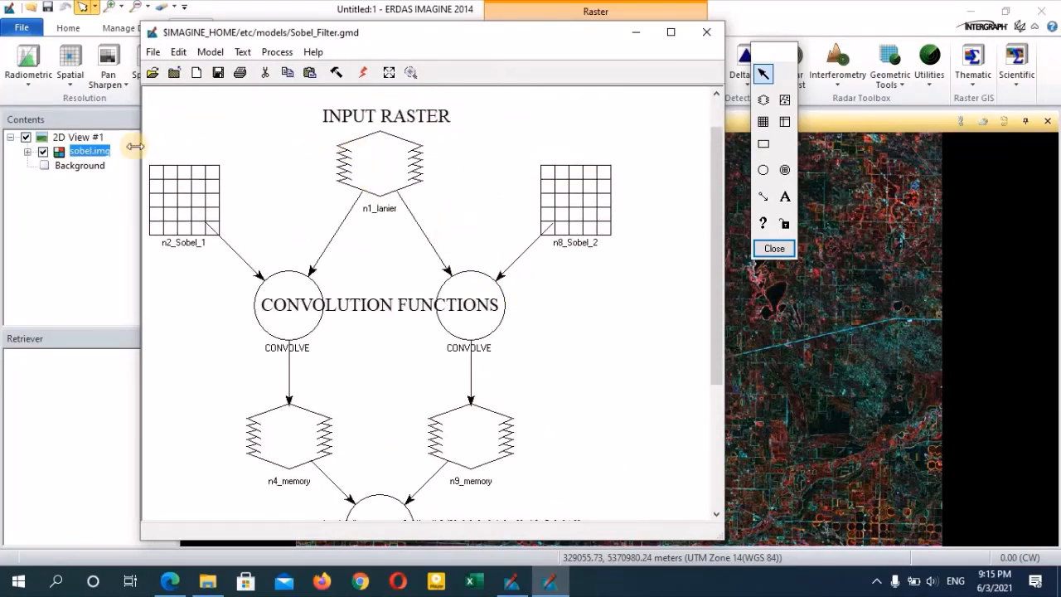
{"action": "left_click_drag", "start_coordinate": [137, 145], "coordinate": [100, 150]}
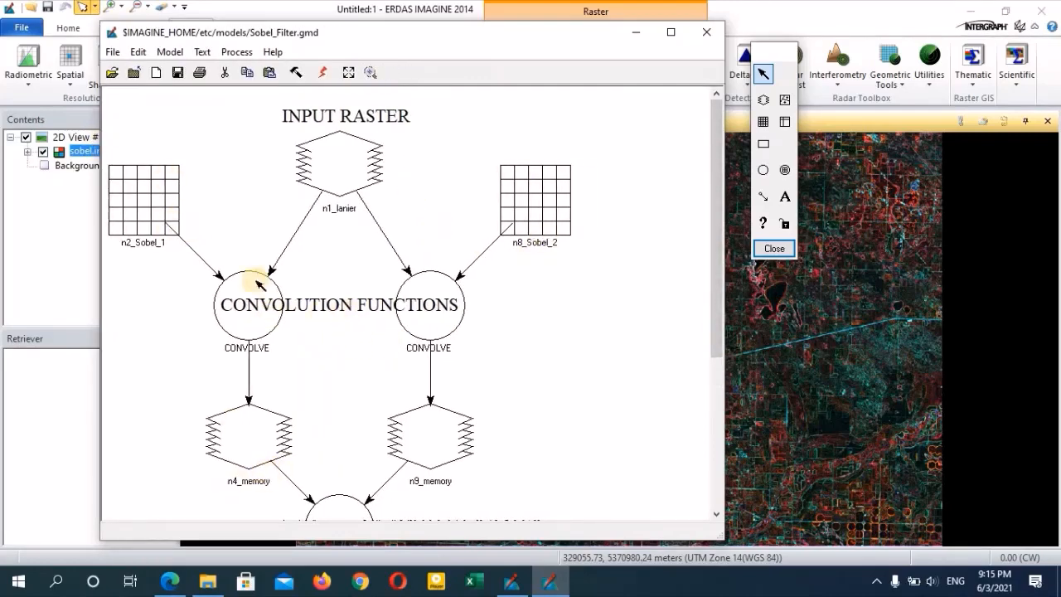
{"action": "scroll", "coordinate": [310, 440], "scroll_direction": "down", "scroll_amount": 5}
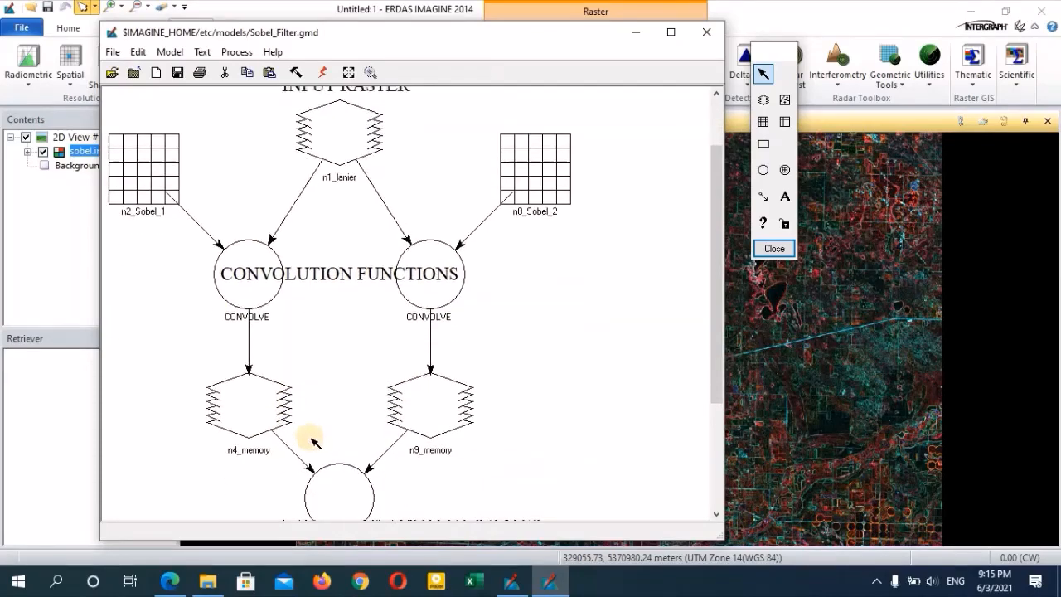